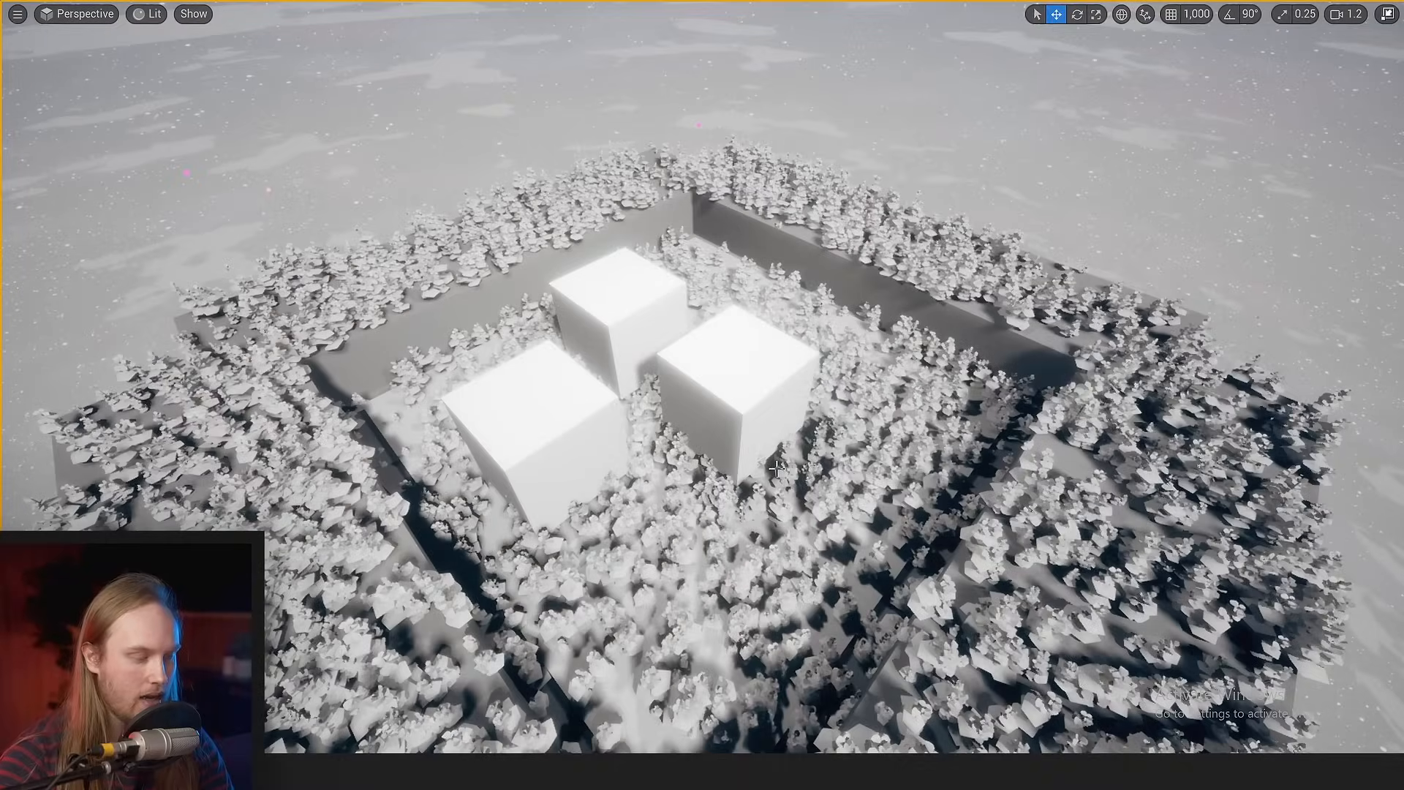
- Create a material named DecalMaskExample in the DecalMaskingVideo folder and open it for editing
key(F11)
right_click(638, 629)
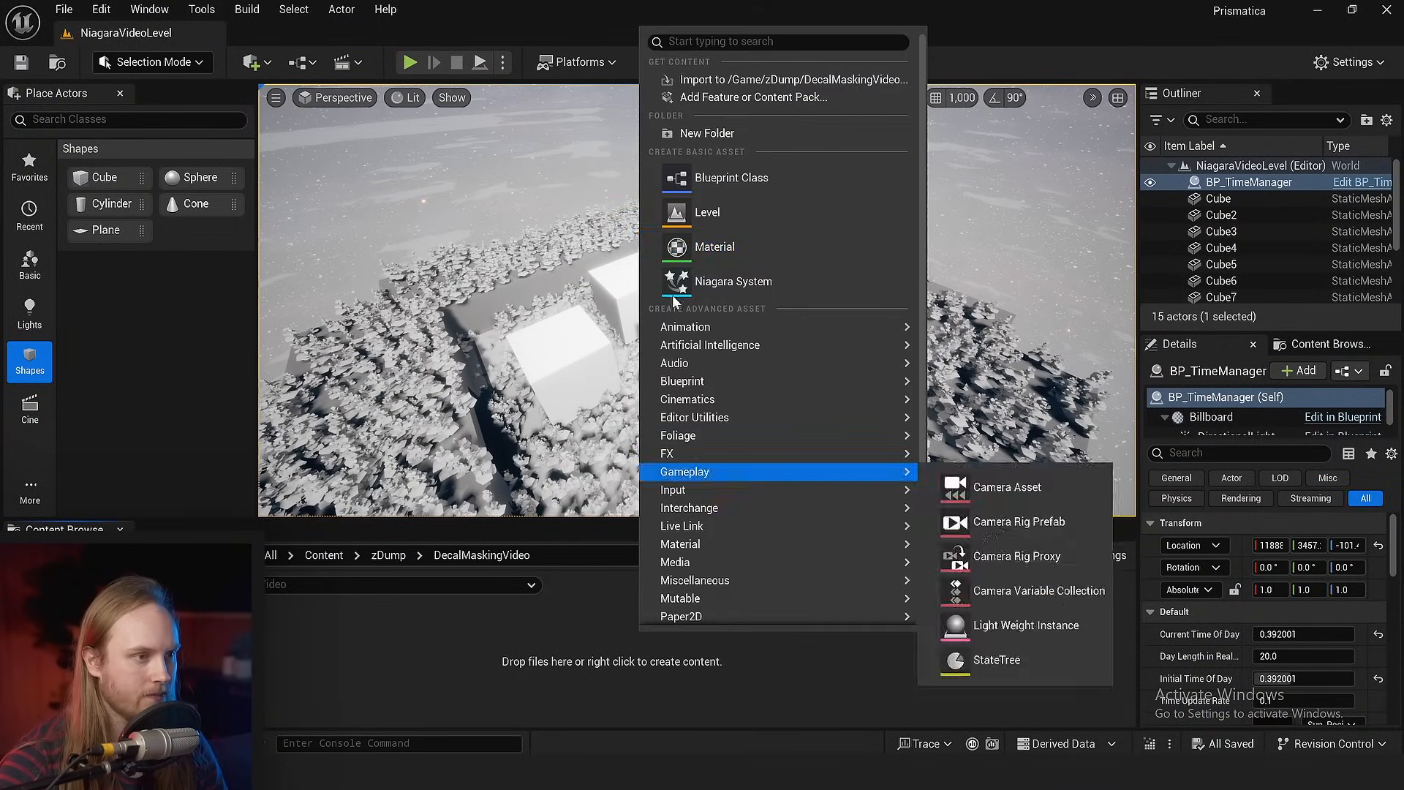
click(221, 301)
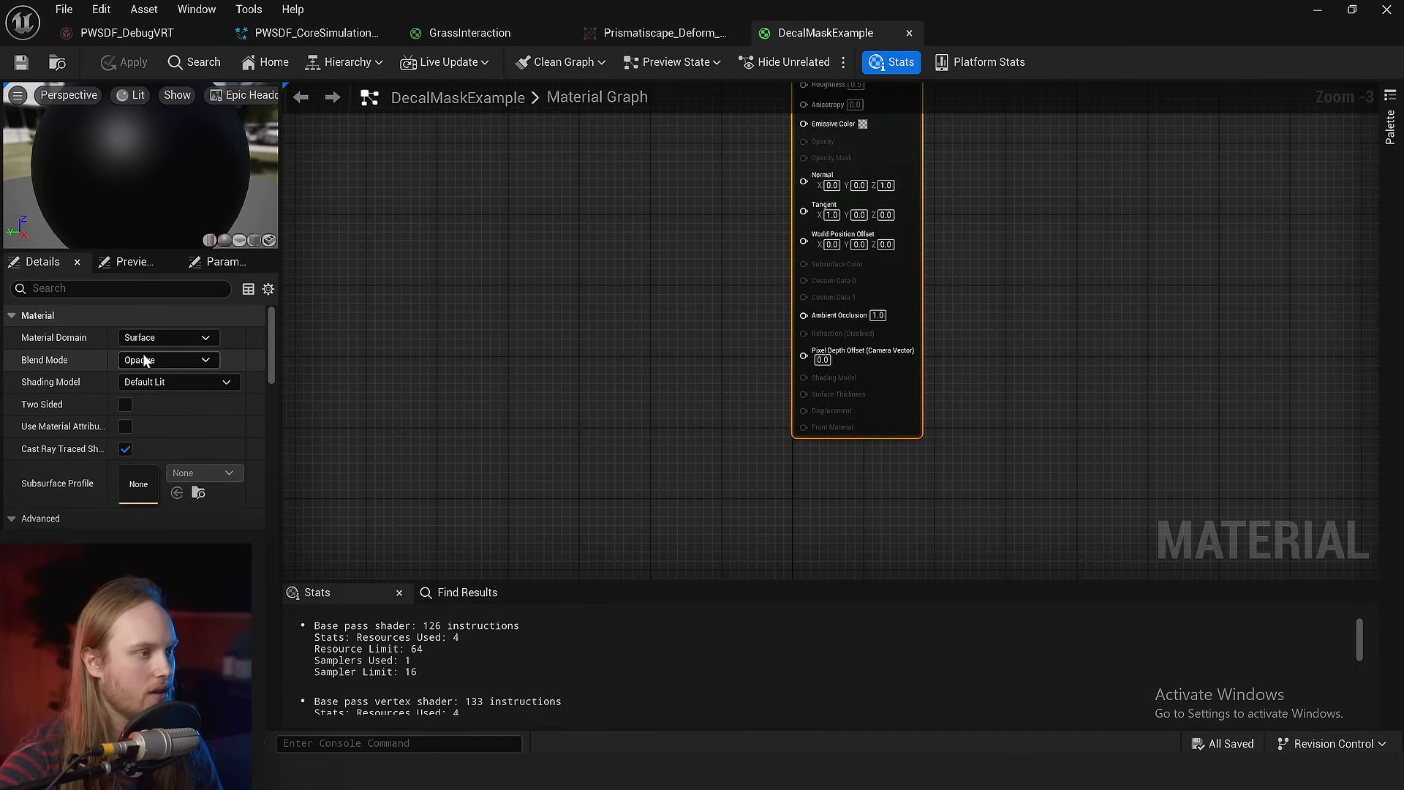
- Set the material domain to Deferred Decal and the blend mode to Translucent
click(147, 340)
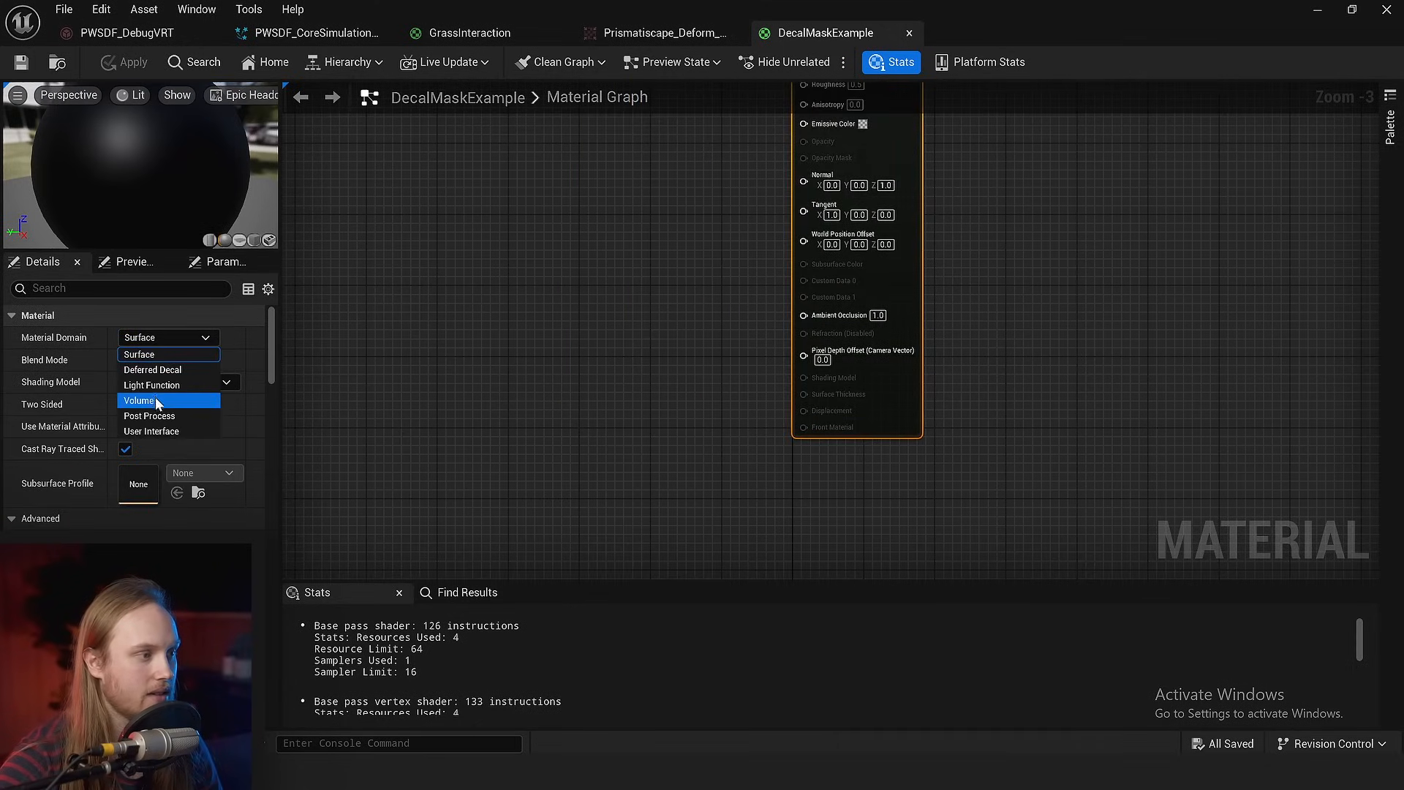
click(152, 370)
click(146, 361)
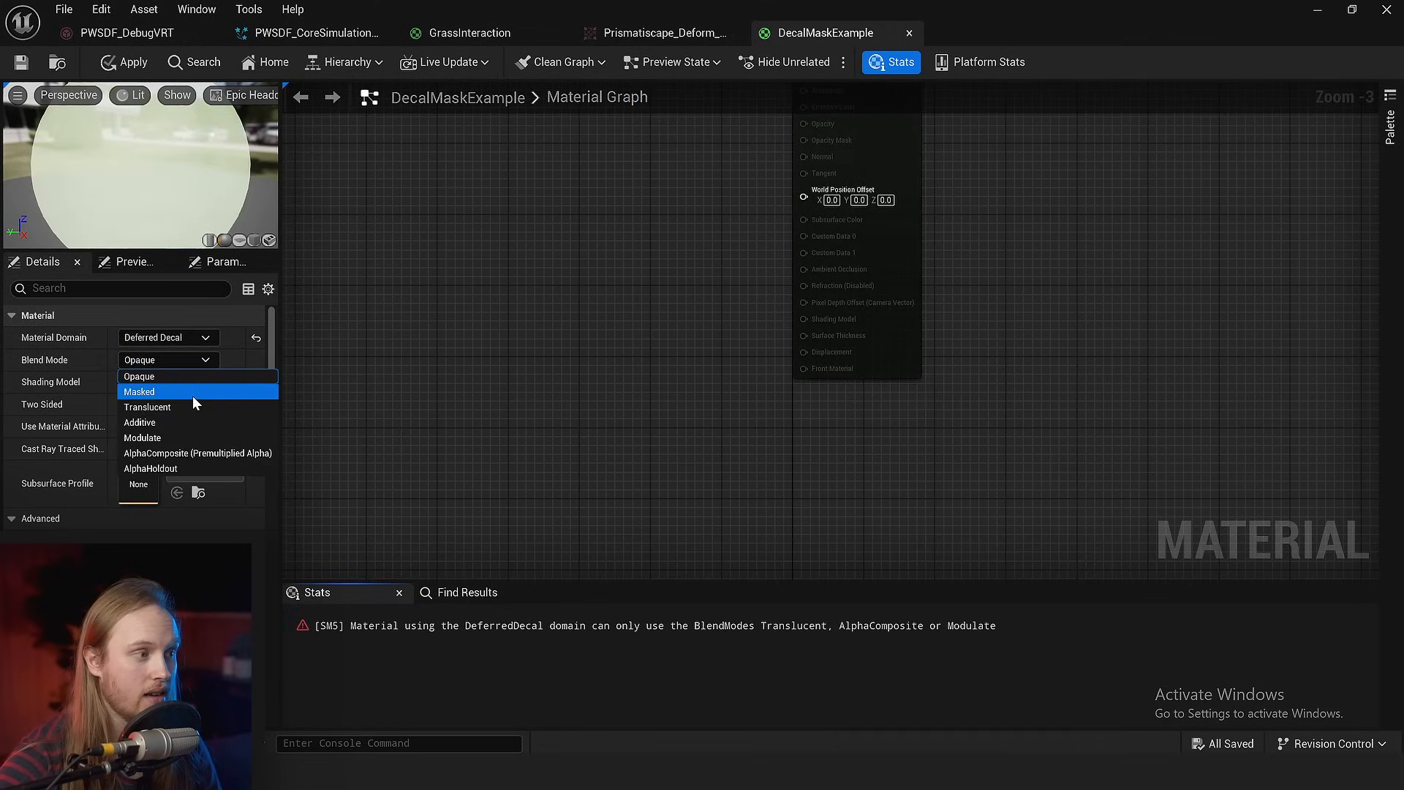
click(181, 406)
- Add a Texture Sample node beside the material output and assign the YeetoMosquito texture to it
right_drag(730, 163, 630, 328)
scroll(605, 222, up, 4)
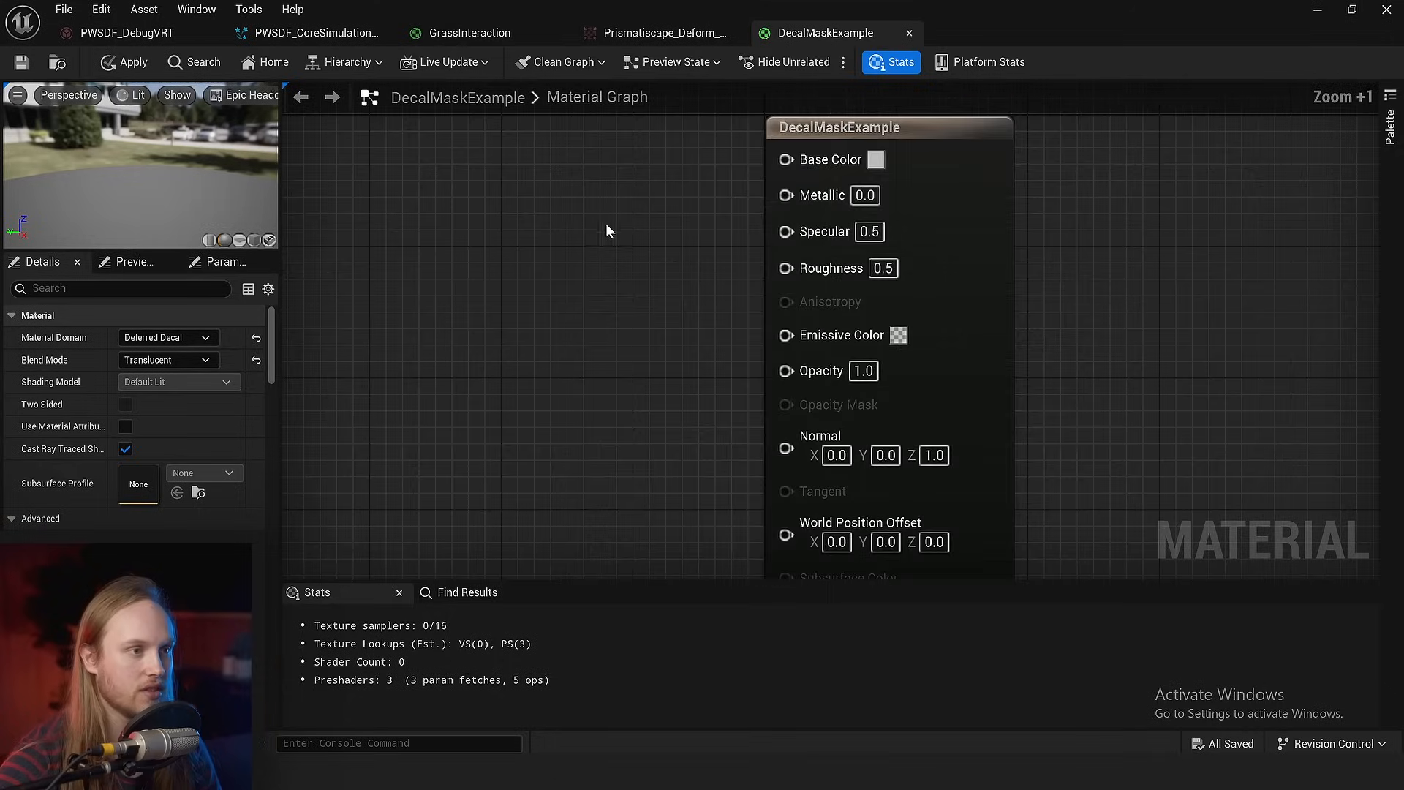
scroll(605, 222, down, 4)
right_drag(541, 190, 576, 289)
click(576, 290)
scroll(592, 363, up, 5)
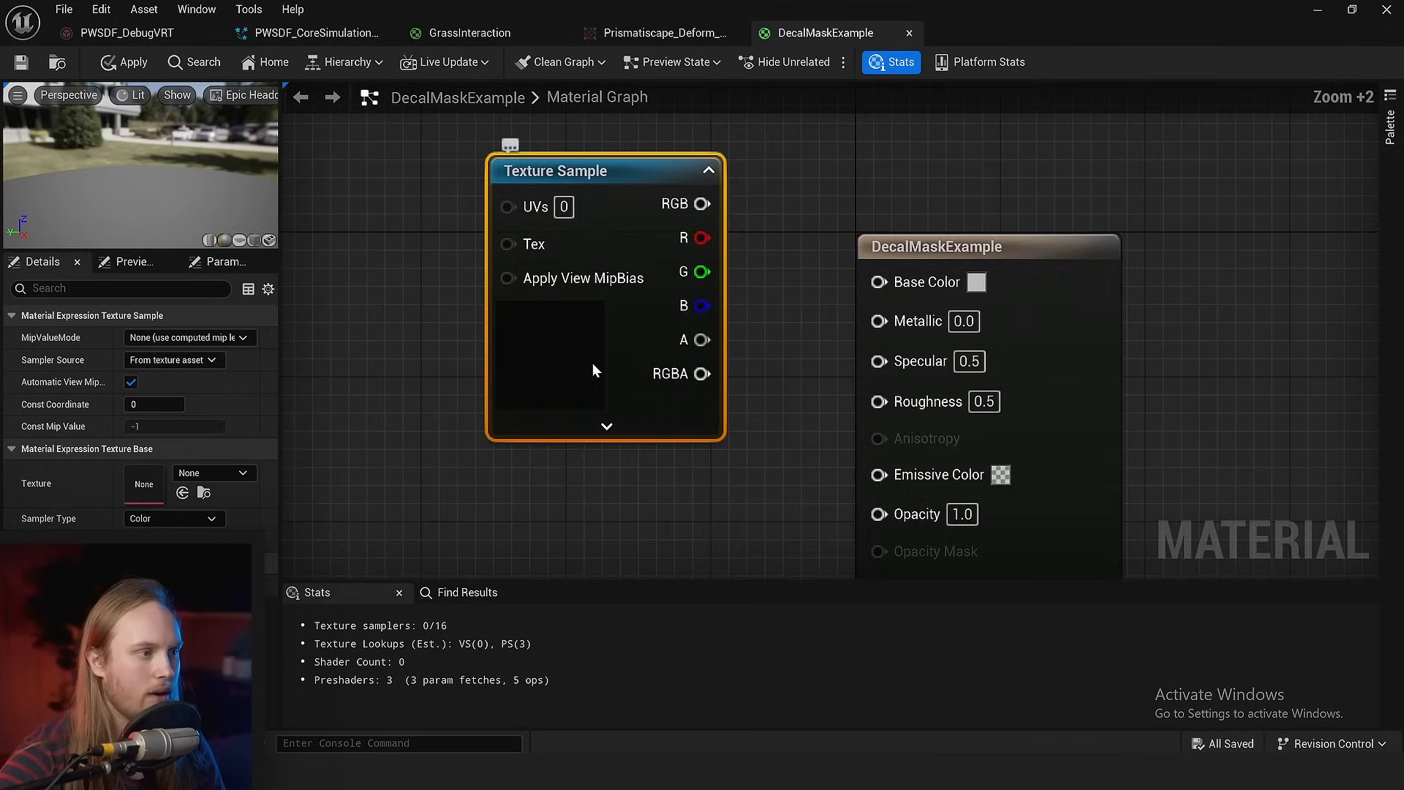
click(194, 473)
text(yeeet)
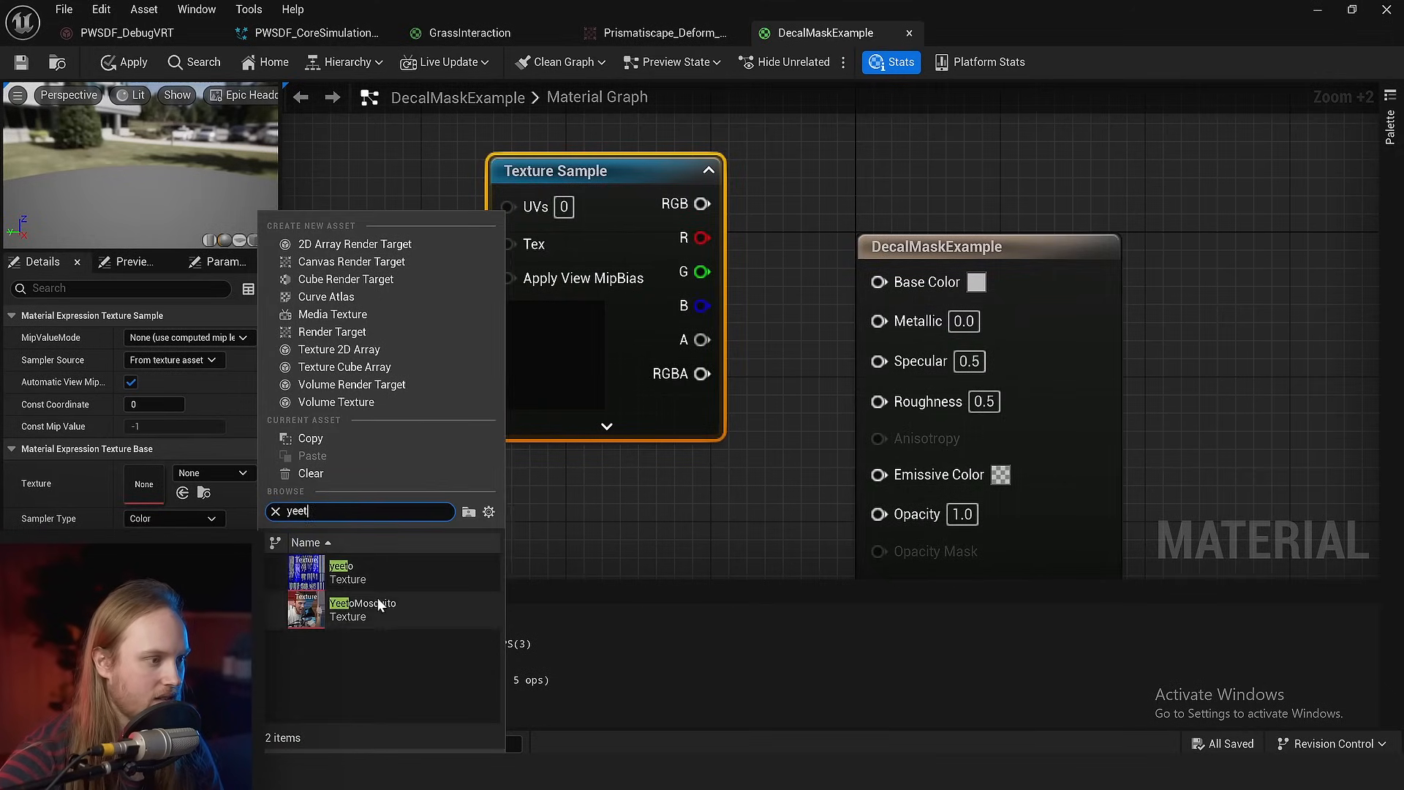
click(366, 578)
- Connect the texture's RGB to Base Color and its alpha to Opacity, tidy the node's position, and save the material
drag(701, 206, 877, 284)
right_drag(797, 344, 773, 253)
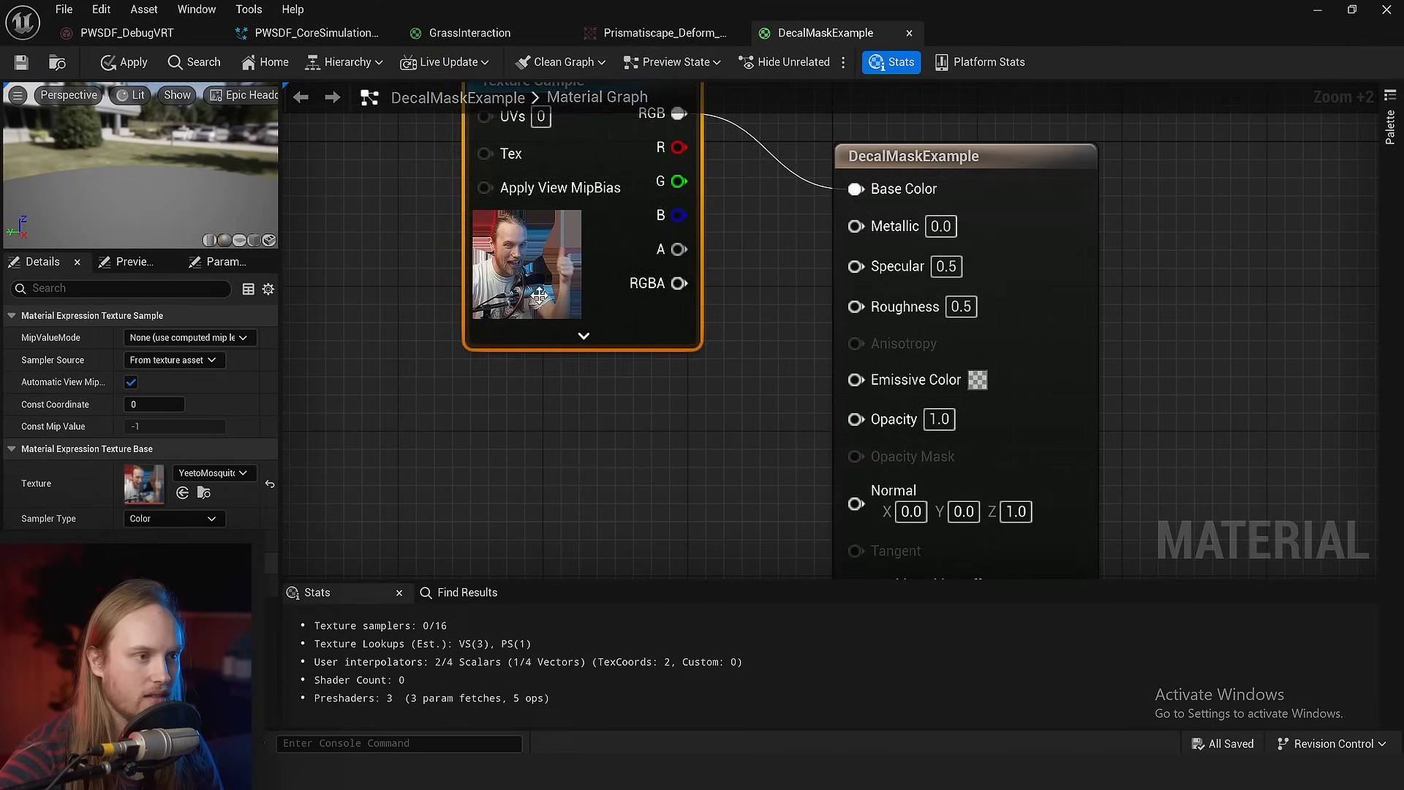
click(745, 361)
drag(630, 310, 856, 419)
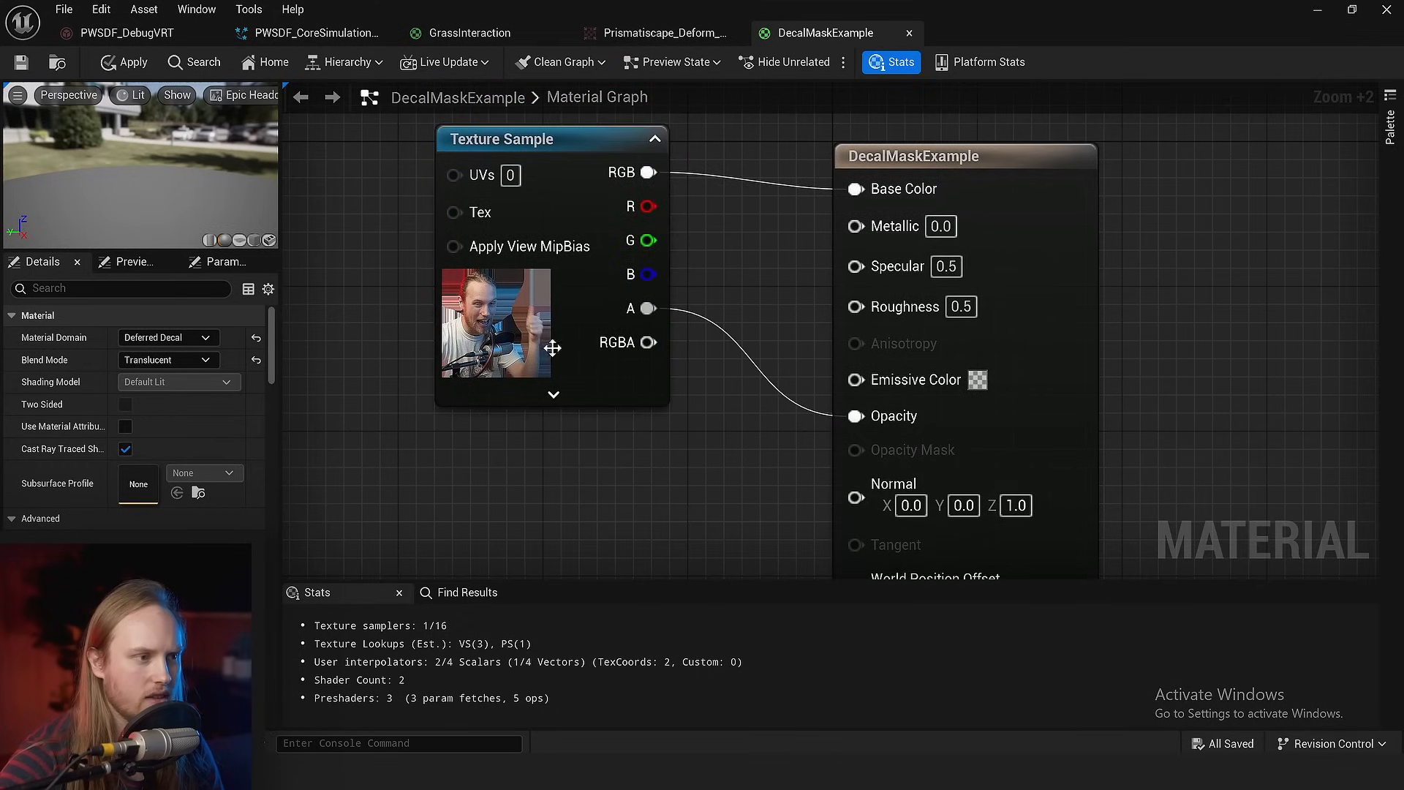
drag(538, 346, 445, 364)
scroll(820, 353, down, 3)
click(808, 344)
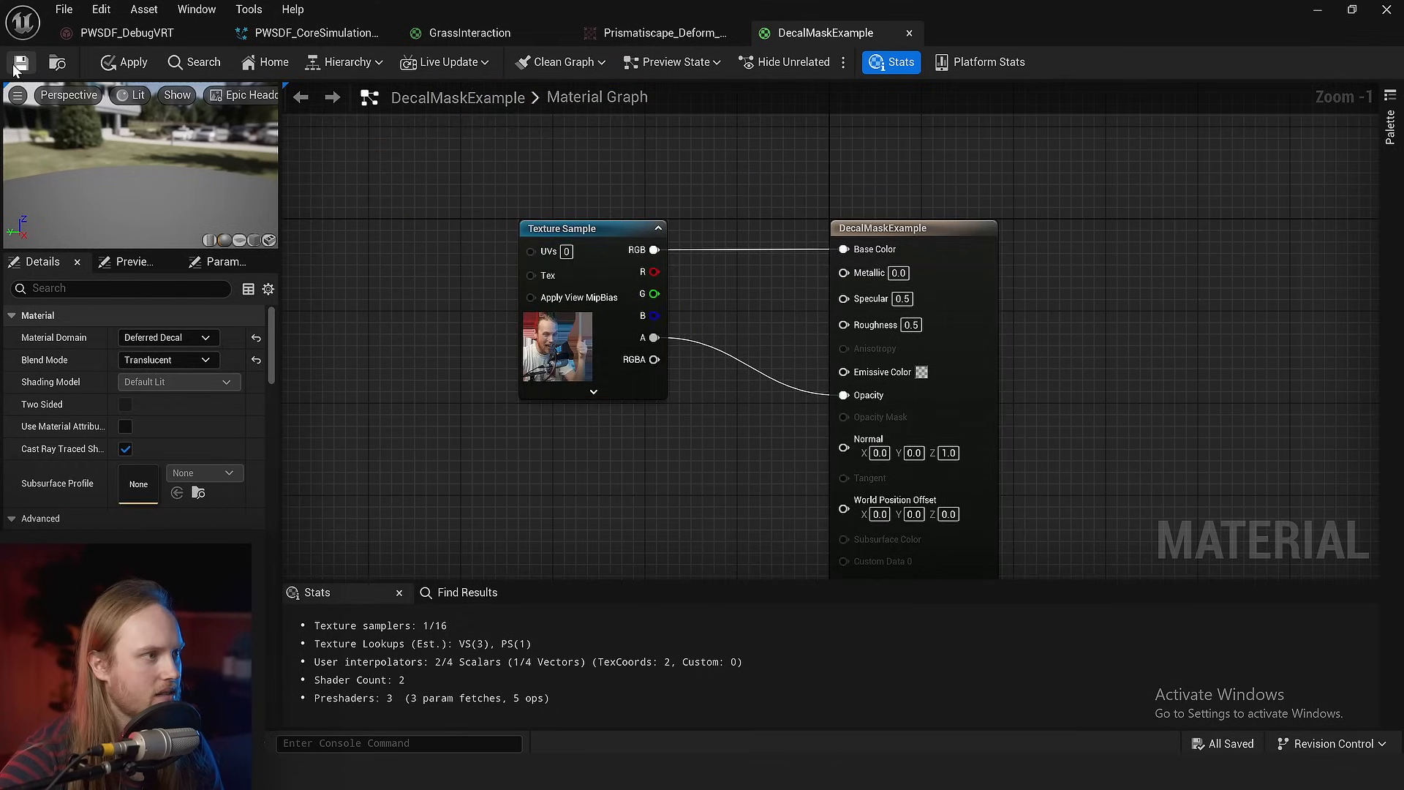
click(20, 63)
- Place the DecalMaskExample material in the level as a decal and position it on top of one of the white cubes
click(1316, 11)
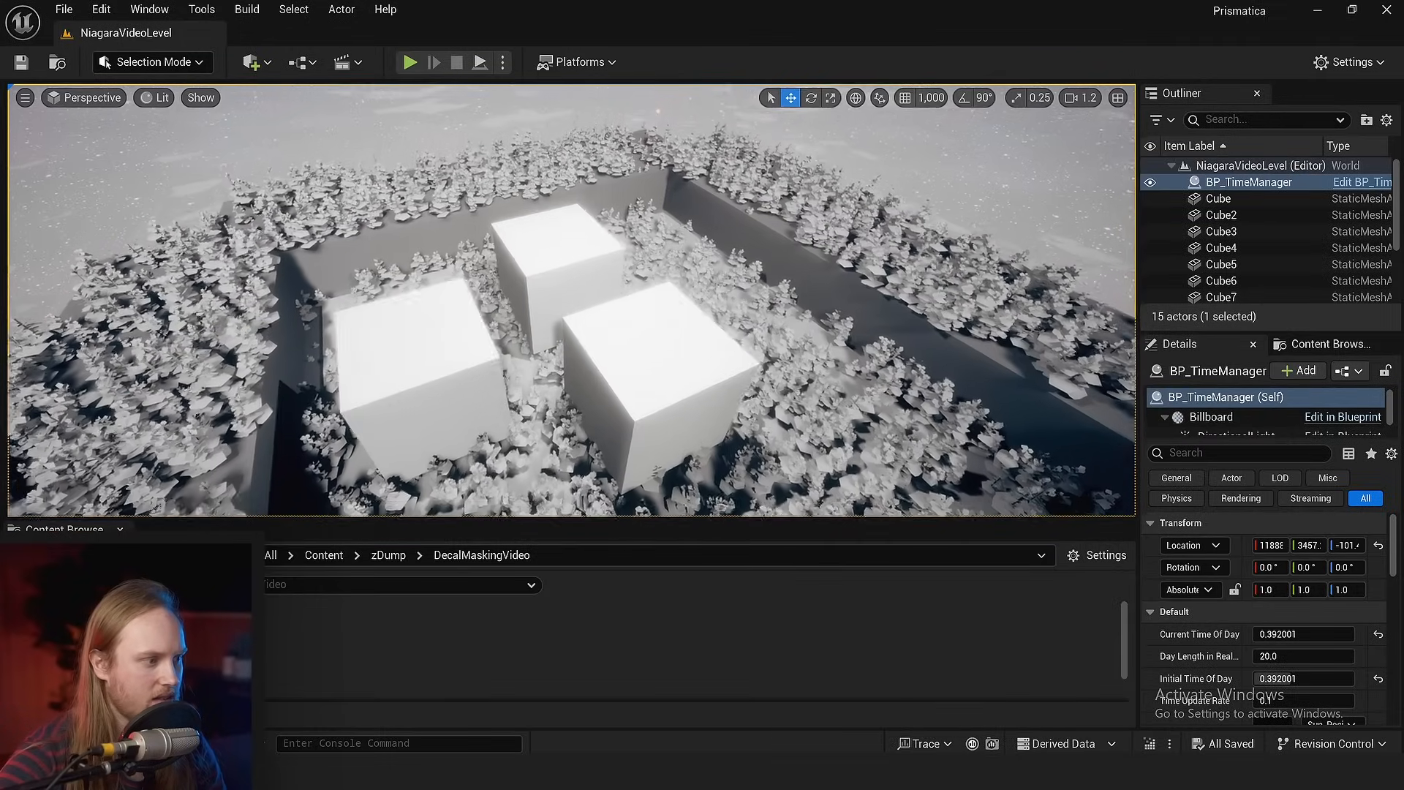
drag(135, 636, 643, 374)
scroll(611, 329, up, 2)
mouse_move(611, 288)
mouse_down()
mouse_move(464, 156)
mouse_move(595, 304)
mouse_move(620, 265)
mouse_move(629, 279)
mouse_up()
key(w)
right_drag(630, 280, 710, 309)
scroll(680, 329, down, 6)
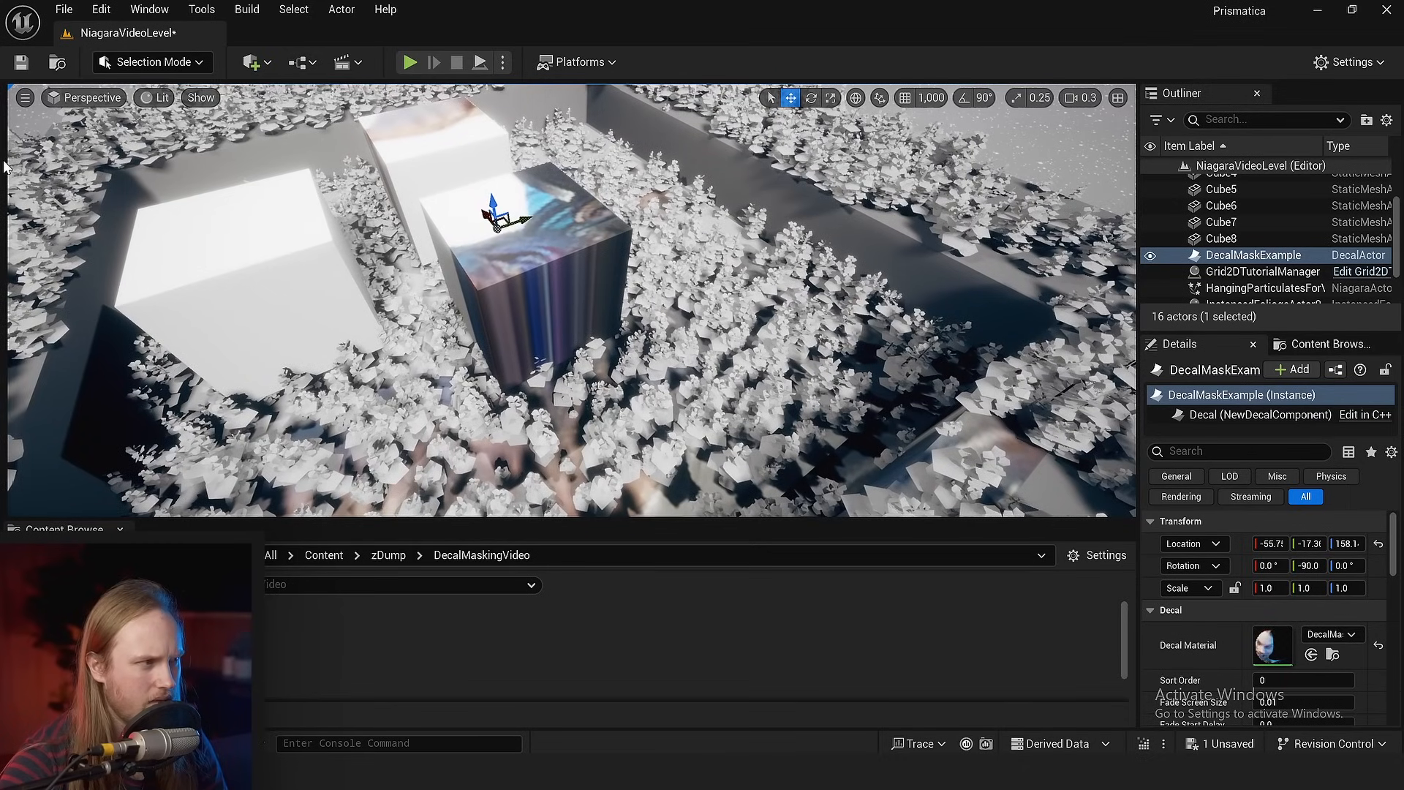
- Switch the level to Foliage mode and enable Receives Decals for the painted foliage type
drag(7, 160, 292, 158)
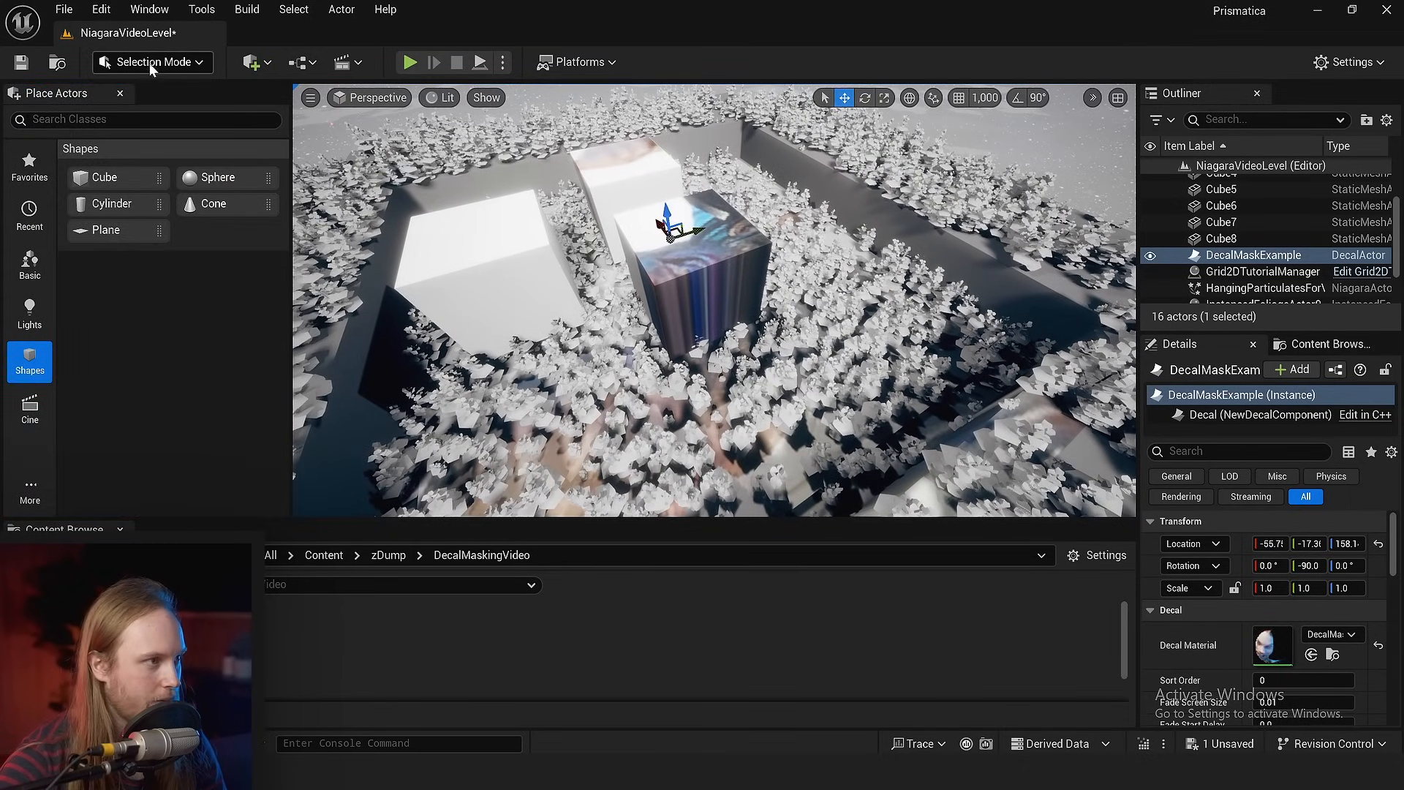
click(149, 63)
click(159, 119)
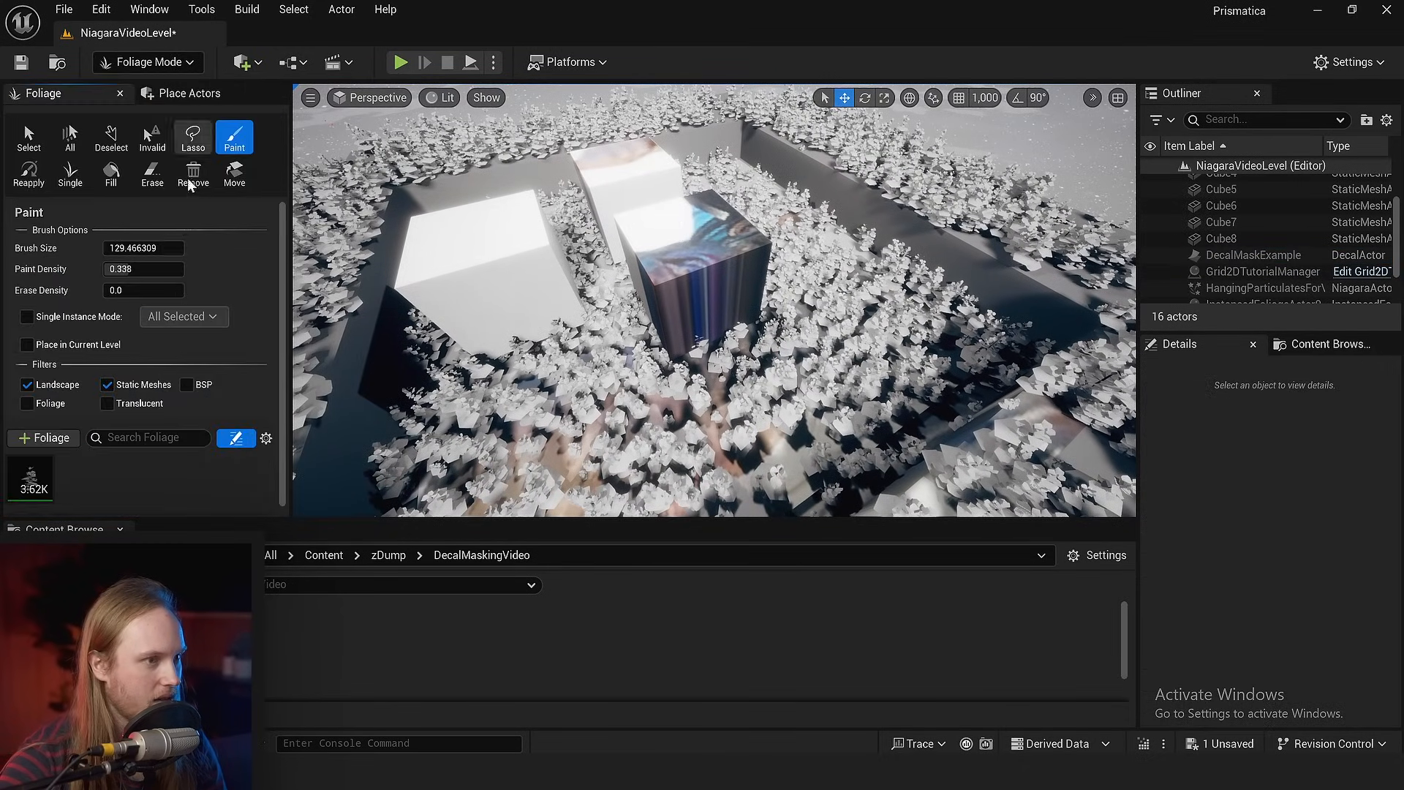
click(14, 490)
scroll(109, 402, down, 10)
click(132, 467)
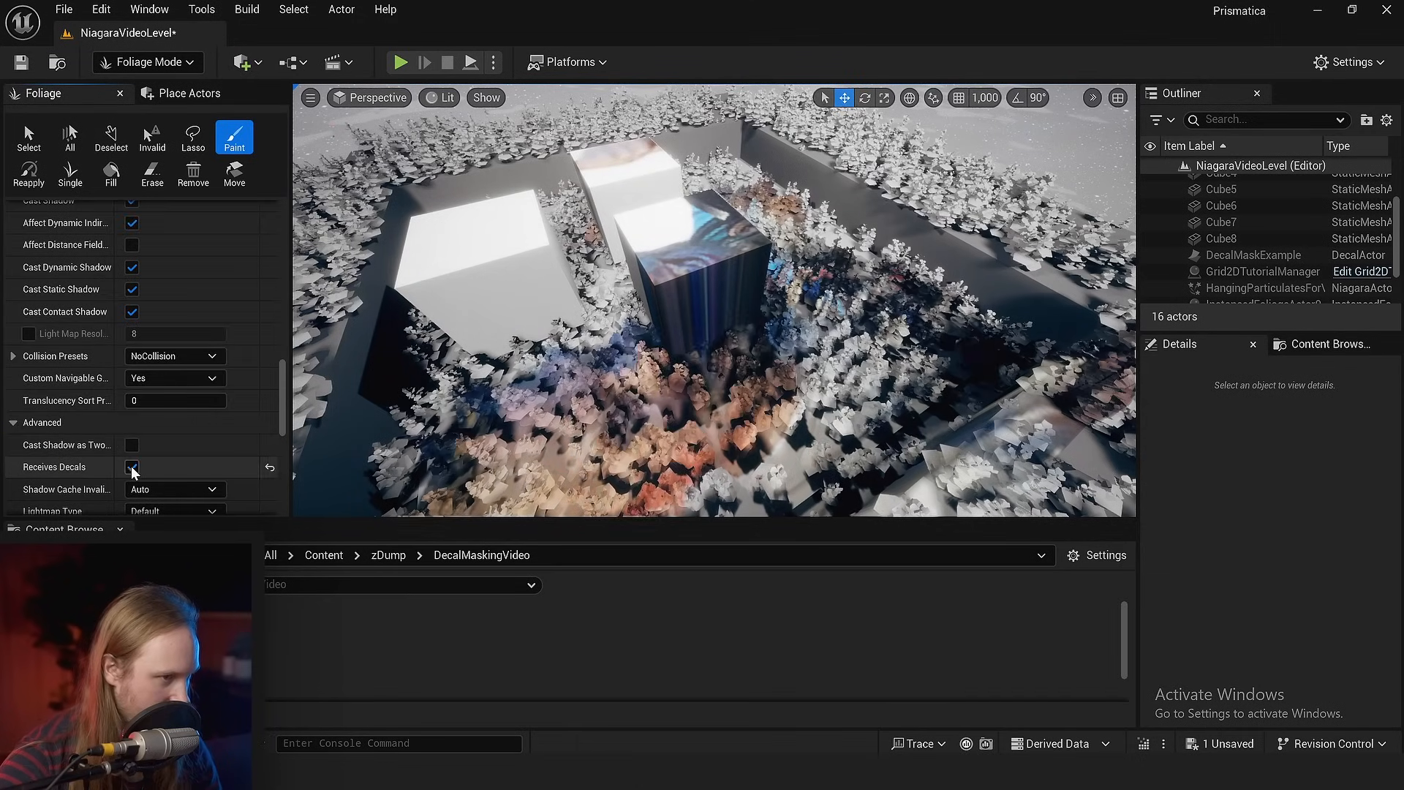
- Return to selecting objects and move the decal between the three cubes so it projects across all of them
mouse_move(512, 307)
right_down()
mouse_move(498, 308)
mouse_move(511, 329)
right_up()
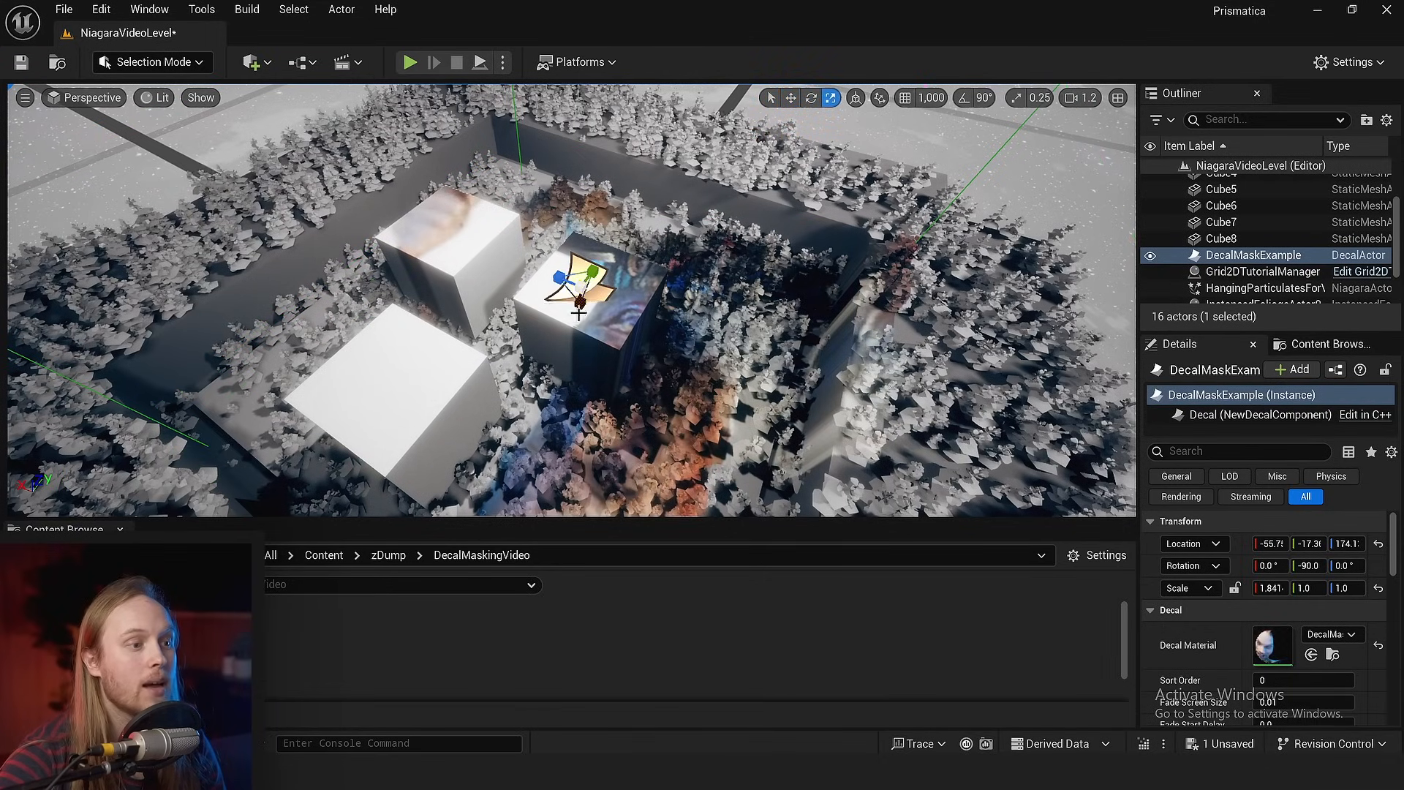
right_drag(578, 313, 314, 314)
key(w)
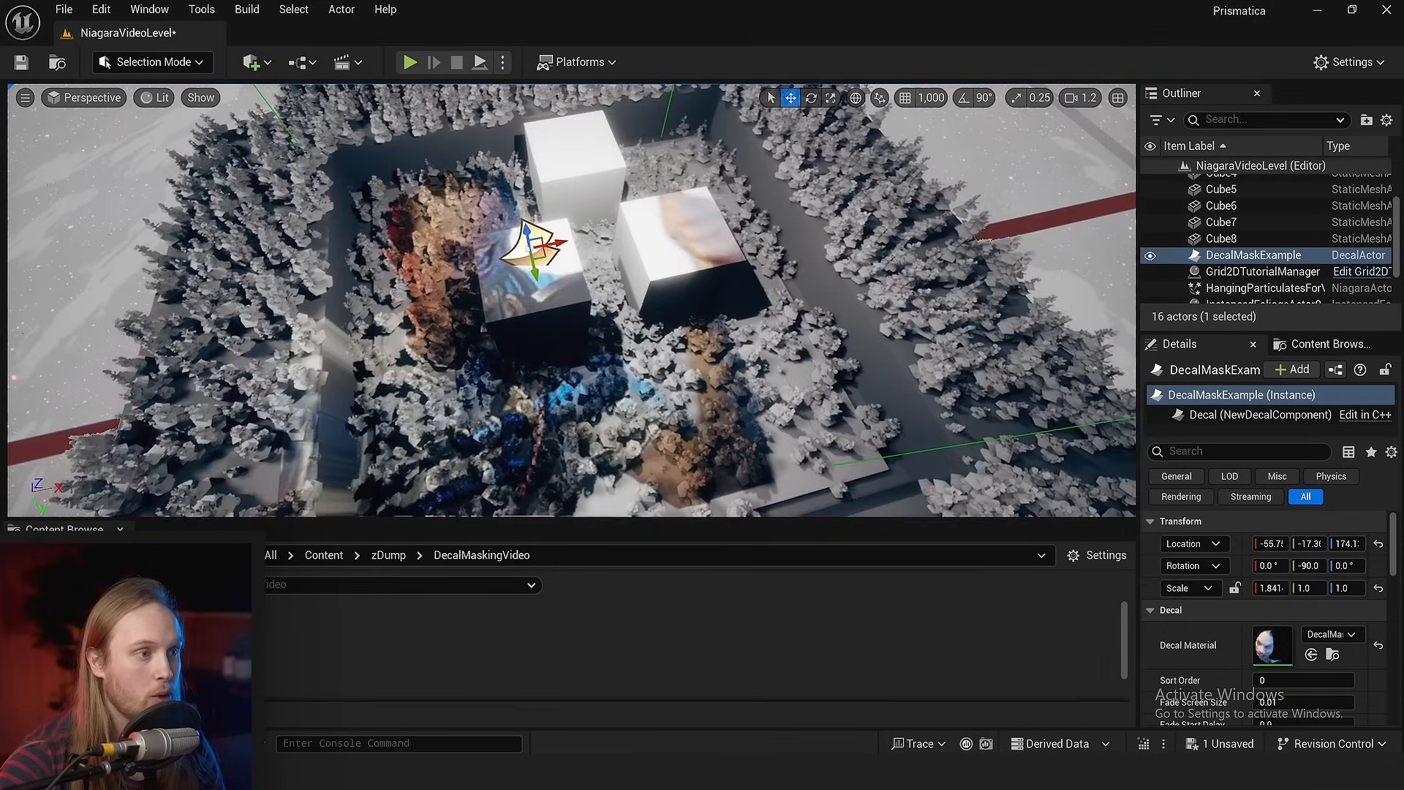
right_drag(654, 274, 651, 286)
drag(547, 285, 642, 251)
right_drag(642, 251, 550, 327)
- Select Cube7 and shift it slightly in the horizontal plane under the decal
click(565, 305)
right_drag(658, 295, 680, 287)
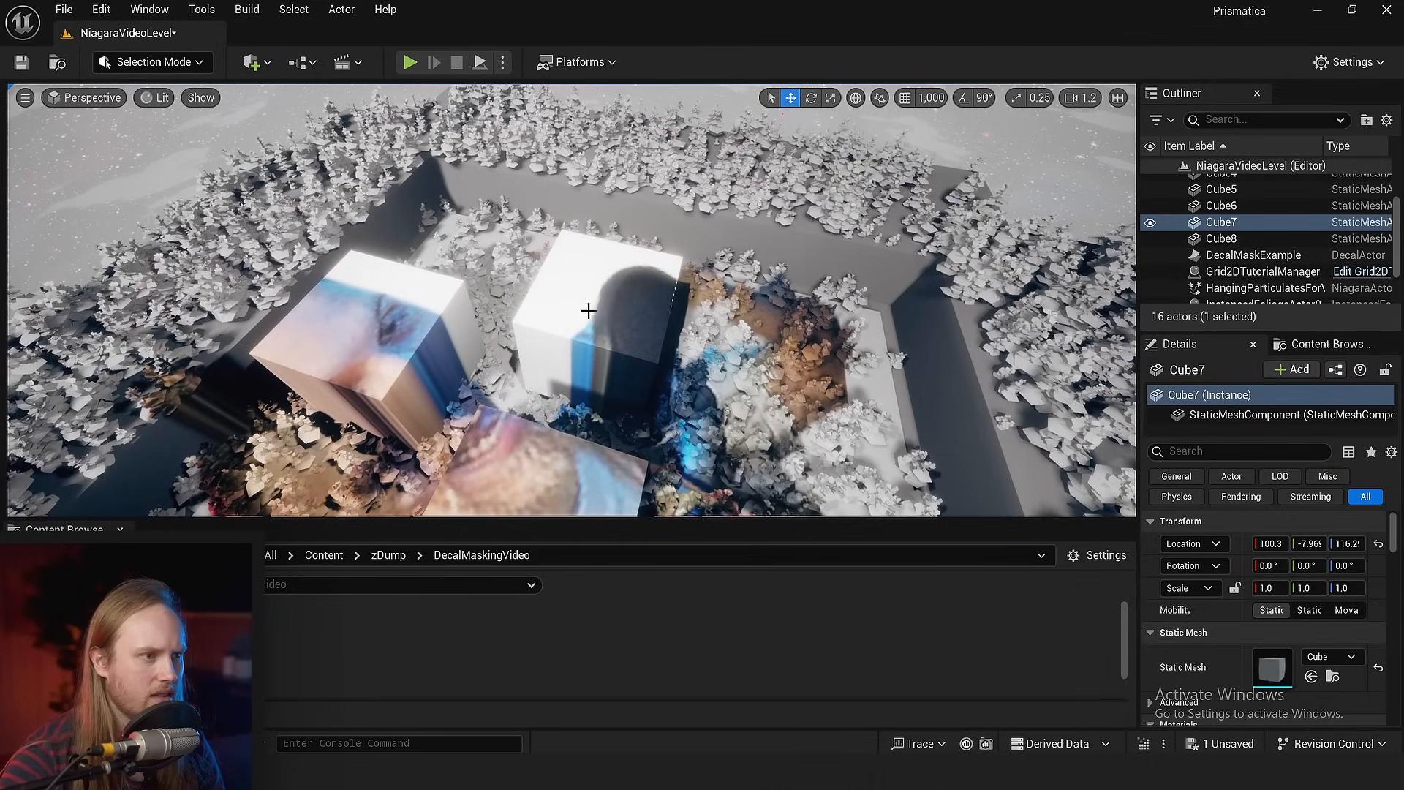
right_drag(374, 186, 288, 202)
key(g)
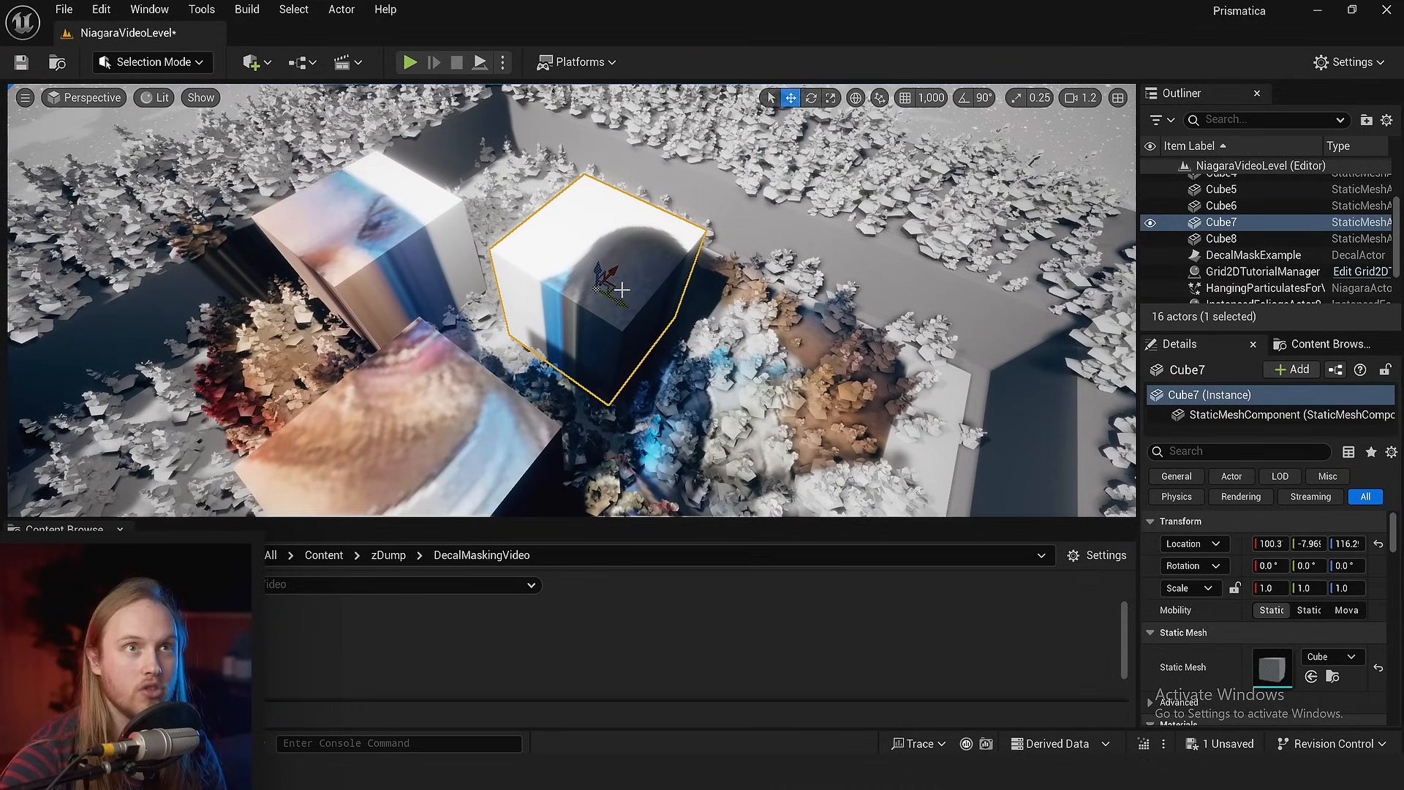
right_drag(621, 290, 680, 303)
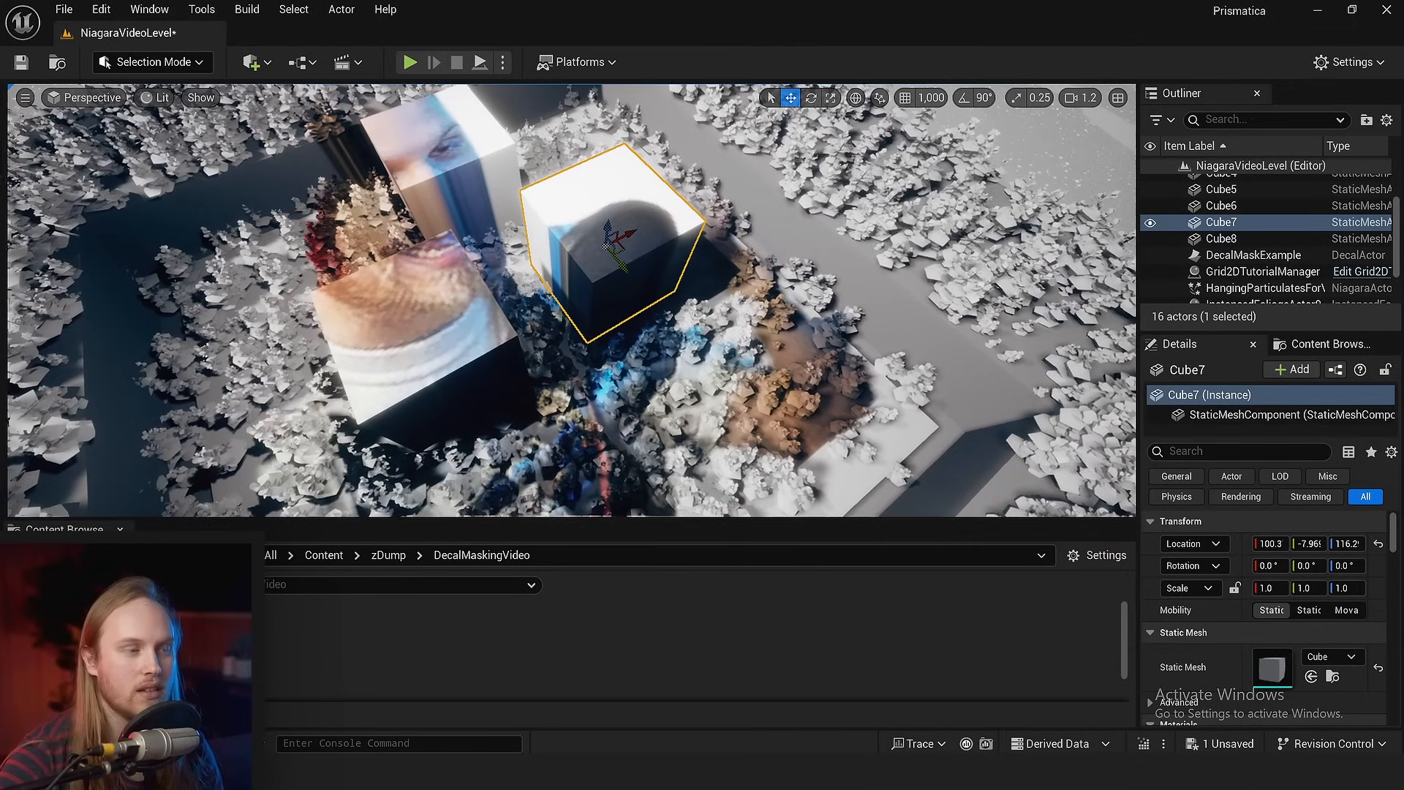
right_drag(590, 215, 589, 215)
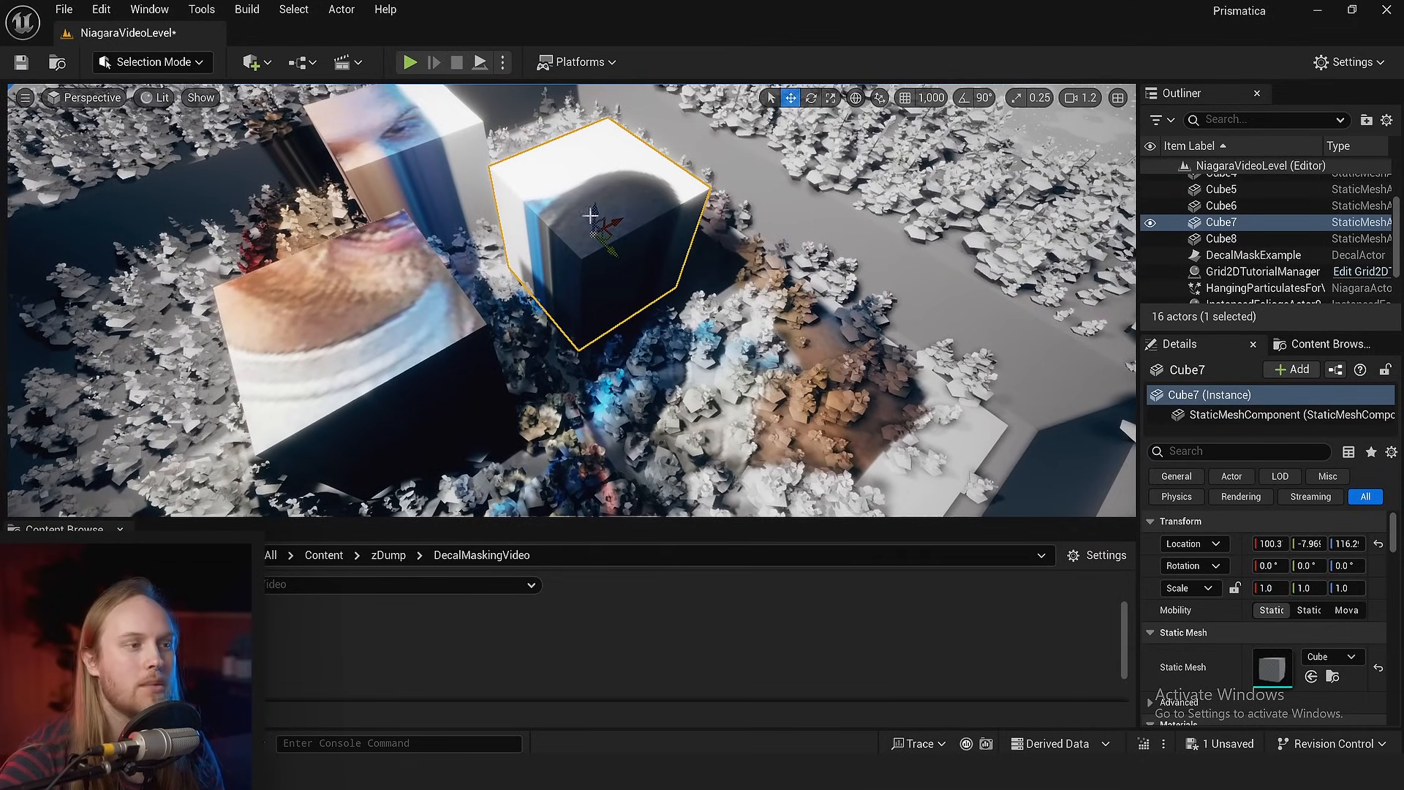
scroll(590, 216, up, 5)
mouse_move(615, 243)
mouse_down()
mouse_move(686, 274)
mouse_move(610, 266)
mouse_move(615, 255)
mouse_up()
right_drag(616, 256, 633, 243)
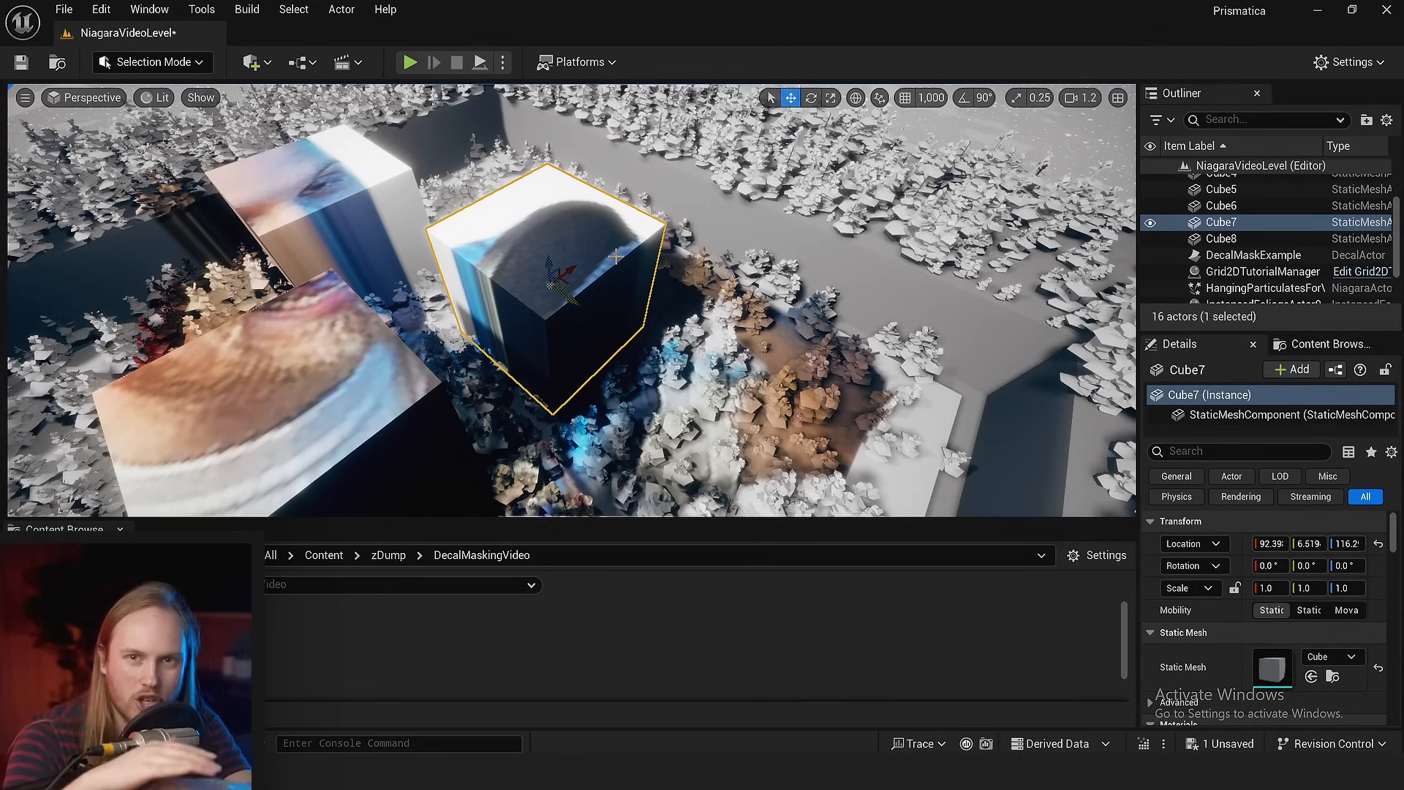
- Select the decal and rotate it slightly so it projects at a tilt onto the cubes
mouse_move(626, 189)
right_down()
mouse_move(596, 191)
mouse_move(610, 201)
right_up()
click(641, 283)
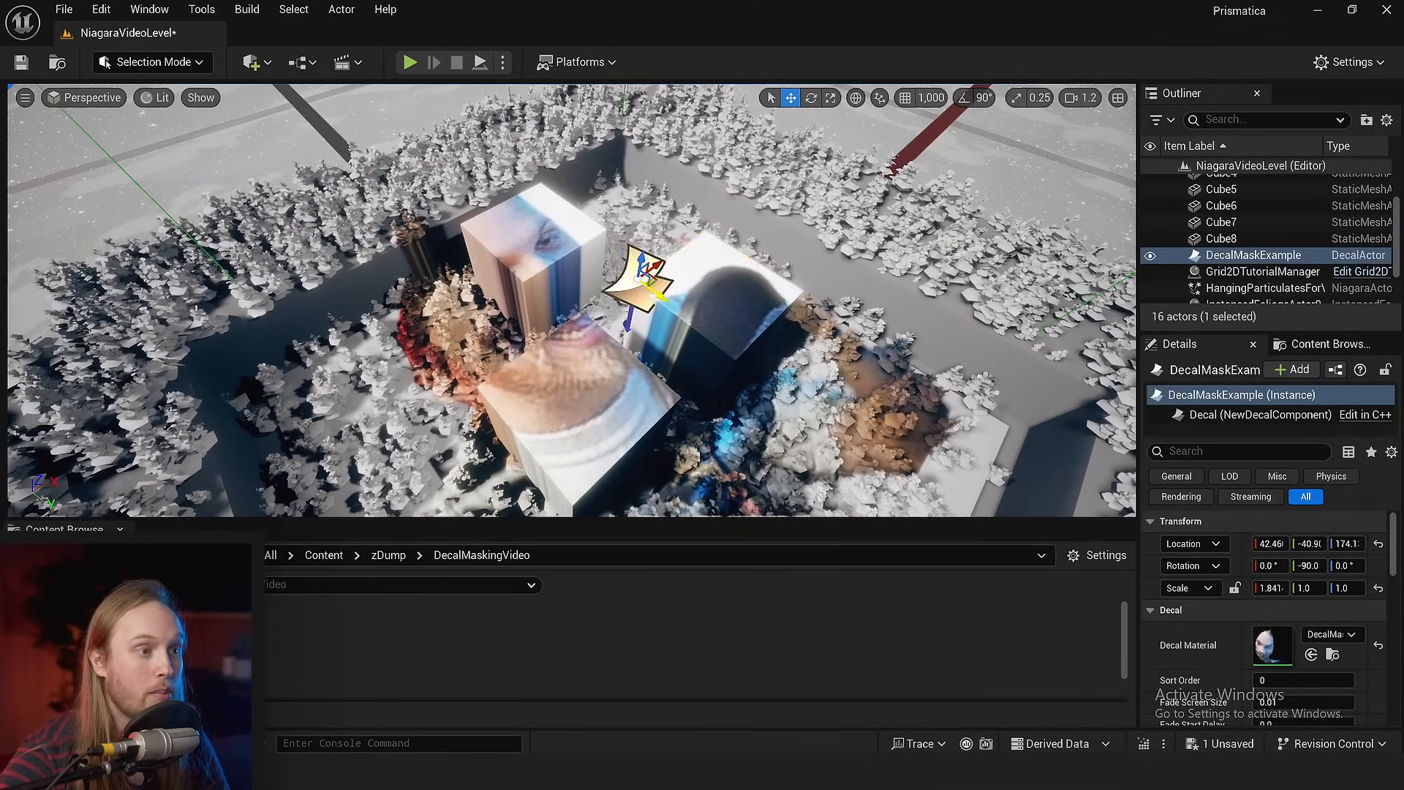
right_drag(641, 284, 634, 272)
key(e)
drag(642, 195, 644, 199)
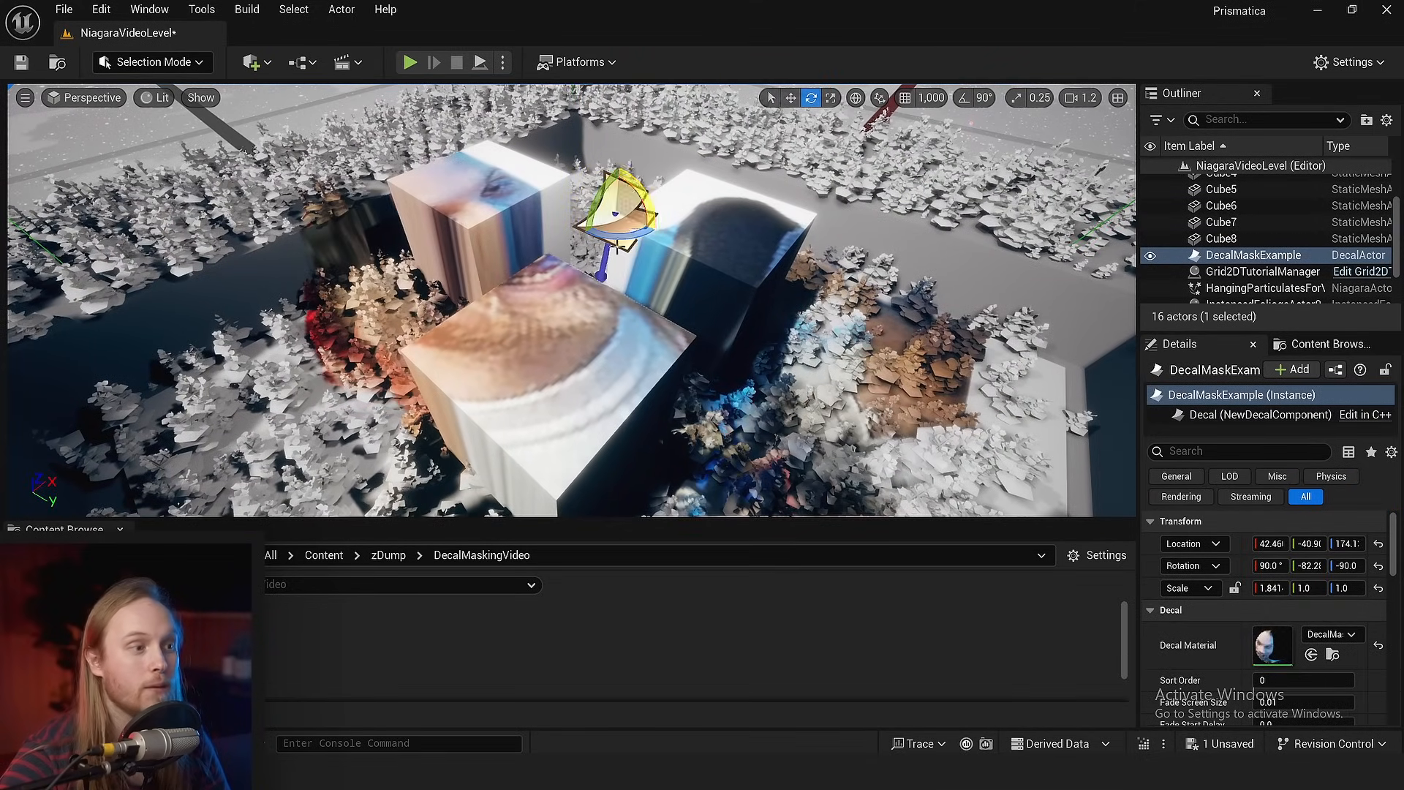
- Examine how the decal projects onto the tops and sides of the cubes, with Cube7 selected, and onto the surrounding foliage
right_drag(583, 295, 583, 296)
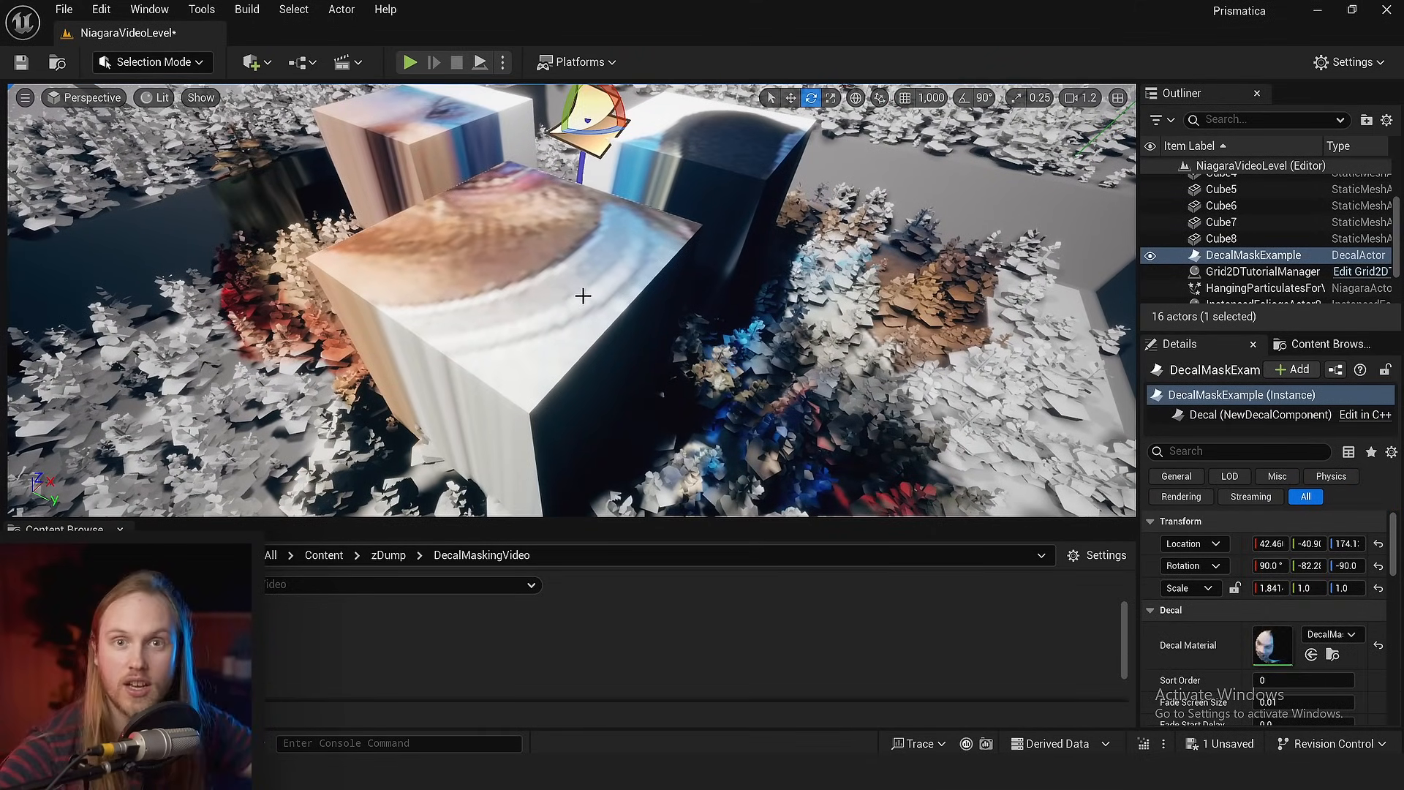
right_drag(818, 355, 816, 350)
click(813, 332)
right_drag(505, 257, 609, 261)
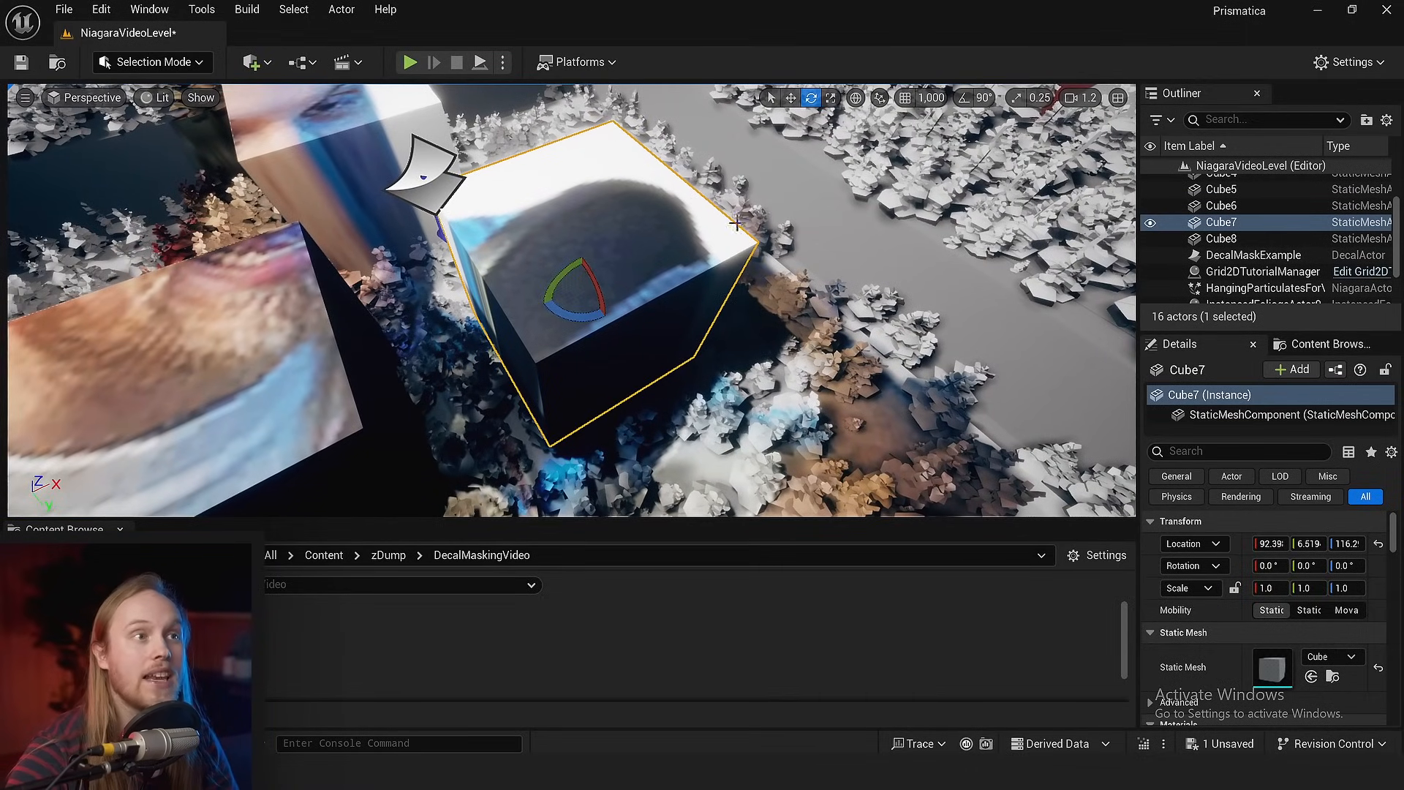
scroll(635, 263, down, 3)
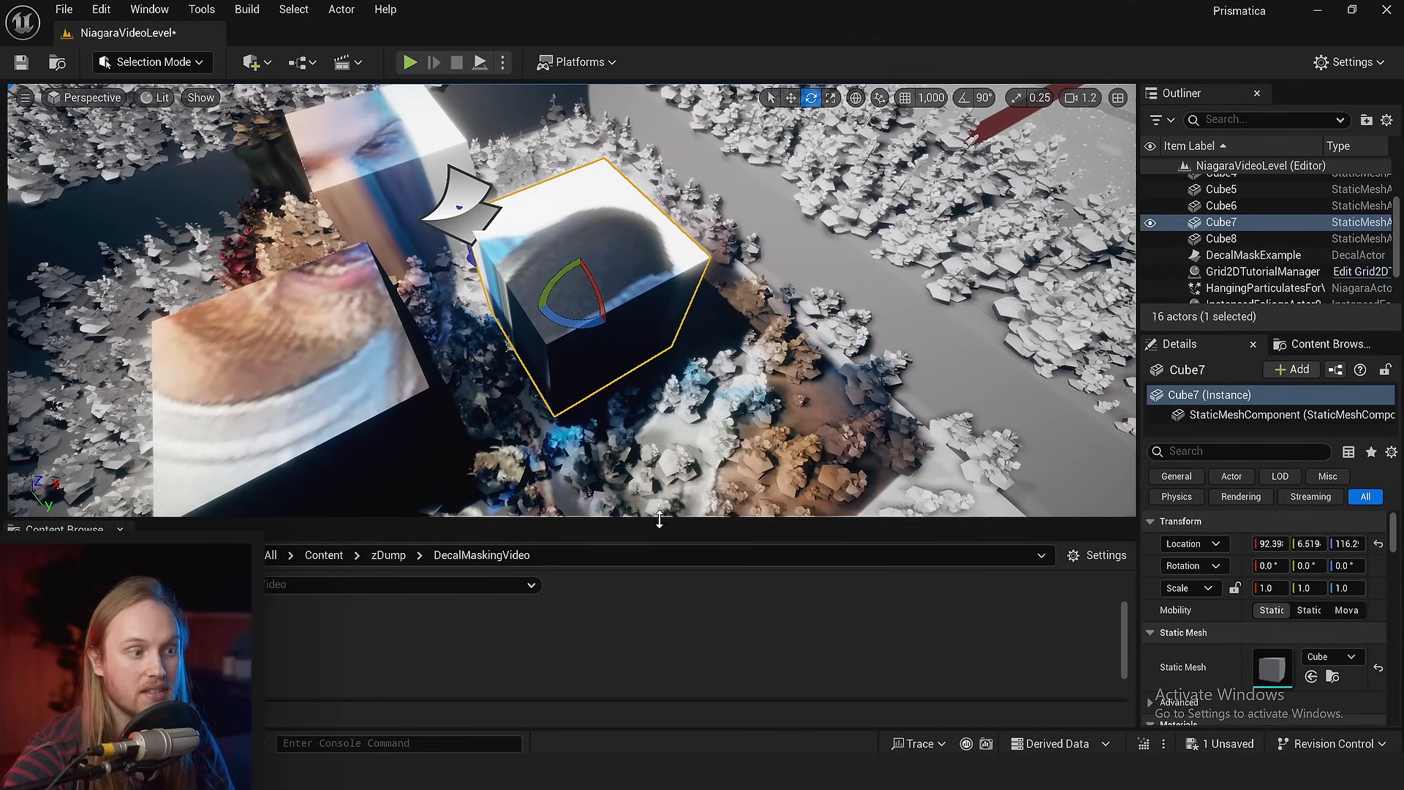
drag(644, 519, 650, 527)
right_drag(498, 310, 571, 255)
scroll(498, 310, down, 5)
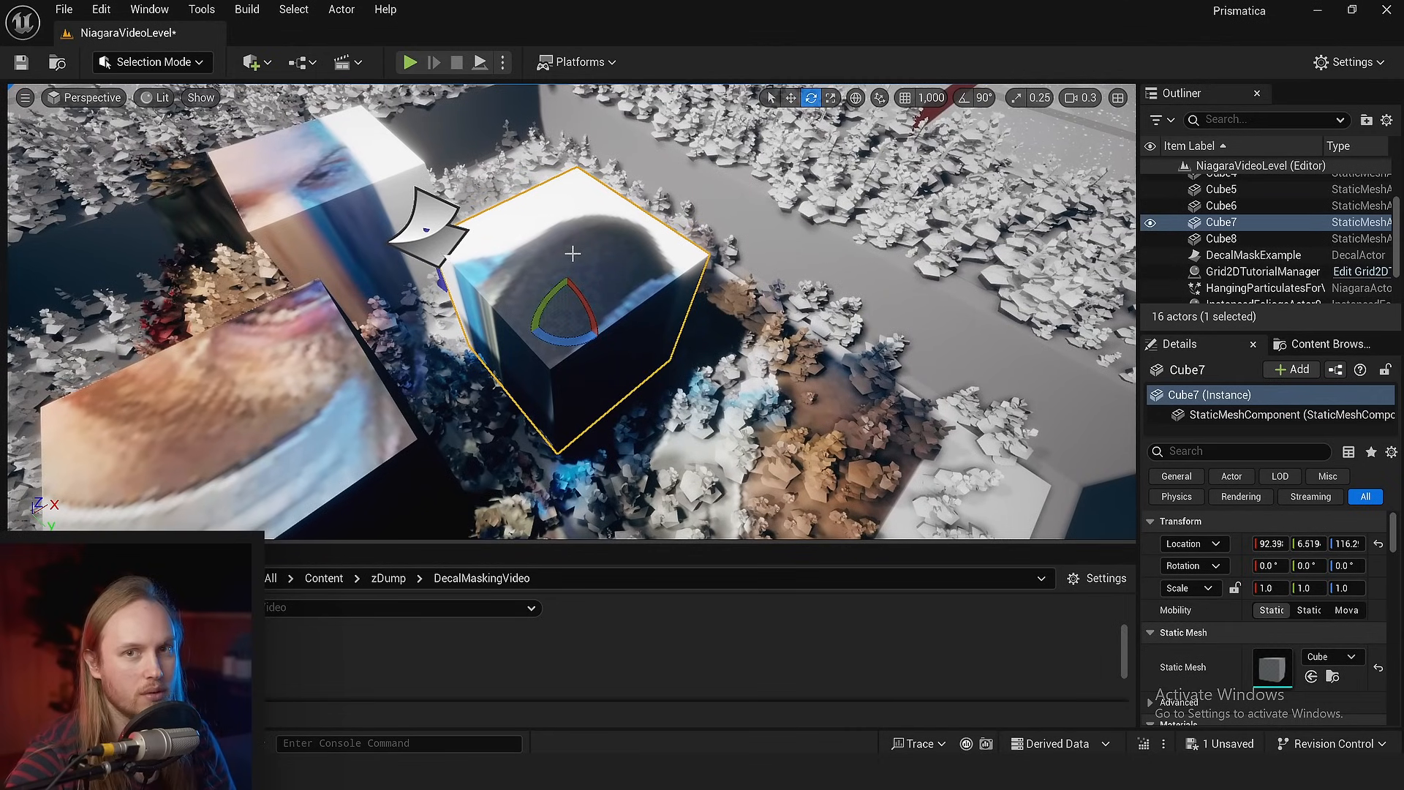
right_drag(577, 237, 554, 208)
- Select the decal again and raise it to a height of about 186.3 above the cubes
click(554, 209)
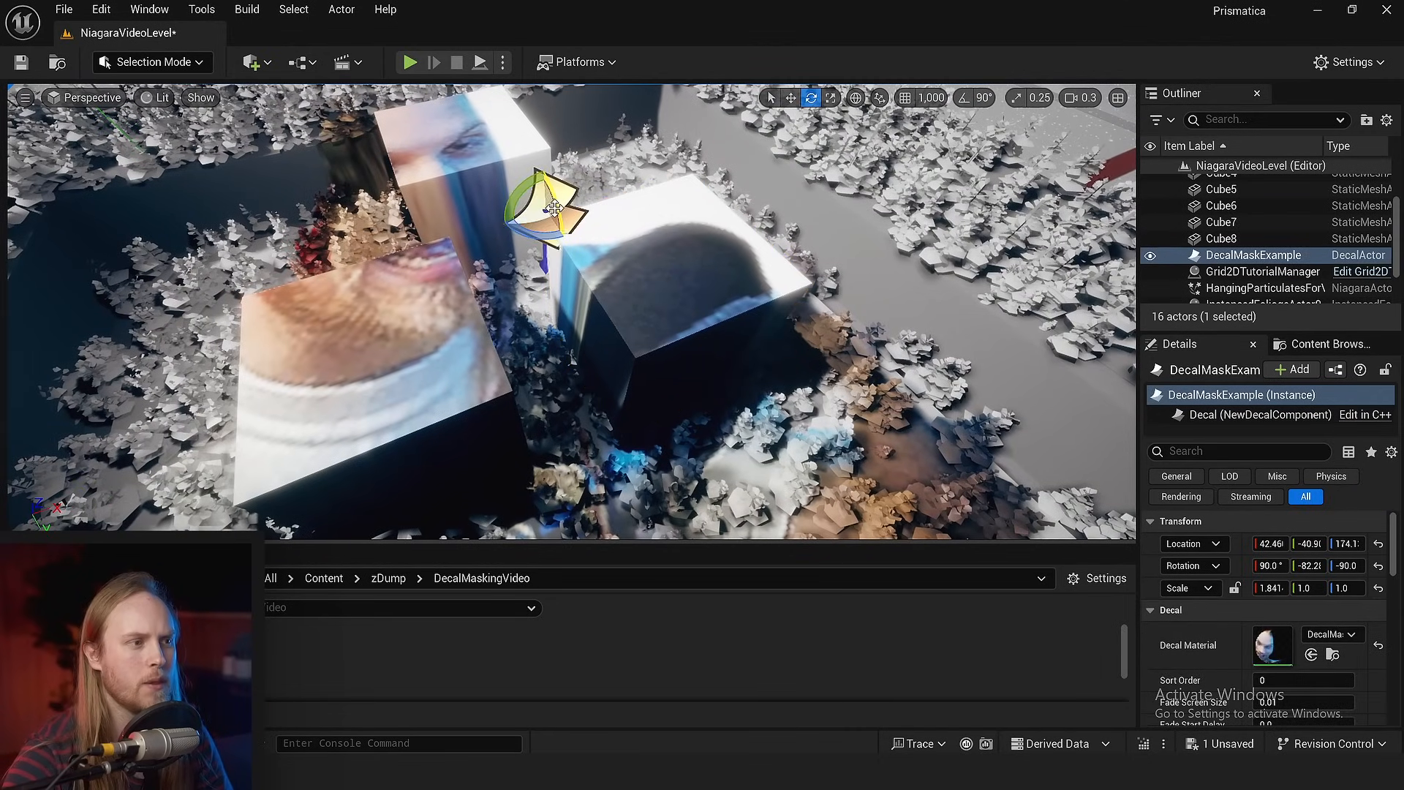
mouse_move(545, 187)
mouse_down()
mouse_move(544, 154)
mouse_move(545, 176)
mouse_up()
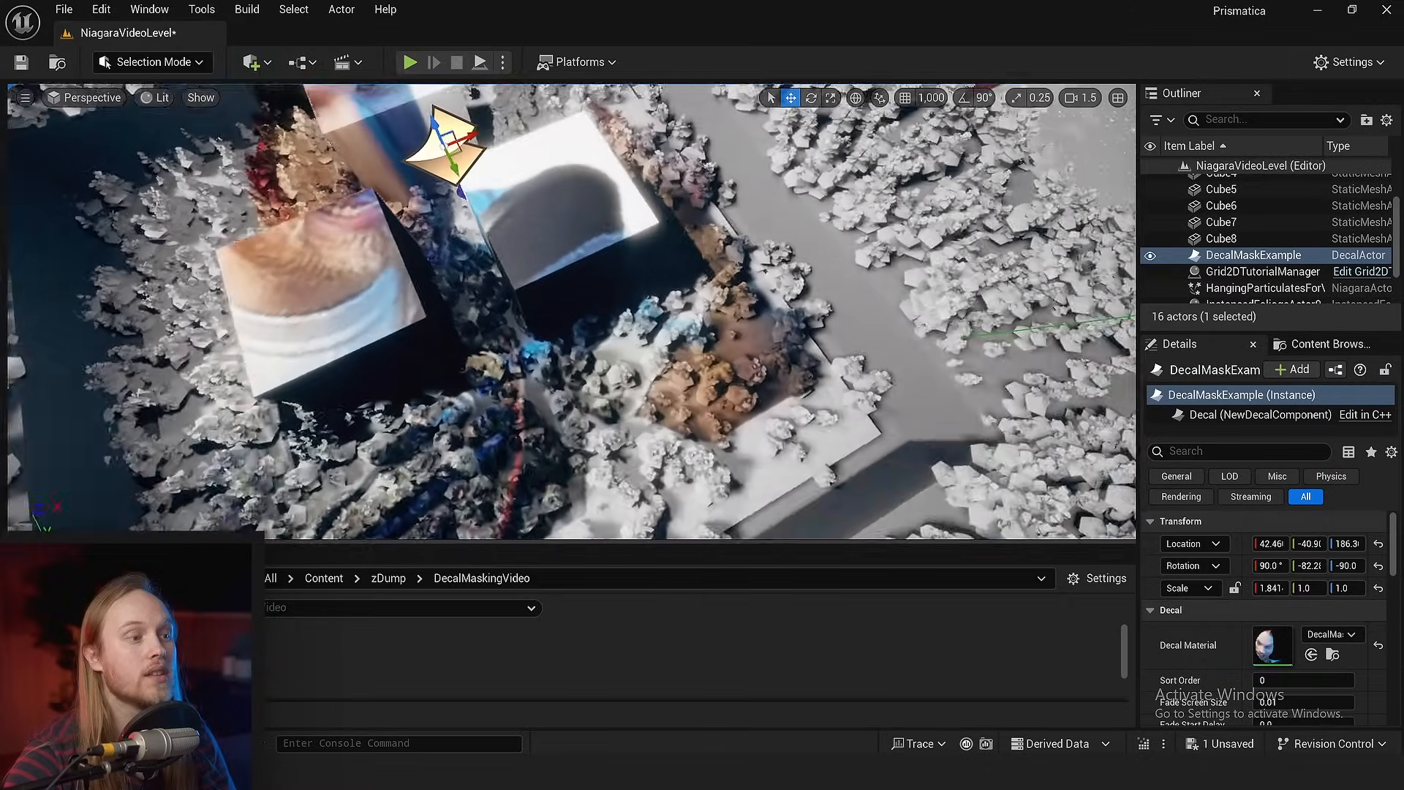
right_drag(545, 176, 548, 165)
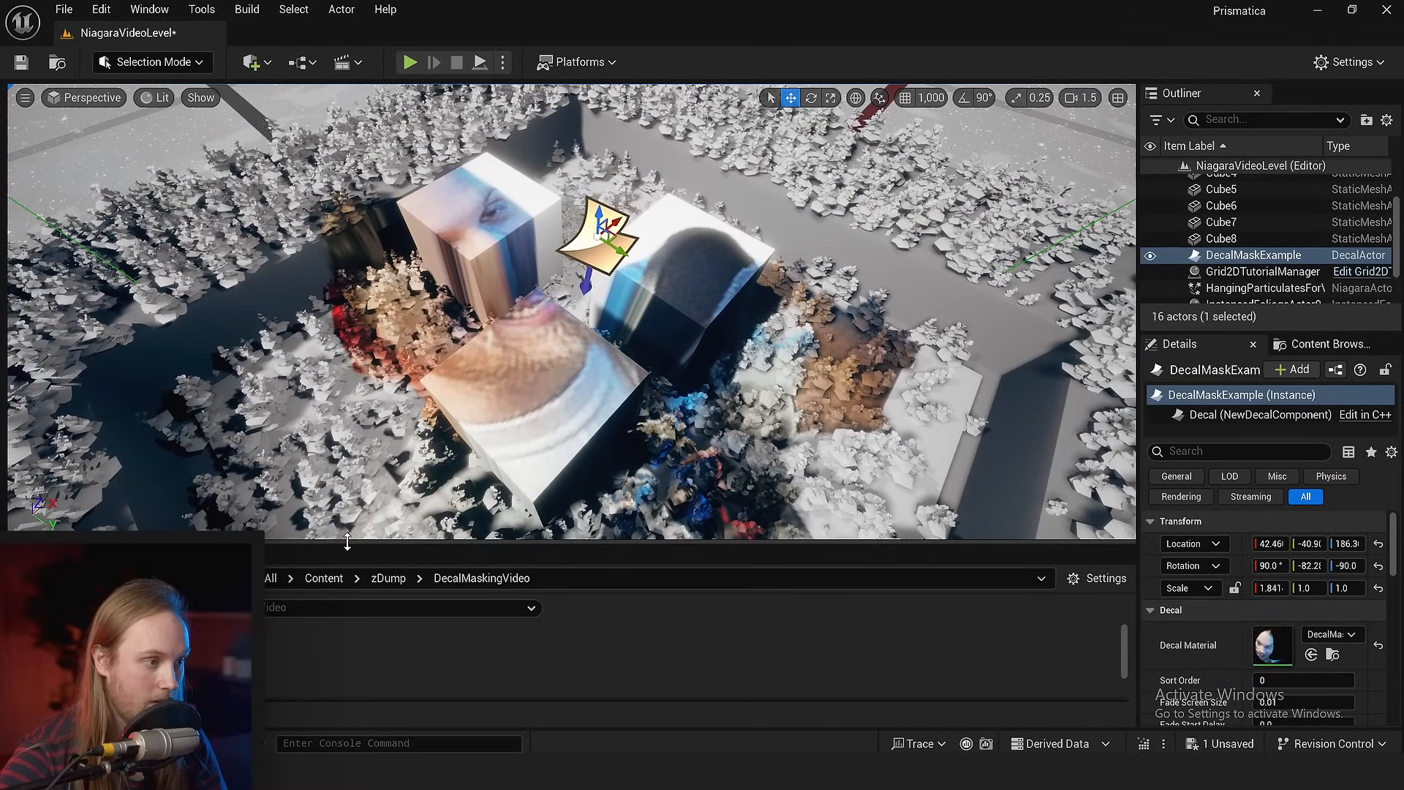
- Reopen the DecalMaskExample material and move the Texture Sample node farther away from the output node
drag(347, 541, 347, 467)
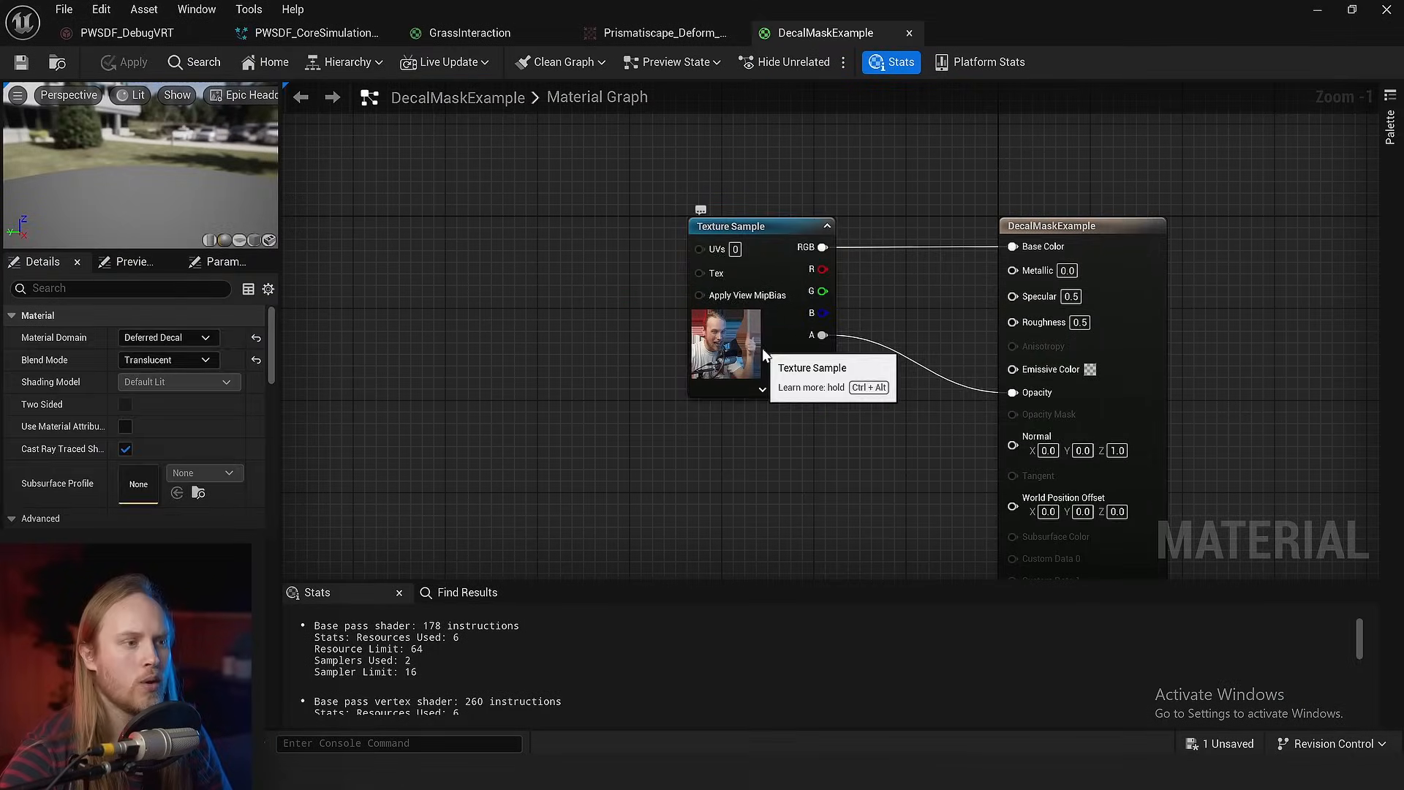
drag(762, 348, 517, 344)
right_drag(549, 457, 693, 402)
click(709, 412)
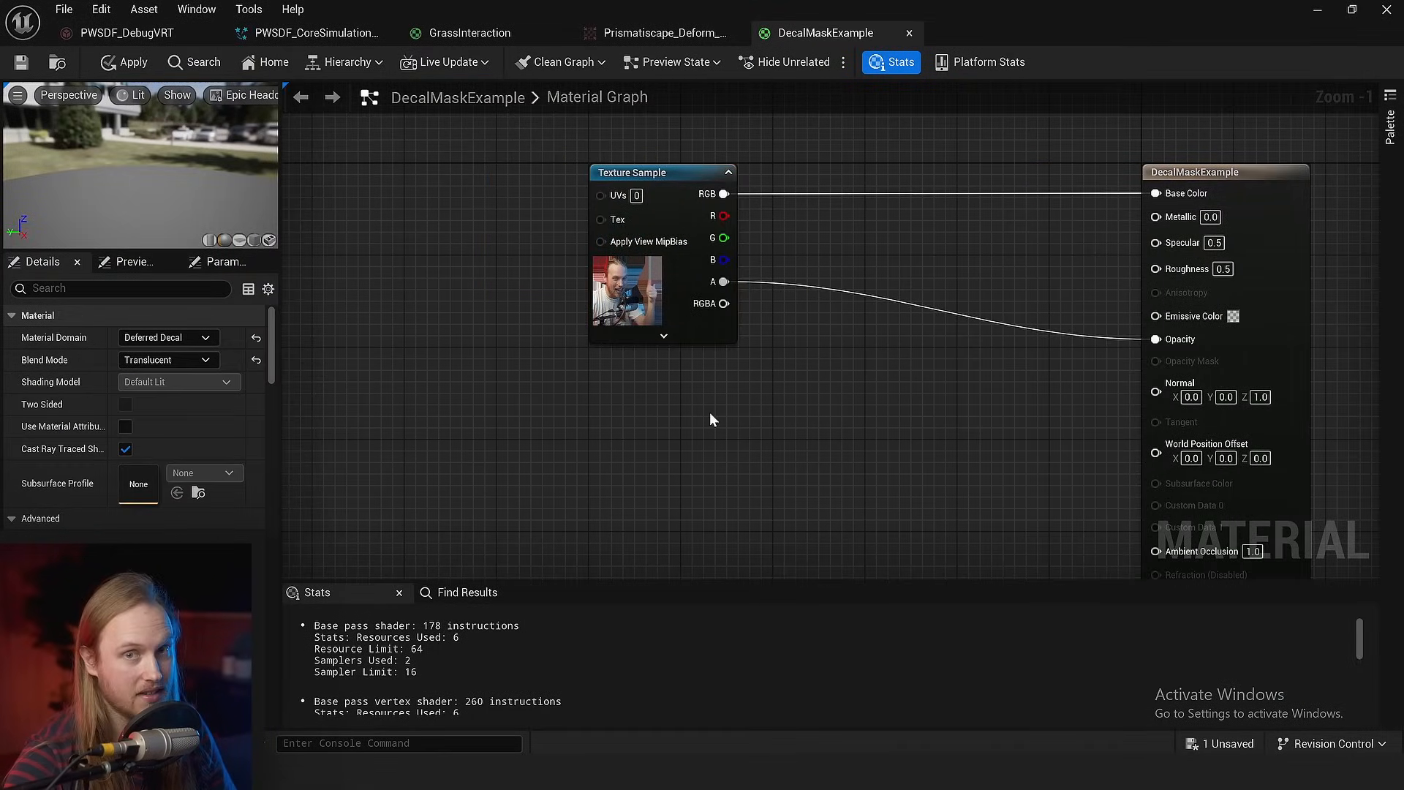
- Add a SceneTexture node below the Texture Sample
scroll(614, 392, up, 1)
right_click(611, 410)
text(scene)
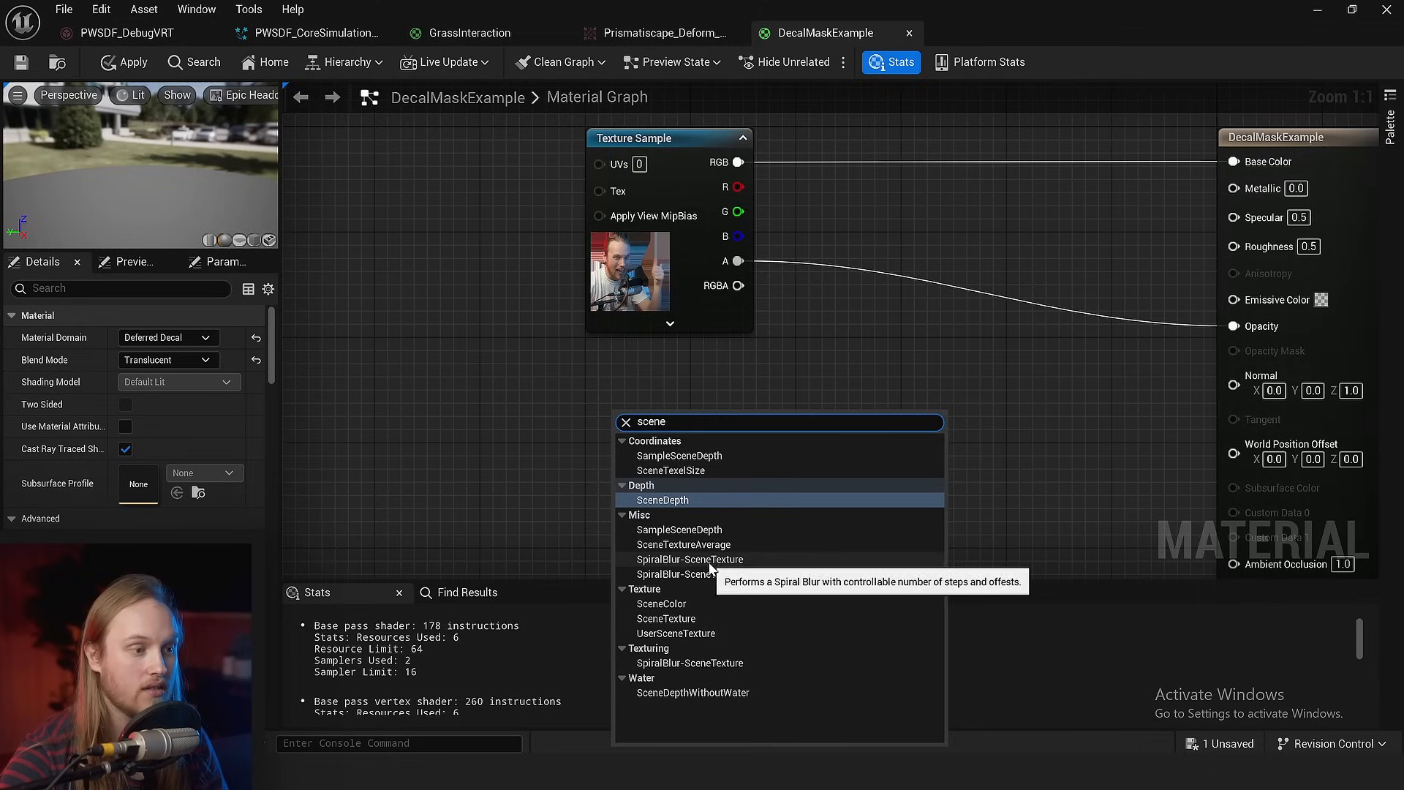
click(694, 618)
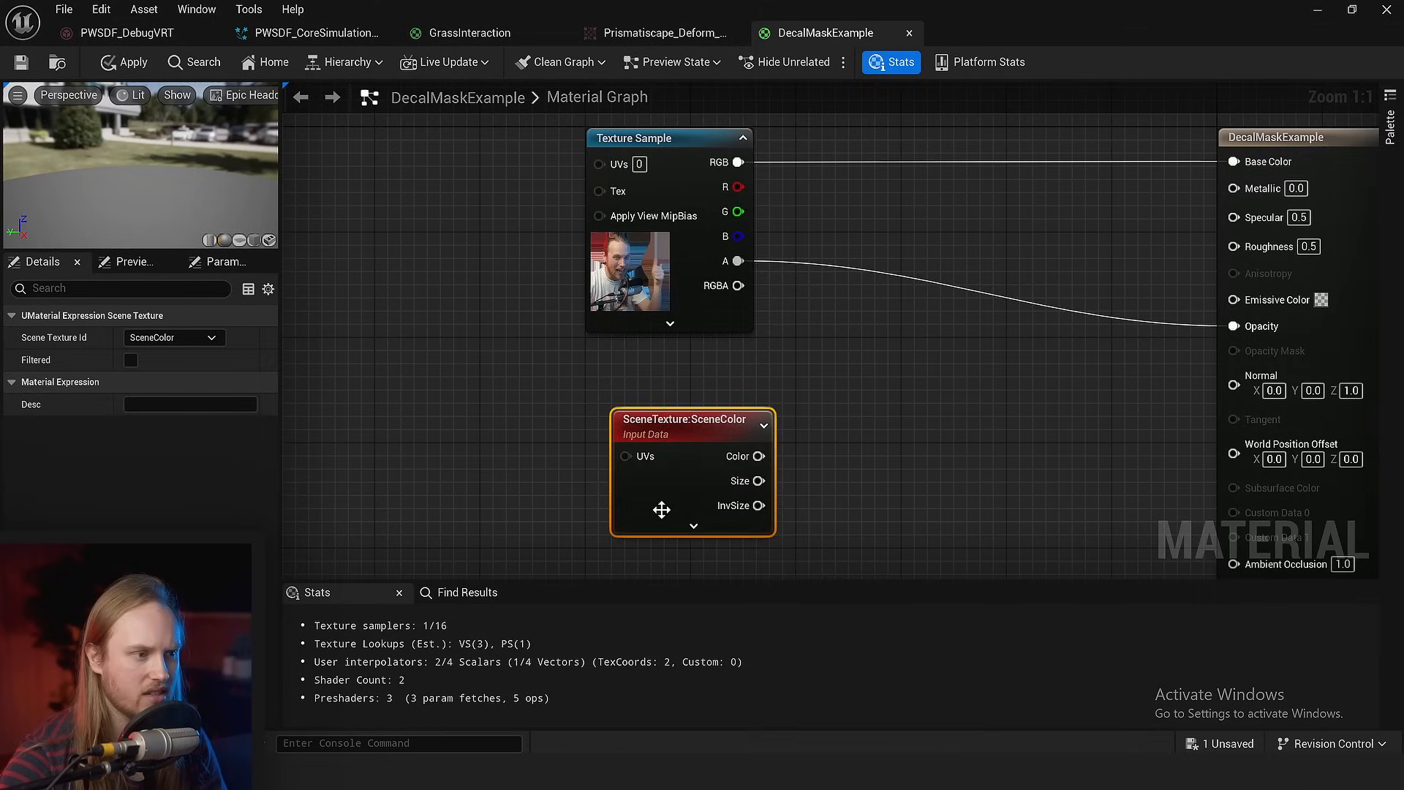
- Move the SceneTexture node up close beneath the Texture Sample and save the material
drag(662, 508, 645, 377)
scroll(656, 373, up, 3)
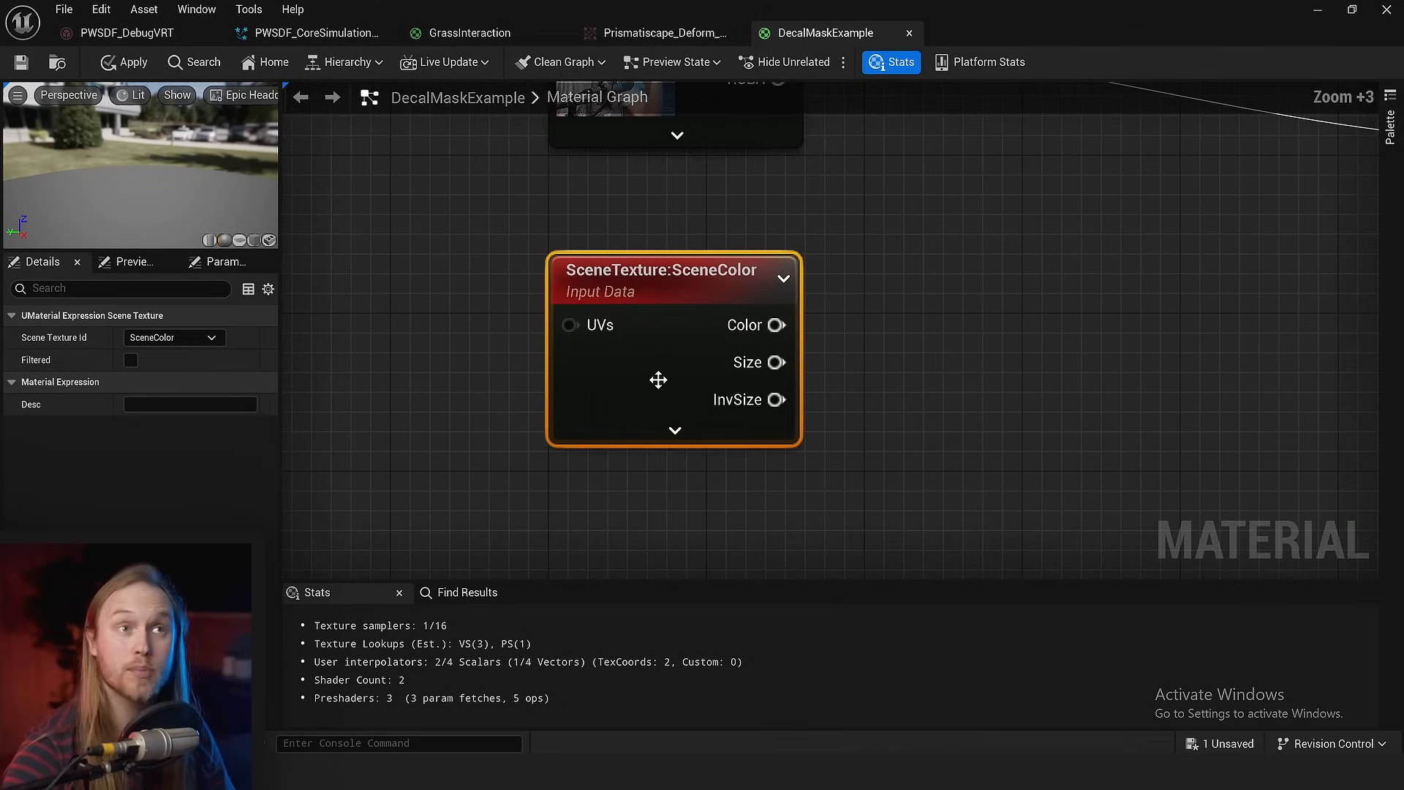
scroll(656, 369, down, 1)
drag(604, 453, 683, 392)
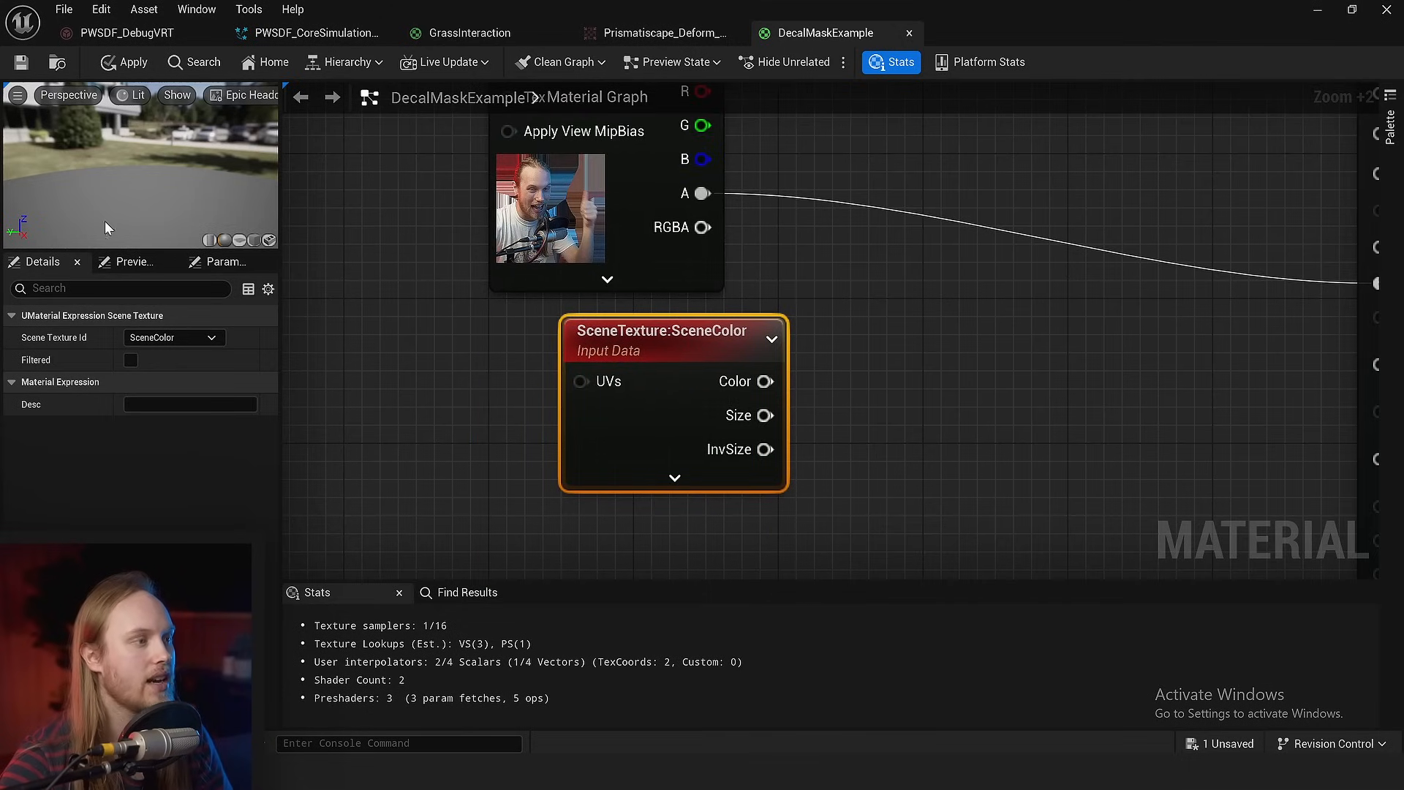
click(24, 64)
right_drag(909, 475, 902, 405)
click(900, 406)
right_drag(781, 312, 779, 319)
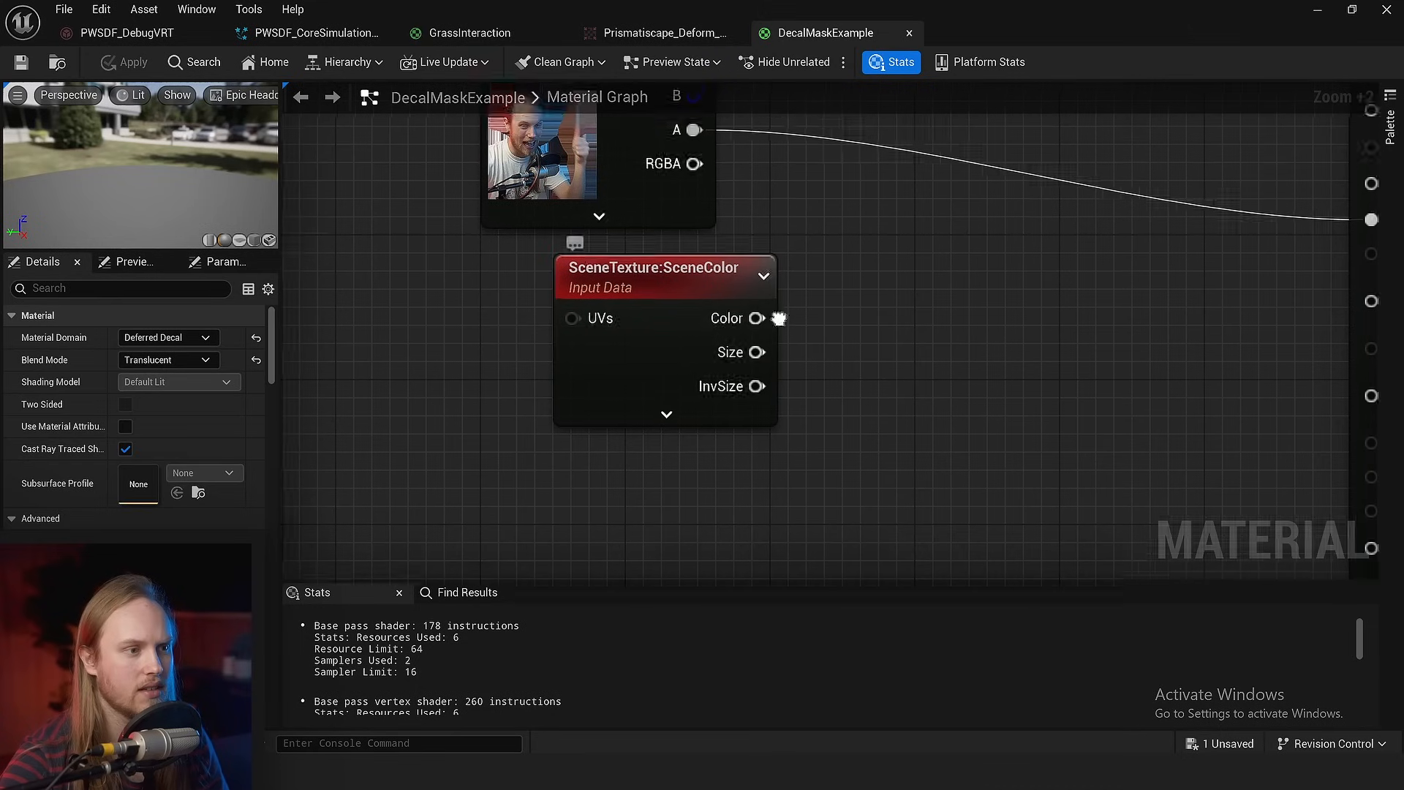
- Connect the SceneTexture node's Color output to Base Color and read the reported shader errors
scroll(779, 319, down, 2)
drag(629, 406, 1078, 170)
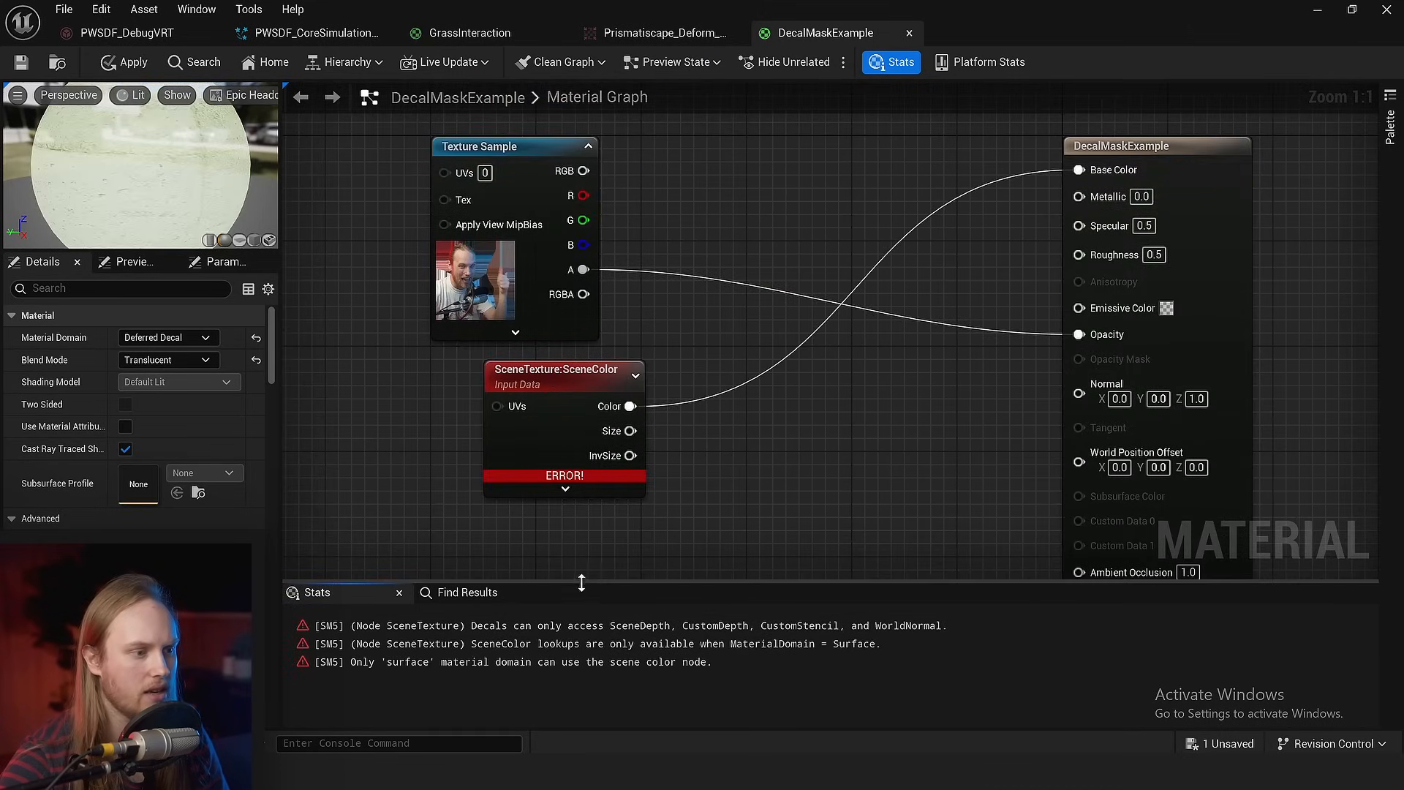
drag(582, 583, 586, 492)
scroll(759, 379, up, 3)
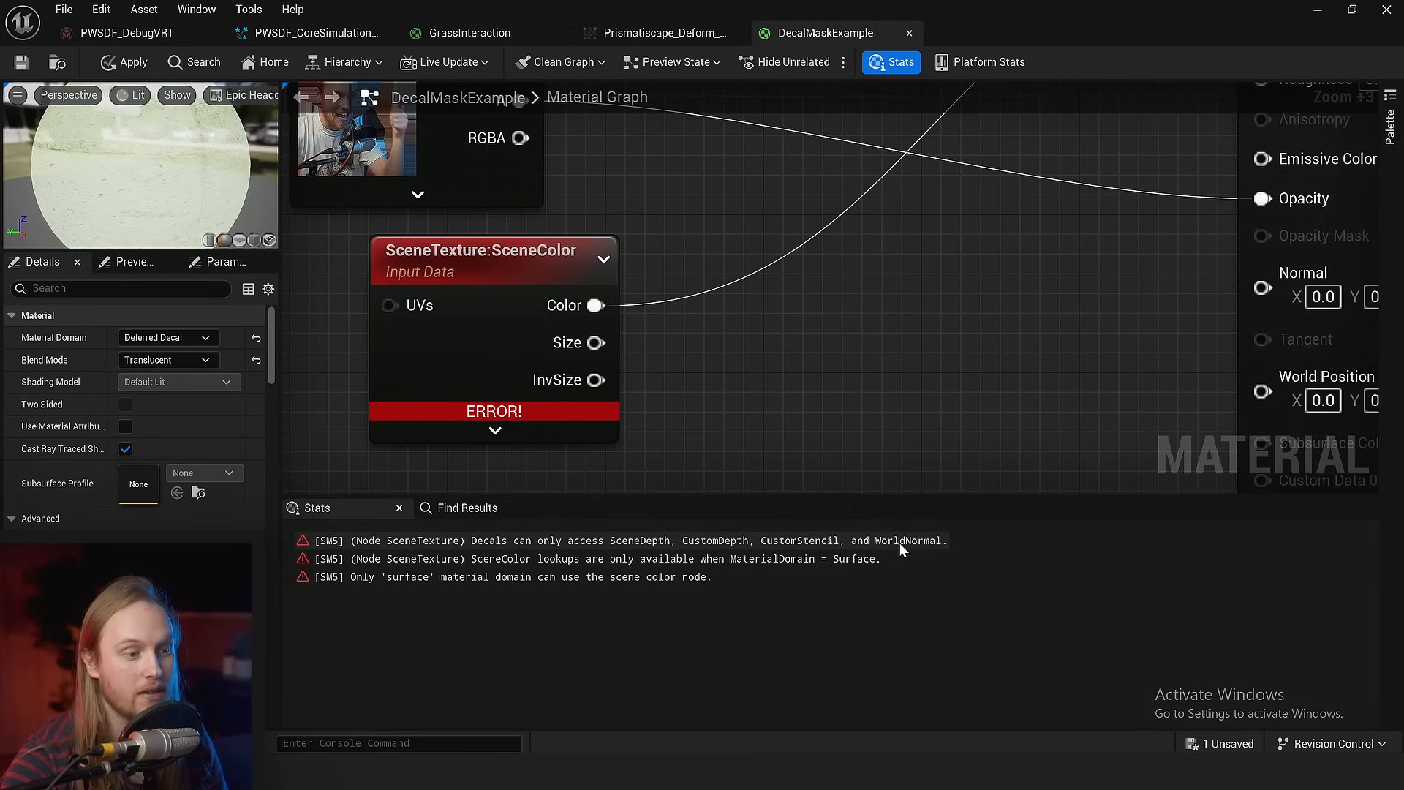
right_drag(682, 368, 814, 409)
scroll(814, 409, down, 2)
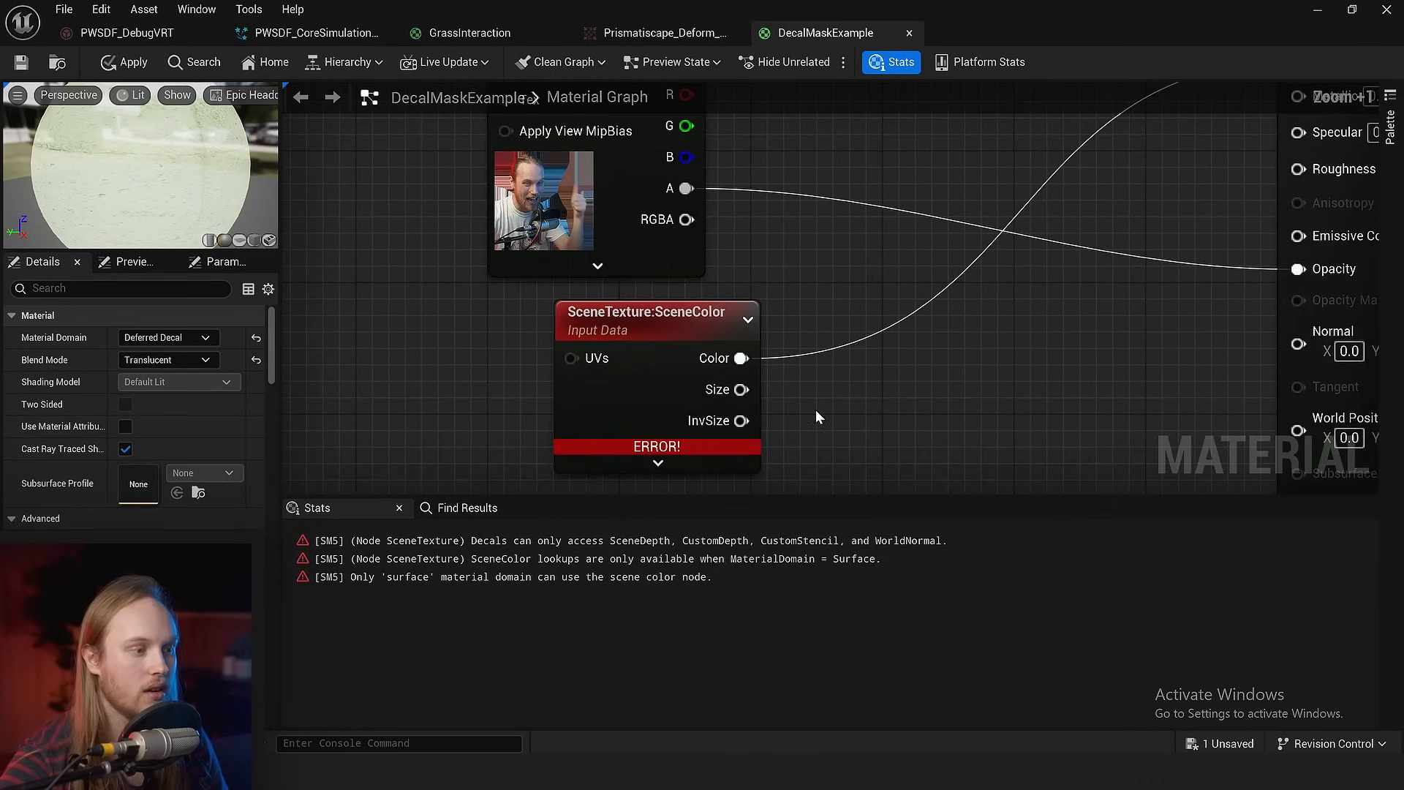
- Align the SceneTexture node directly under the Texture Sample and give the graph area more height
drag(681, 331, 621, 342)
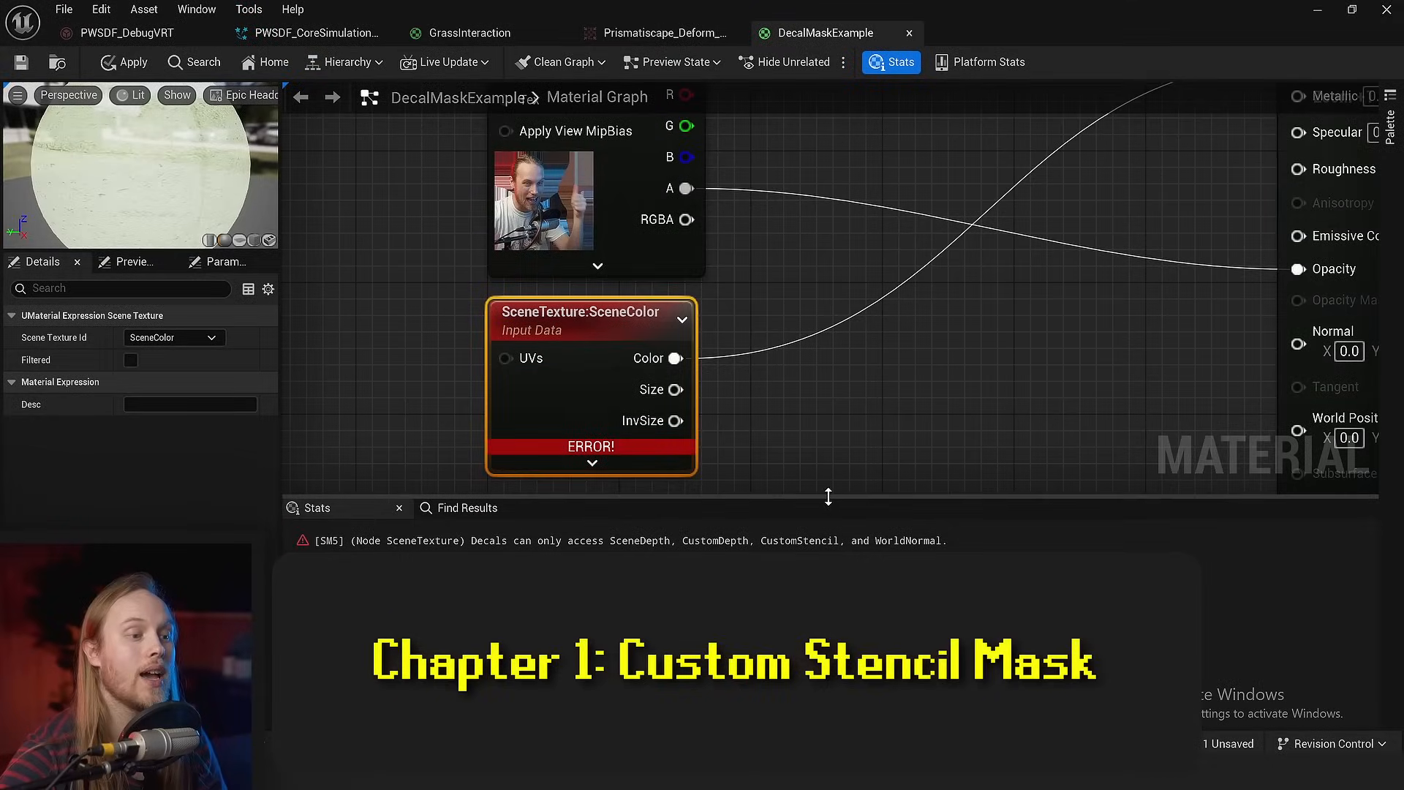
drag(828, 497, 837, 522)
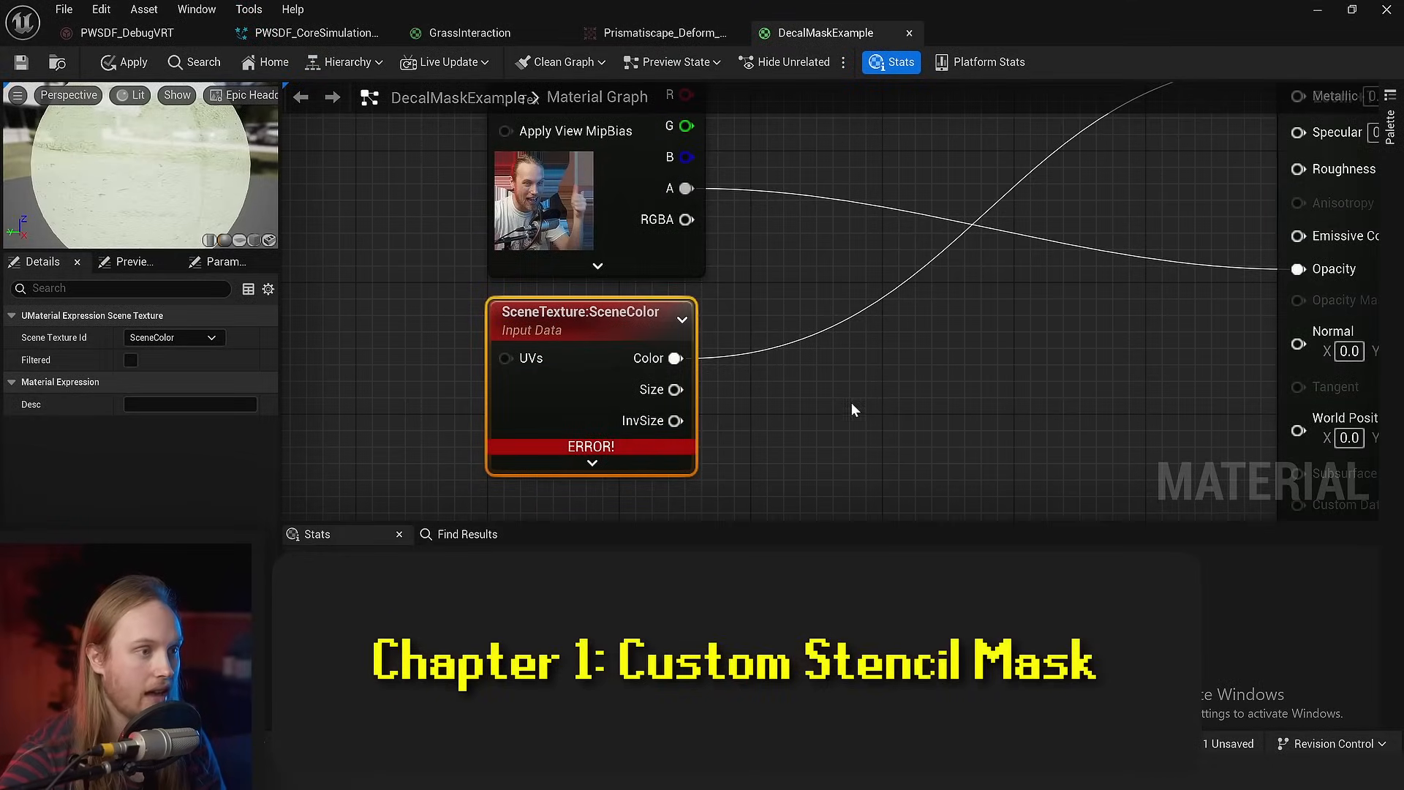
click(851, 402)
scroll(860, 422, down, 2)
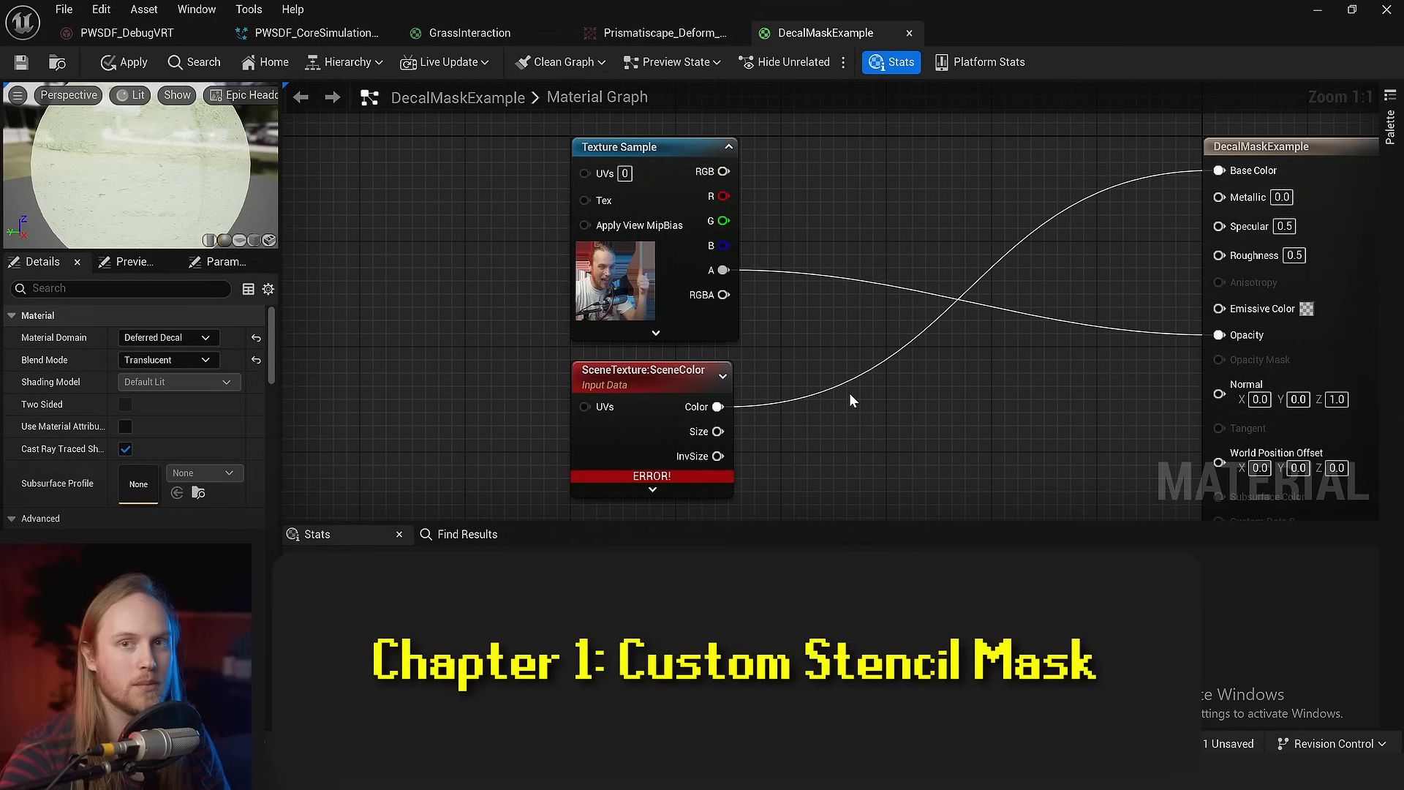
mouse_move(853, 401)
right_down()
mouse_move(853, 364)
mouse_move(856, 379)
right_up()
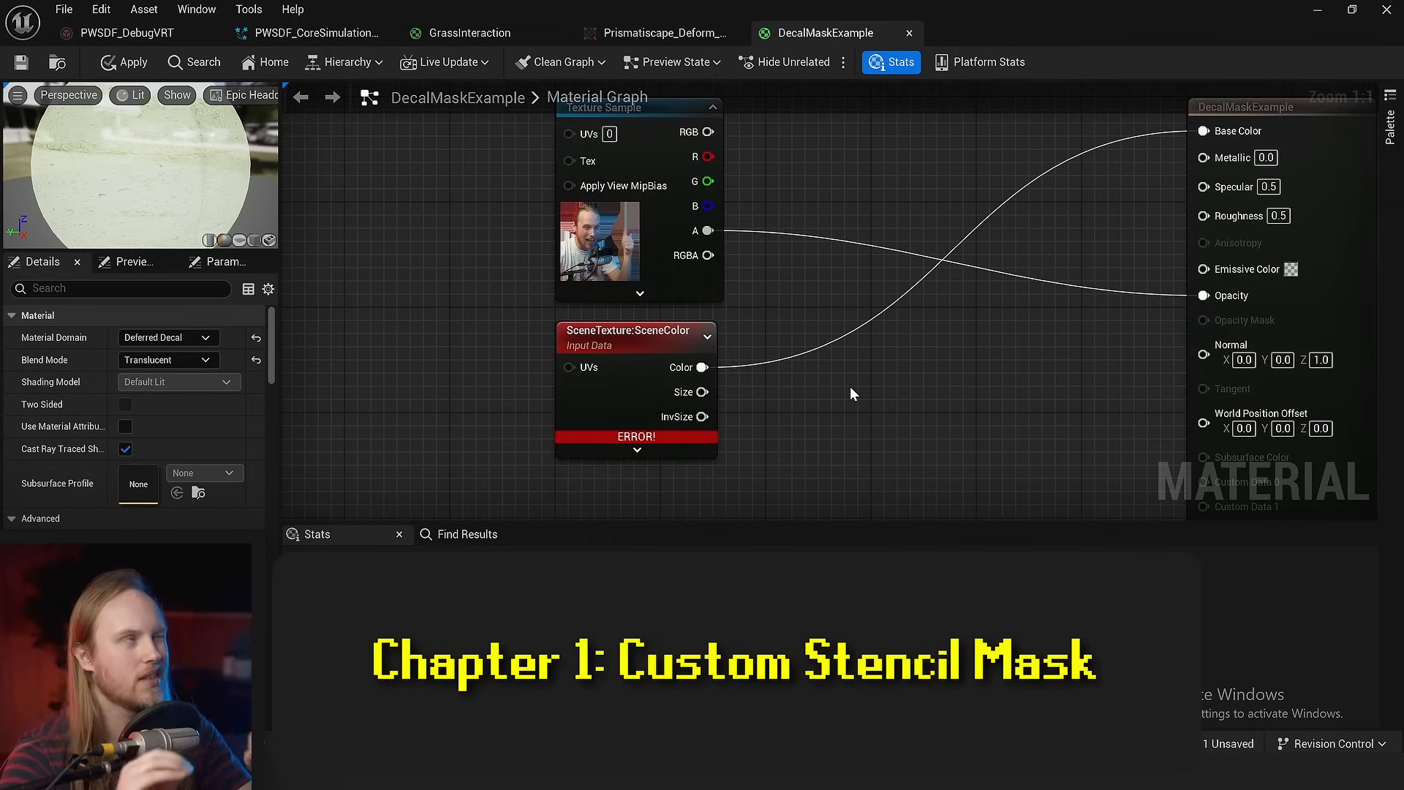
scroll(850, 386, up, 1)
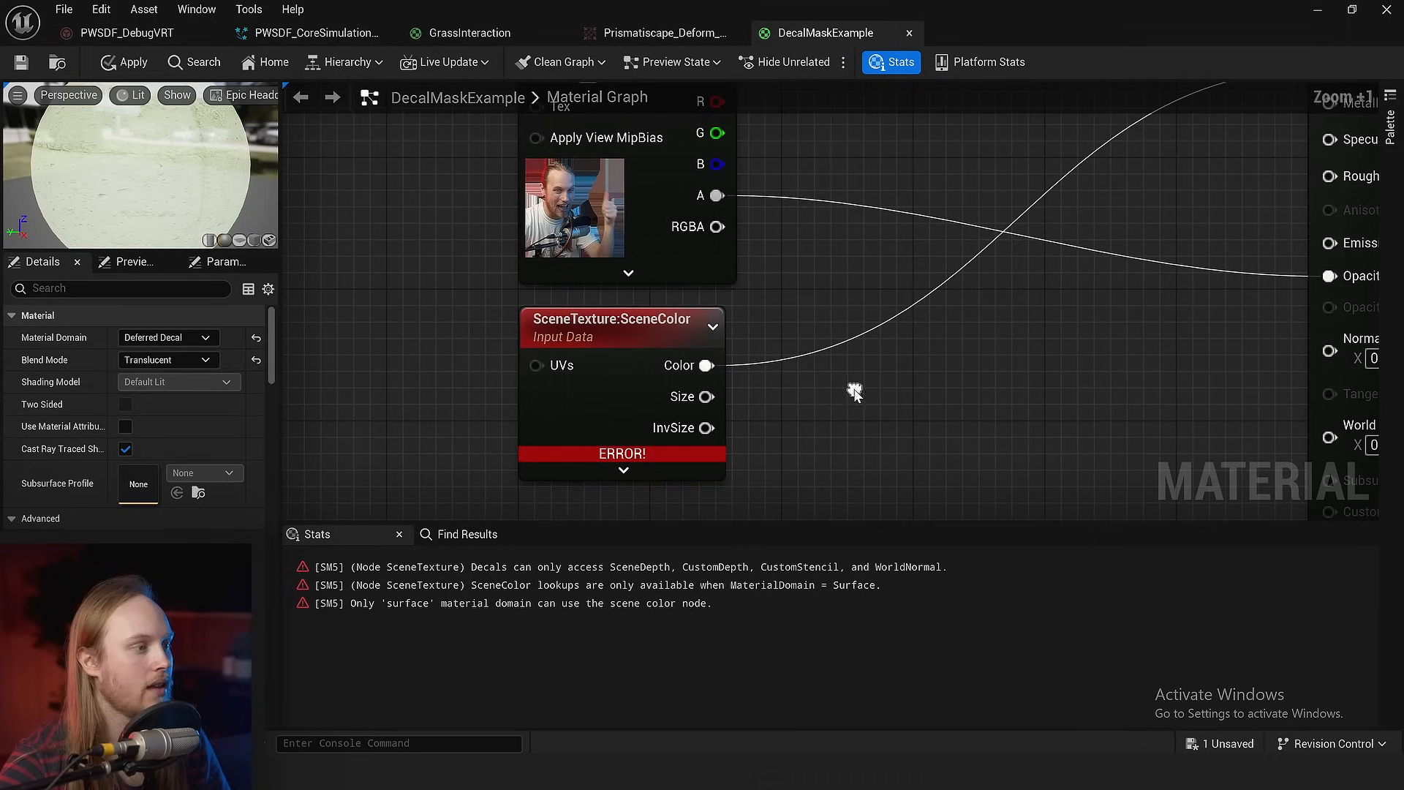
- Set the SceneTexture node's source to SceneDepth and place a duplicate of it directly below
click(577, 338)
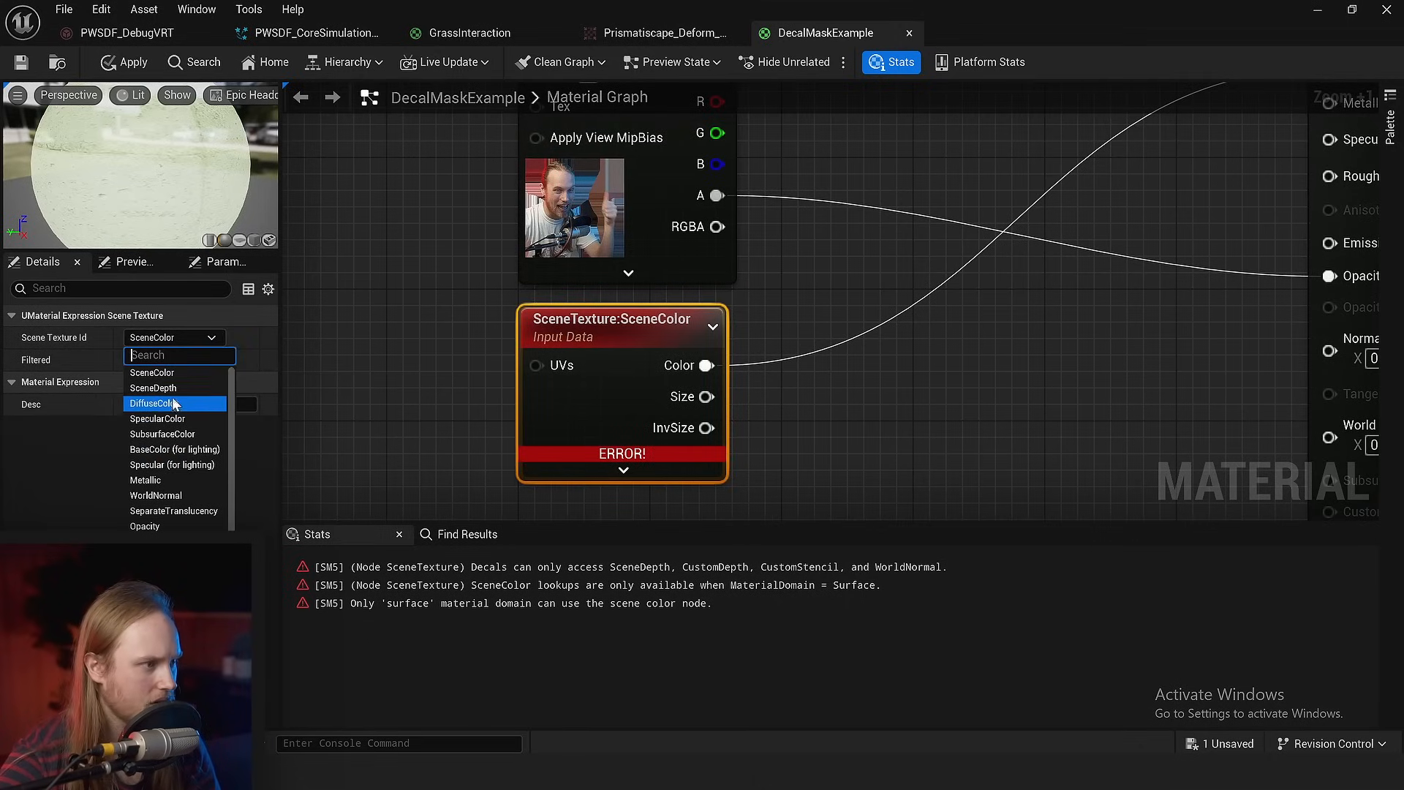
click(168, 388)
right_drag(535, 485, 525, 439)
key(ctrl+d)
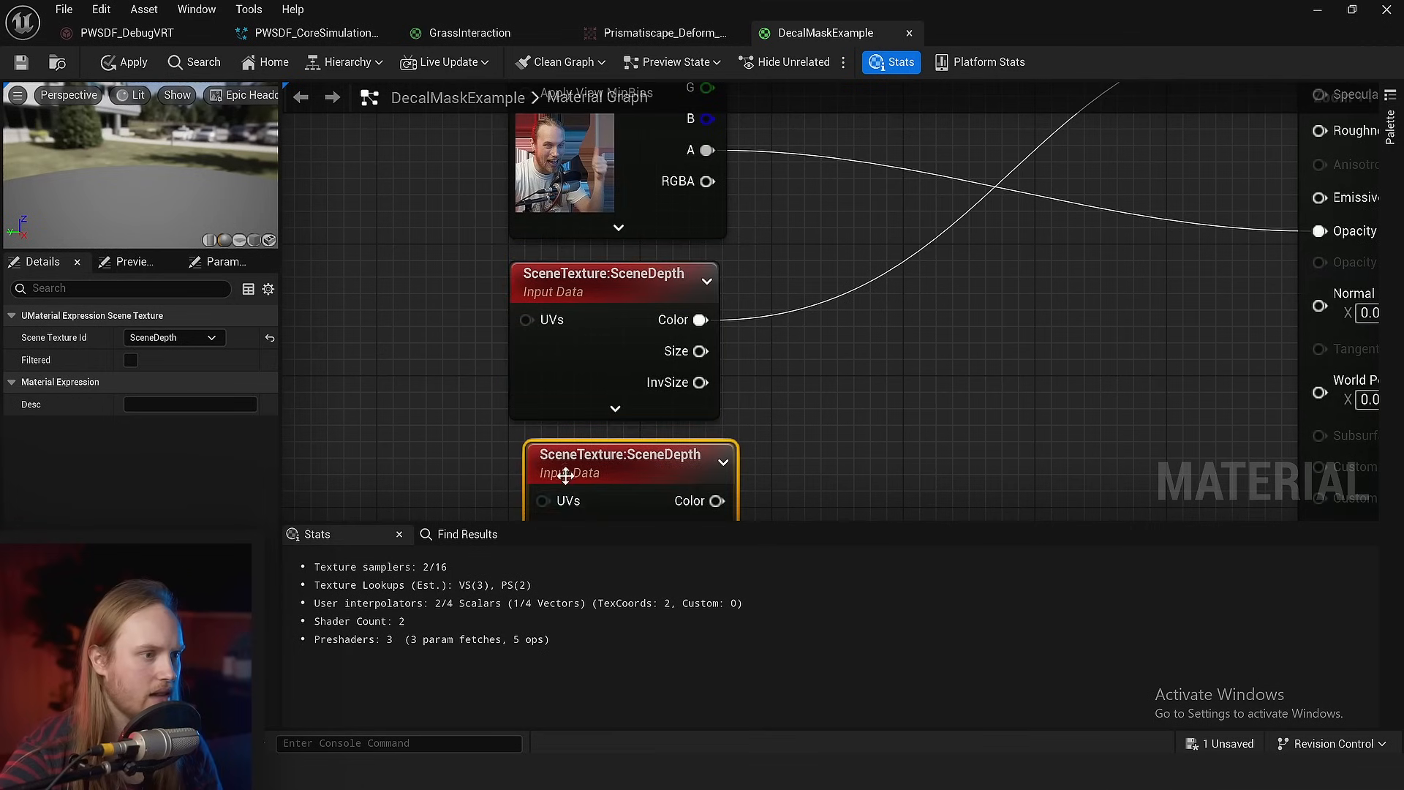
mouse_move(564, 474)
mouse_down()
mouse_move(576, 458)
mouse_move(556, 458)
mouse_up()
- Switch the duplicated SceneTexture node to CustomDepth and move it farther below the SceneDepth node
click(174, 340)
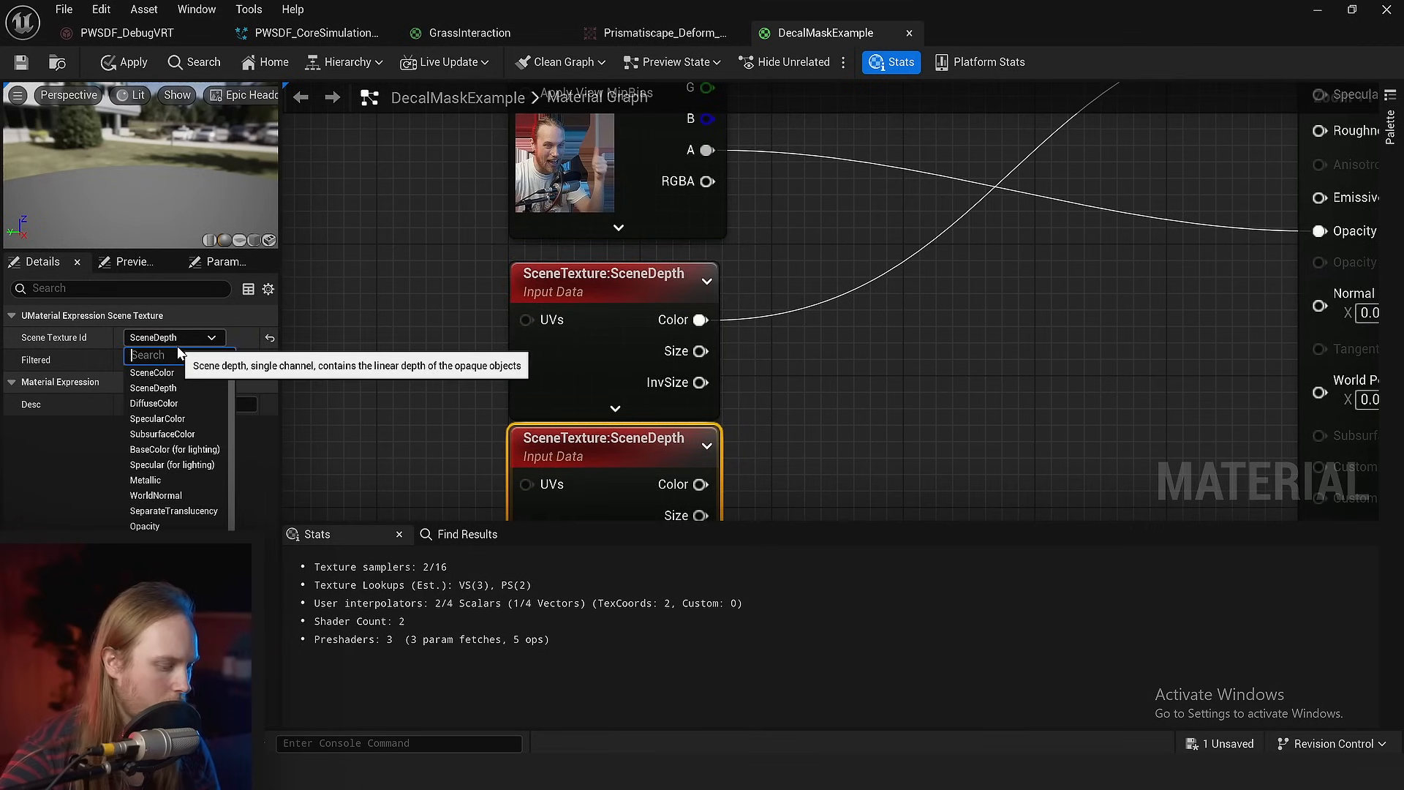
text(cust)
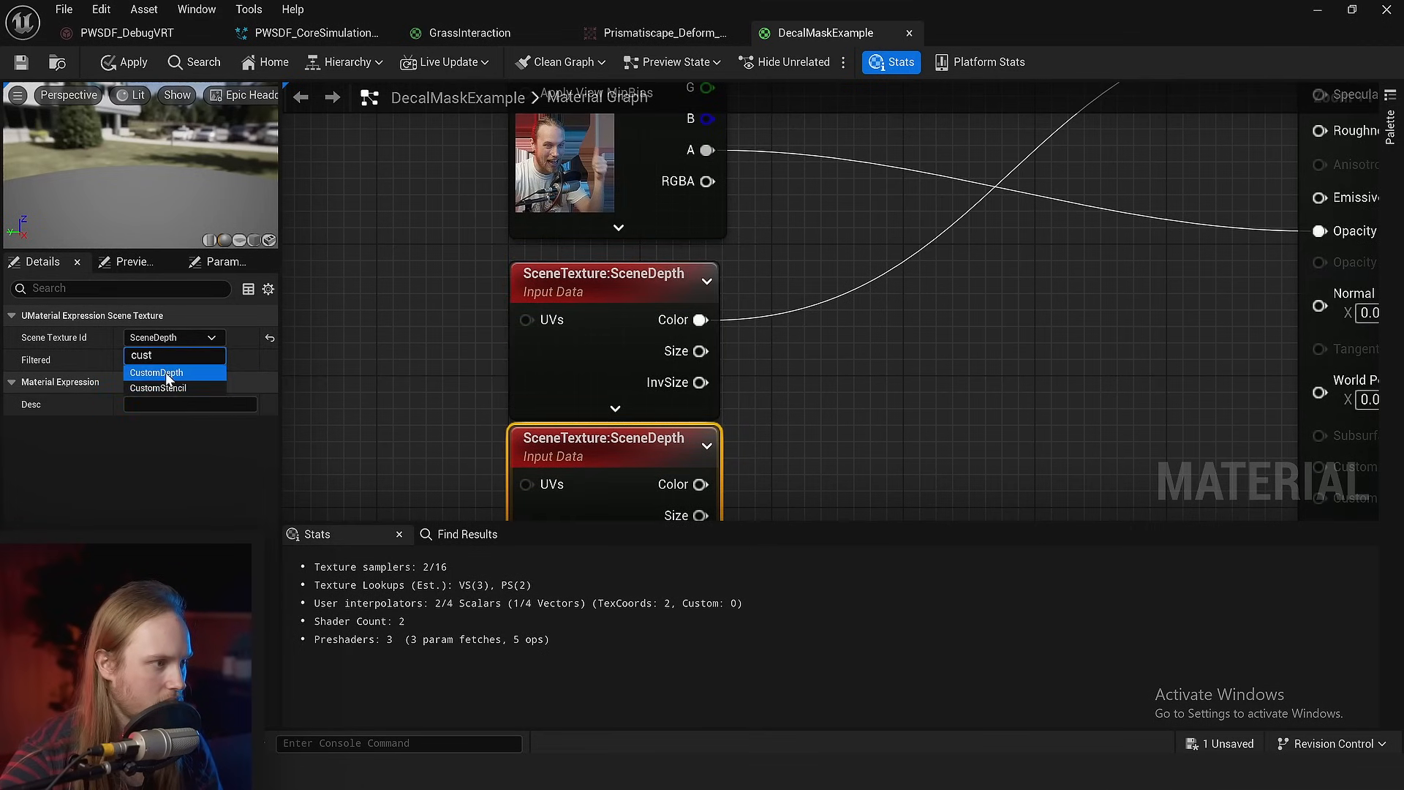
click(165, 372)
scroll(779, 393, down, 3)
click(778, 331)
drag(645, 372, 653, 441)
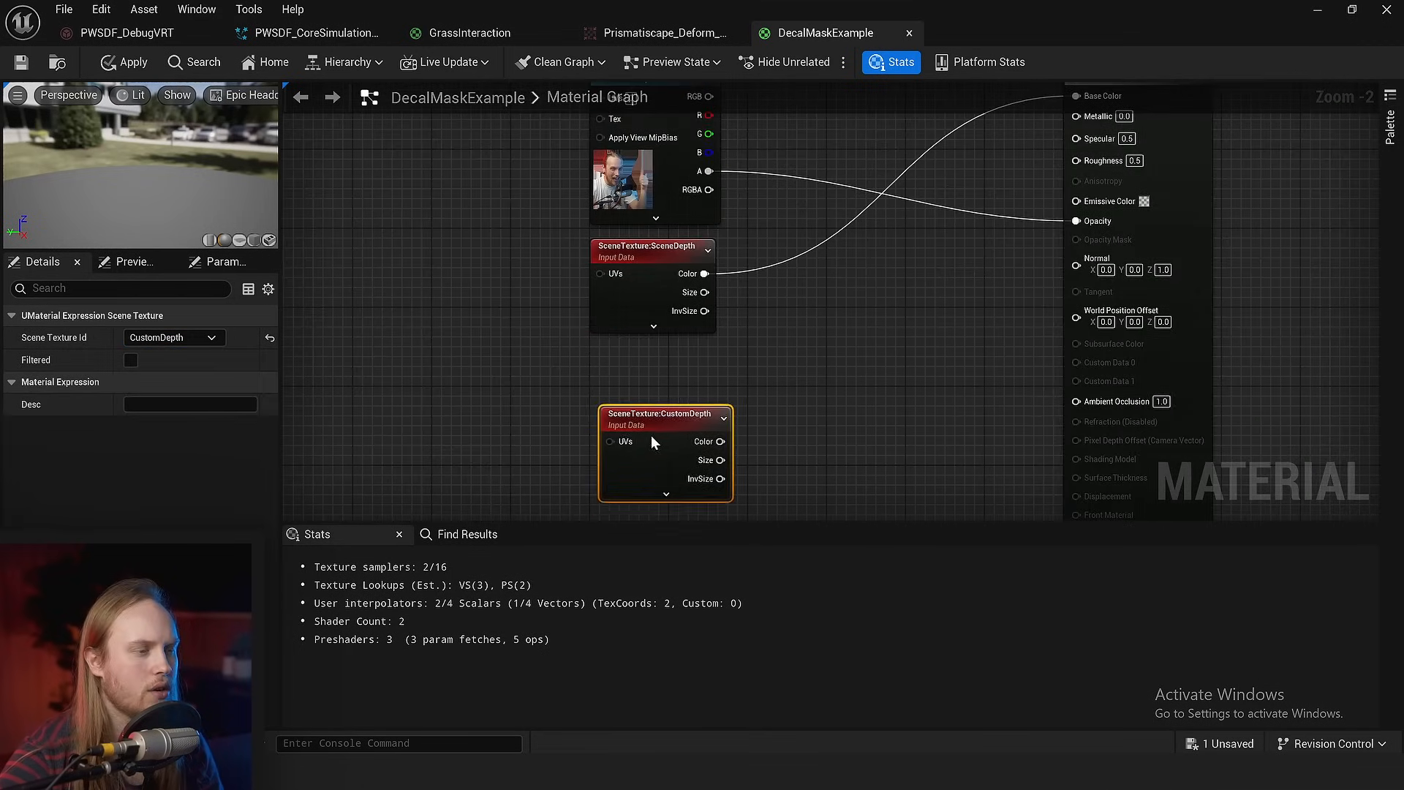
- Add a StencilMaskCompare node and position it beside the SceneTexture nodes
scroll(641, 432, up, 2)
click(783, 301)
right_click(787, 300)
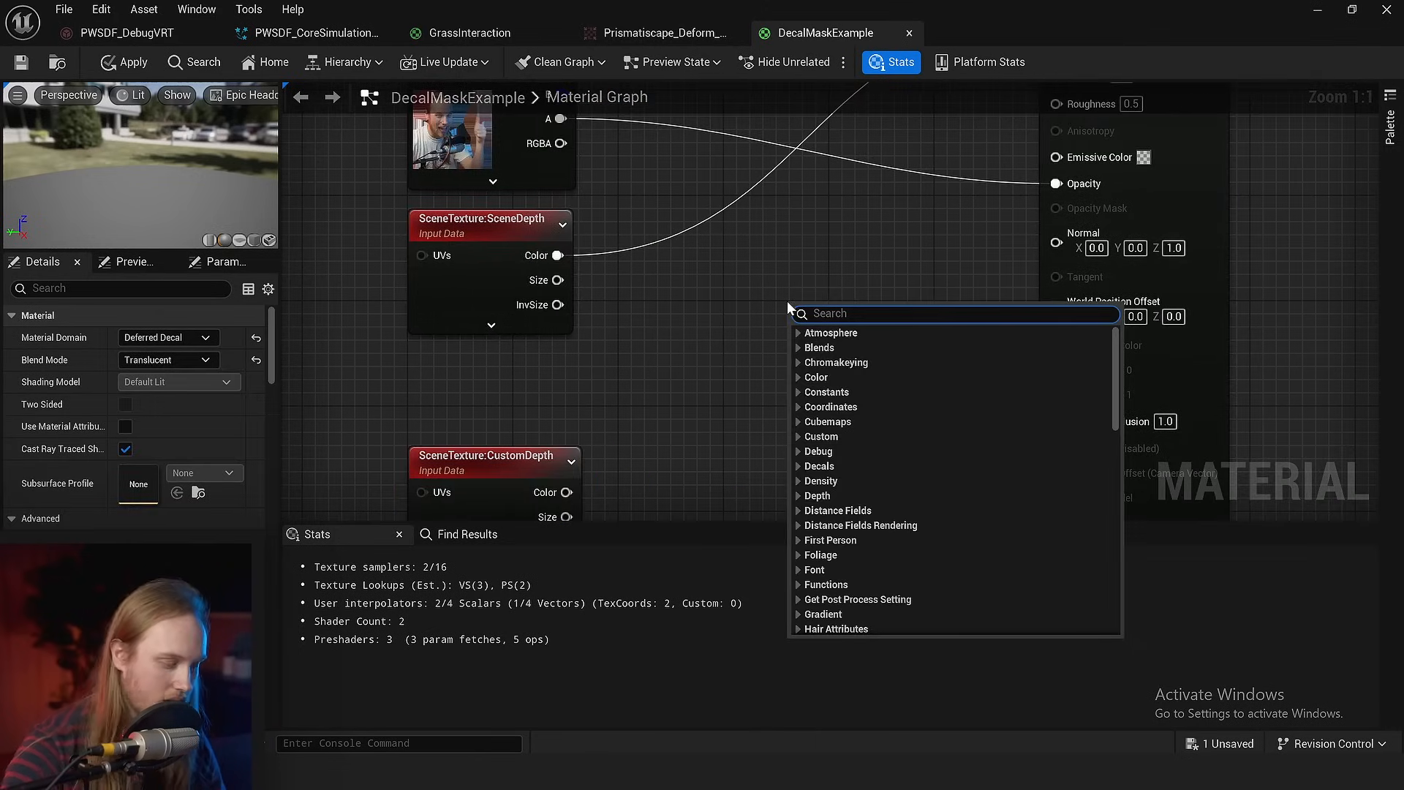
text(stencil)
key(Return)
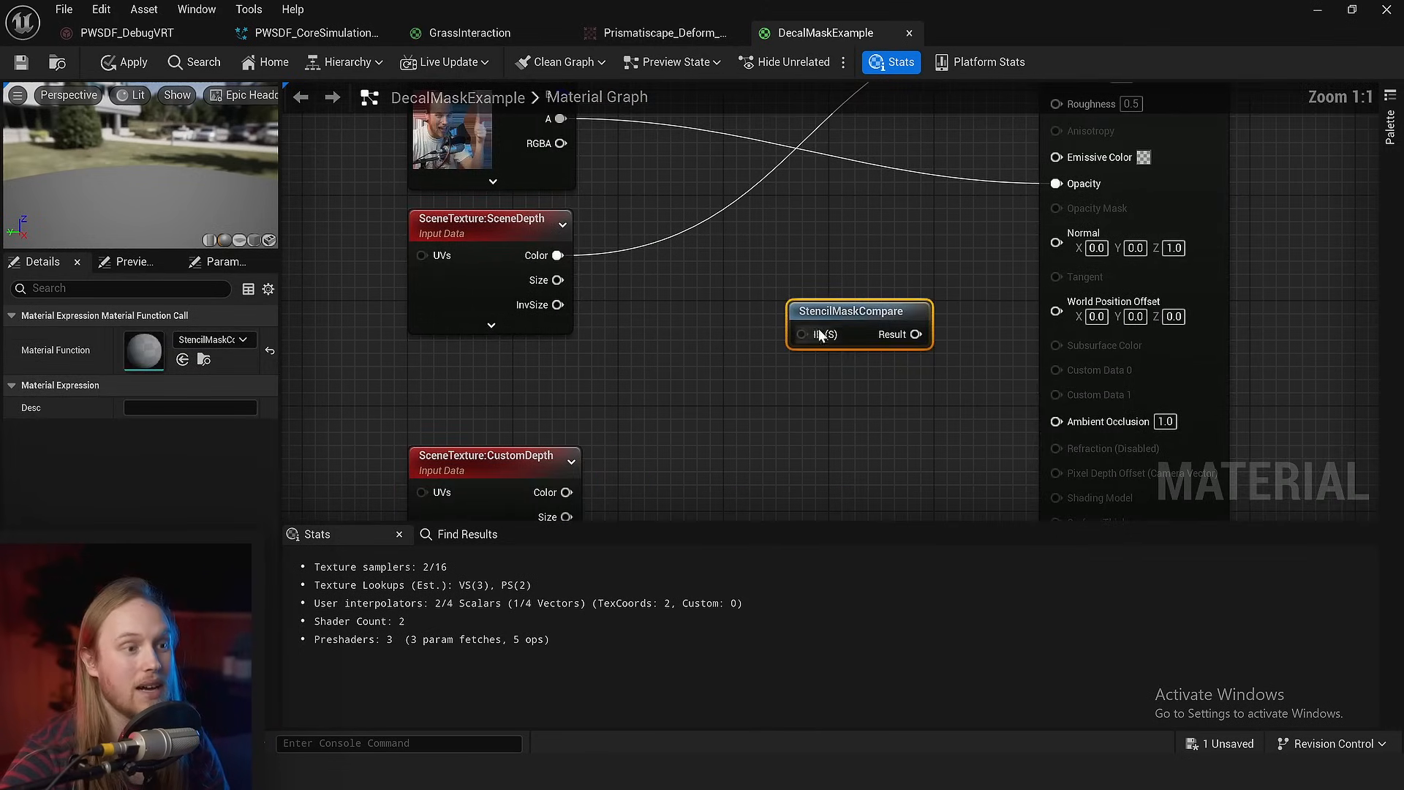
drag(809, 310, 667, 331)
right_drag(667, 330, 677, 331)
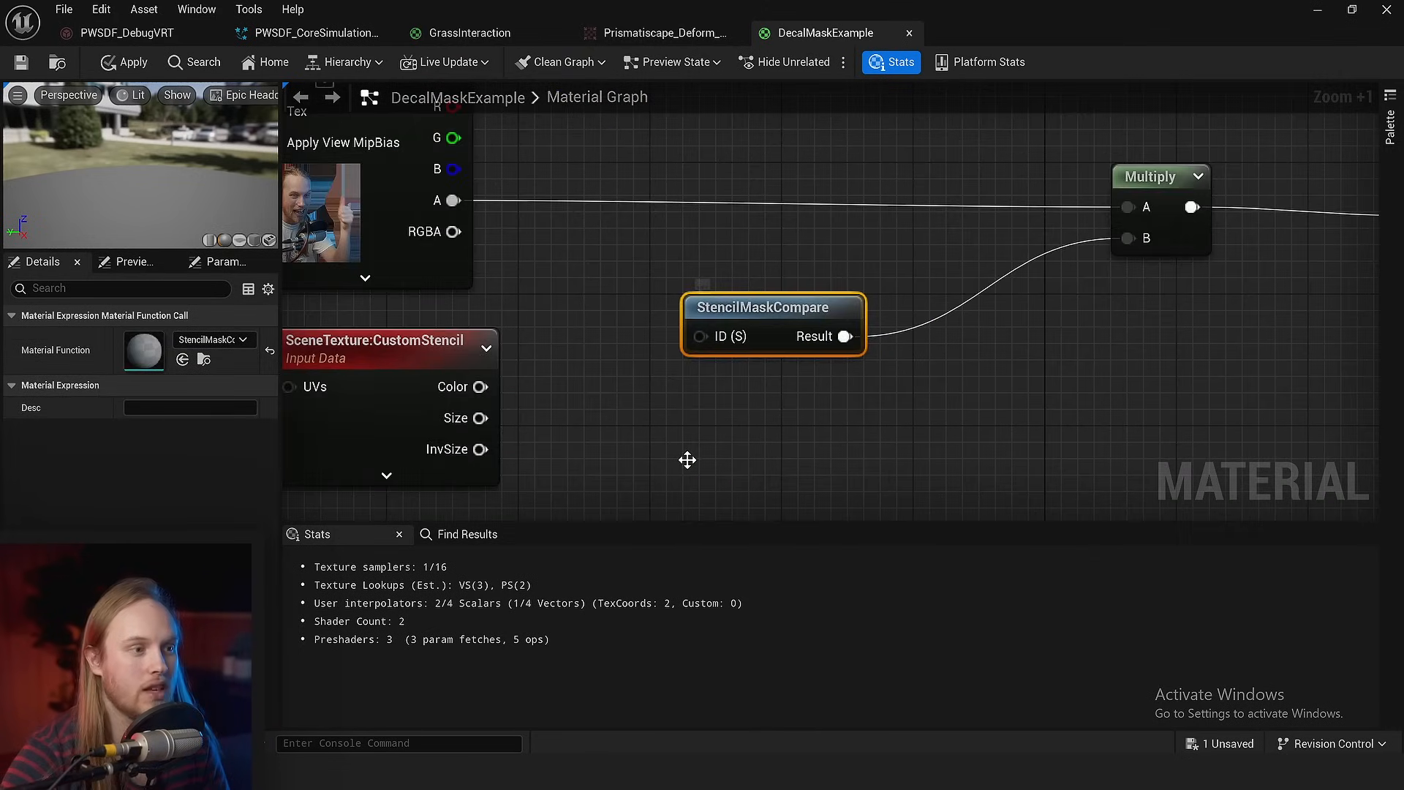
- Open the StencilMaskCompare function and move its If and Output Result nodes away from the constants
double_click(753, 308)
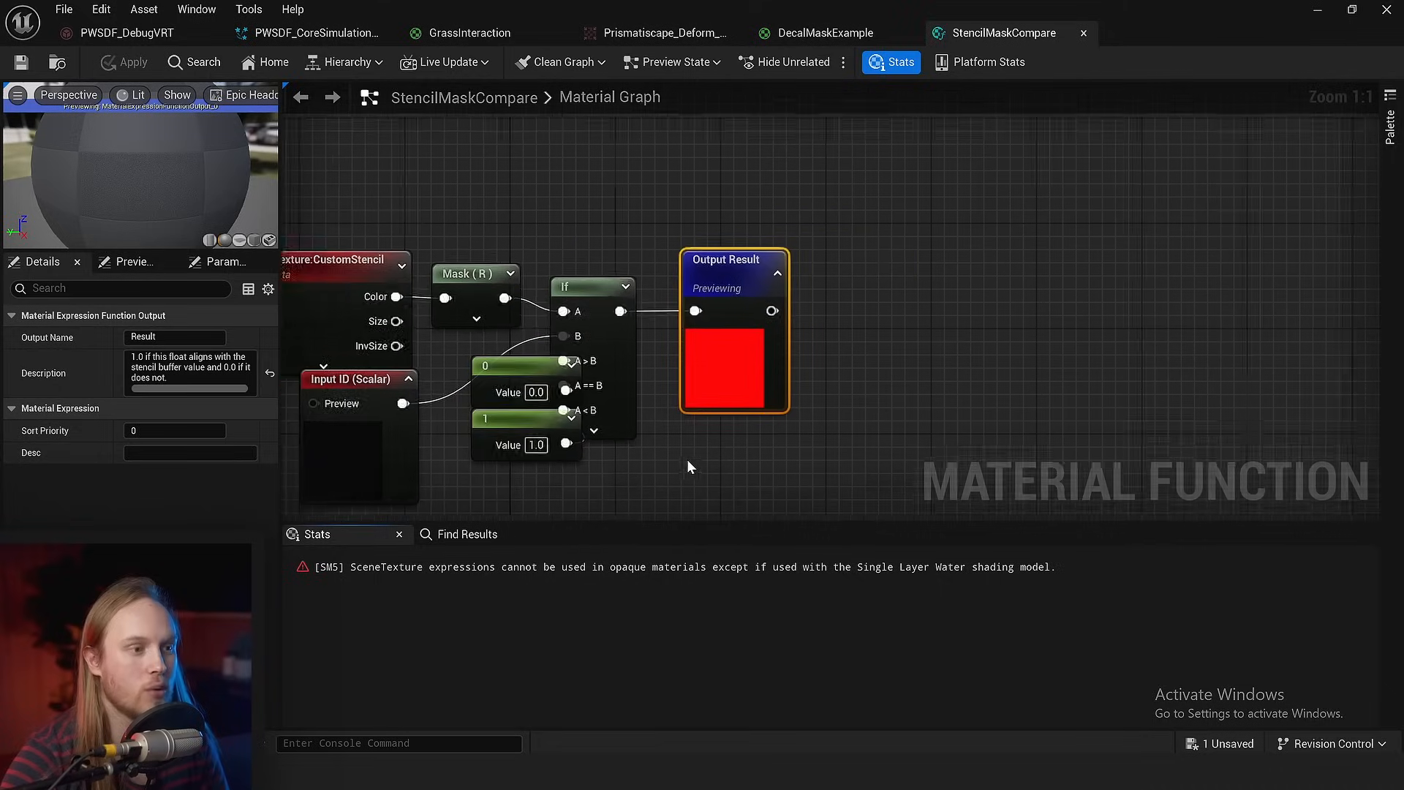
right_drag(661, 450, 721, 404)
drag(665, 423, 684, 310)
drag(1013, 219, 757, 229)
drag(740, 226, 926, 212)
click(809, 186)
ctrl+scroll(903, 229, up, 5)
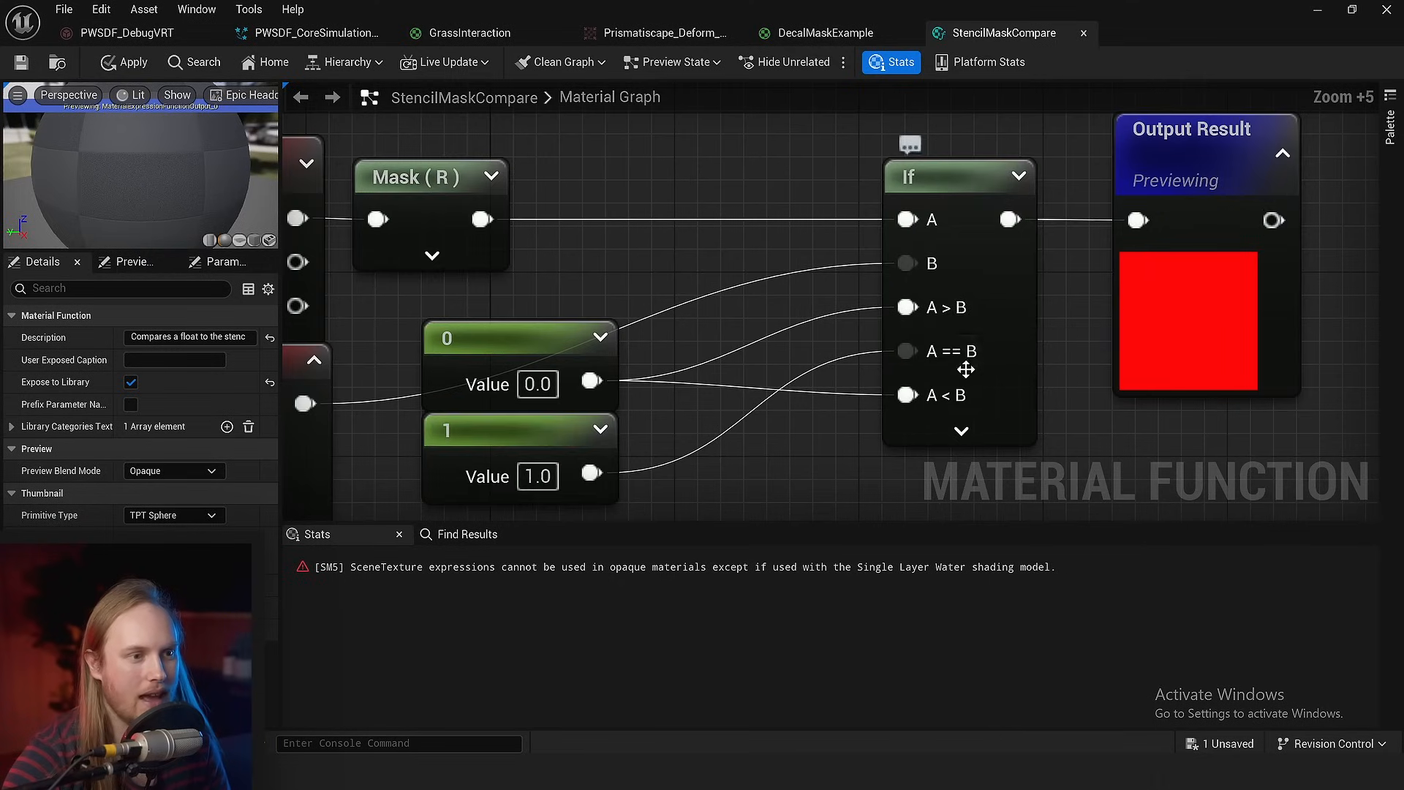
- Move the 0 and 1 constants lower, clear of the link from Input ID to the If node
right_drag(501, 454, 589, 337)
drag(589, 337, 622, 497)
scroll(660, 415, down, 2)
drag(619, 333, 638, 395)
click(684, 288)
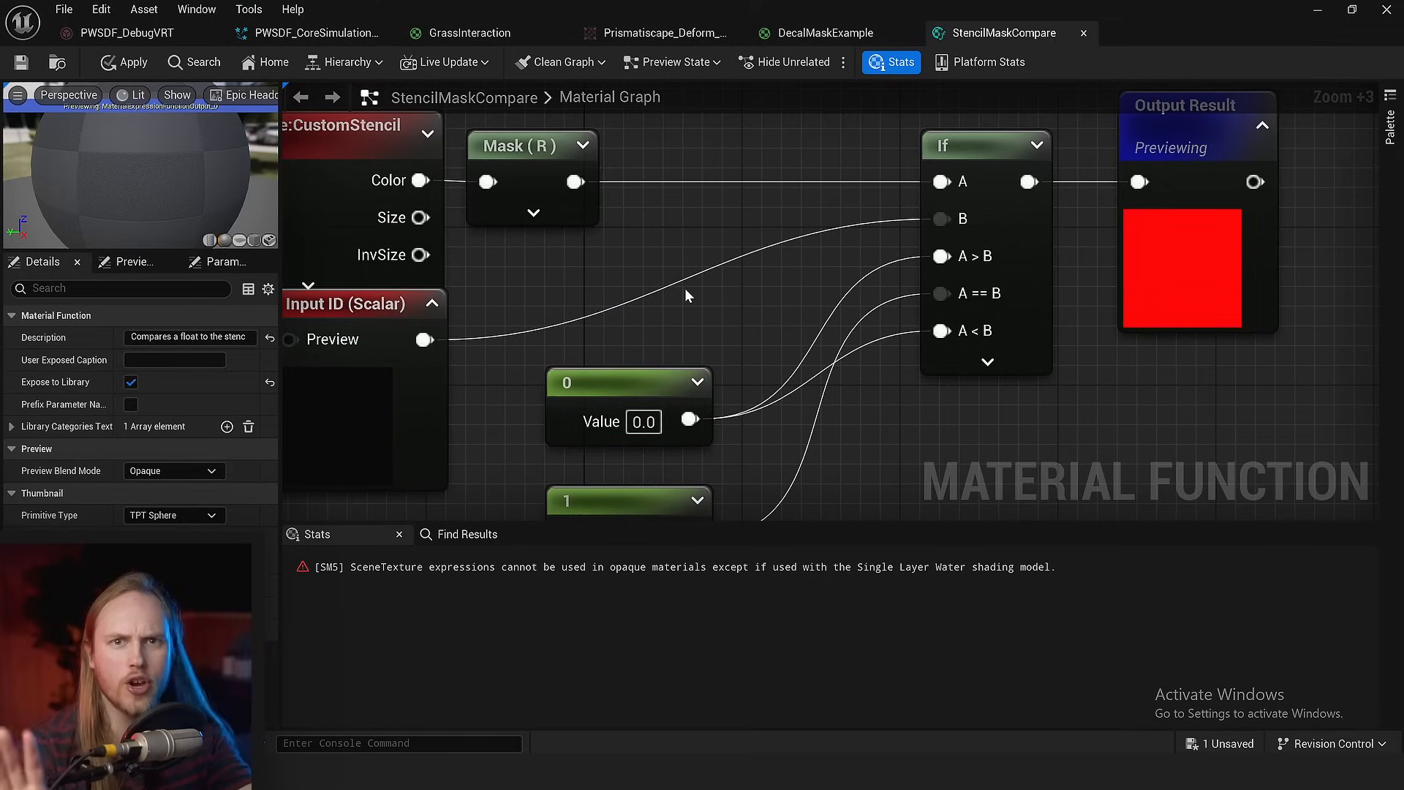
- Return to the DecalMaskExample graph and add a constant with value 3 beside StencilMaskCompare
click(811, 33)
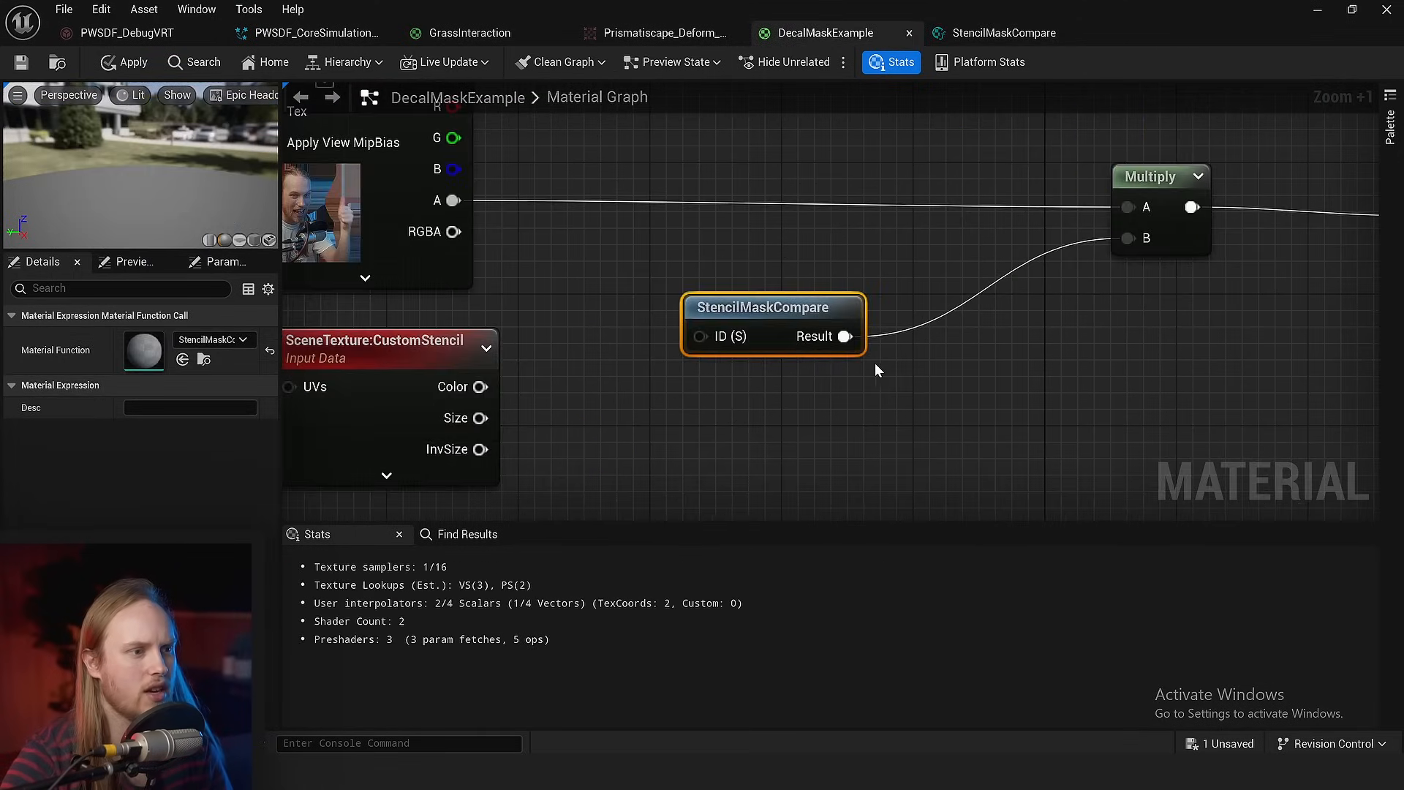
scroll(875, 370, down, 3)
scroll(926, 344, up, 2)
click(708, 259)
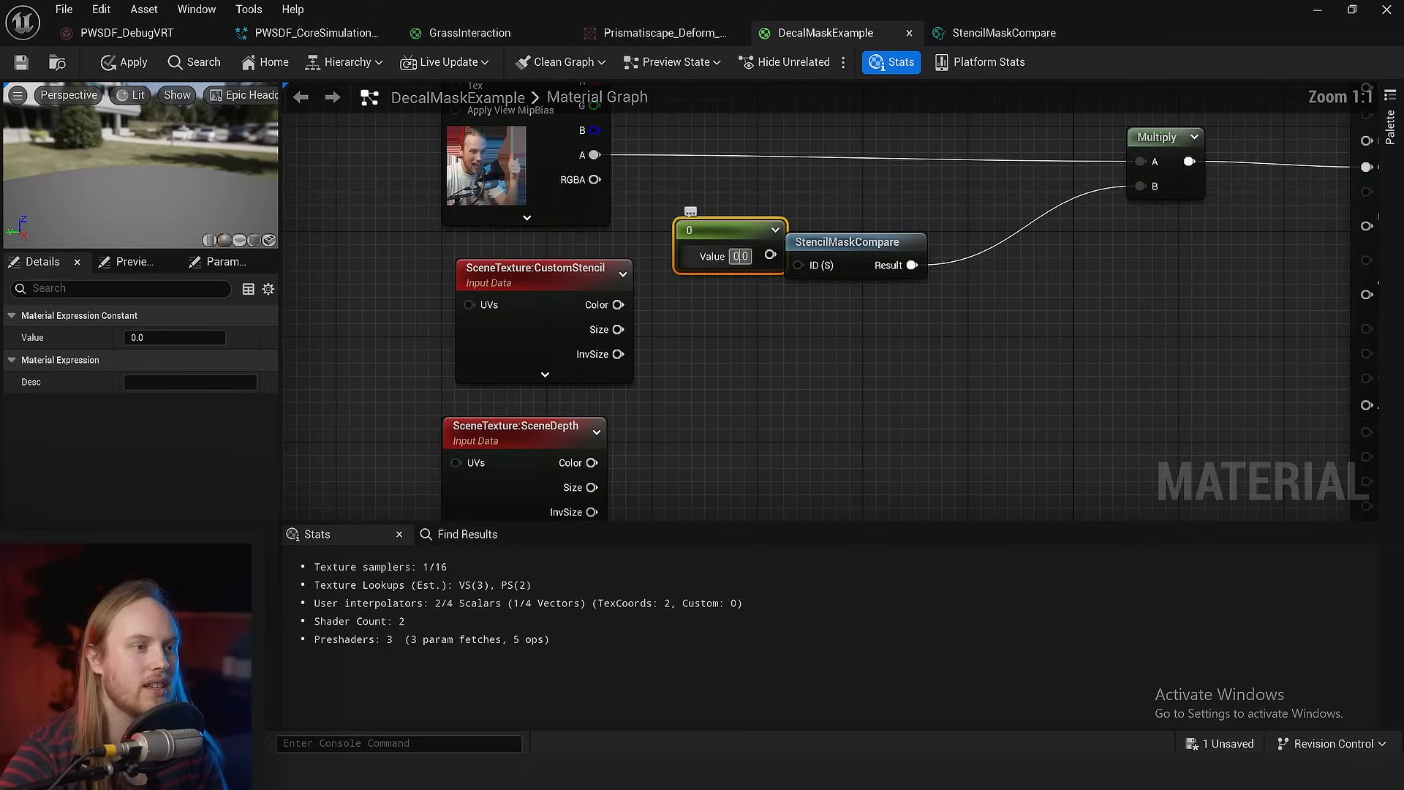
click(772, 310)
scroll(775, 285, up, 4)
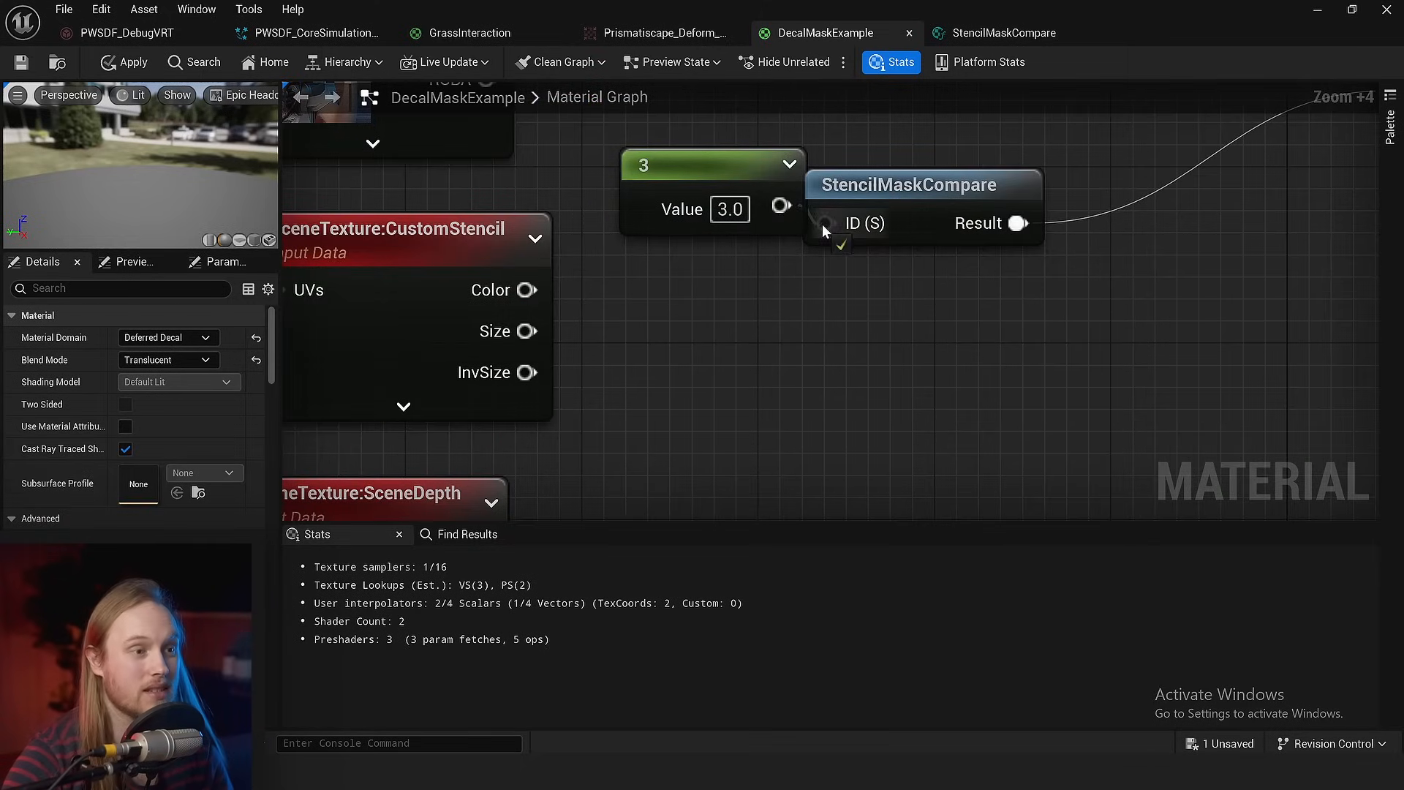
- Connect the constant 3 to StencilMaskCompare's ID input and move the comparison node clear of the constant
drag(822, 224, 824, 225)
right_drag(886, 294, 778, 381)
scroll(778, 381, down, 2)
drag(813, 297, 870, 279)
right_drag(1023, 323, 825, 384)
scroll(824, 384, down, 2)
click(825, 385)
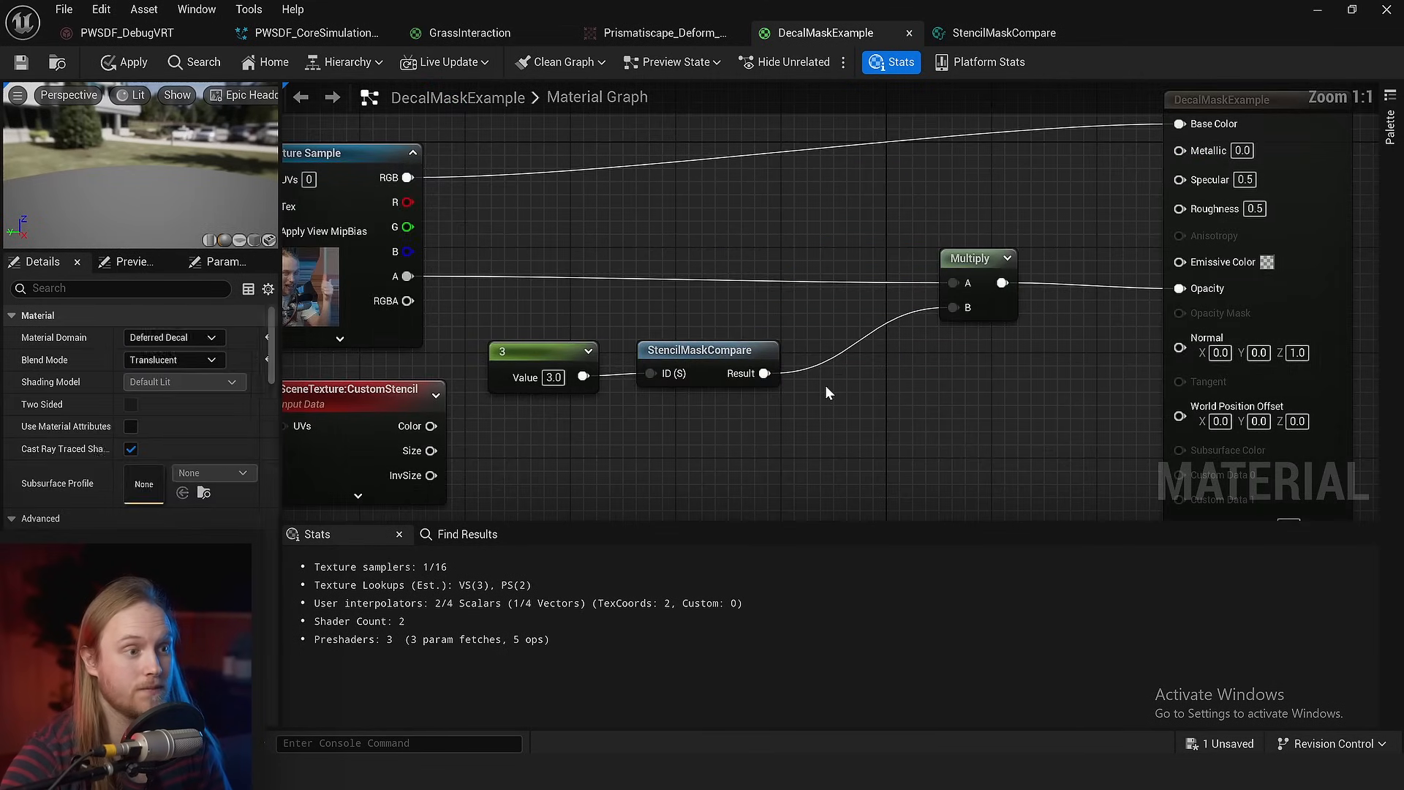
- Move the constant 3 and StencilMaskCompare nodes lower and nearer to the Multiply node that feeds Opacity
click(946, 297)
drag(618, 223, 286, 314)
right_drag(972, 293, 809, 267)
drag(936, 217, 1029, 380)
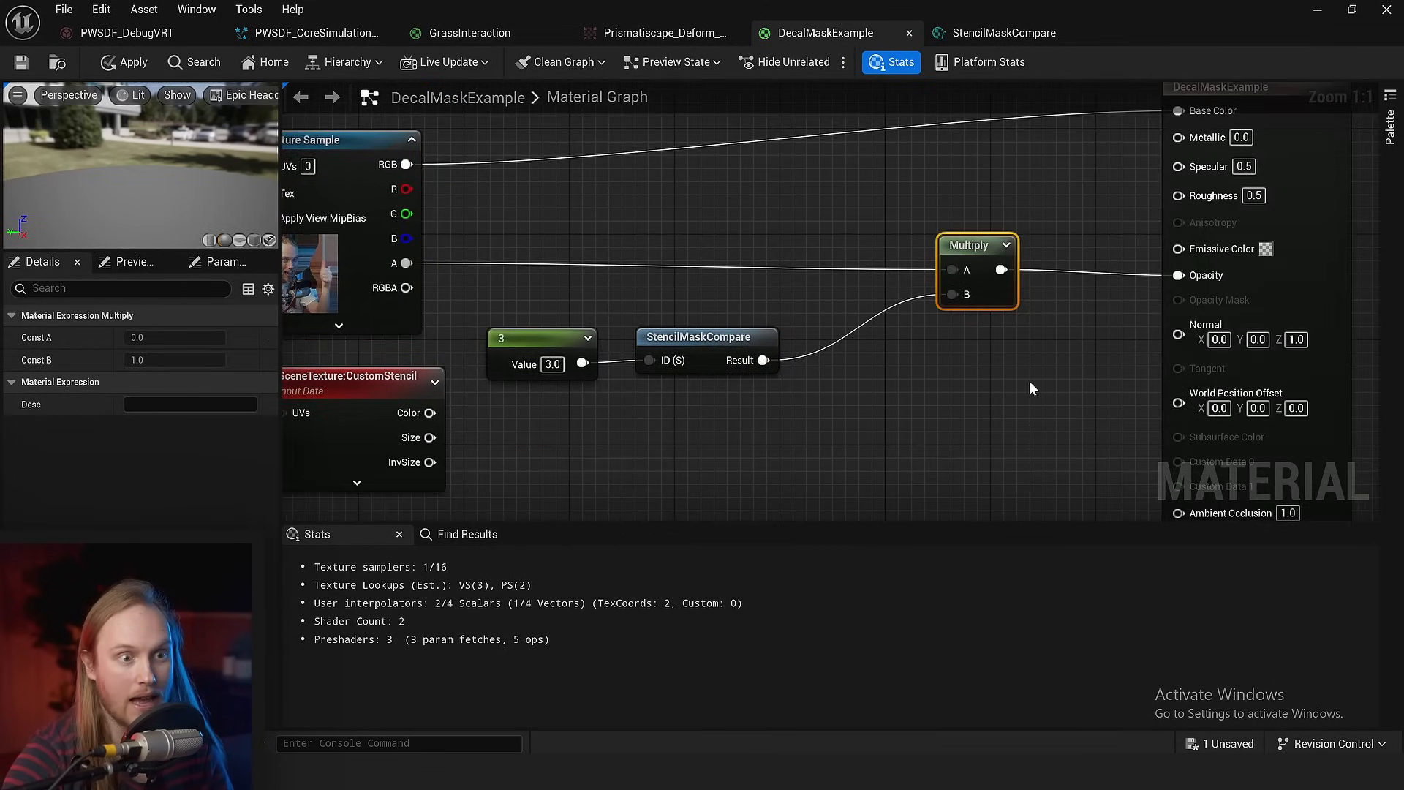
click(1013, 390)
mouse_move(978, 404)
right_down()
mouse_move(950, 389)
mouse_move(965, 405)
right_up()
drag(733, 267, 671, 399)
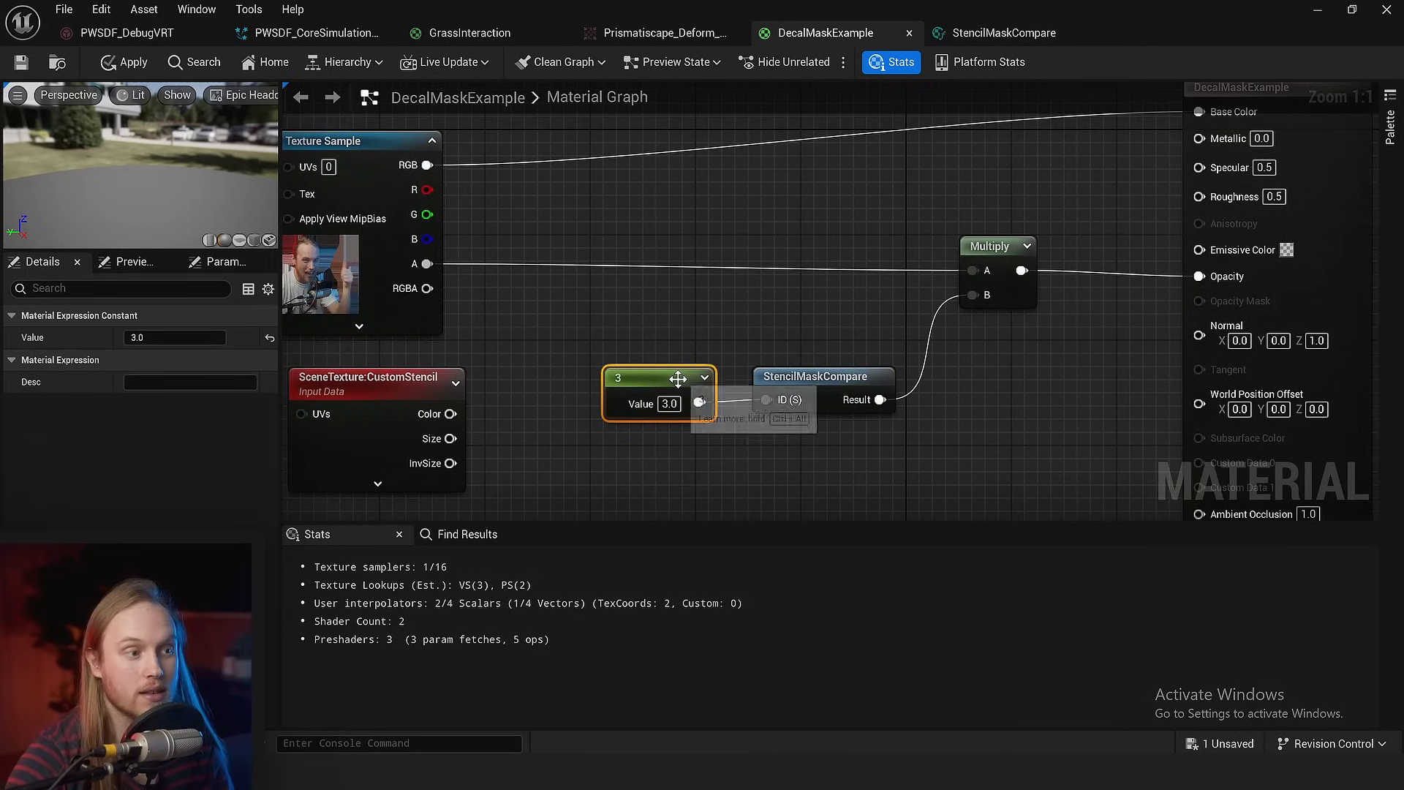
click(808, 309)
right_drag(811, 307, 588, 310)
drag(786, 296, 773, 295)
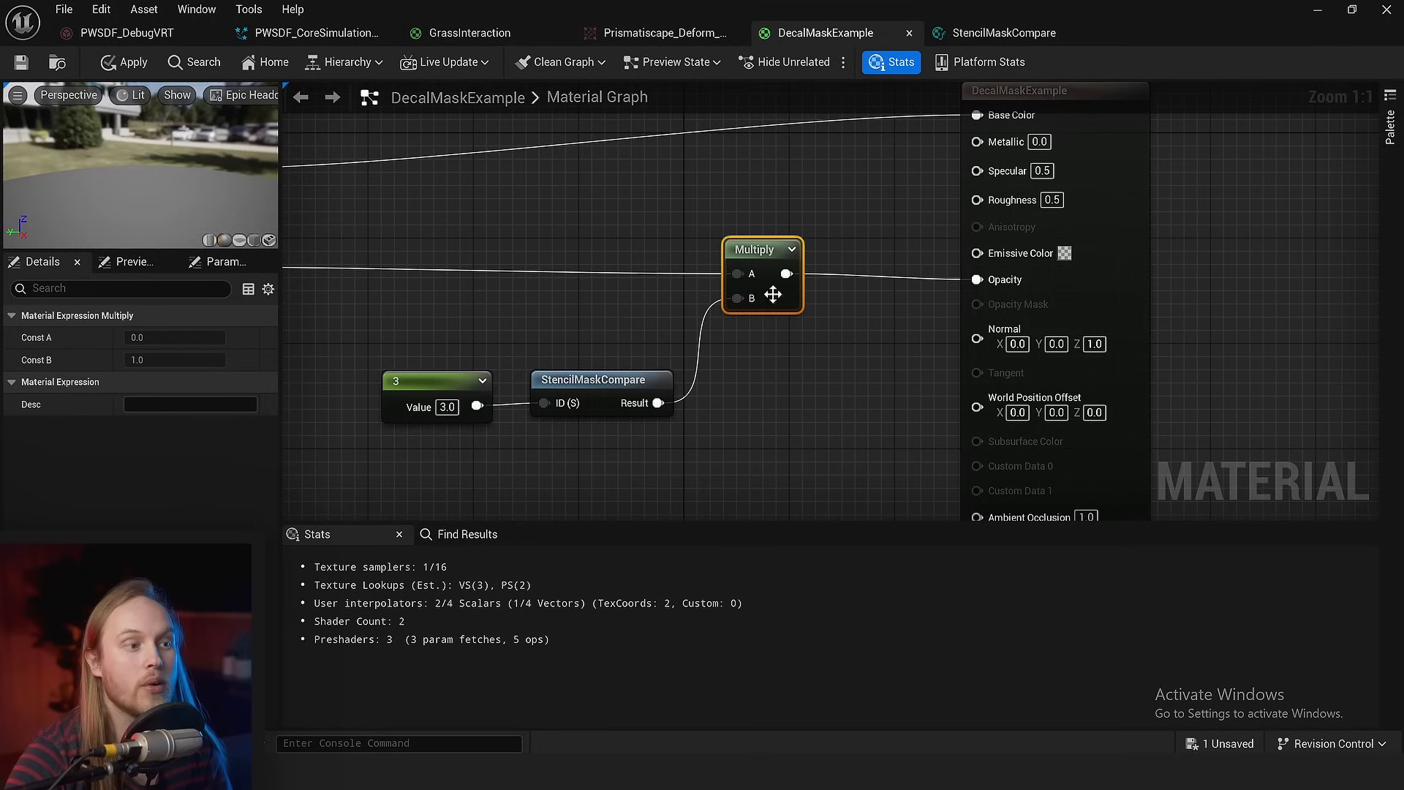
click(881, 313)
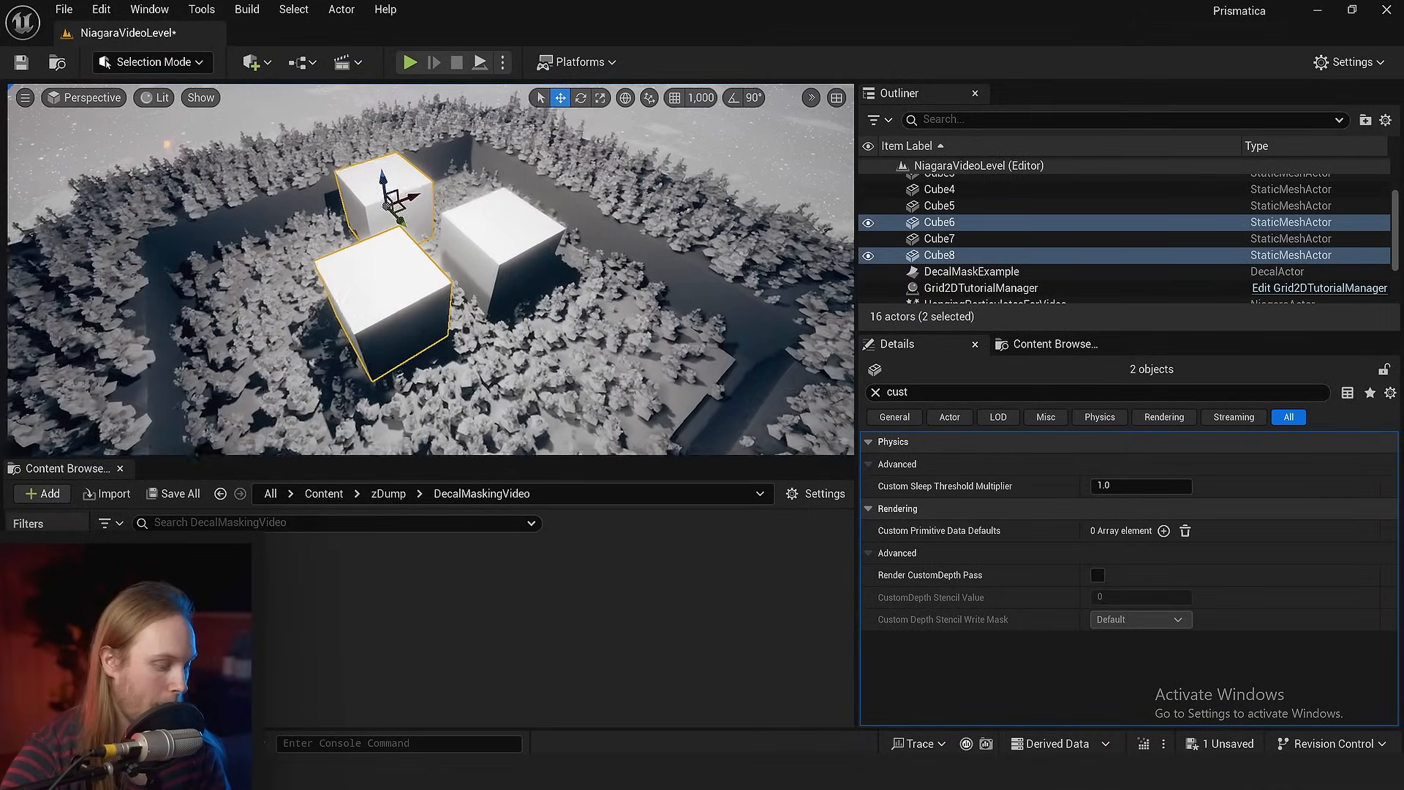
- In the level, enable Render CustomDepth Pass on Cube6 and Cube8 together and enlarge the viewport
key(w)
key(g)
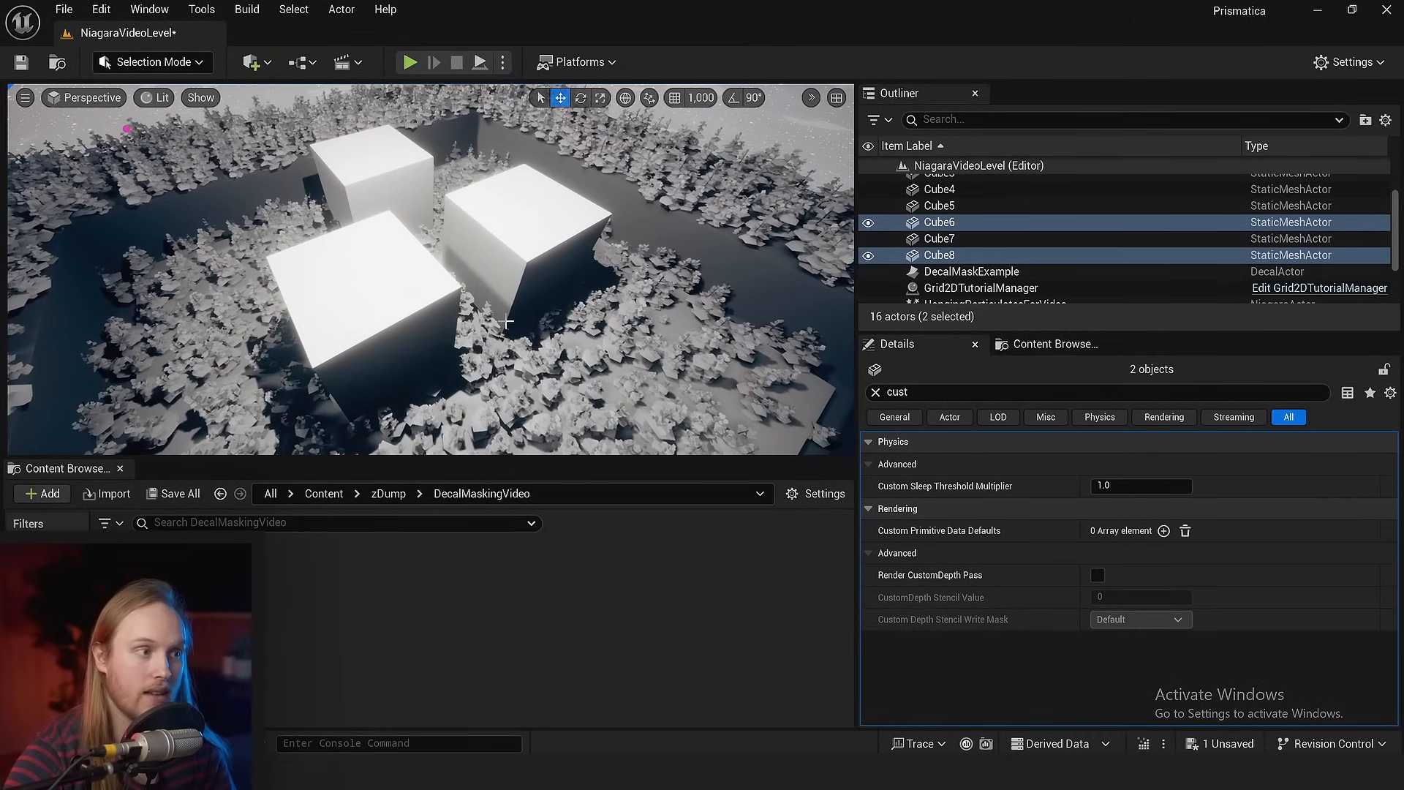
click(521, 260)
click(355, 356)
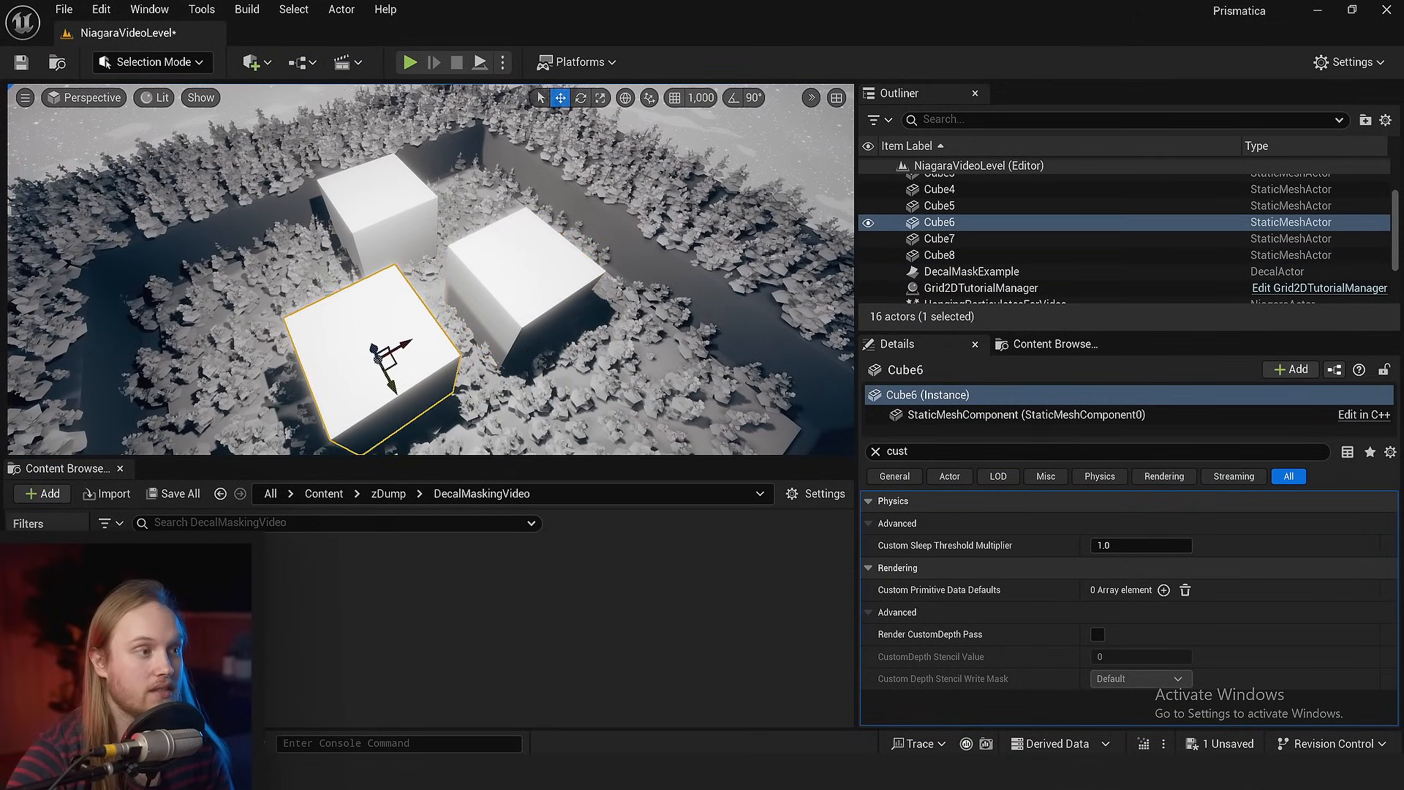
click(395, 233)
ctrl+click(365, 343)
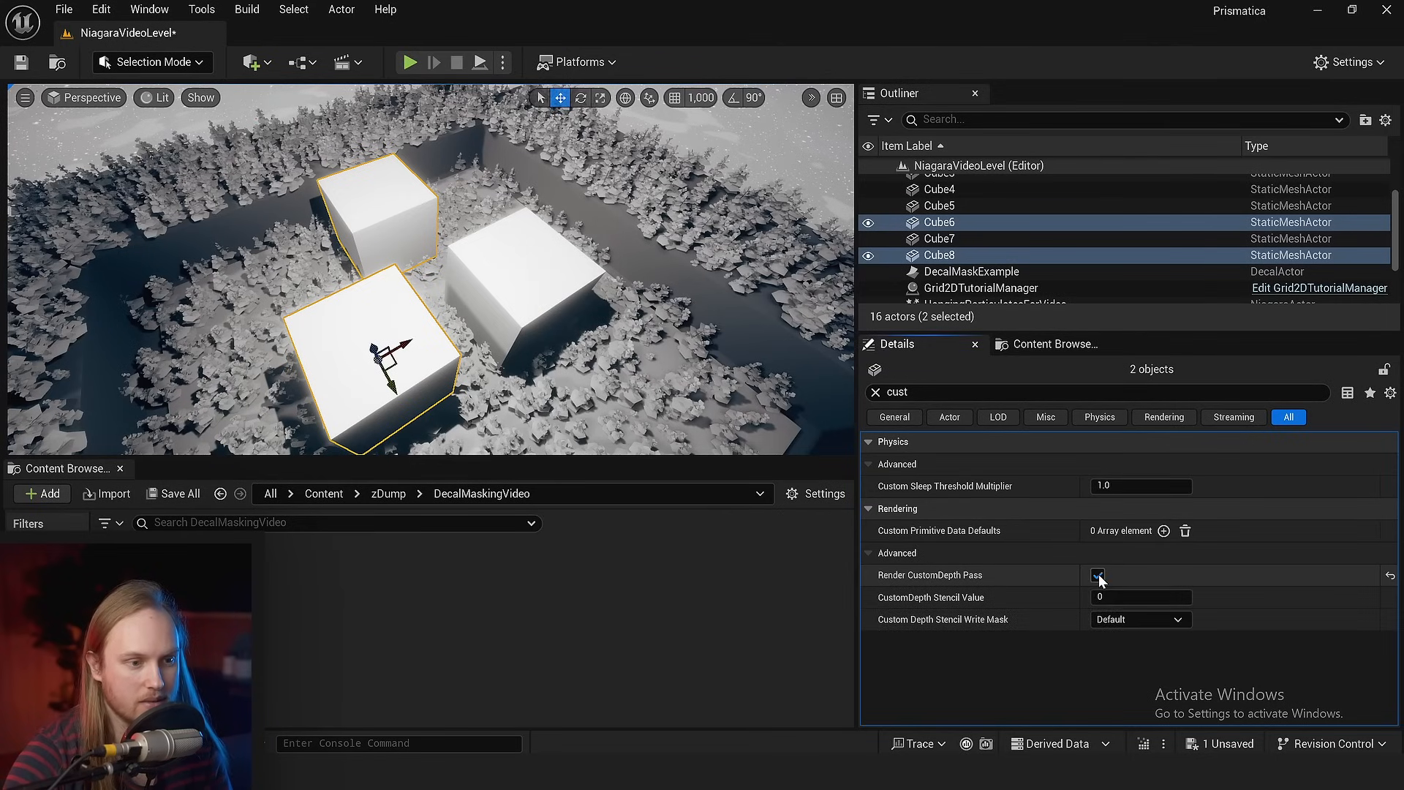
right_drag(585, 314, 553, 351)
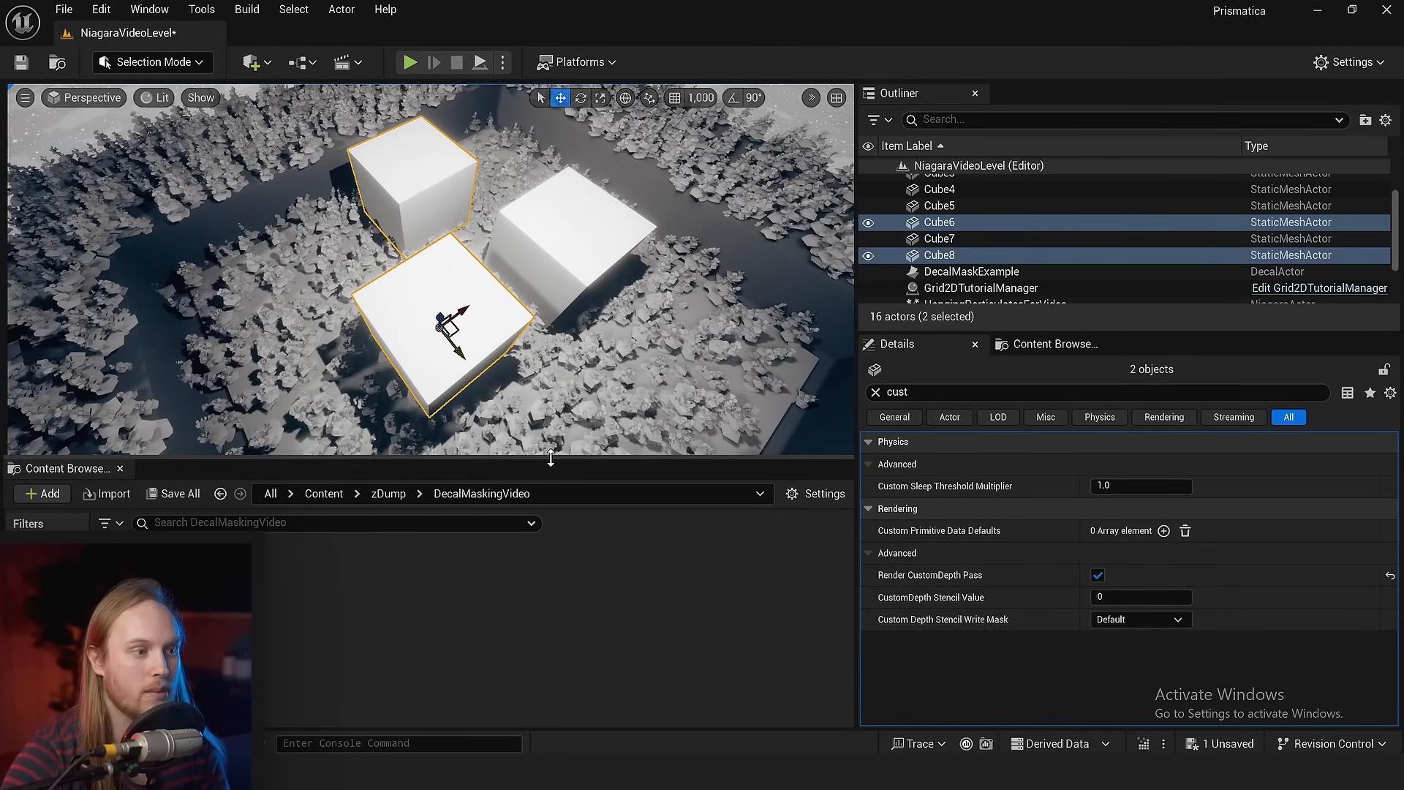
drag(550, 458, 552, 541)
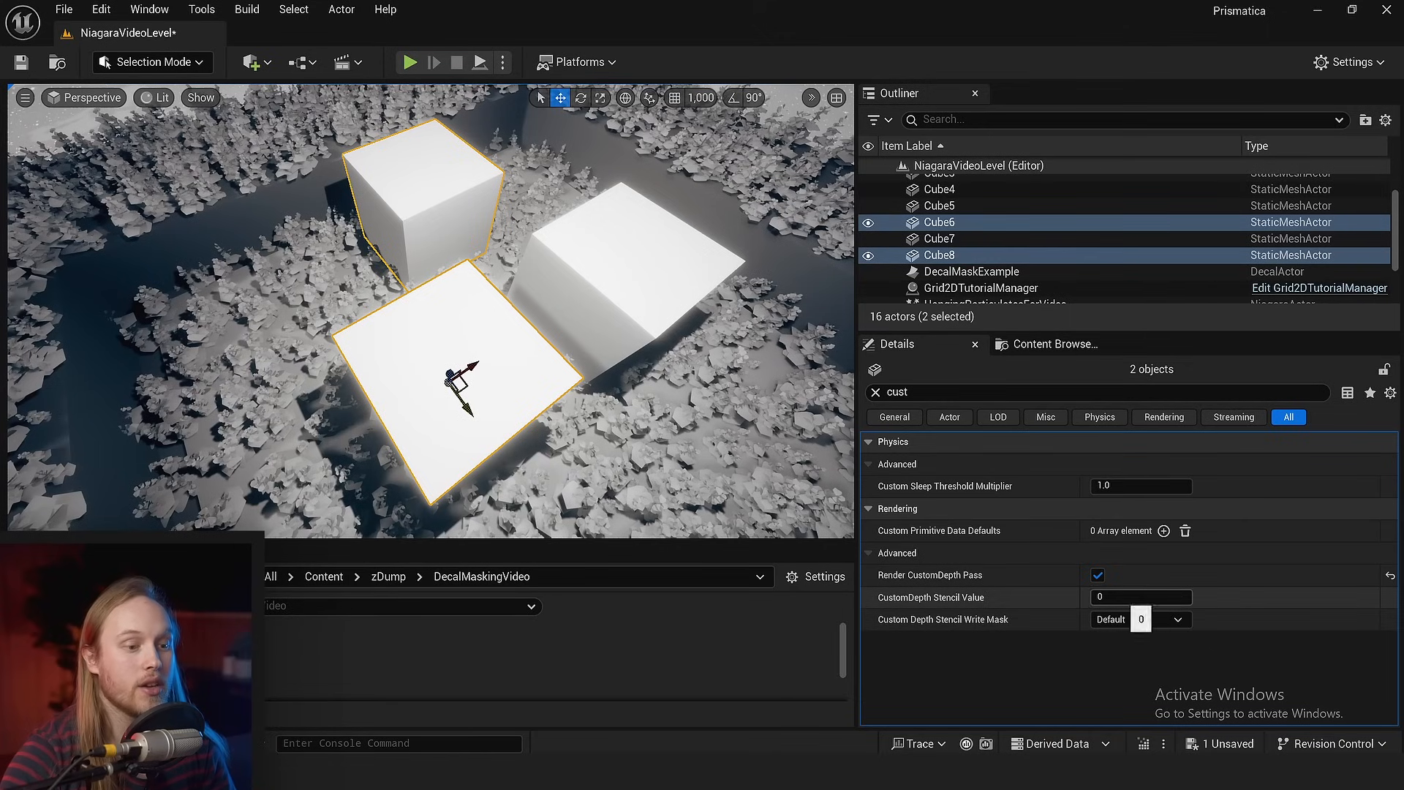
- Set the CustomDepth Stencil Value of Cube6 and Cube8 to 3
click(1141, 597)
text(2)
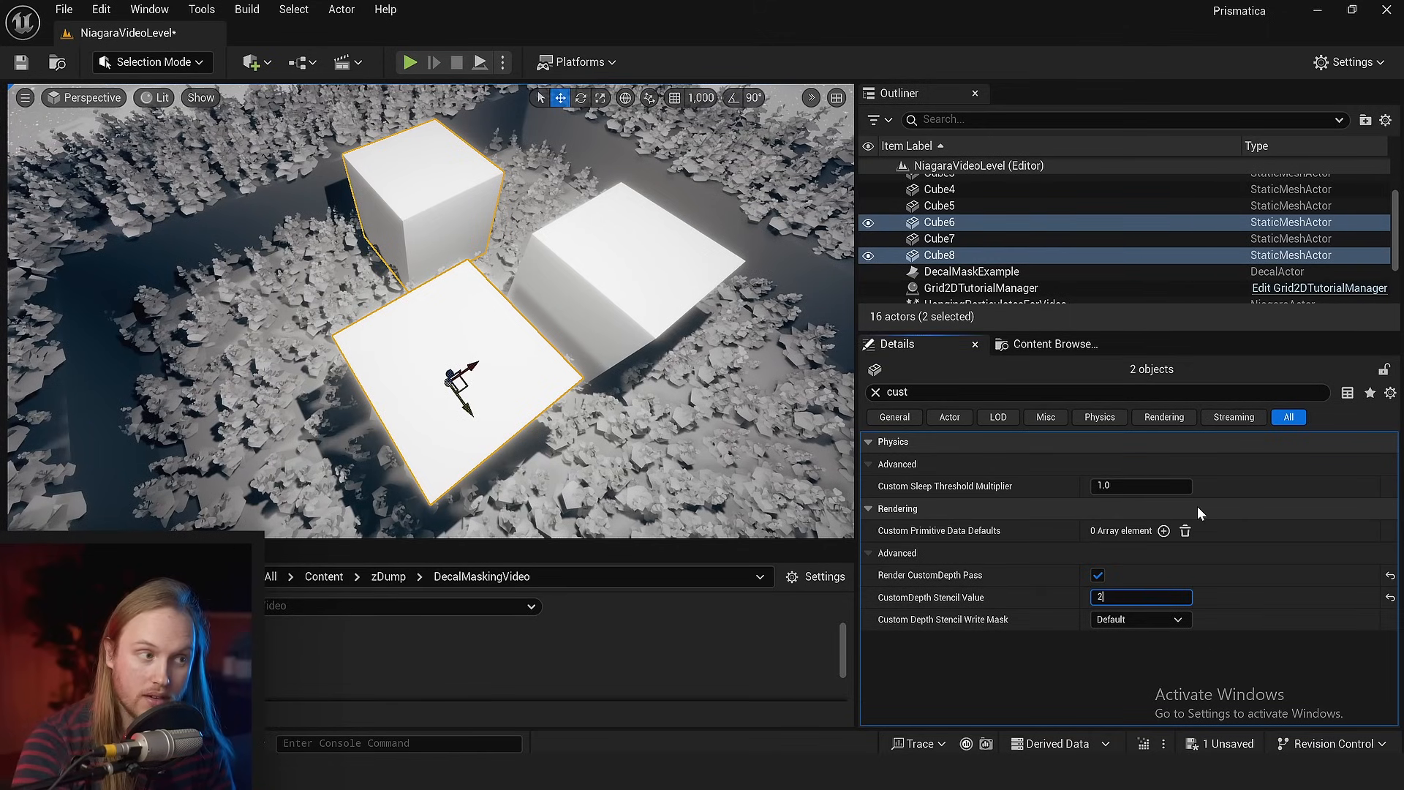
key(BackSpace)
text(3)
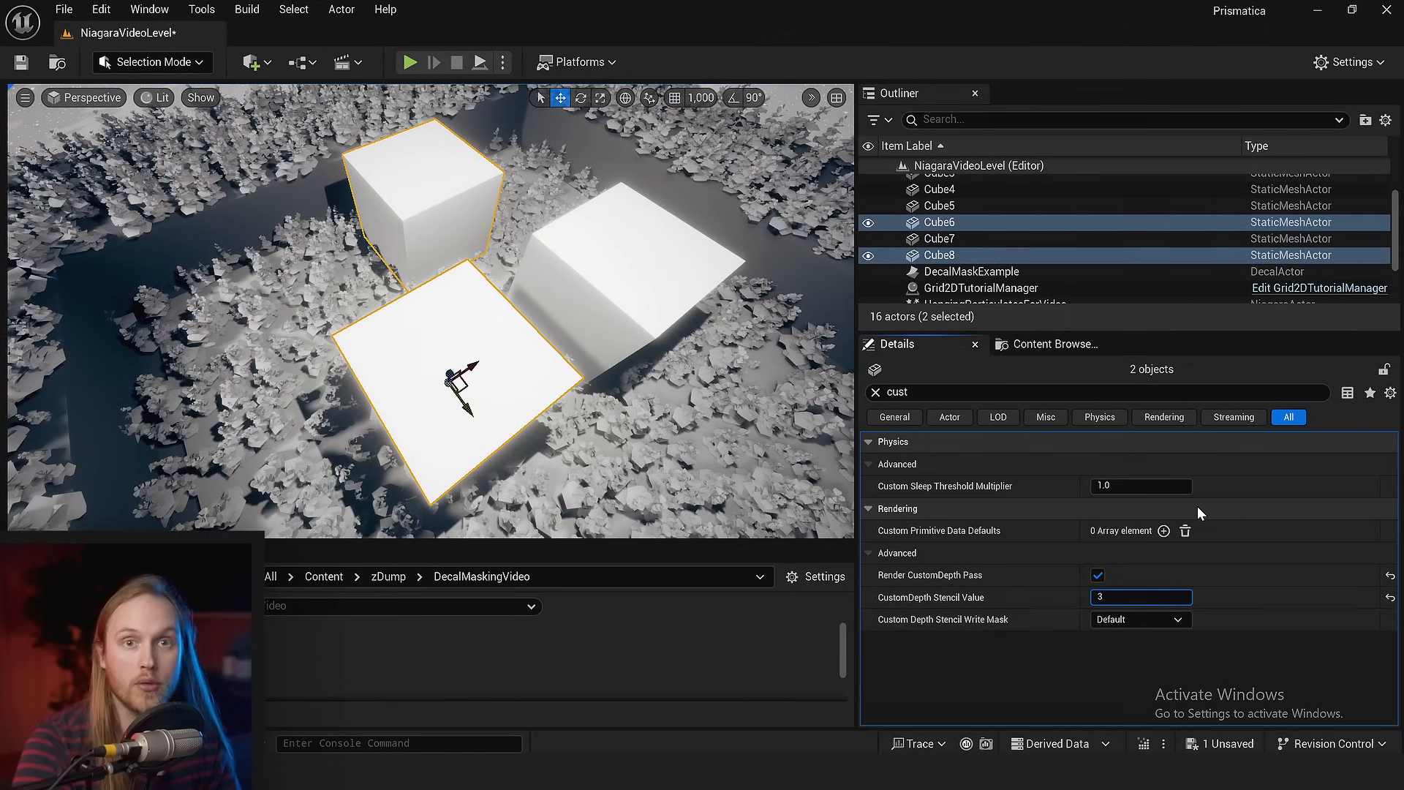
key(Return)
- Examine from several angles how the decal projects onto Cube6 and Cube8 compared with the surrounding cube and foliage
right_drag(469, 362, 469, 321)
key(s)
key(g)
key(d)
right_drag(469, 396, 520, 402)
key(a)
click(469, 396)
ctrl+click(378, 261)
key(a)
mouse_move(377, 261)
right_down()
mouse_move(433, 260)
mouse_move(351, 255)
right_up()
key(d)
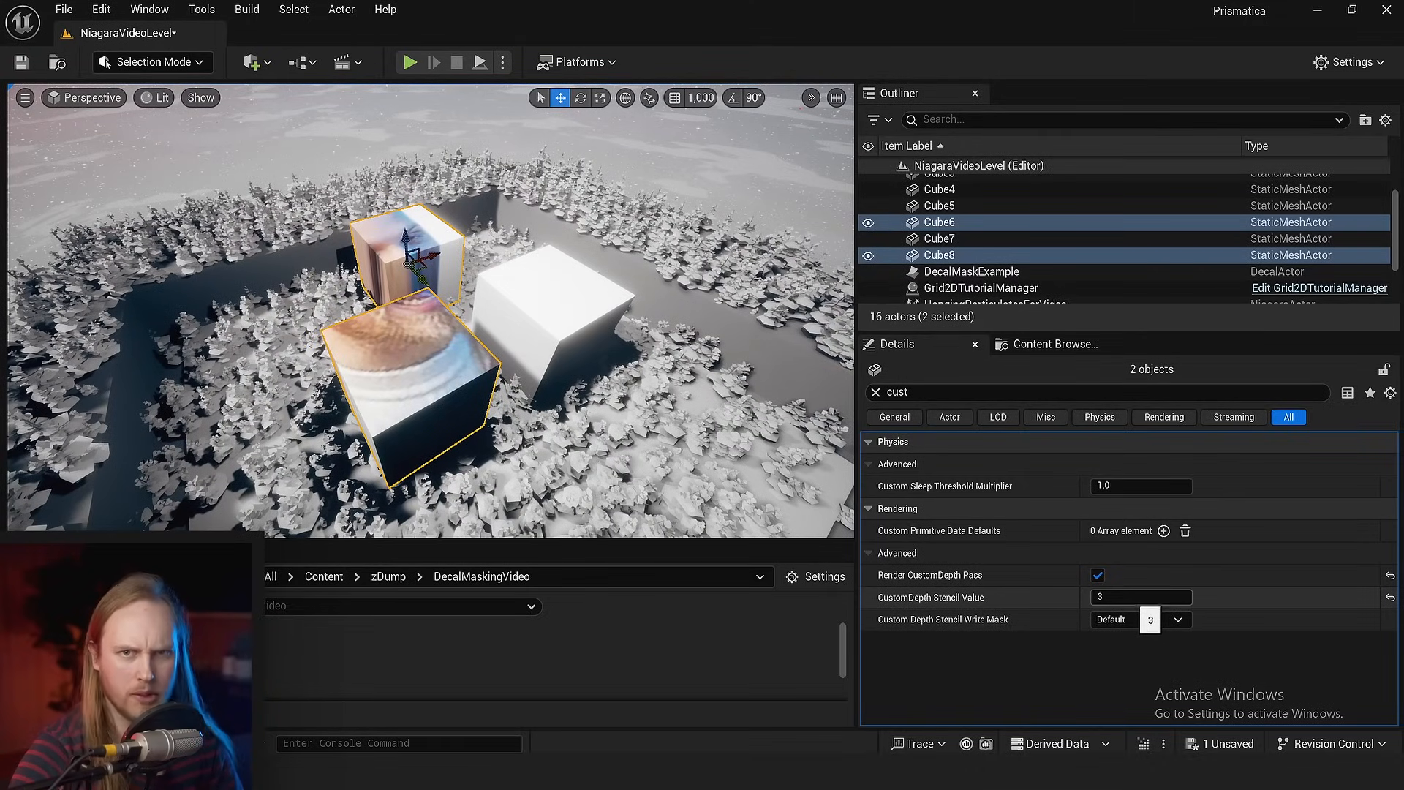
right_drag(468, 307, 554, 384)
key(e)
right_drag(356, 336, 402, 317)
click(310, 312)
key(g)
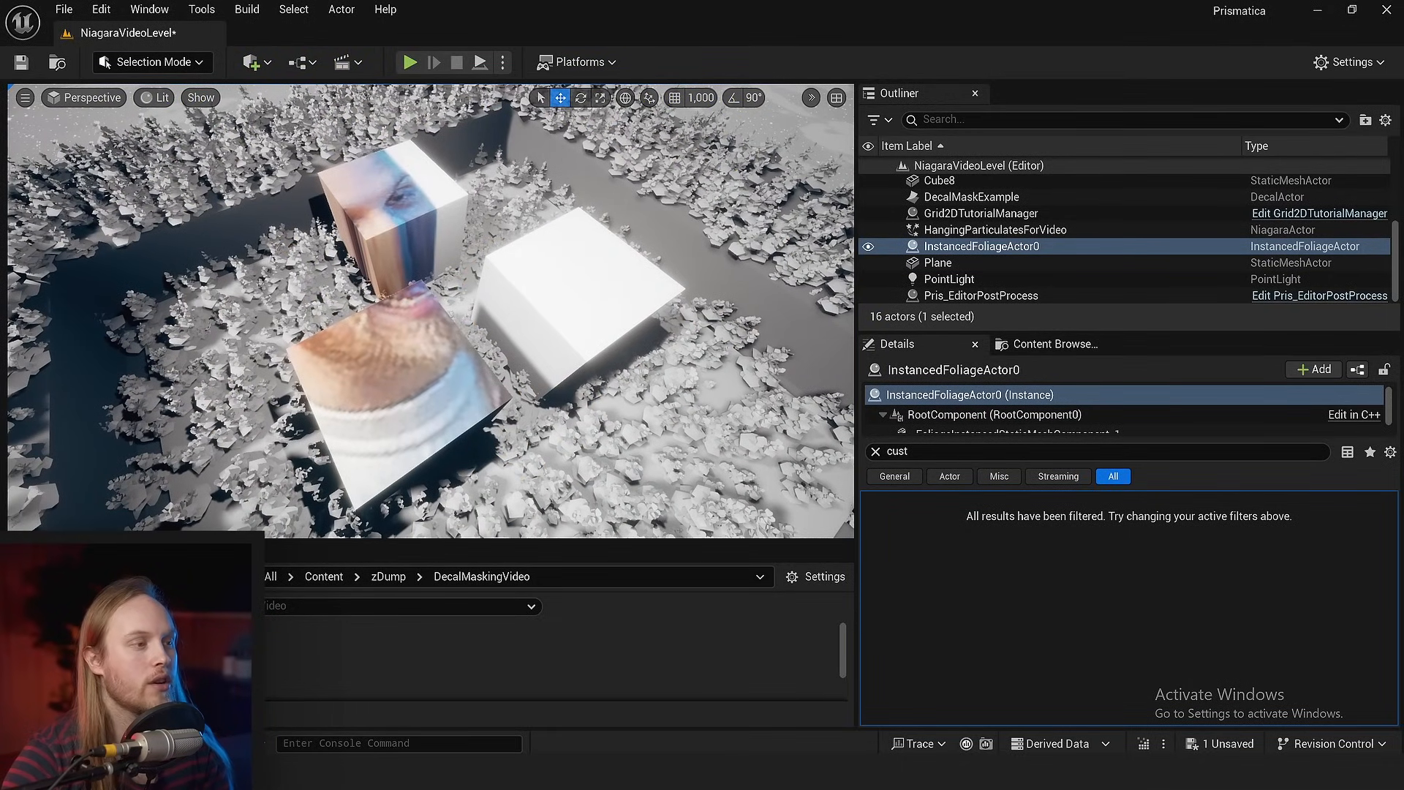
- Select Cube7 and check its custom depth settings
click(601, 295)
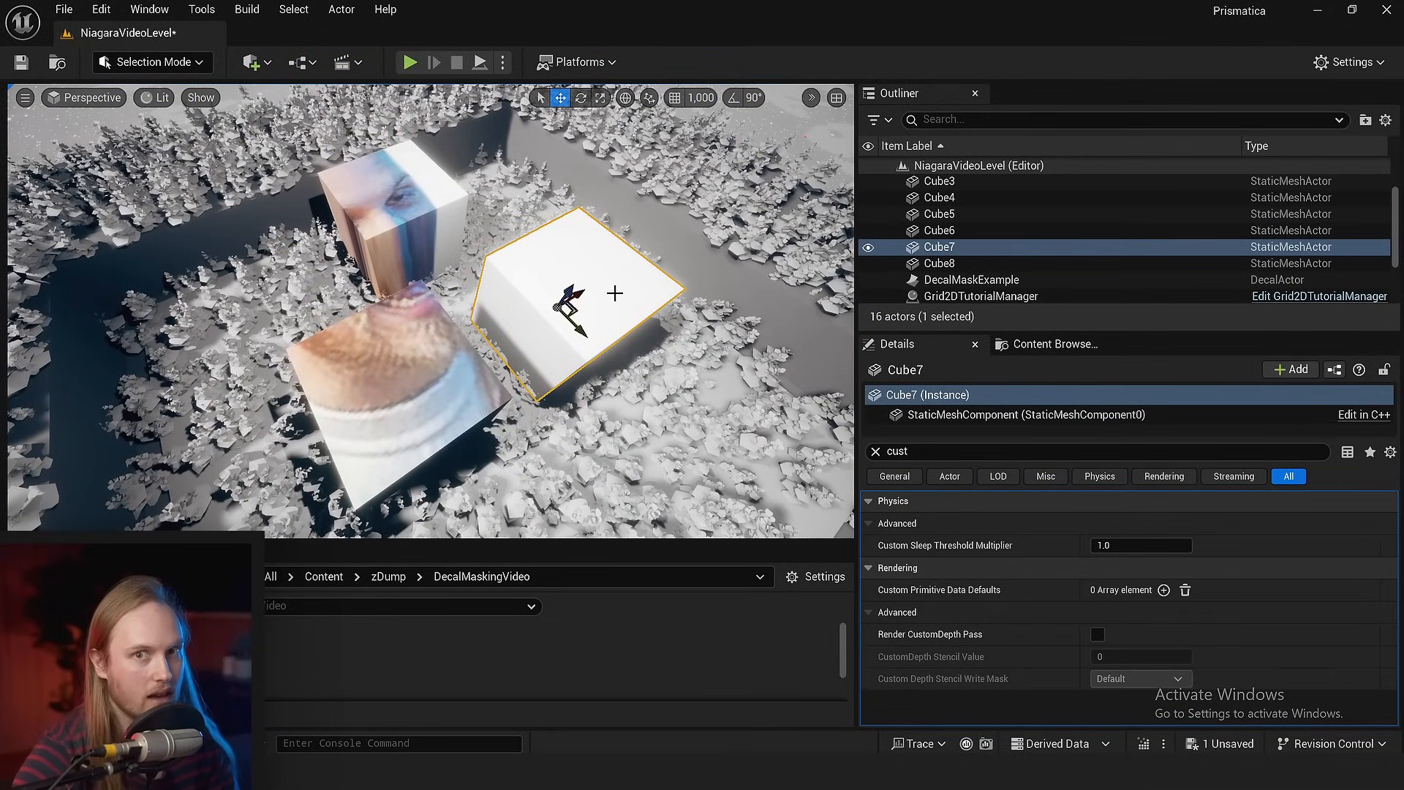
scroll(614, 294, down, 4)
scroll(614, 293, up, 3)
scroll(614, 293, down, 1)
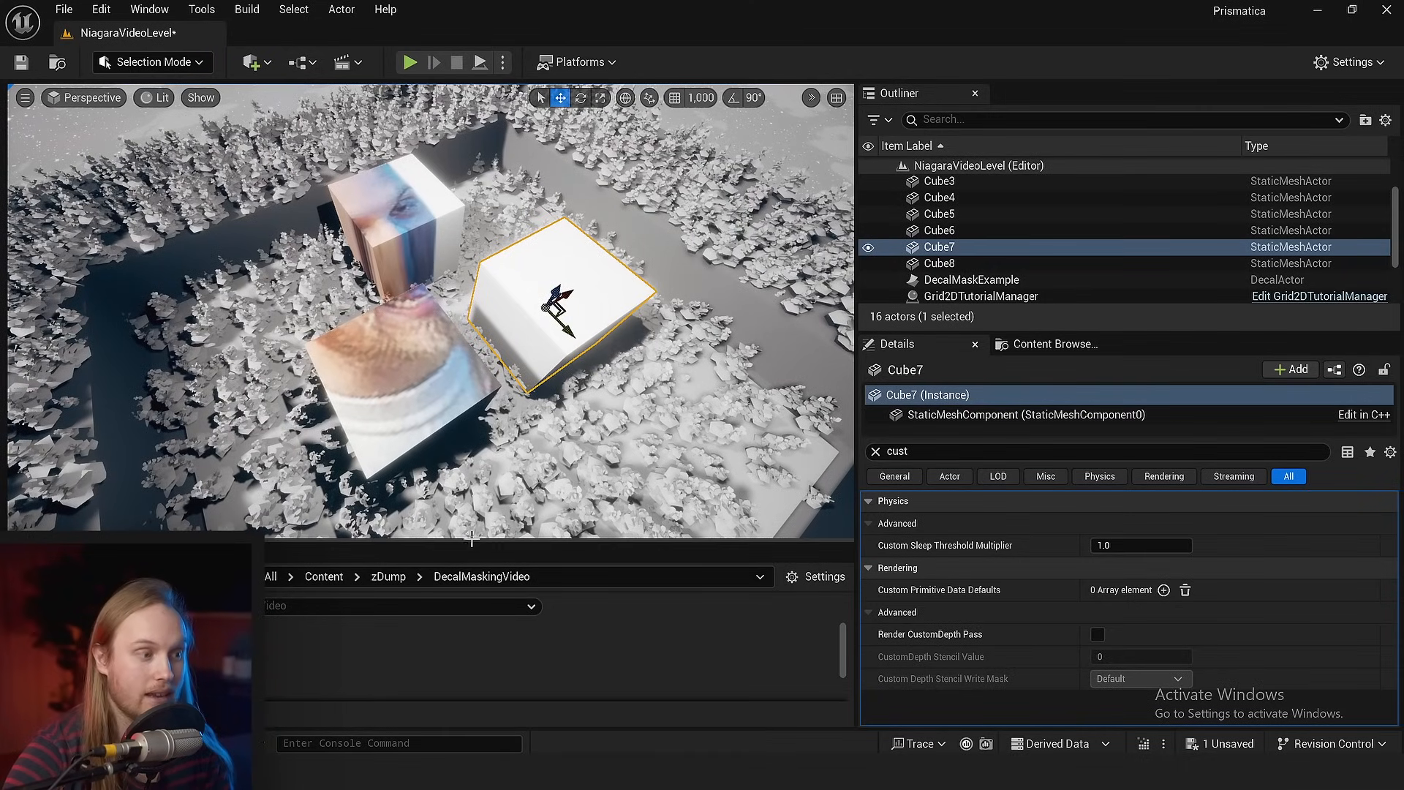
- Turn off Render CustomDepth Pass on Cube6 and Cube8 together, and adjust the viewport size
drag(472, 539, 472, 482)
click(410, 351)
ctrl+click(401, 202)
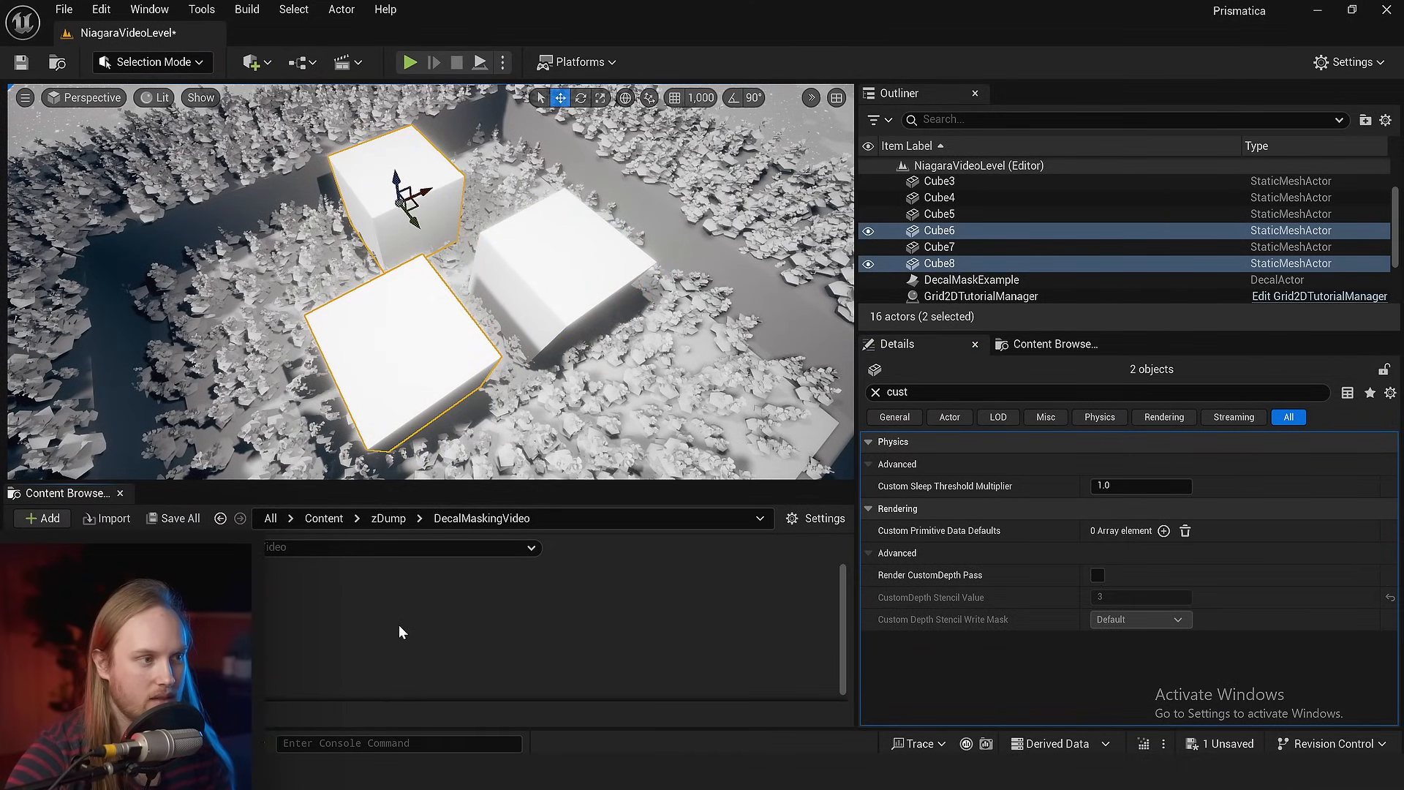
right_drag(410, 373, 419, 342)
key(g)
key(s)
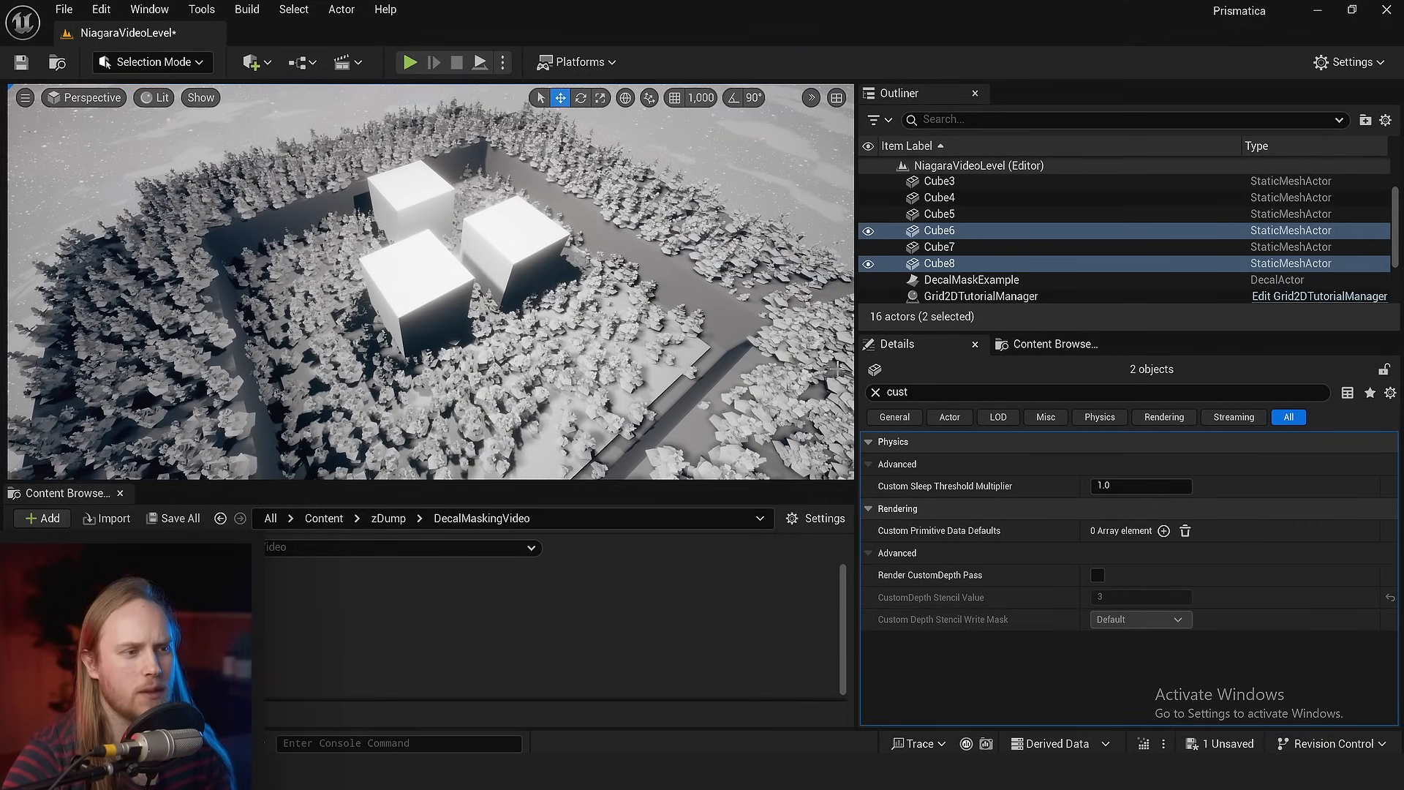
drag(855, 365, 893, 366)
scroll(487, 337, up, 3)
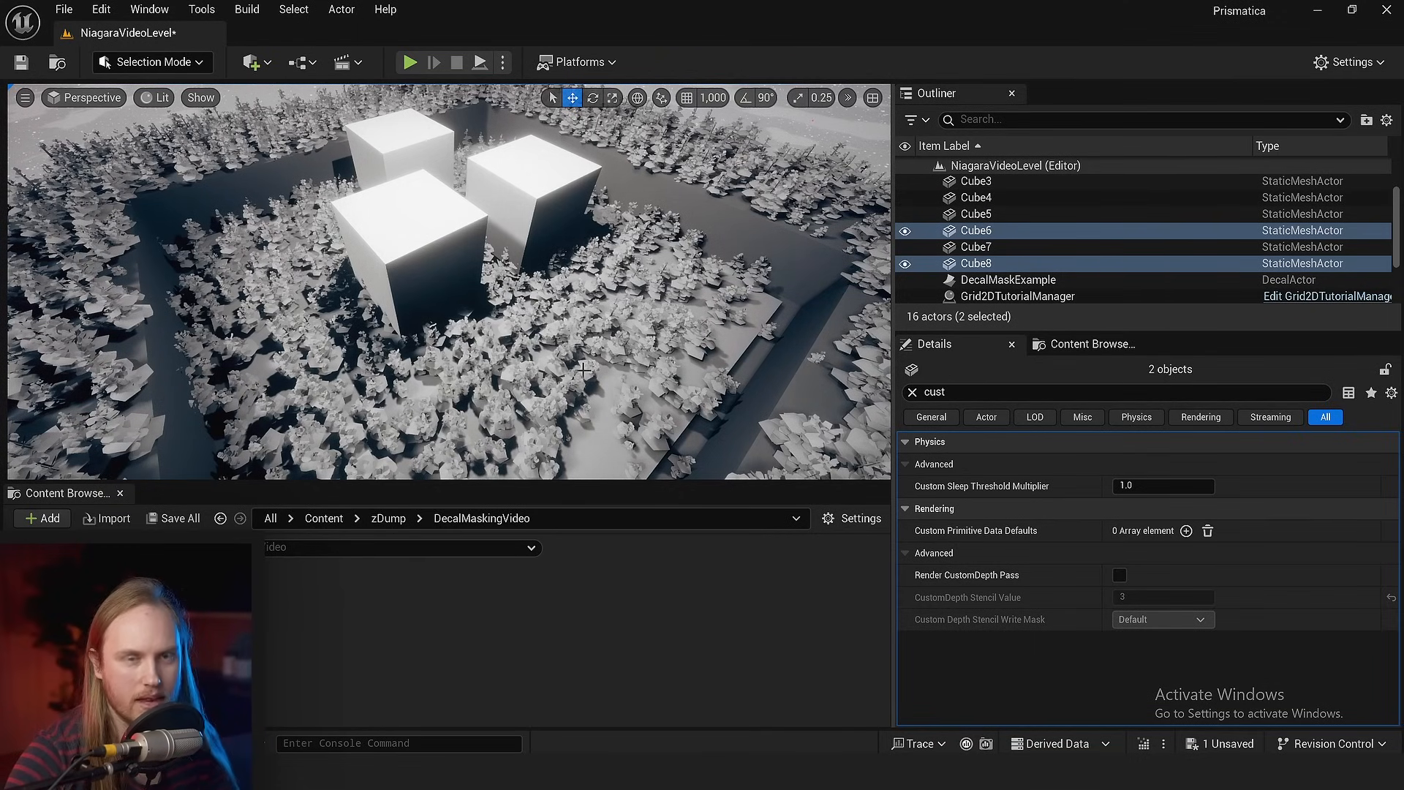
right_drag(584, 370, 596, 409)
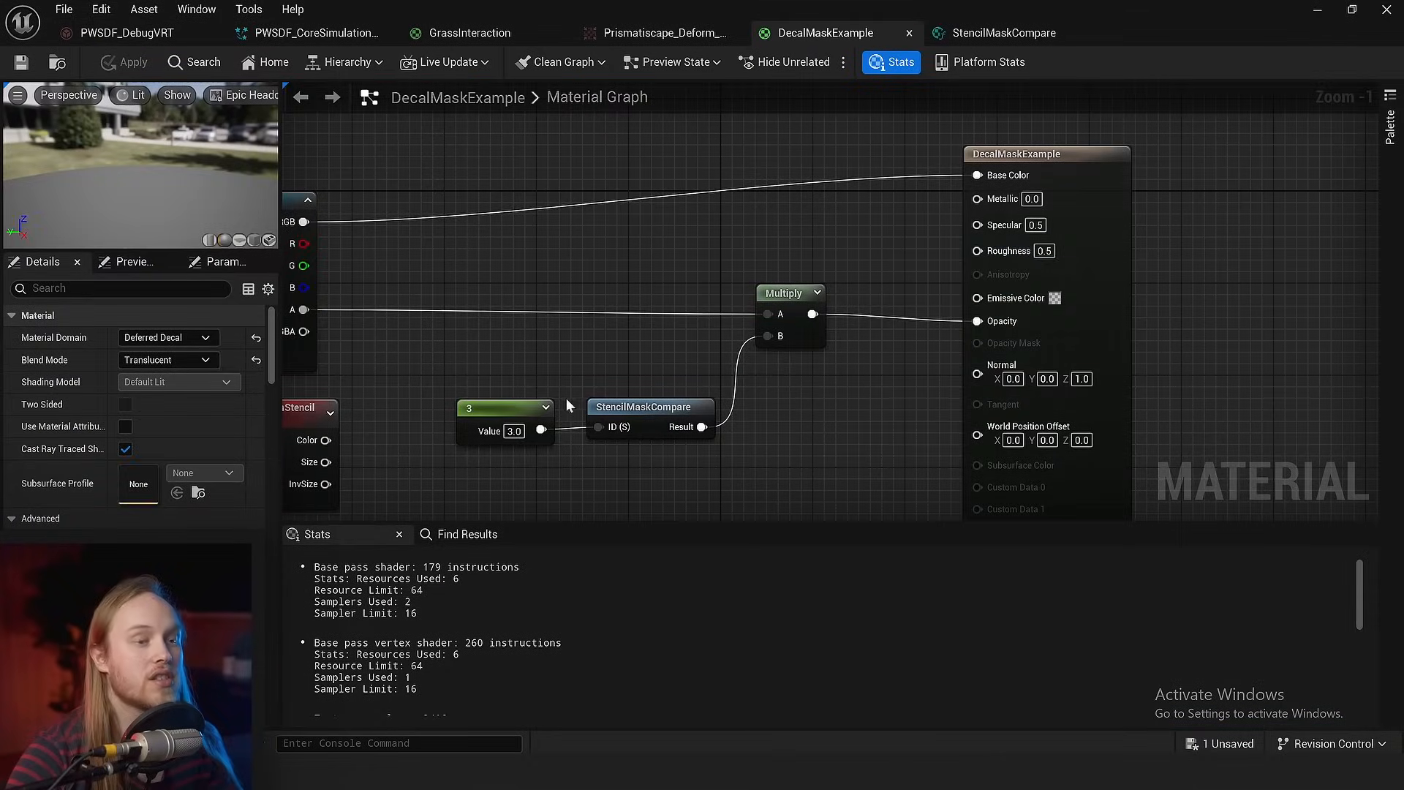
- In the DecalMaskExample graph, move StencilMaskCompare and the constant 3 away from Multiply and close the gap between them
right_drag(576, 365, 671, 301)
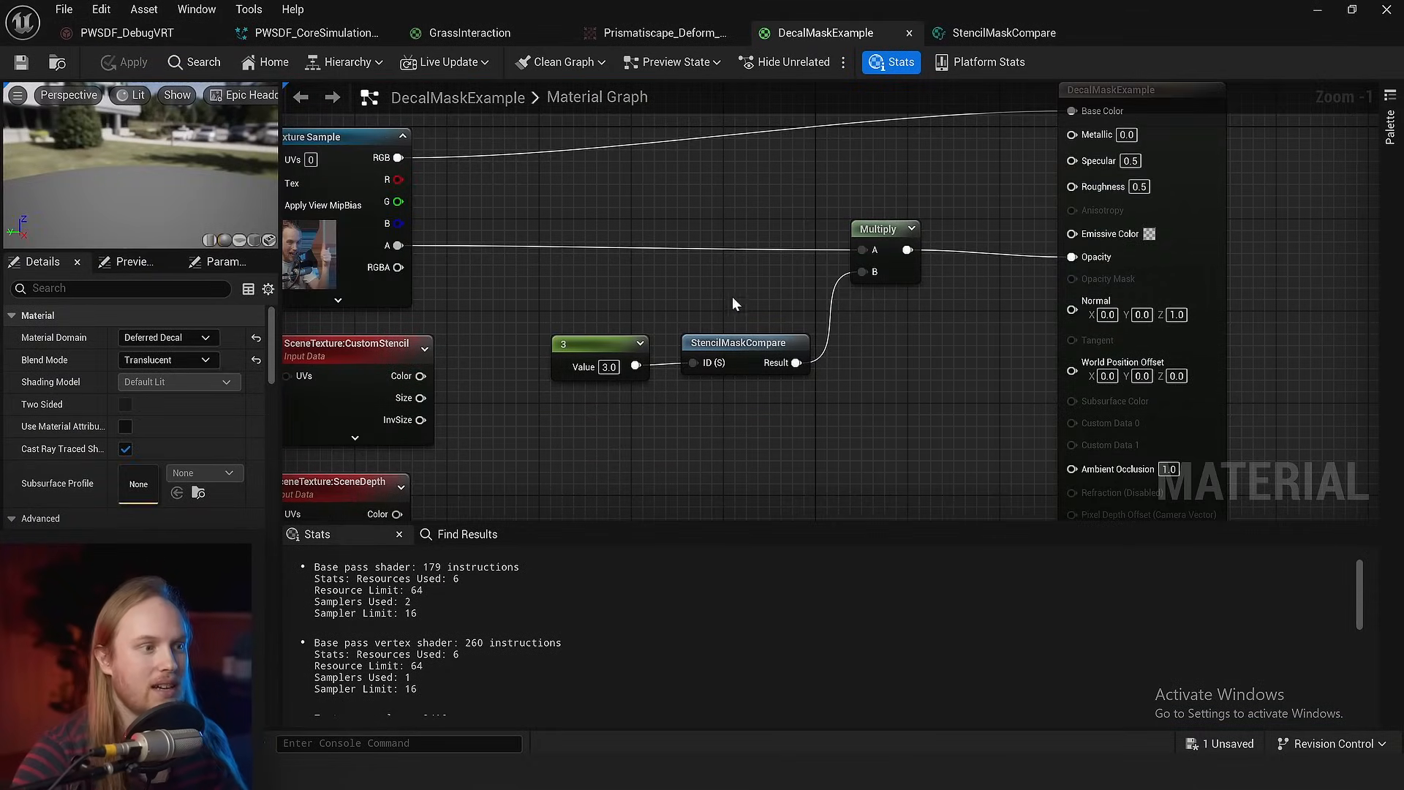
drag(731, 297, 625, 381)
drag(704, 344, 655, 391)
click(683, 343)
right_drag(669, 322, 658, 269)
scroll(654, 269, up, 1)
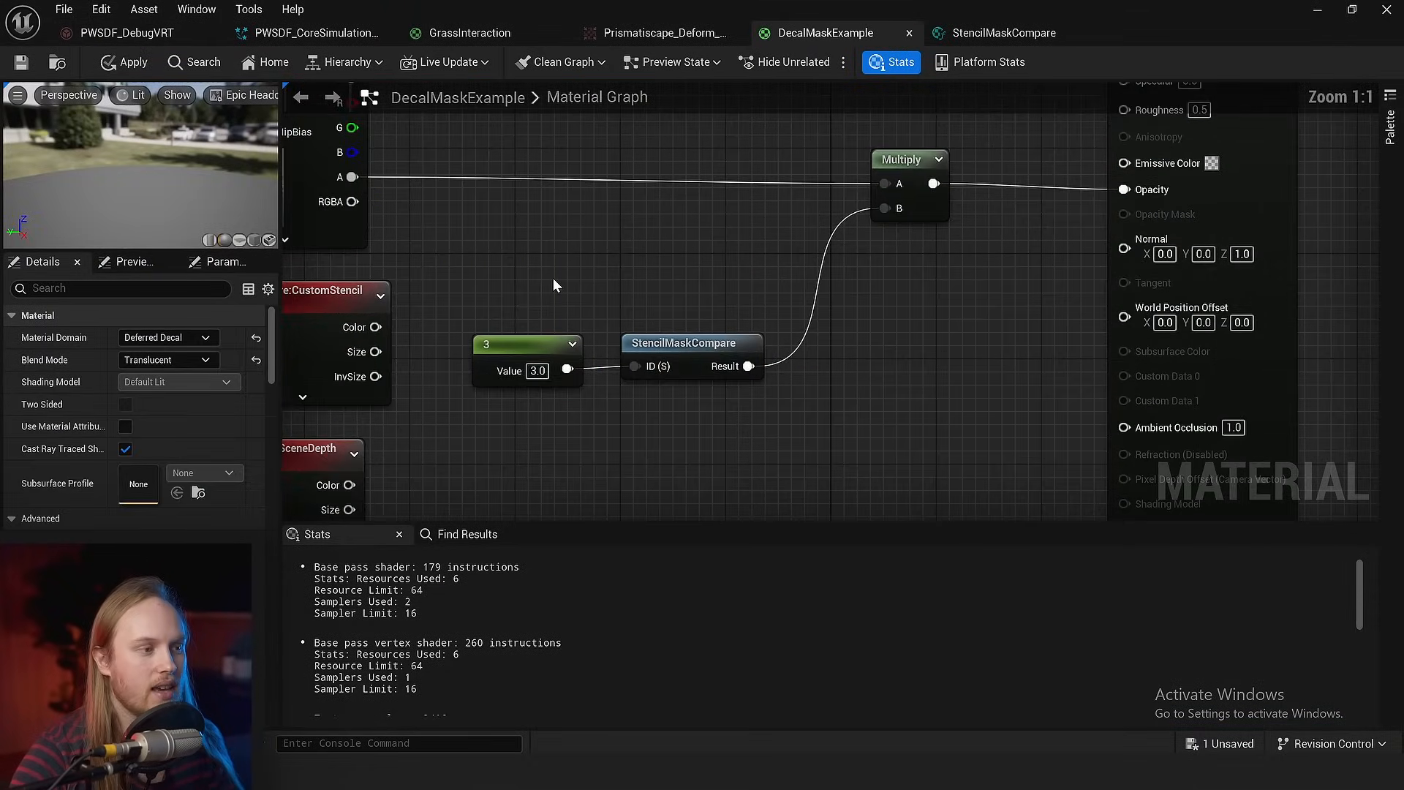
click(540, 348)
drag(526, 343, 548, 345)
click(614, 327)
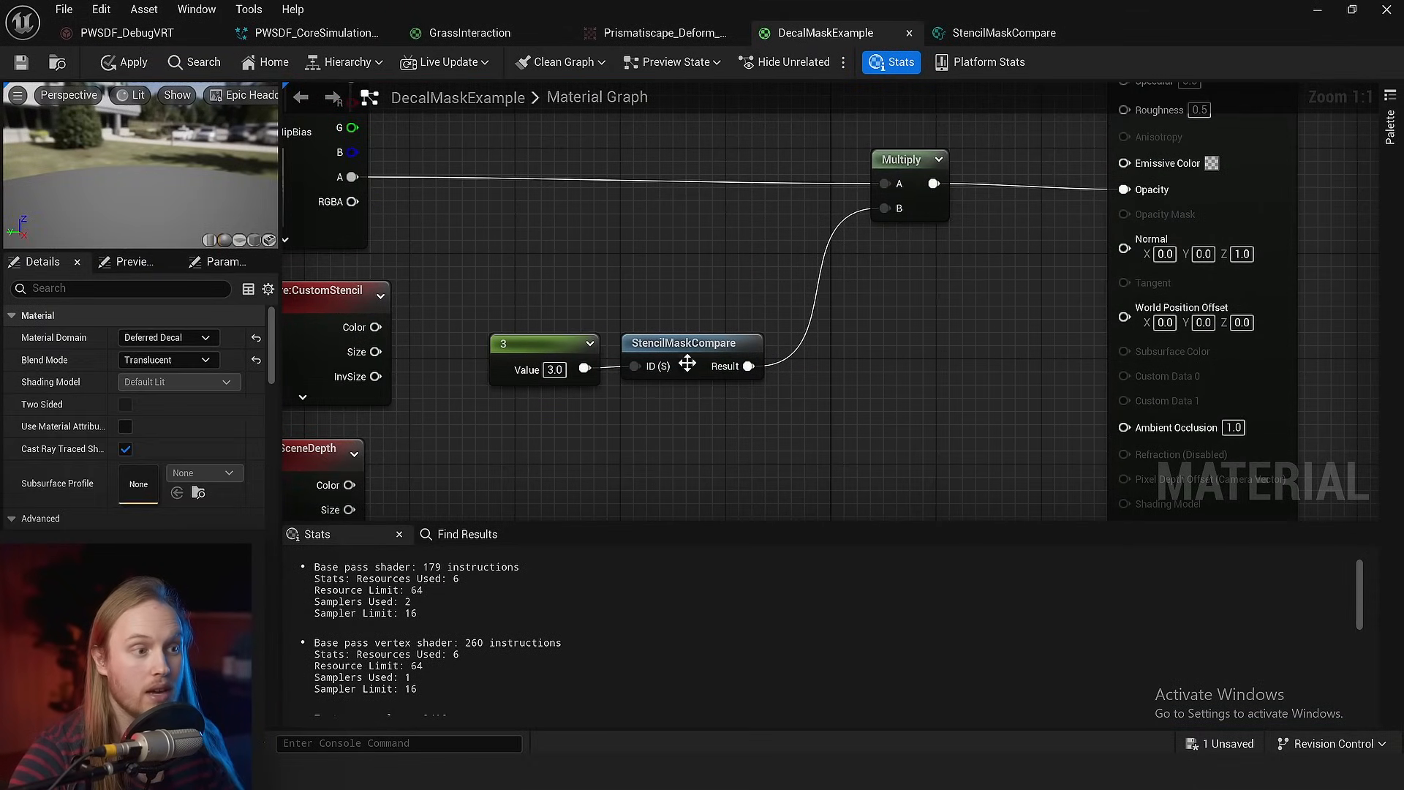
- Insert a 1-x node between StencilMaskCompare's Result and Multiply's B input, and save the material
drag(748, 366, 880, 199)
text(1-x)
key(Return)
scroll(705, 245, down, 2)
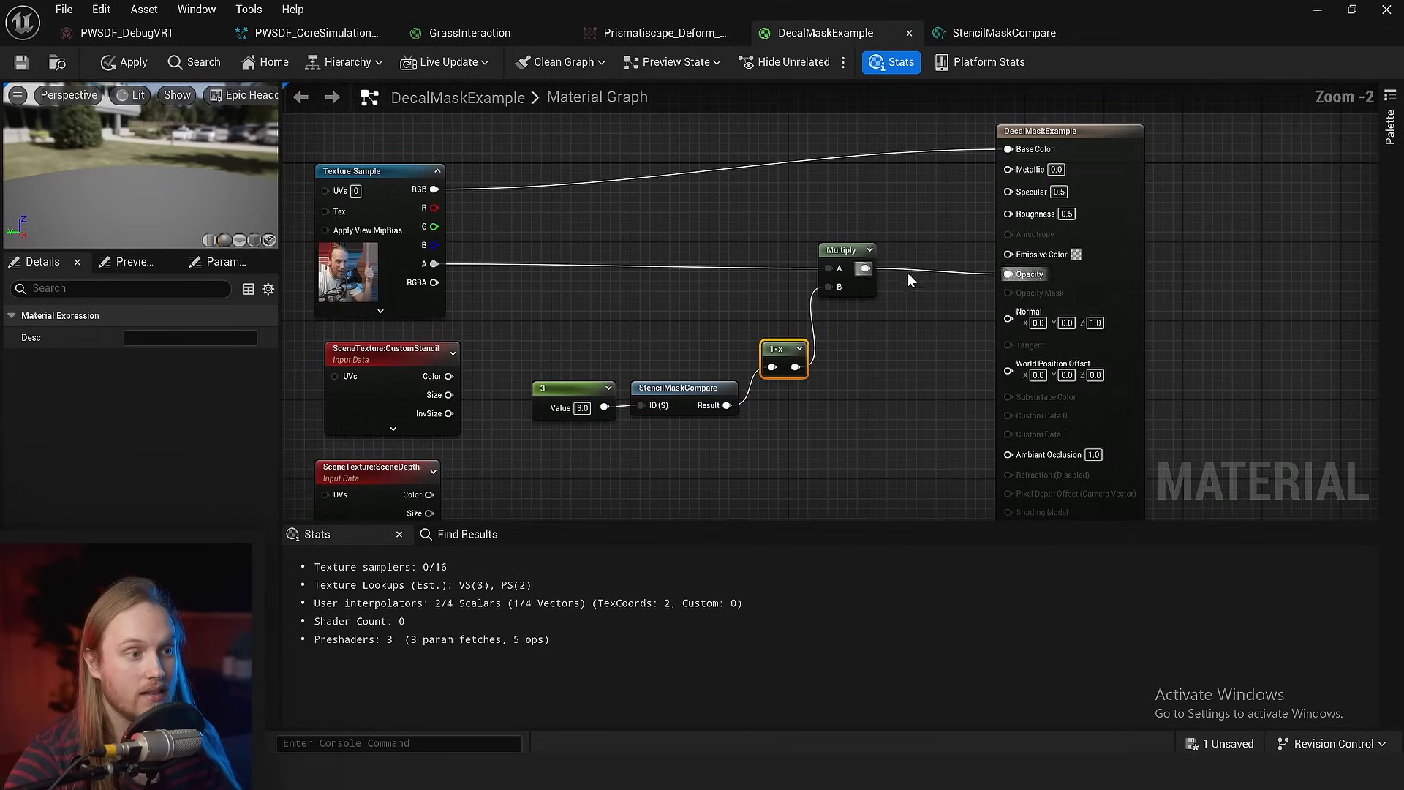
click(906, 273)
click(20, 62)
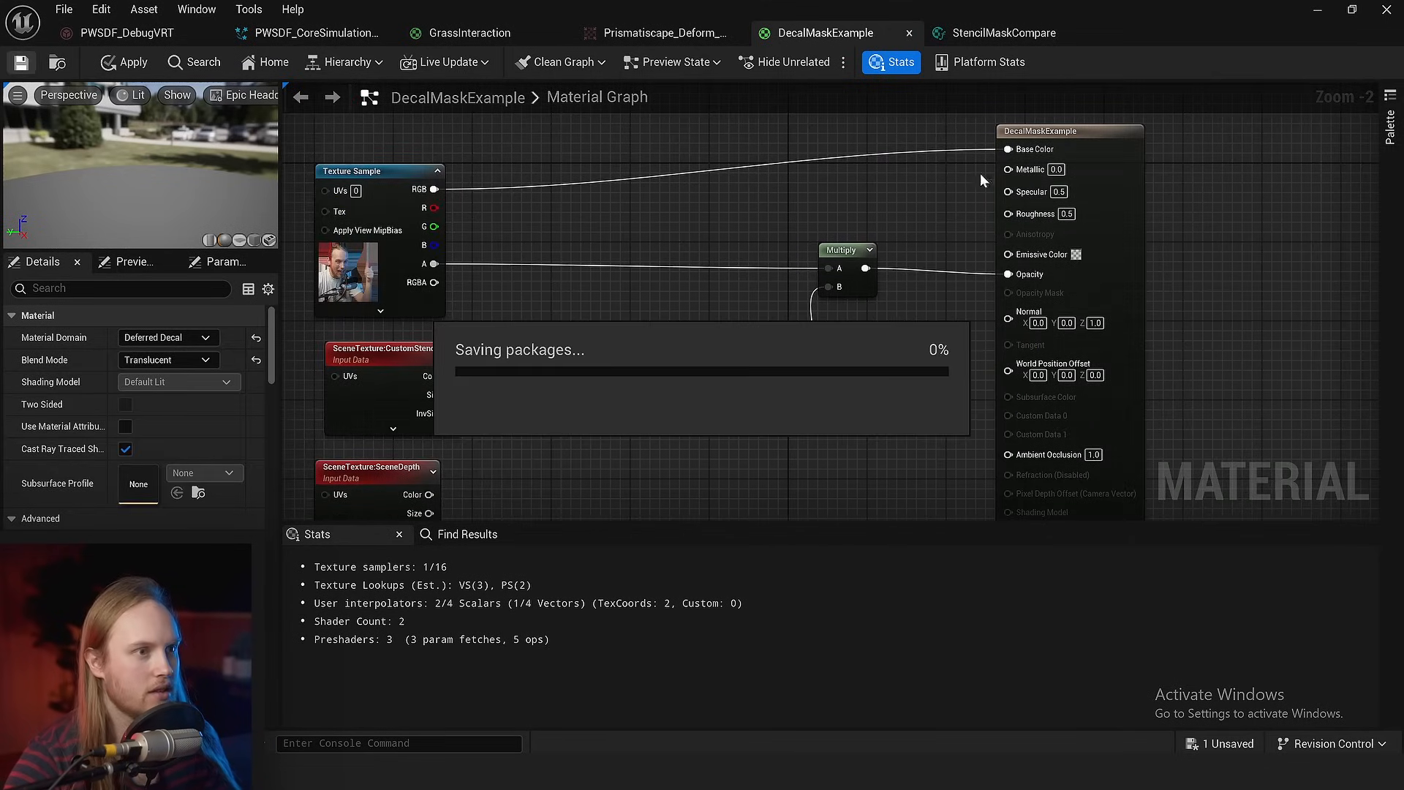
- In the level, enable Render CustomDepth Pass on Cube7 and set its CustomDepth Stencil Value to 3
click(1317, 15)
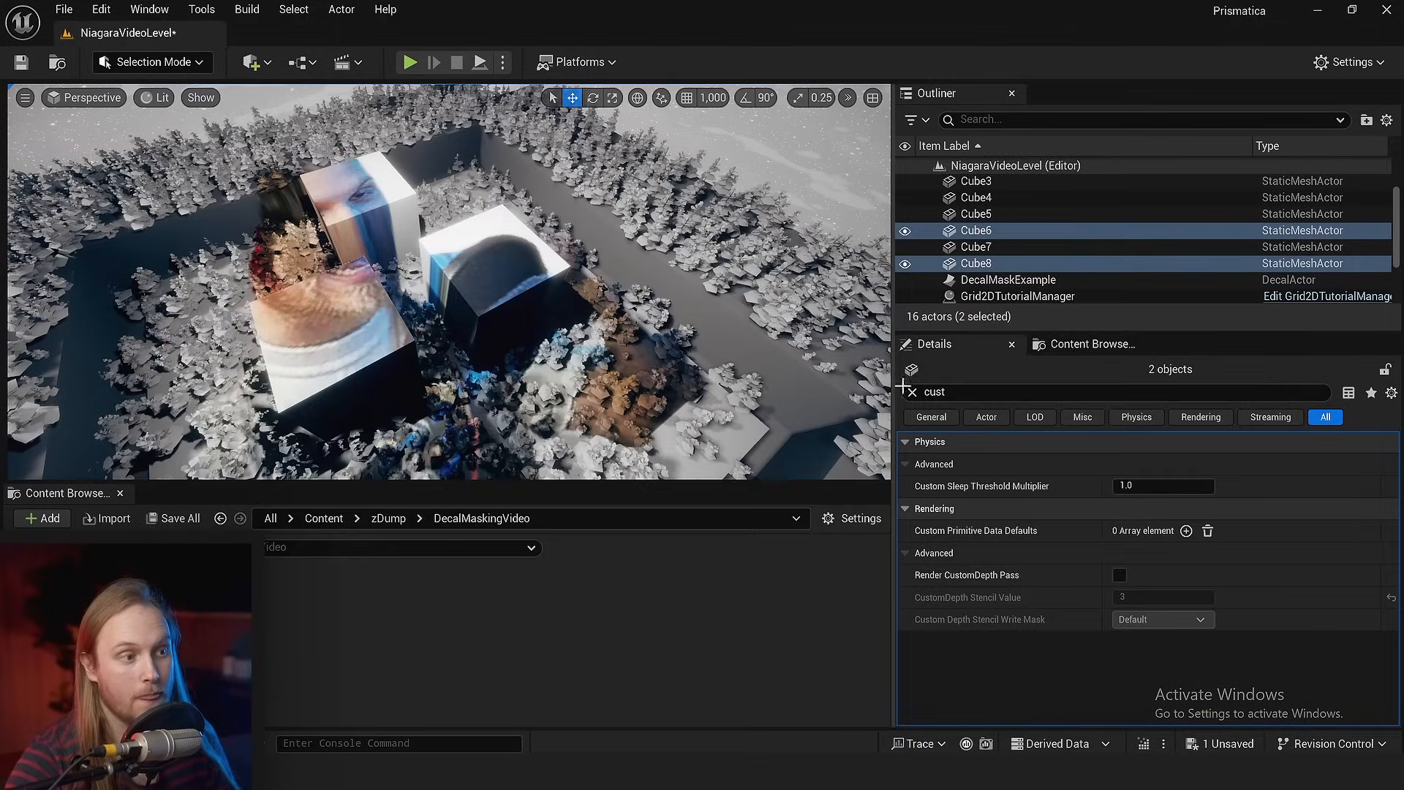
key(w)
right_drag(449, 282, 450, 297)
key(s)
right_drag(557, 285, 557, 285)
click(526, 266)
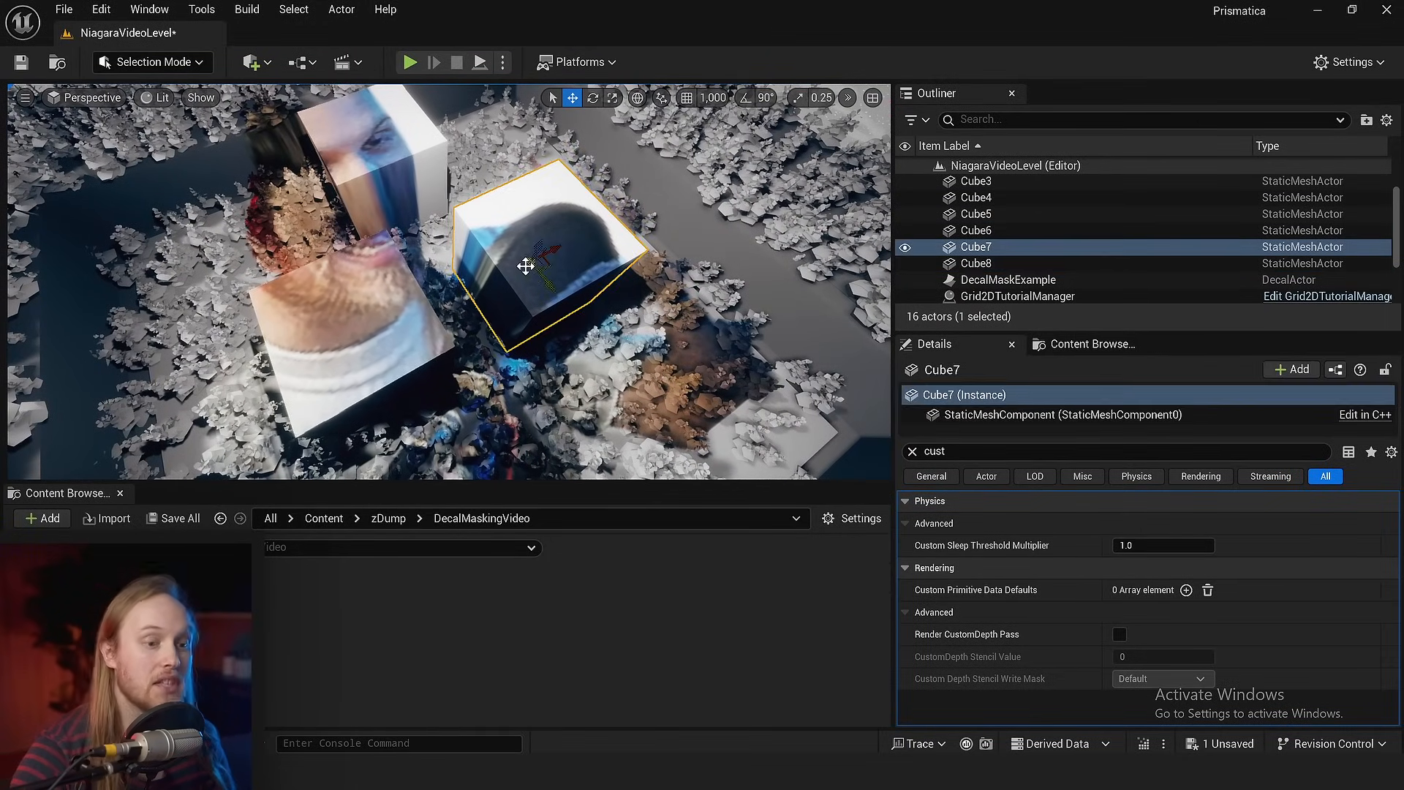
click(1119, 634)
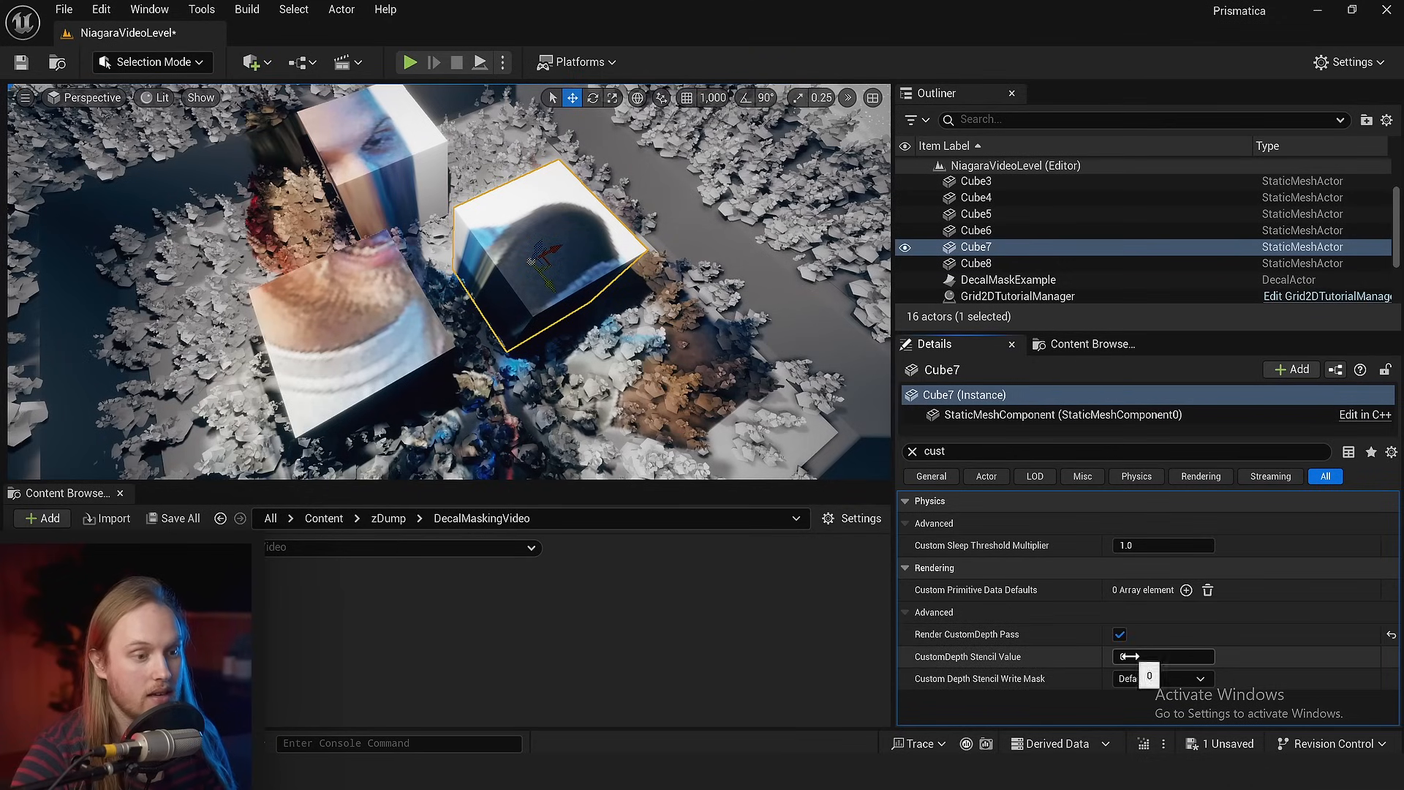
key(Return)
right_drag(540, 345, 489, 376)
key(g)
- Return to the DecalMaskExample graph and move the constant 3, StencilMaskCompare and 1-x nodes slightly lower and farther from Multiply
mouse_move(629, 771)
click(673, 726)
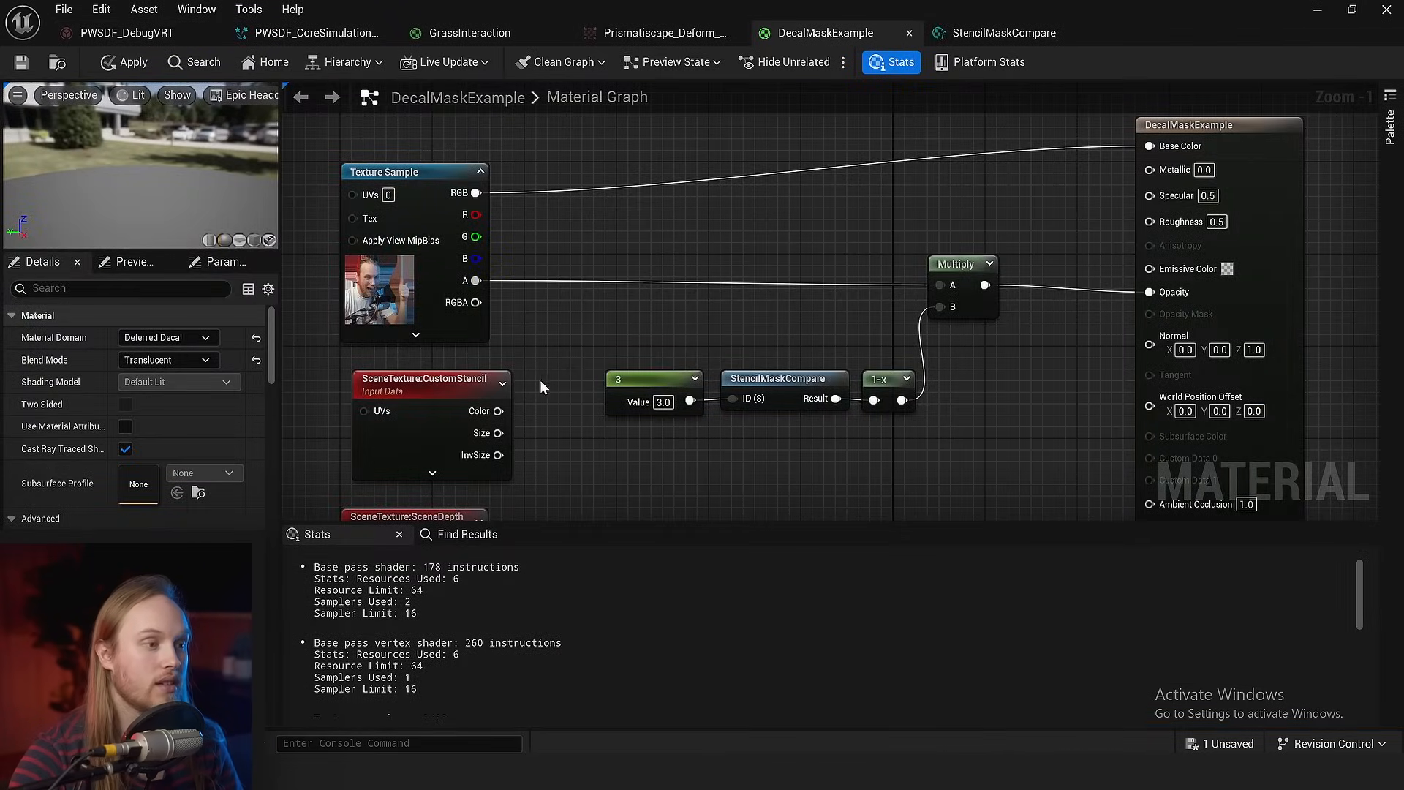
drag(891, 476, 894, 478)
drag(767, 408, 746, 421)
click(829, 353)
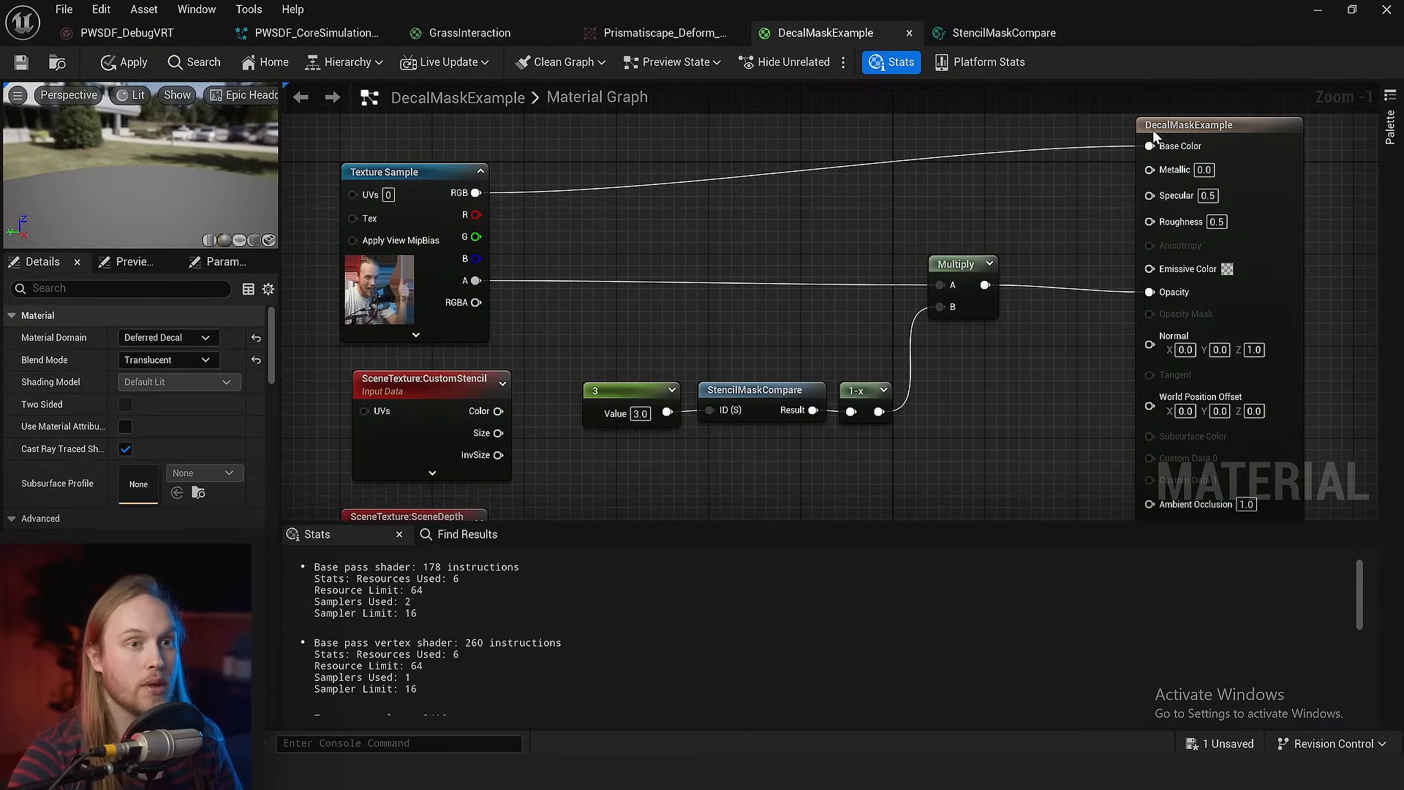
- Return to the level and inspect how the decal is masked on Cube7
click(1322, 6)
key(g)
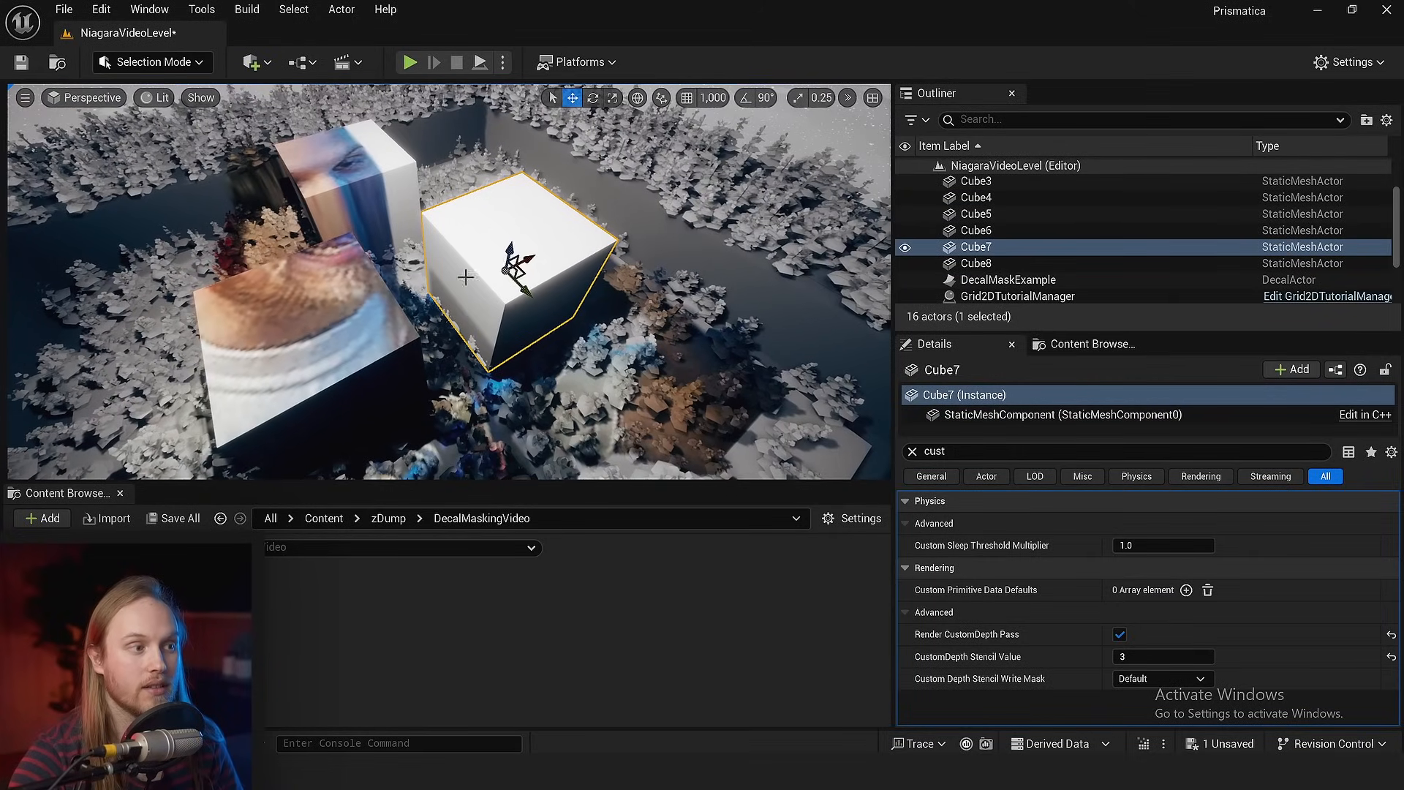
right_drag(505, 270, 515, 269)
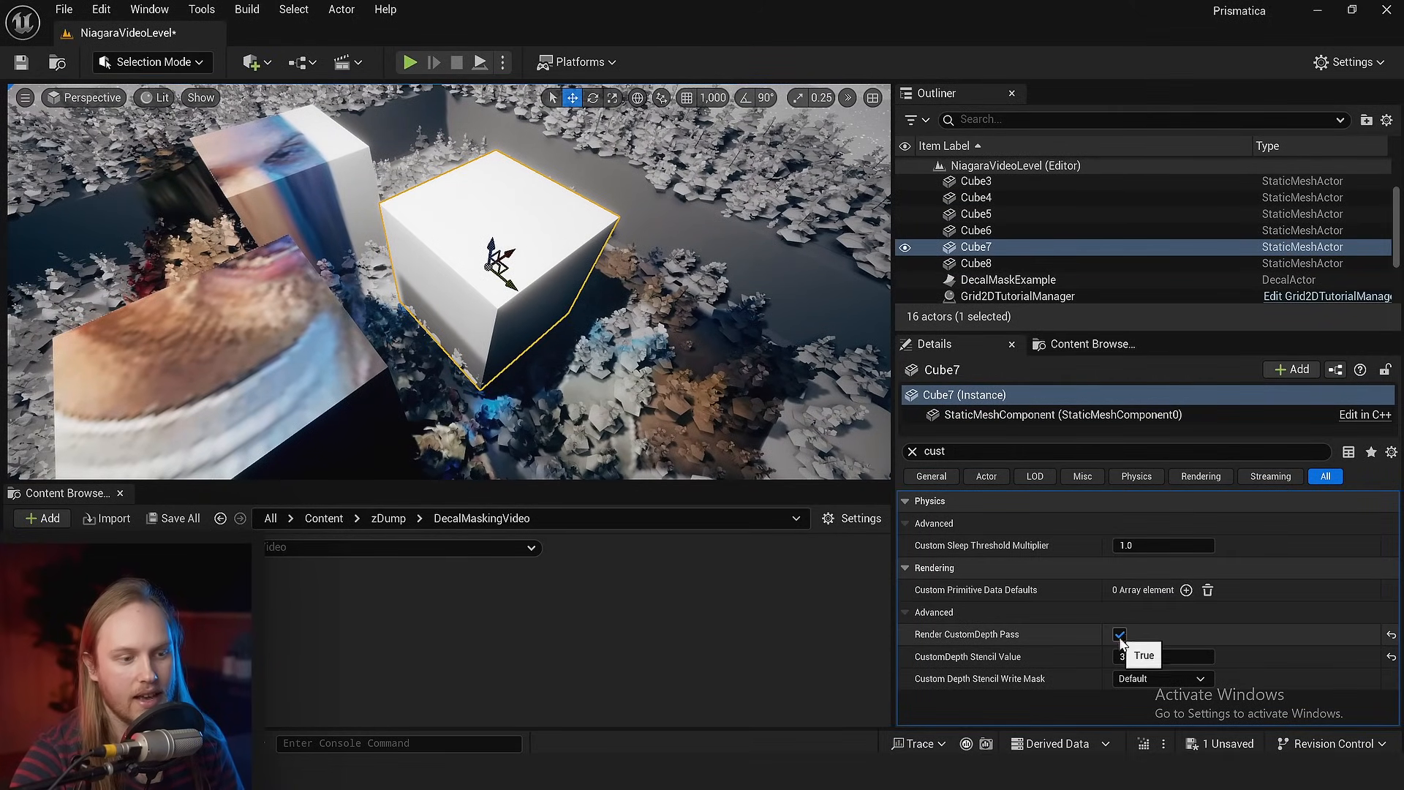
right_drag(512, 278, 512, 271)
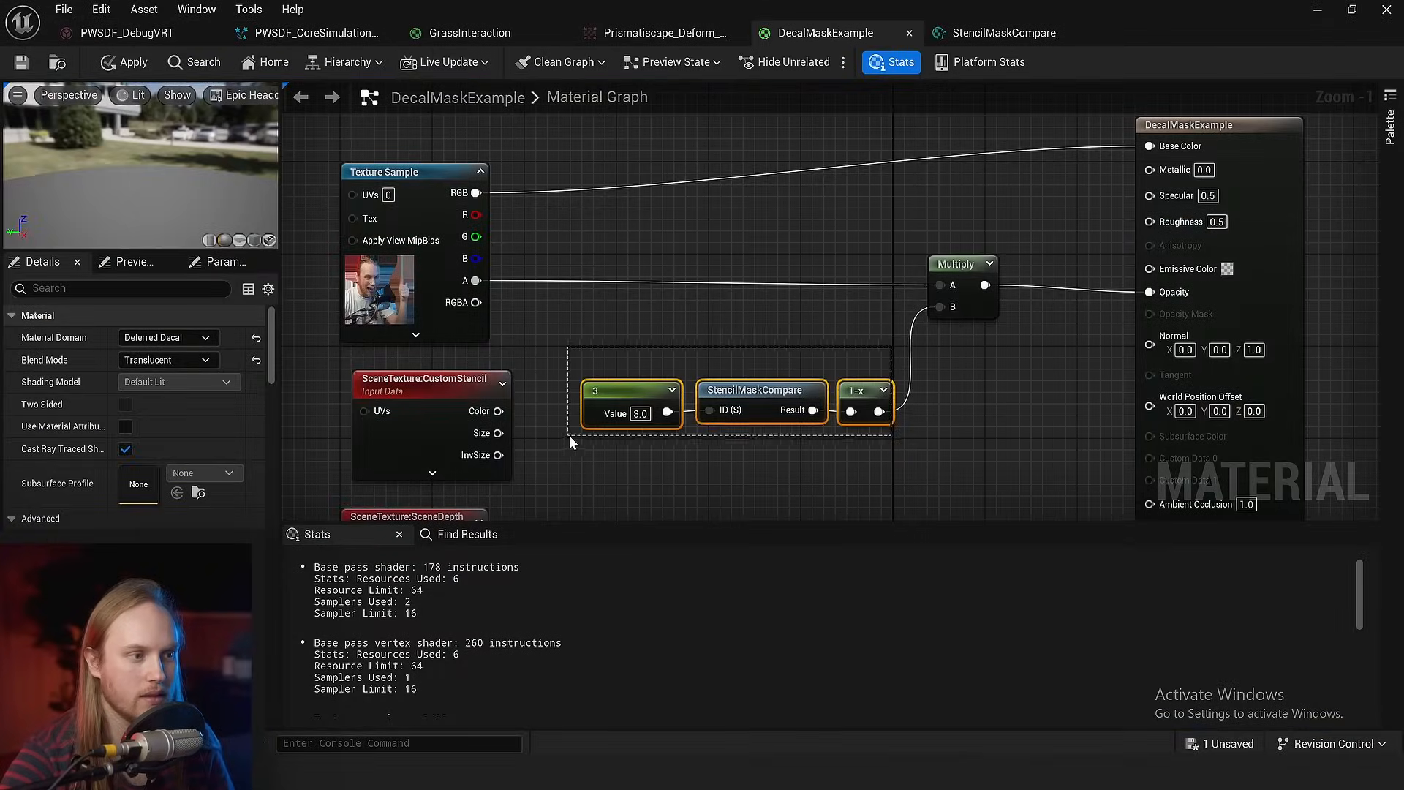
- Move the constant 3, StencilMaskCompare and 1-x nodes up in the material graph, and save the level
drag(569, 436, 569, 436)
drag(636, 388, 626, 342)
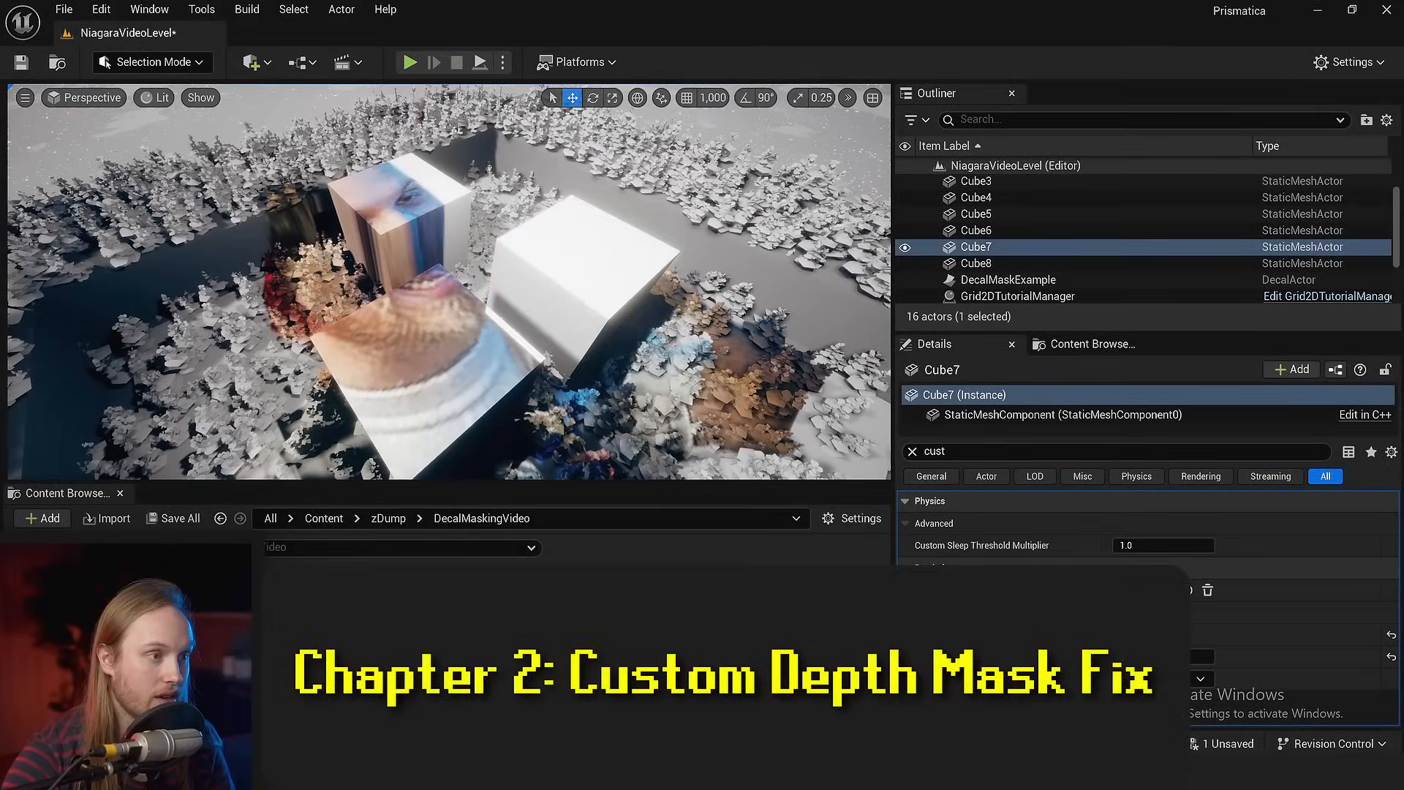
right_drag(449, 281, 526, 293)
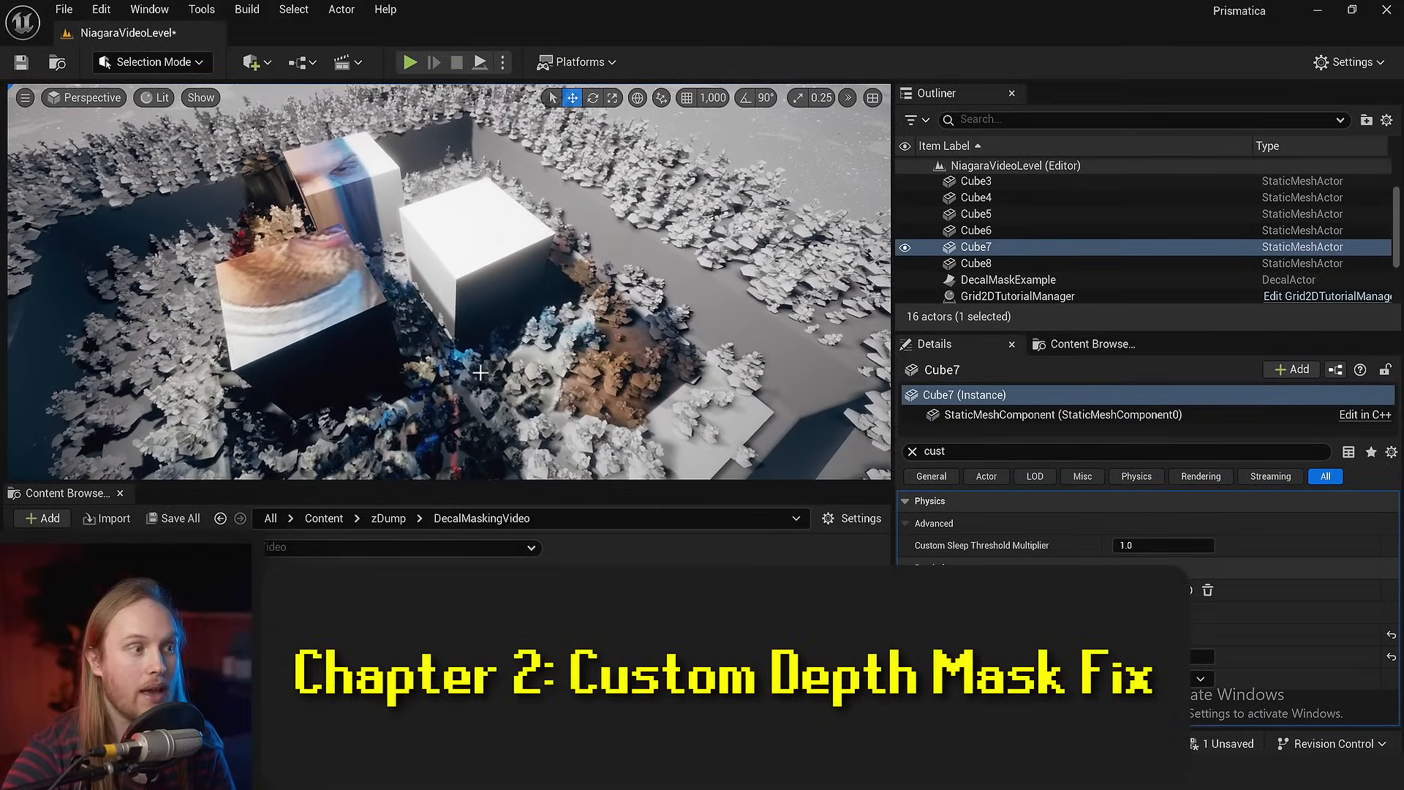
click(21, 63)
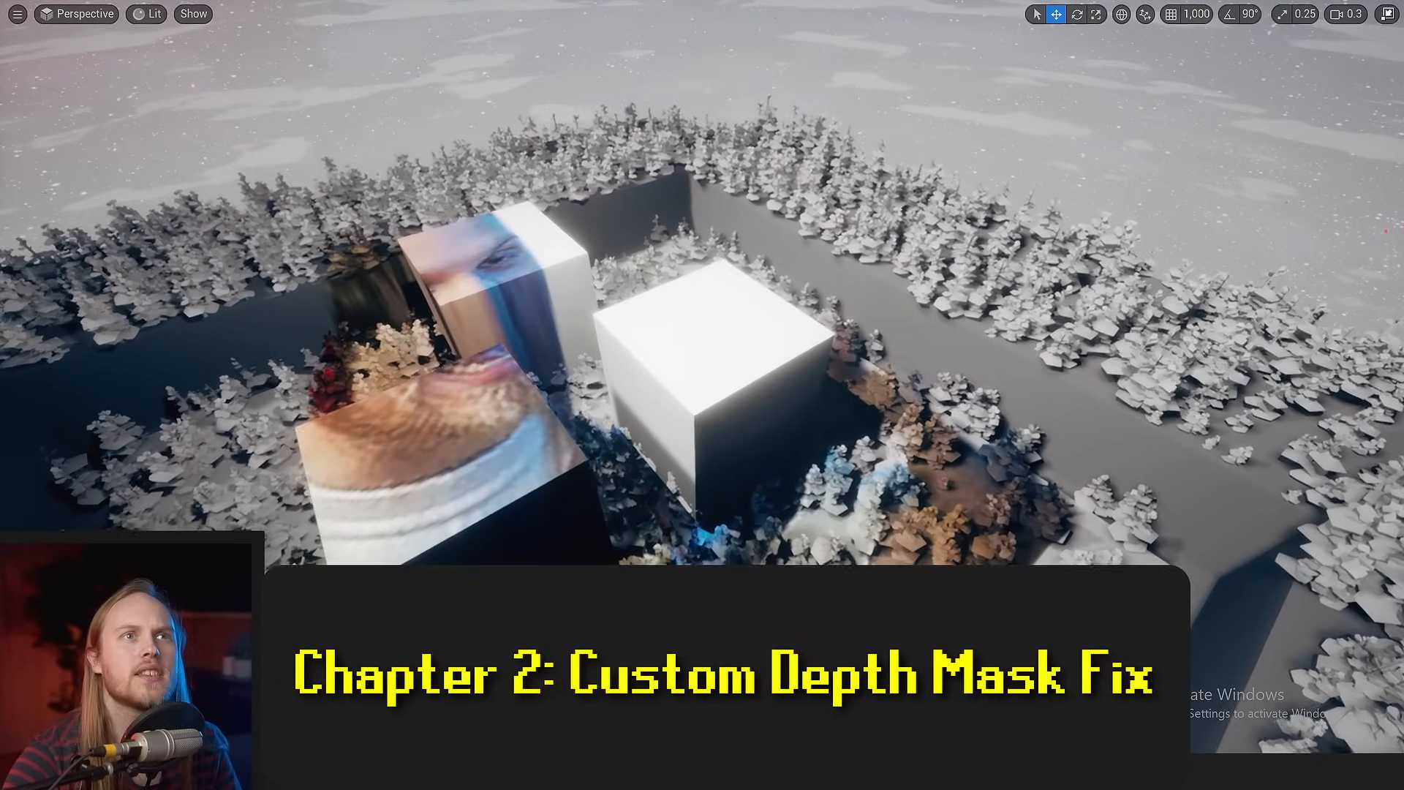
- Examine from low angles in the enlarged viewport how Cube7's mask overlaps the decal on the cube in front
right_drag(702, 395, 680, 475)
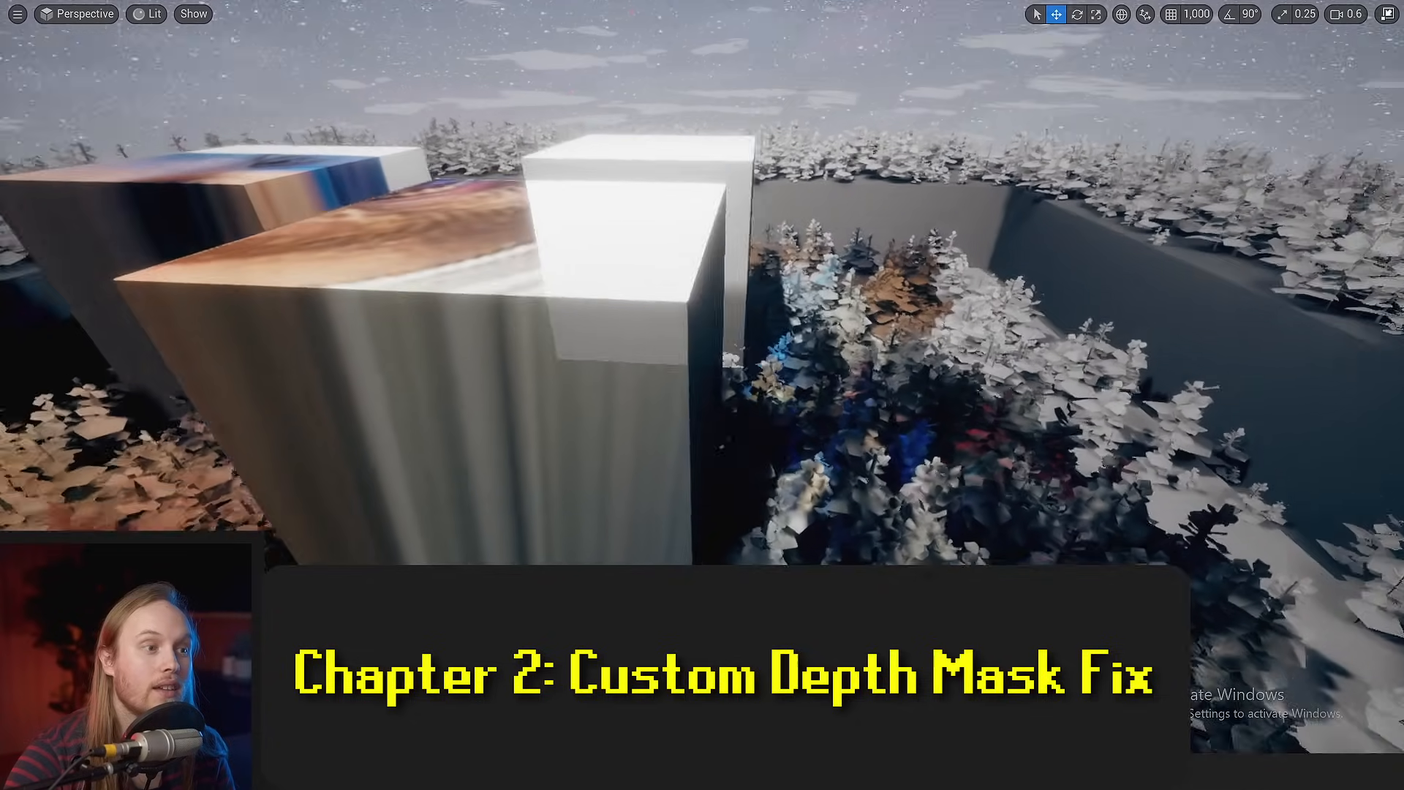
right_drag(702, 395, 585, 366)
click(784, 246)
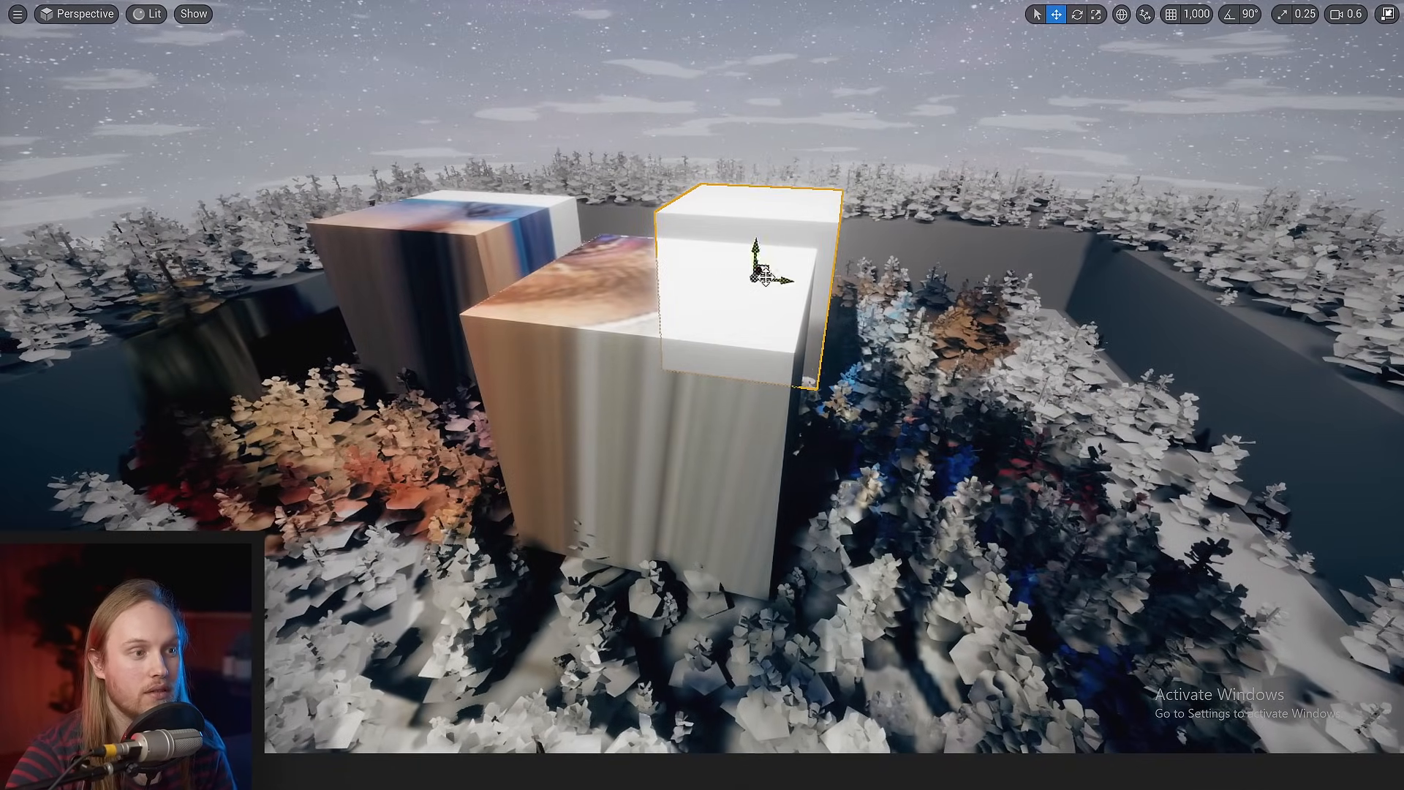
mouse_move(764, 275)
right_down()
mouse_move(819, 245)
mouse_move(852, 256)
mouse_move(765, 280)
right_up()
right_drag(627, 318, 744, 178)
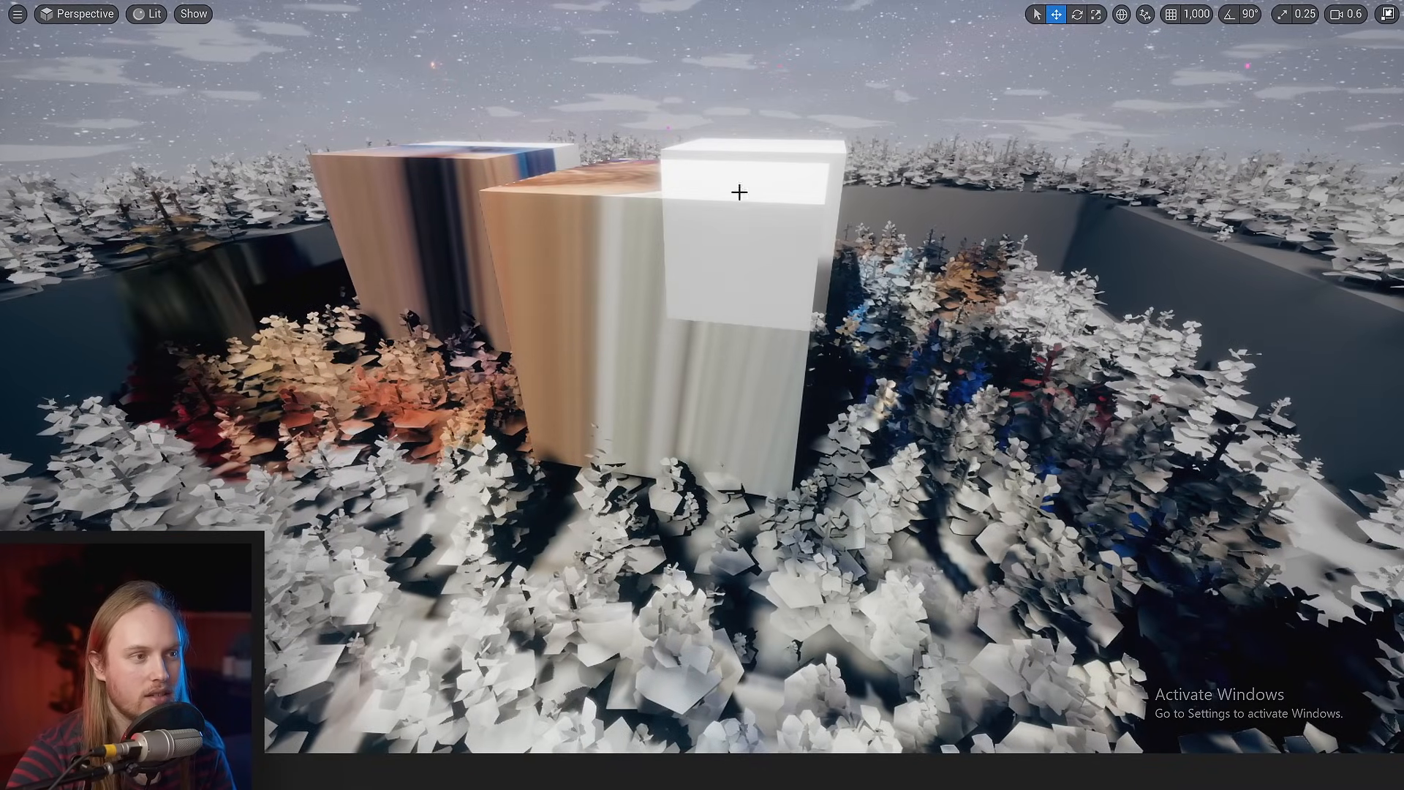
right_drag(663, 298, 715, 313)
key(g)
right_click(782, 282)
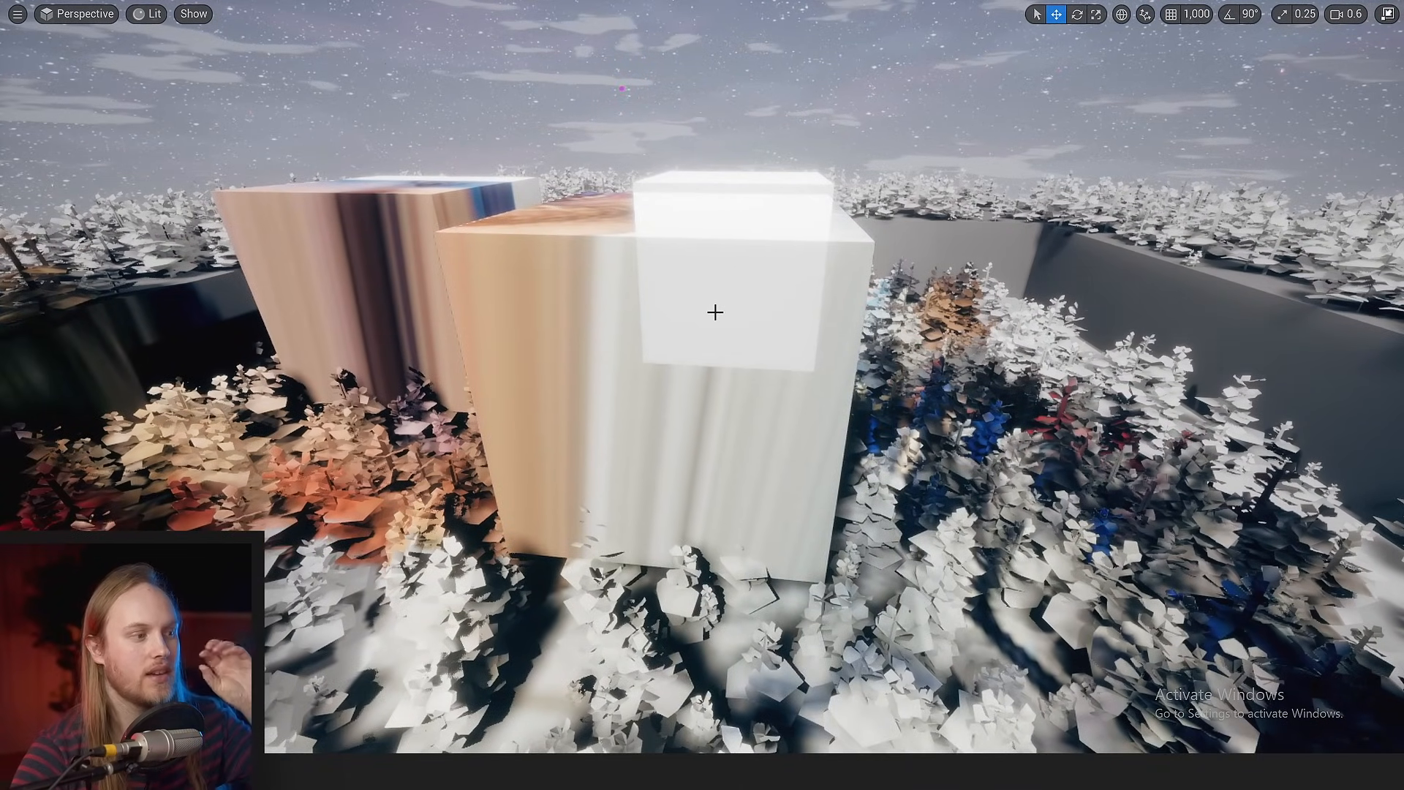
right_drag(715, 315, 648, 254)
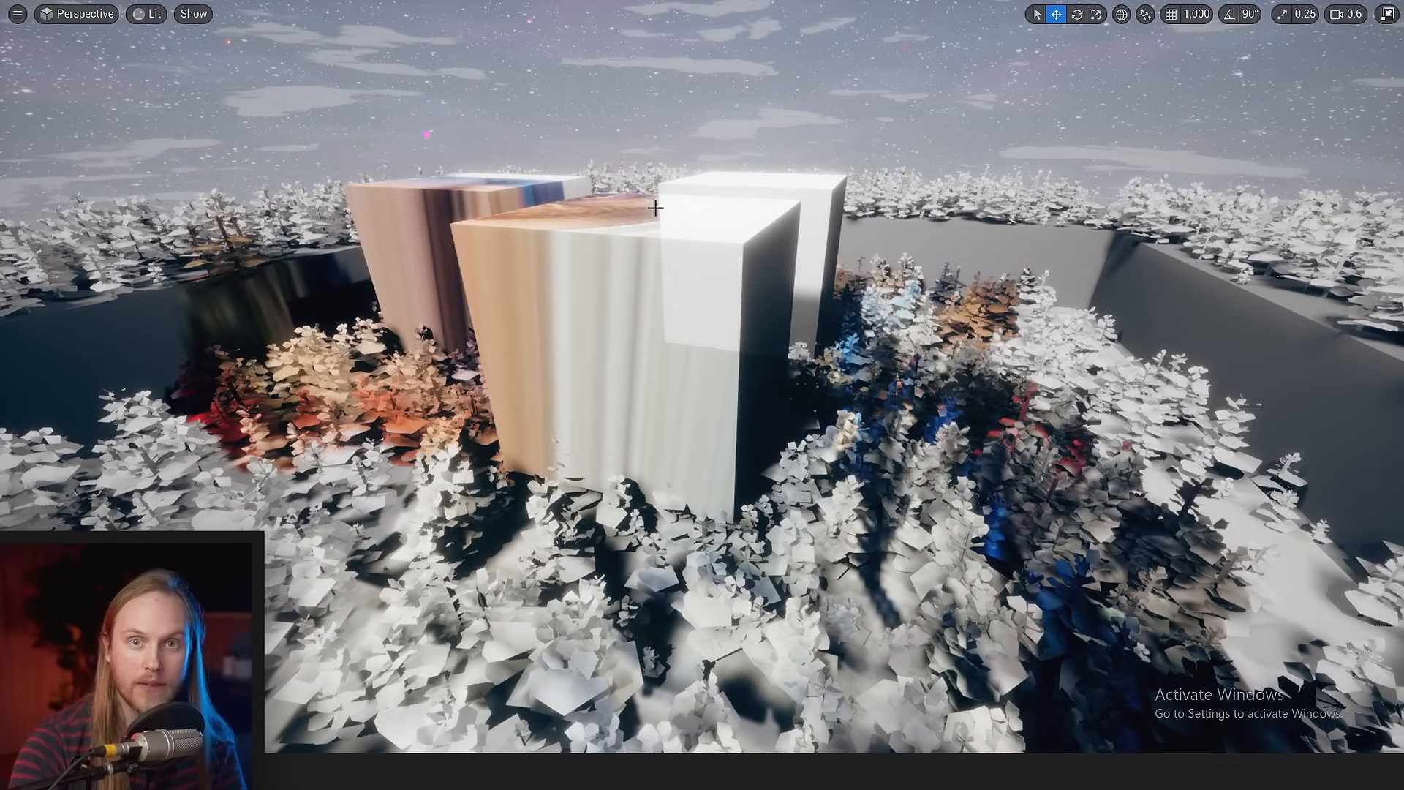
scroll(591, 335, up, 4)
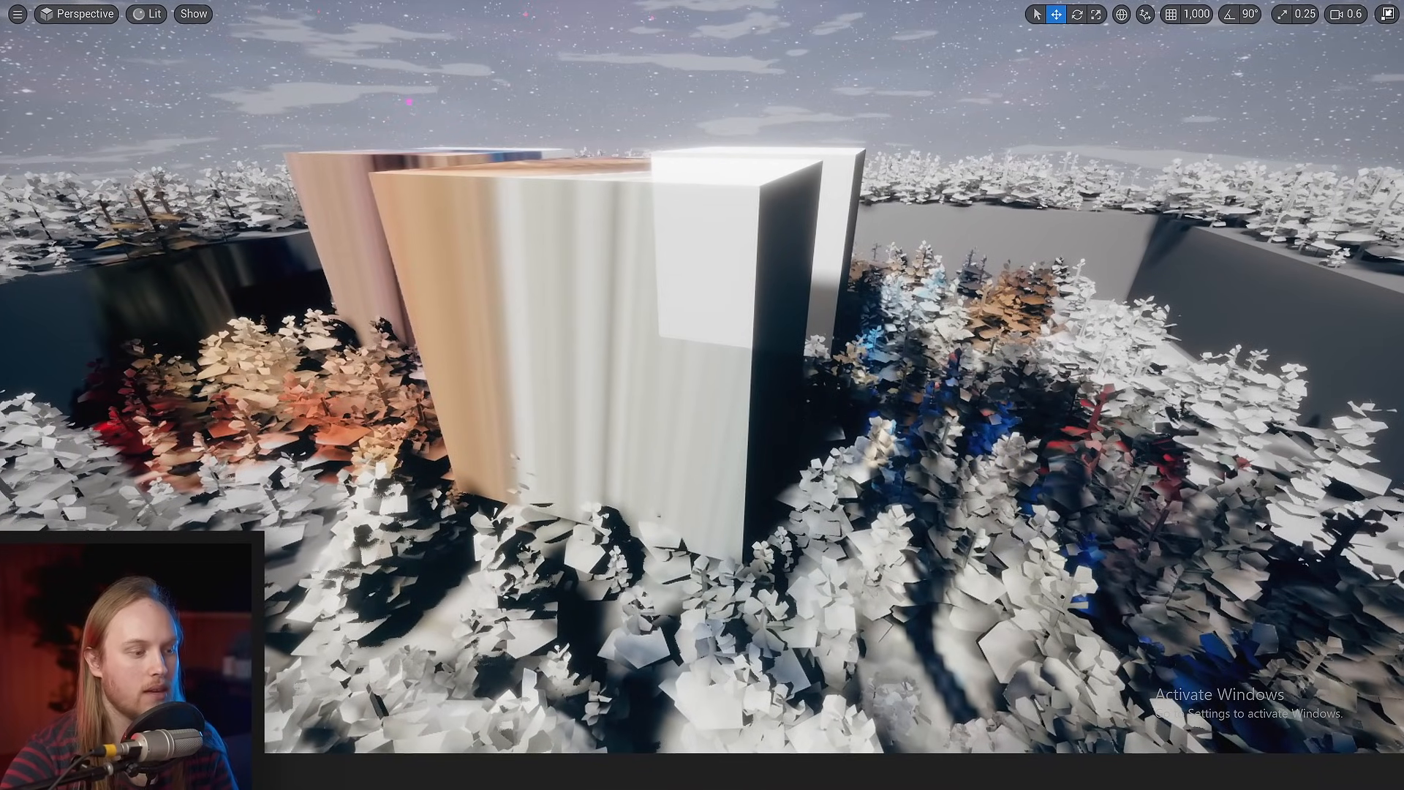
- Return to the DecalMaskExample graph and select the constant 3, StencilMaskCompare and 1-x nodes together
click(628, 772)
click(688, 702)
drag(551, 432, 494, 441)
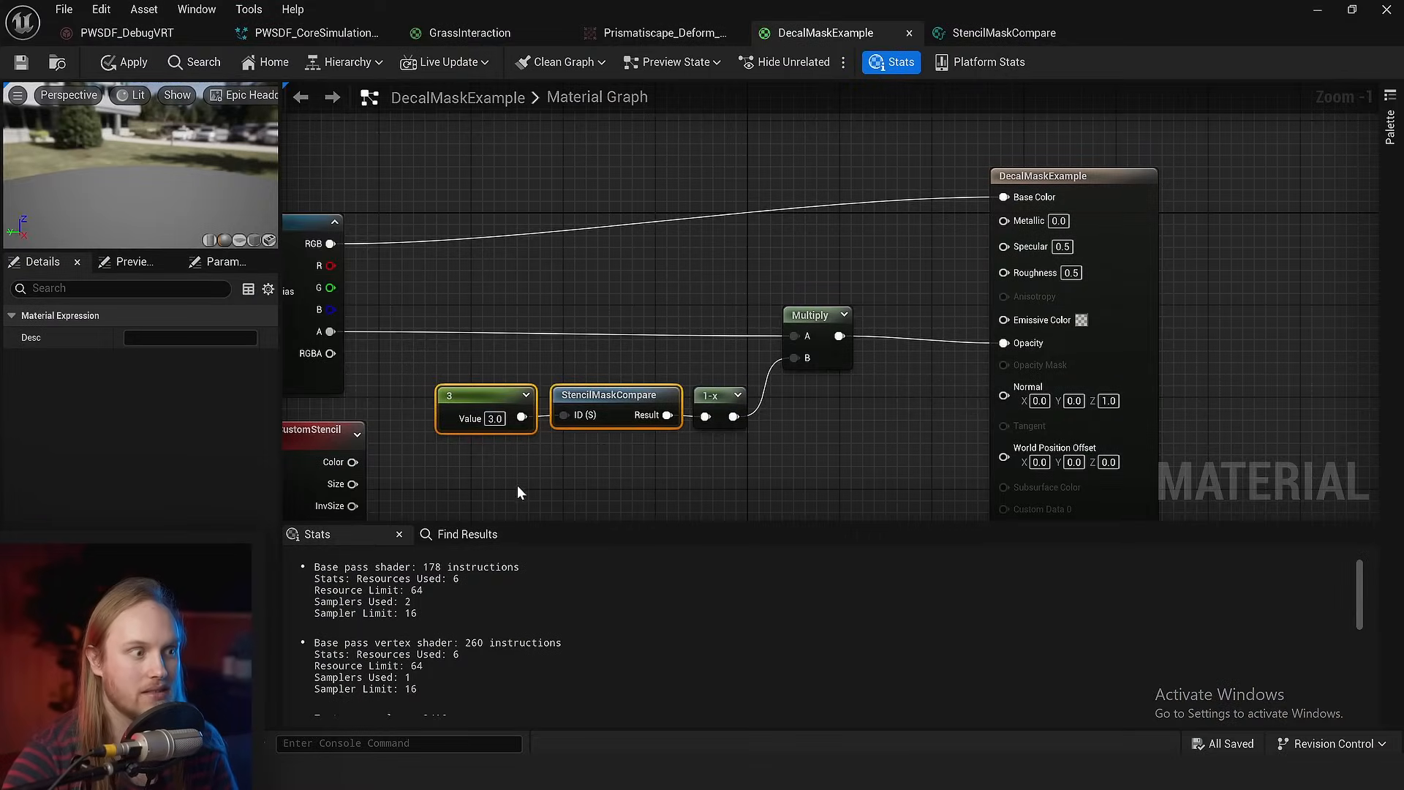
click(516, 480)
right_drag(517, 480, 604, 348)
scroll(603, 348, down, 1)
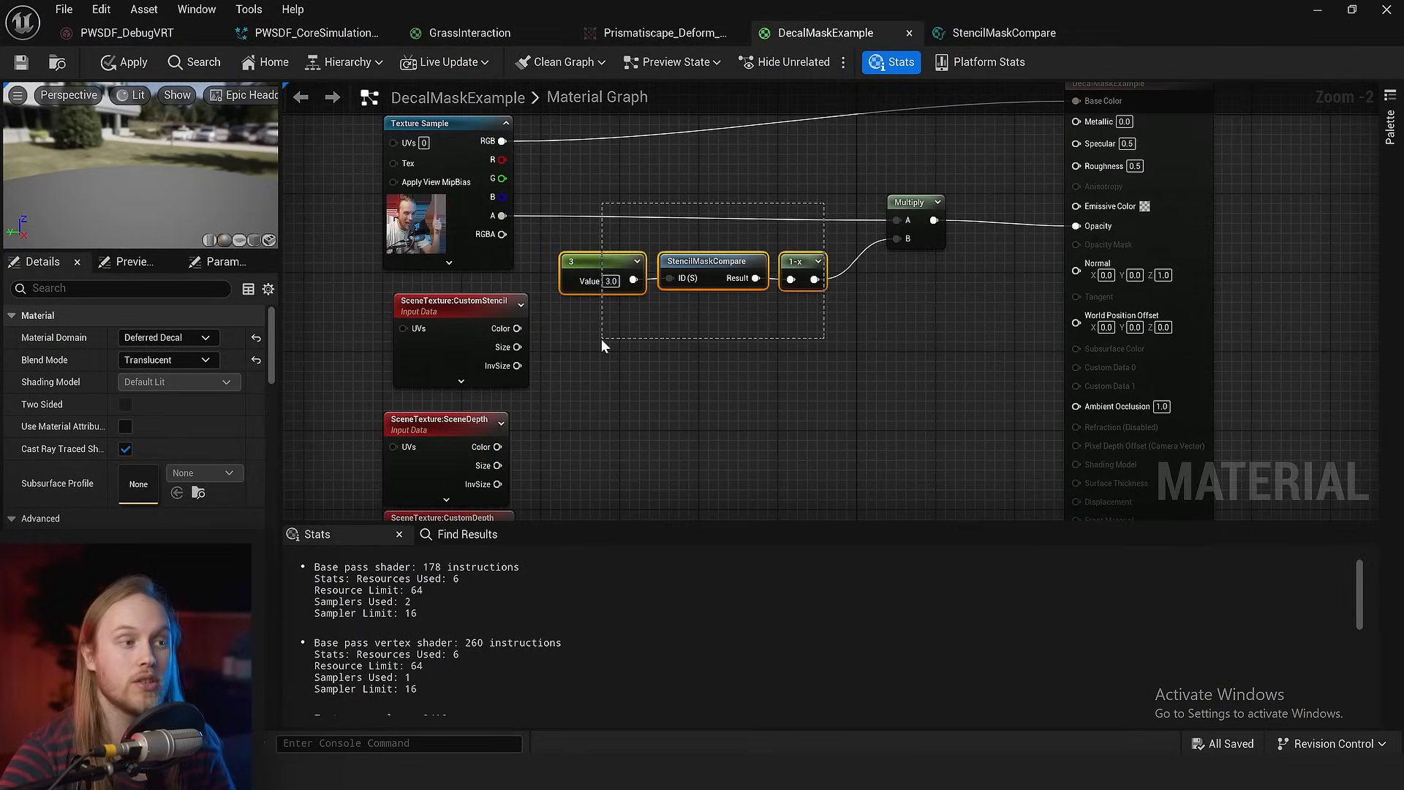
drag(601, 339, 601, 340)
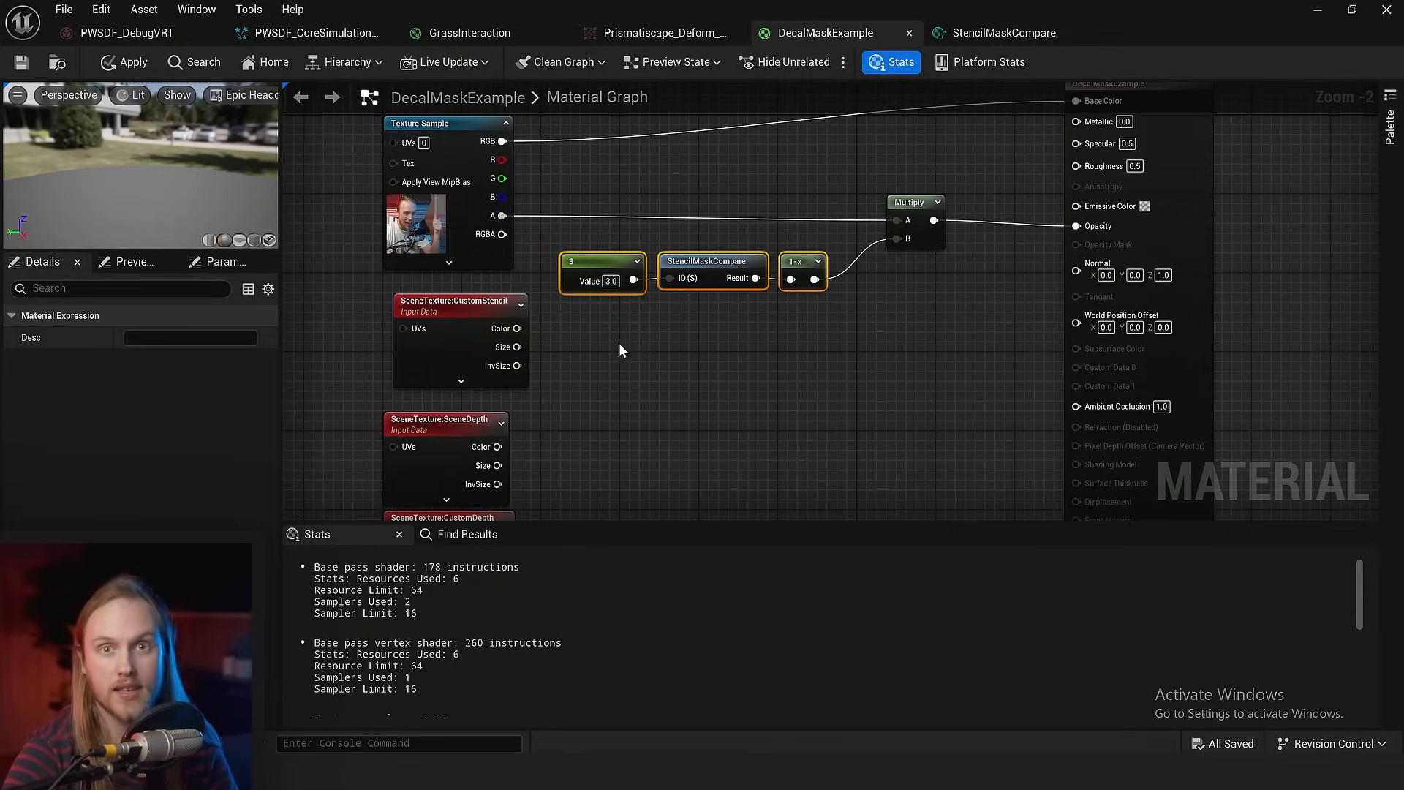
- Delete the unused SceneTexture:CustomStencil node from the DecalMaskExample graph
right_drag(635, 337, 687, 299)
scroll(688, 300, up, 2)
click(630, 362)
right_drag(630, 362, 662, 266)
click(478, 297)
drag(478, 297, 483, 283)
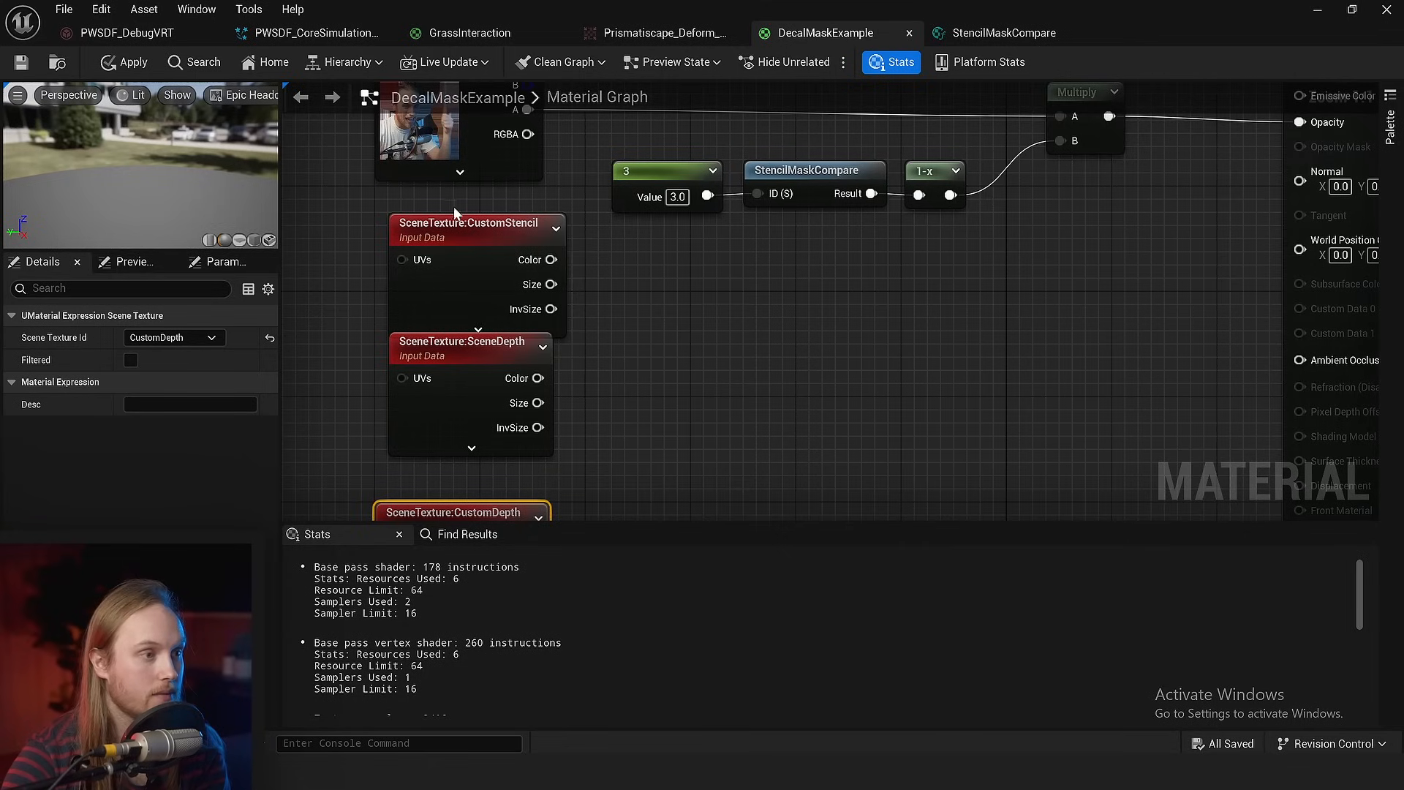
click(453, 207)
click(462, 233)
right_drag(734, 444, 734, 420)
key(Delete)
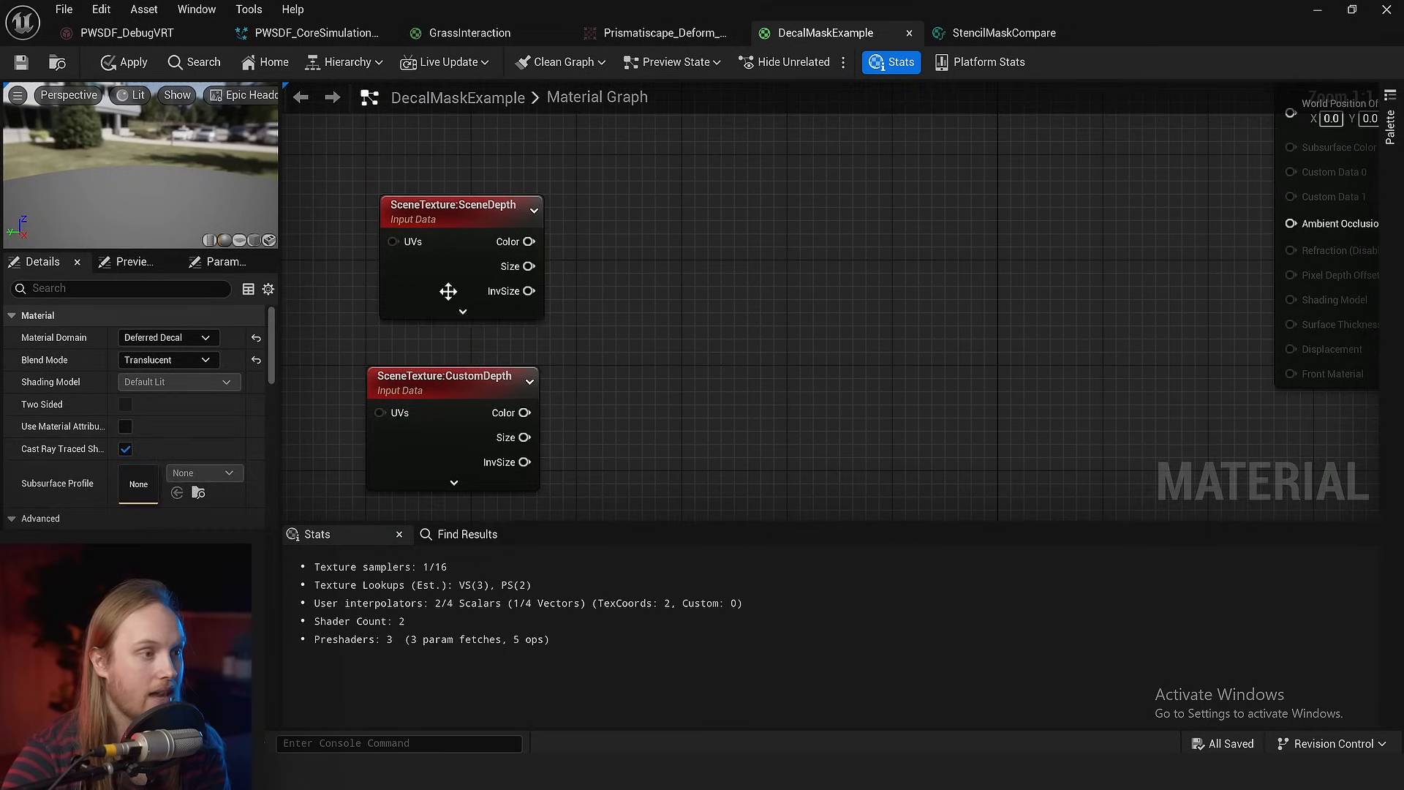
- Place the CustomDepth and SceneDepth comparison chain, with its masks, Add -5, Subtract, Saturate and 1-x, below the stencil nodes
drag(449, 290, 664, 263)
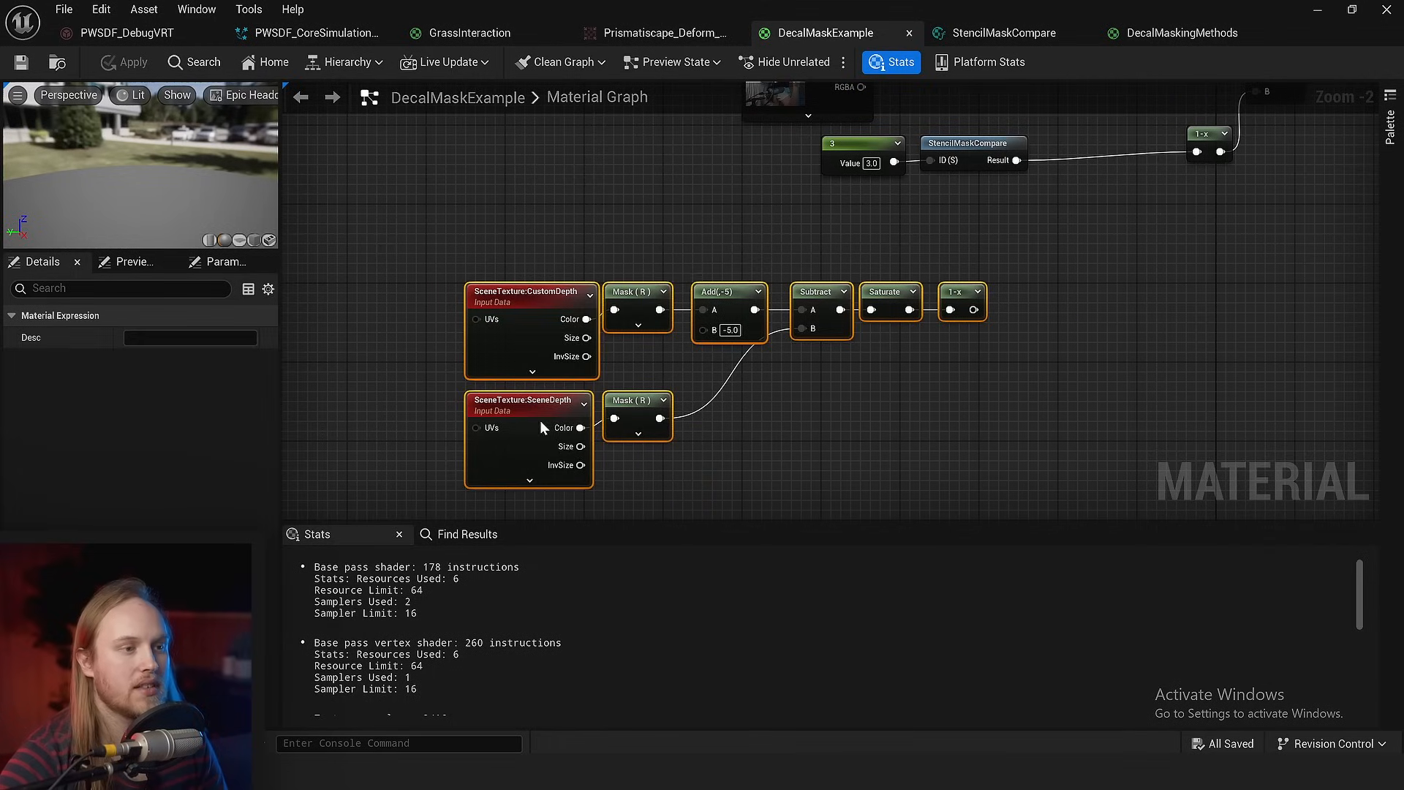
drag(540, 420, 701, 361)
scroll(889, 374, up, 2)
click(898, 368)
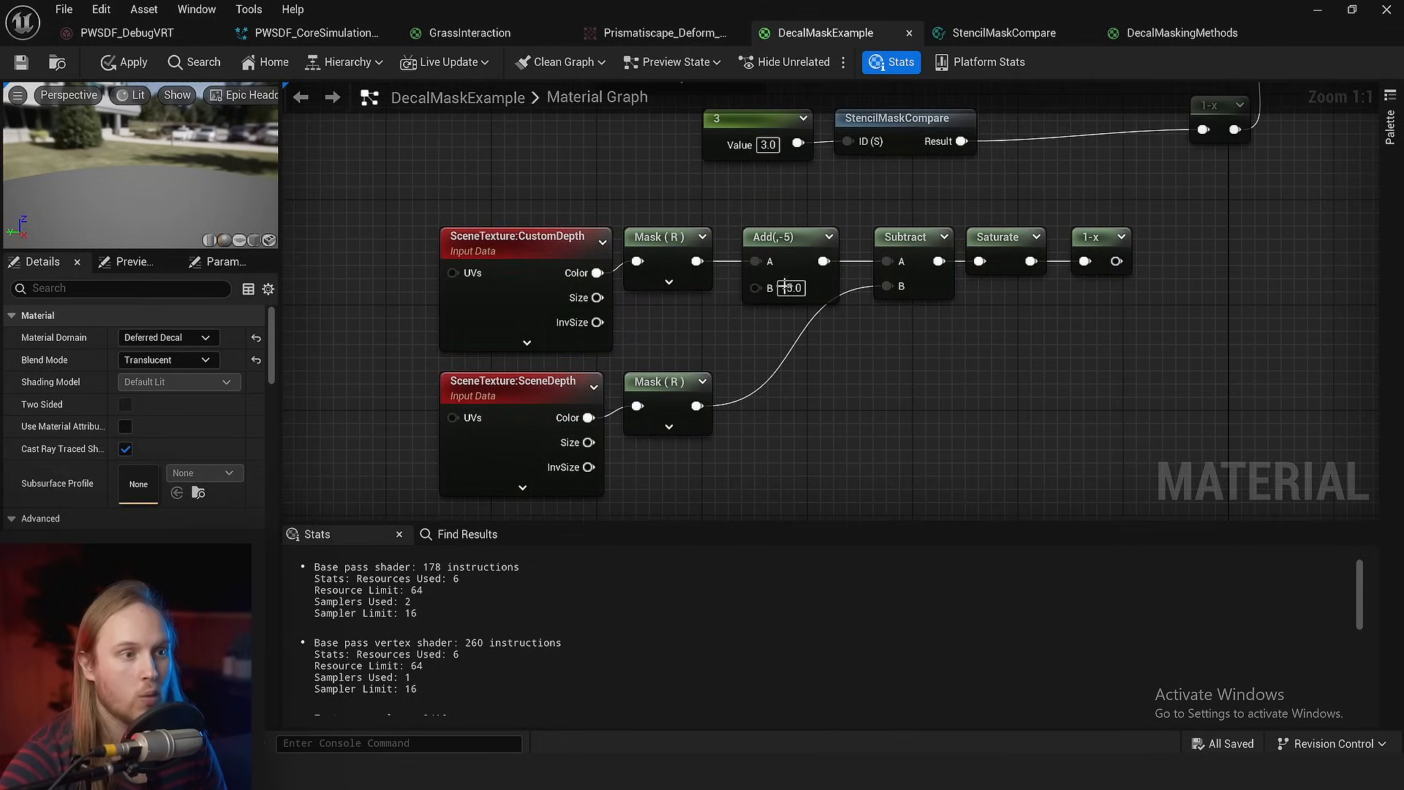
- Examine the depth comparison's Subtract node, its two masked depth inputs, and the Add node's -5 bias
right_drag(921, 282, 858, 286)
click(830, 278)
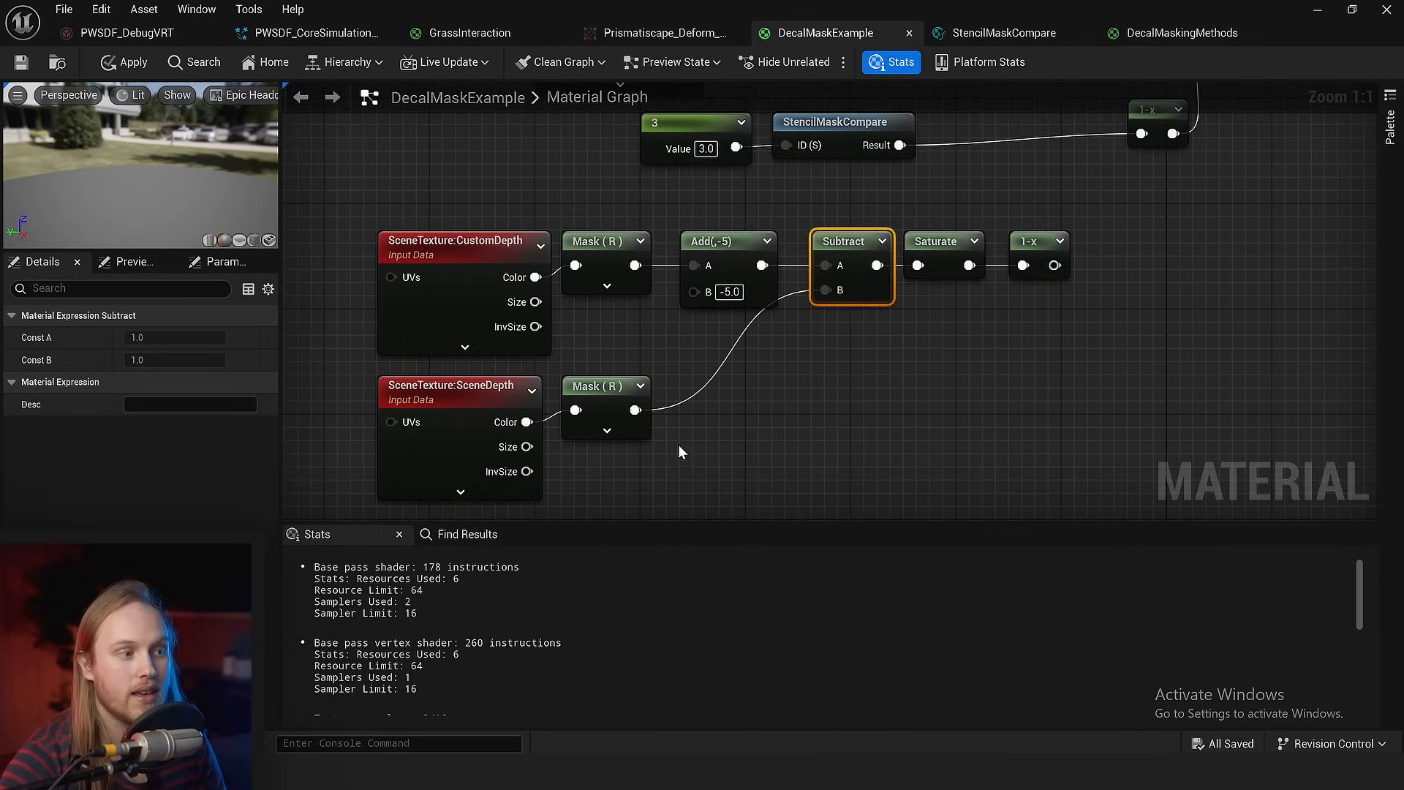
drag(357, 395, 648, 417)
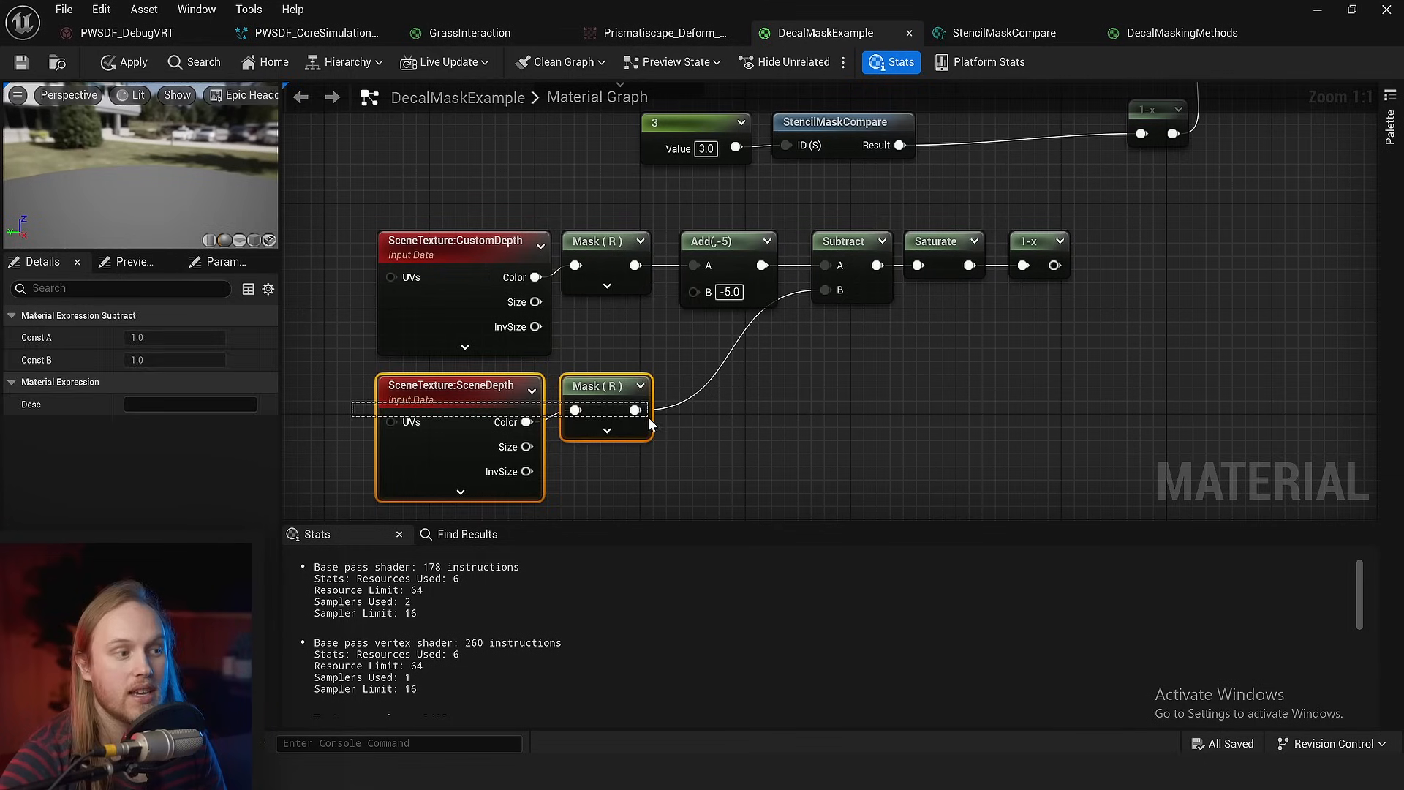
click(481, 195)
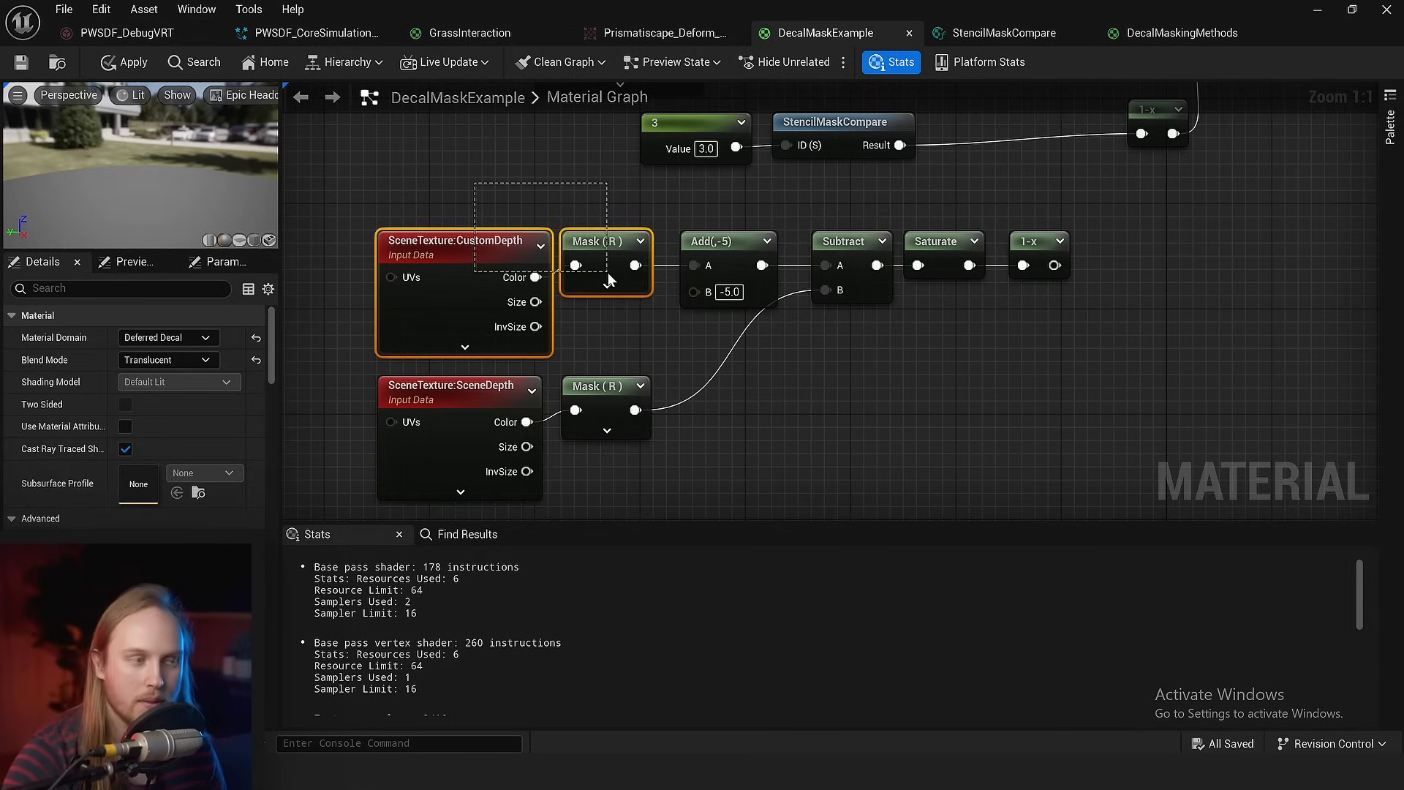
drag(608, 279, 613, 284)
scroll(724, 252, up, 5)
click(714, 253)
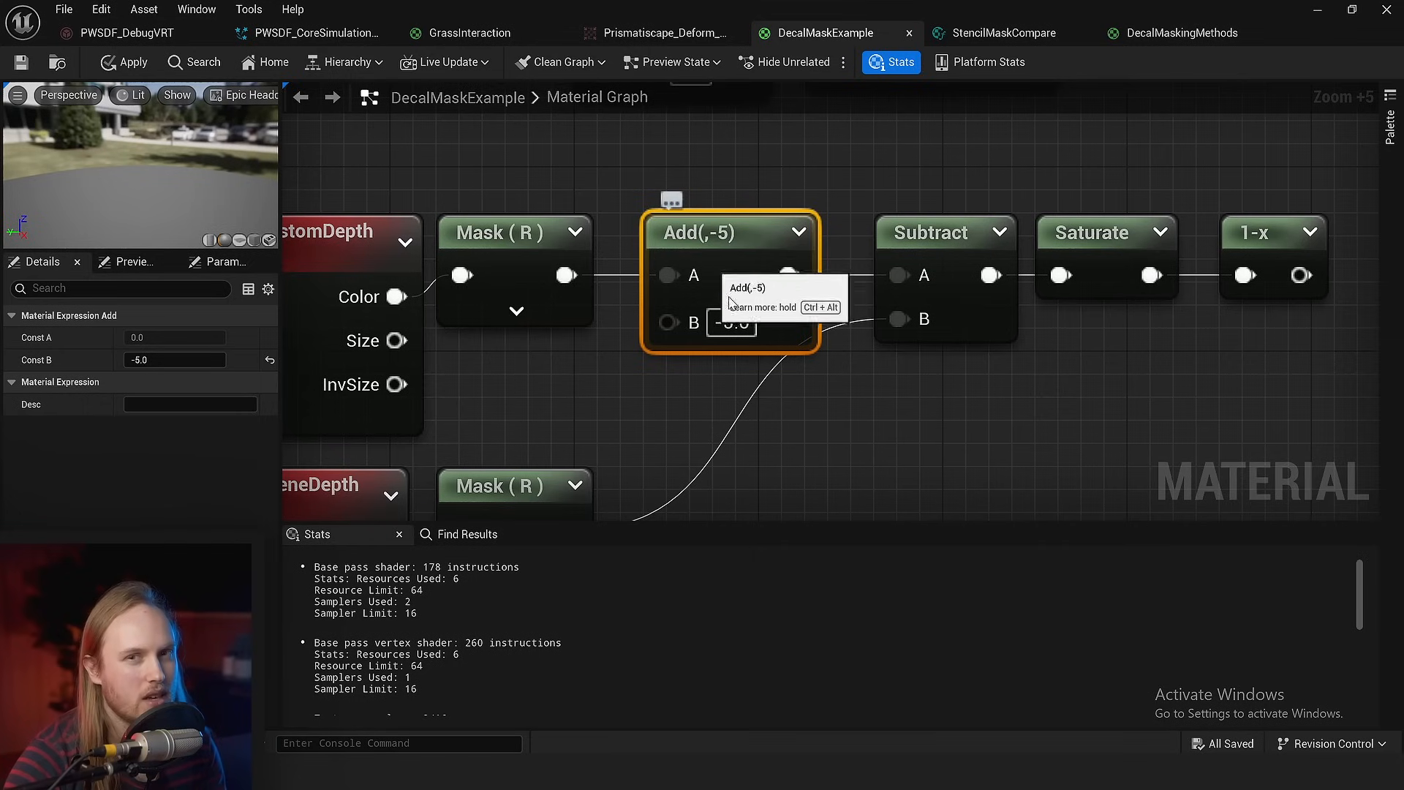
scroll(934, 458, down, 5)
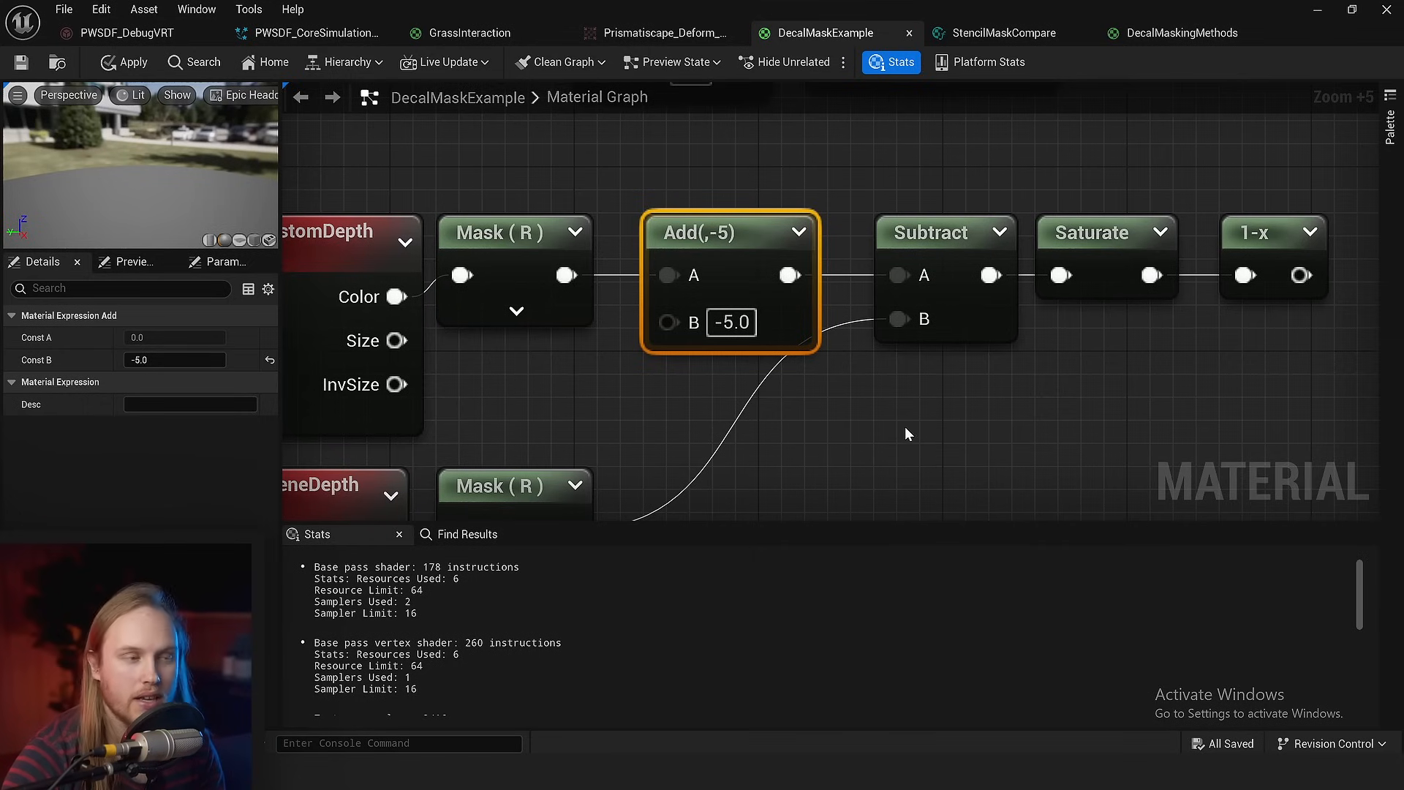
click(896, 424)
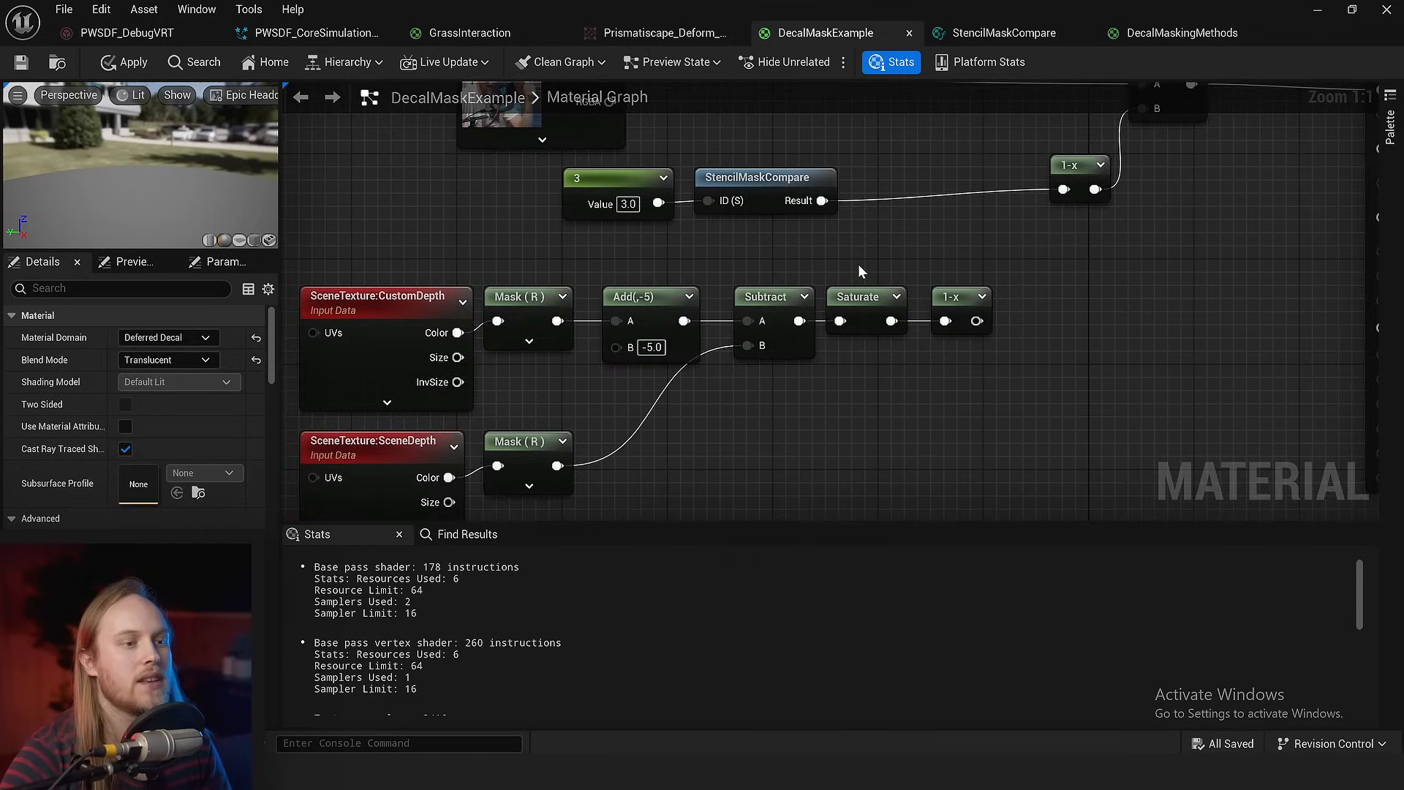
- Compare the SceneTexture:CustomDepth branch with the SceneTexture:SceneDepth branch that feeds the Subtract node
drag(958, 339, 965, 342)
right_drag(1059, 331, 982, 358)
click(983, 358)
right_drag(427, 295, 571, 253)
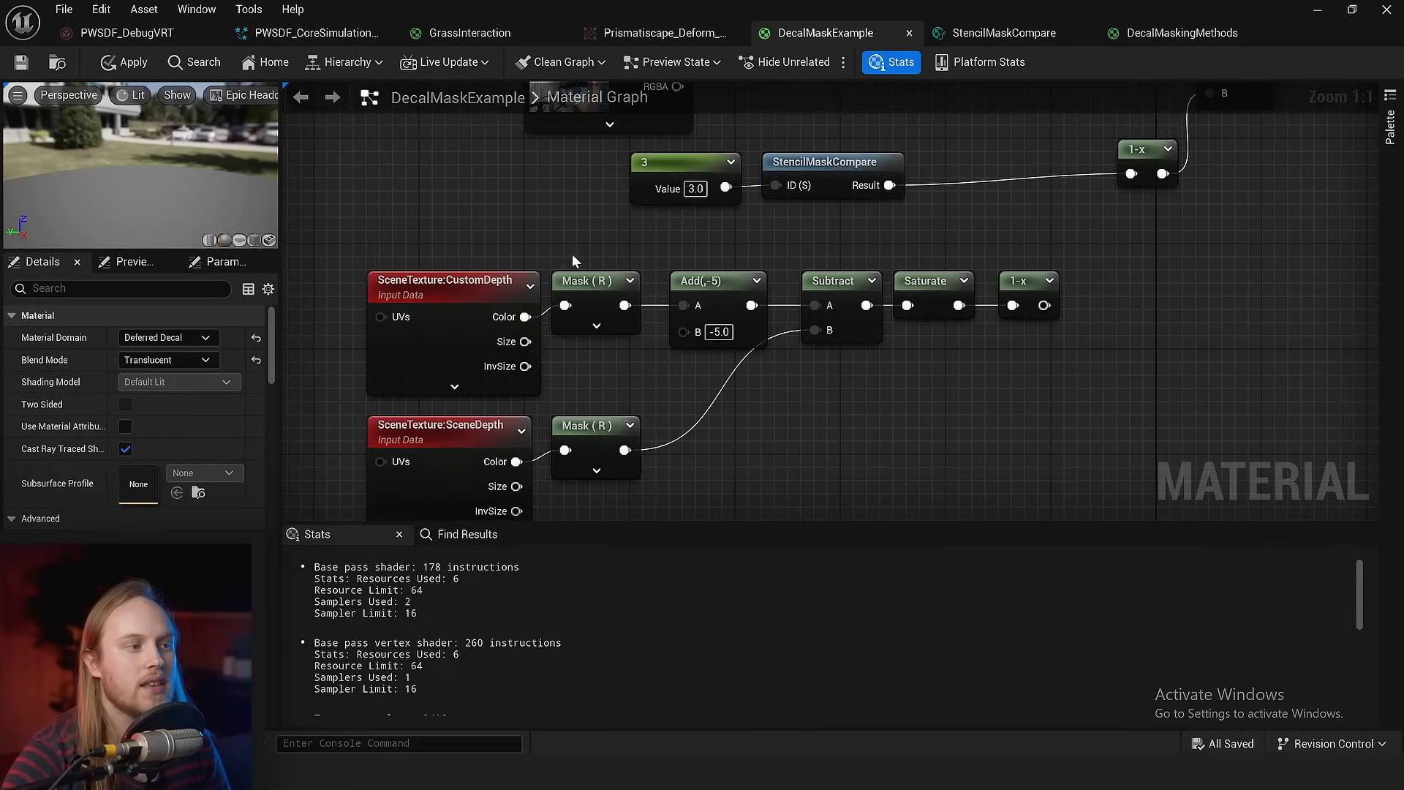
drag(593, 253, 481, 294)
click(476, 290)
right_drag(684, 484, 665, 440)
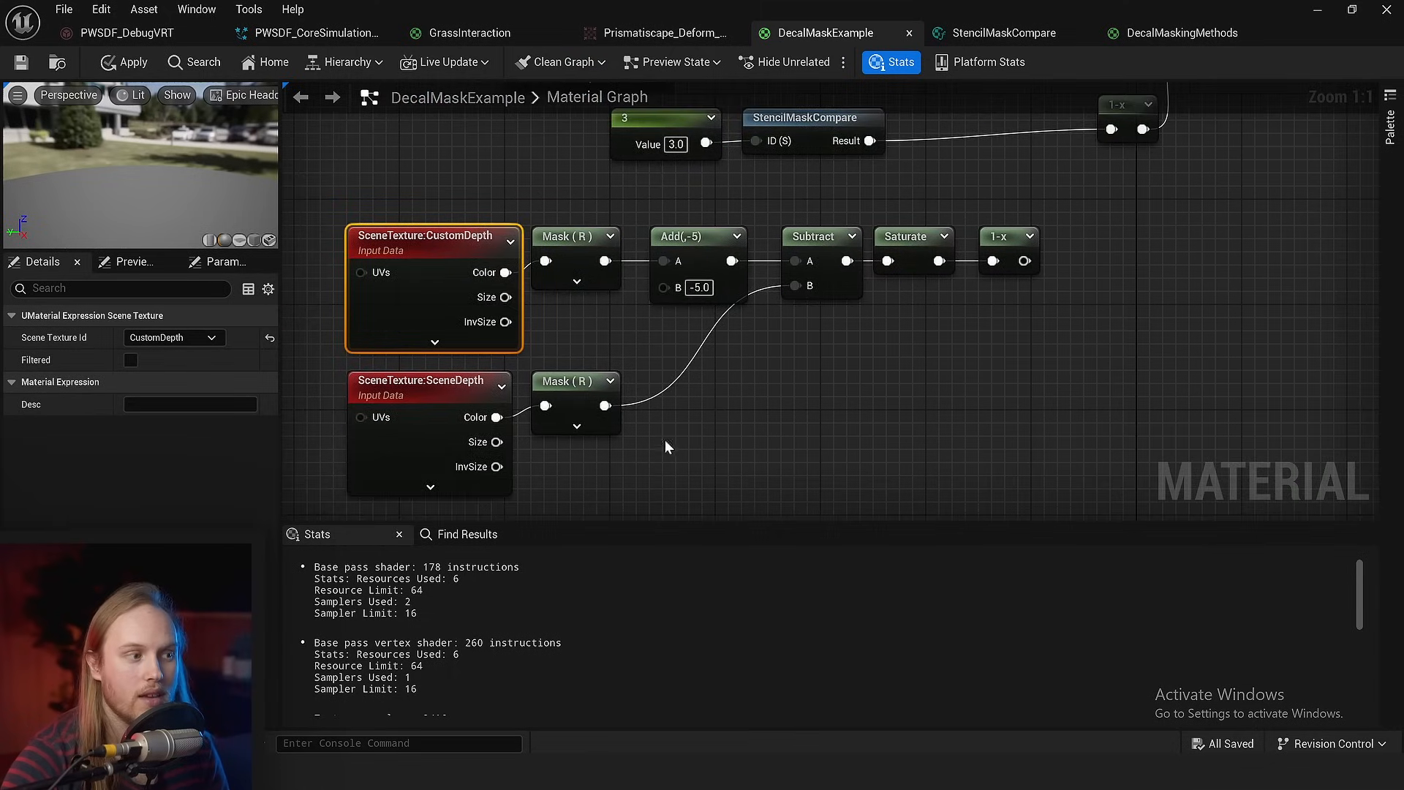
drag(664, 443, 432, 417)
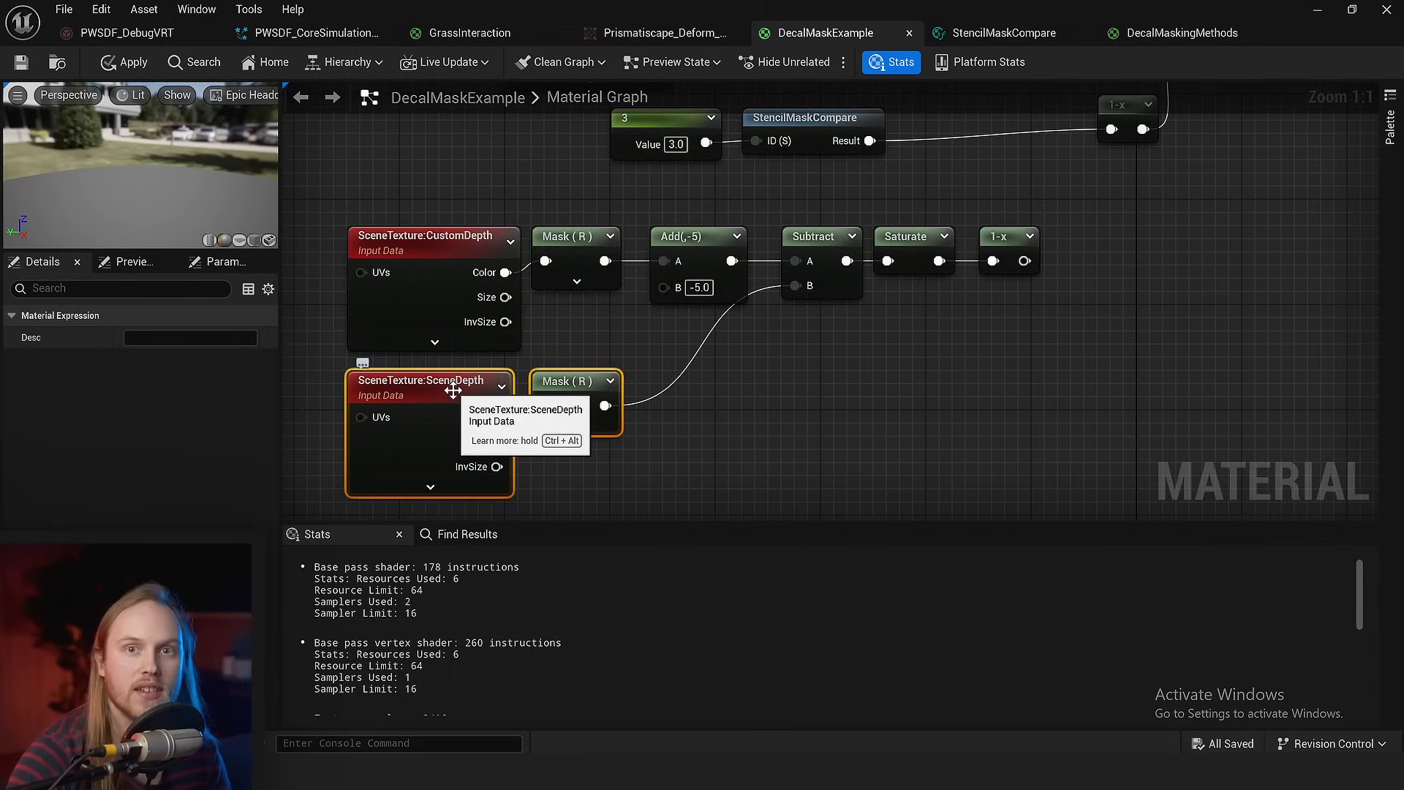
click(870, 416)
- Return to the level, select Cube7, and examine its mask over the front cube in the enlarged viewport
click(1316, 12)
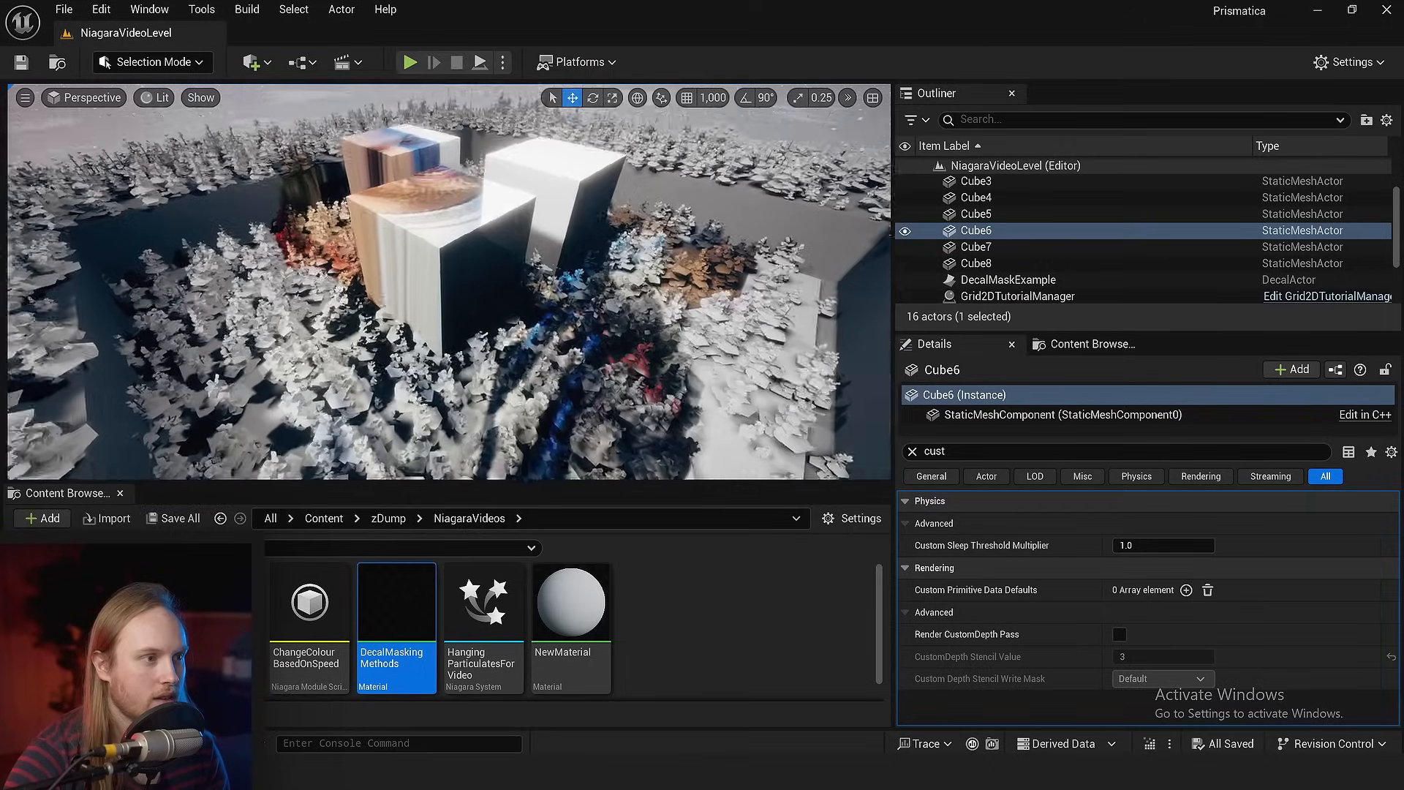
right_drag(449, 281, 592, 166)
click(593, 166)
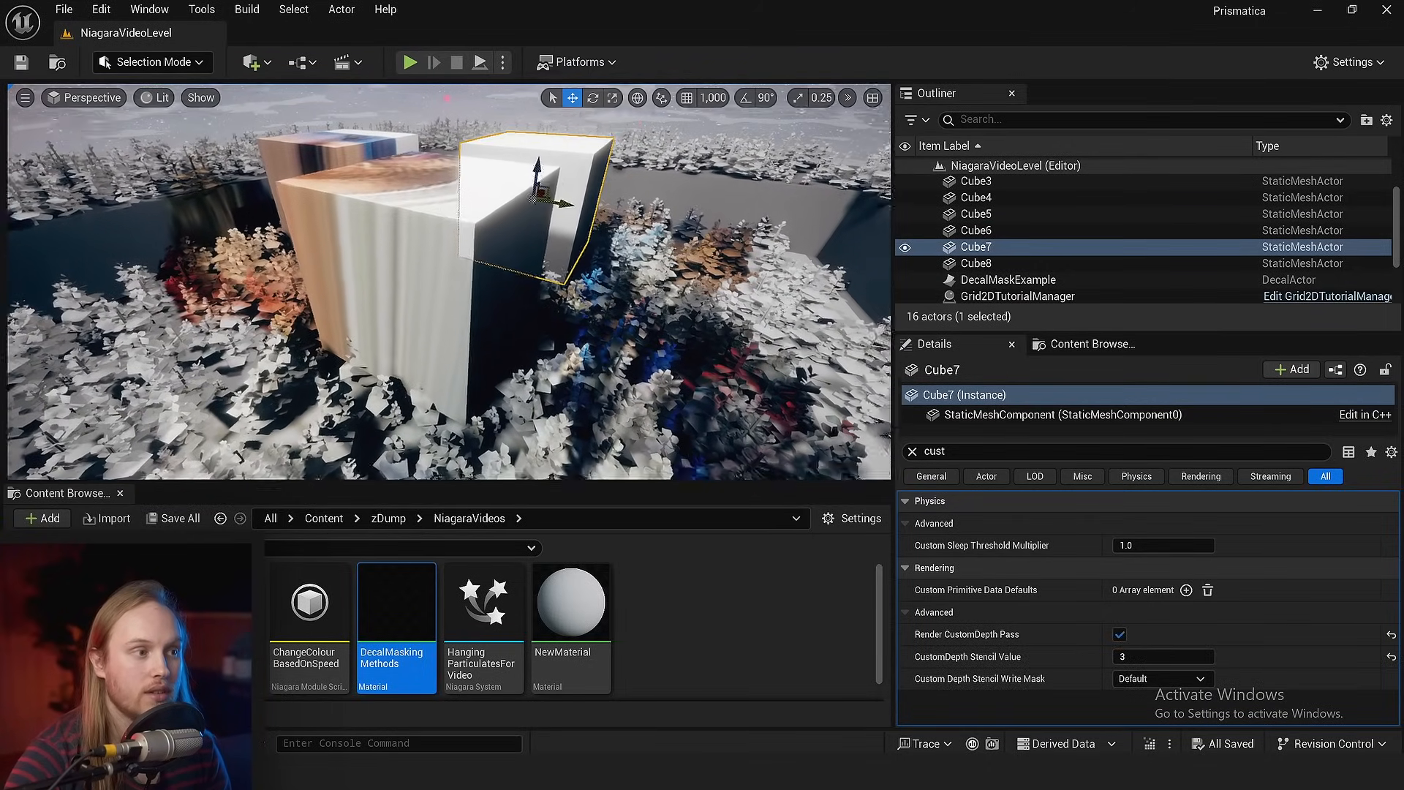
right_drag(454, 166, 488, 260)
key(F11)
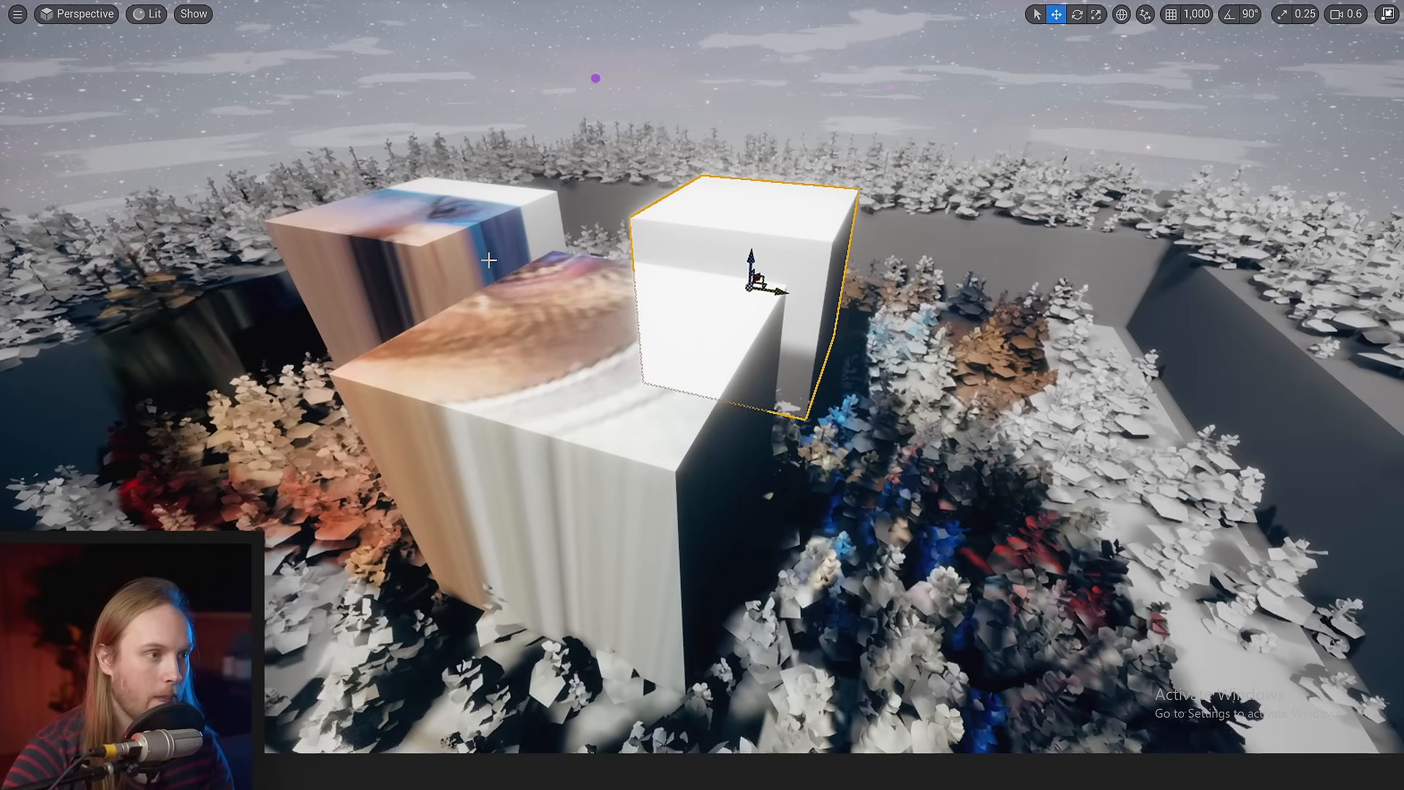
right_drag(717, 301, 711, 370)
key(g)
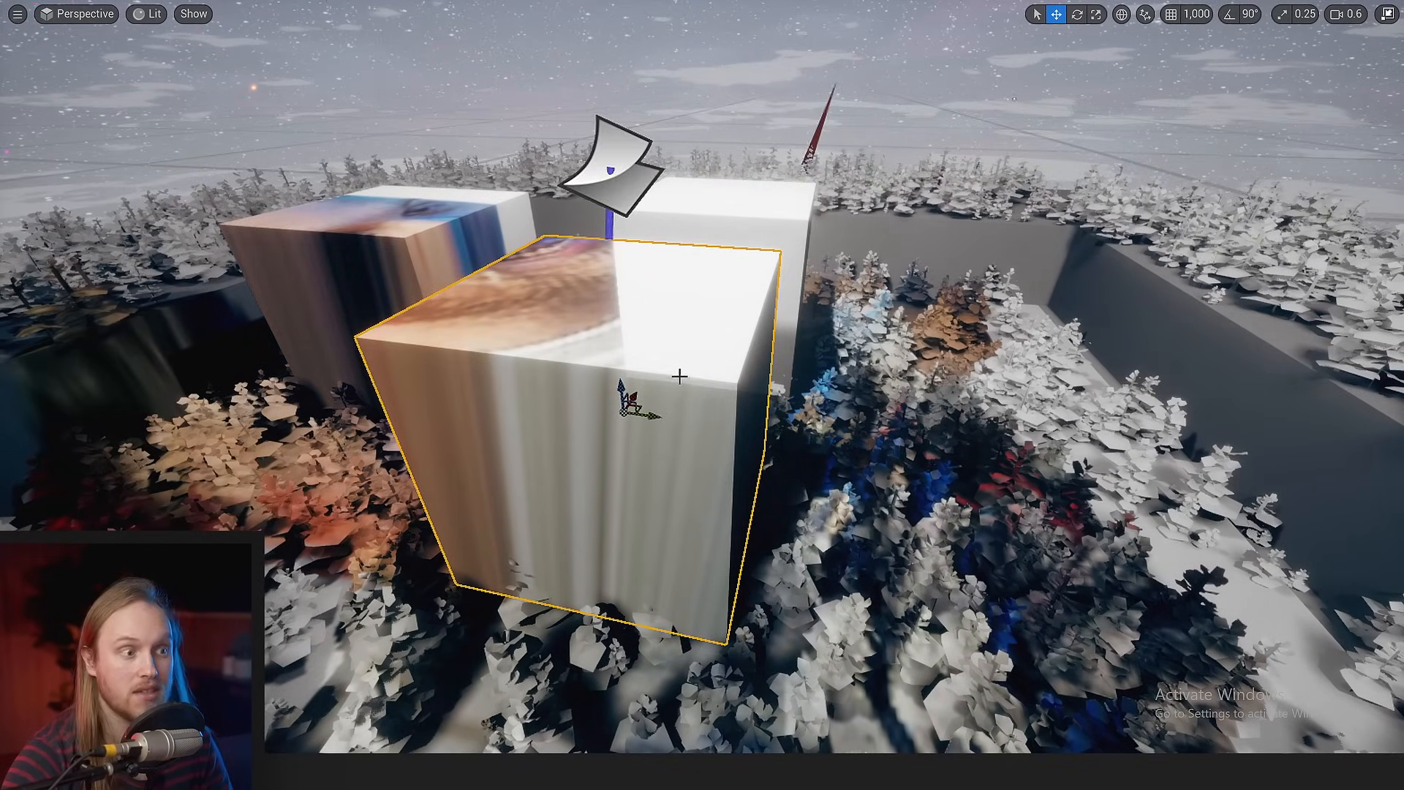
- Inspect Cube7 and the front cube from other sides, switching game view on and off
key(g)
right_drag(614, 510, 614, 509)
mouse_move(615, 509)
right_down()
mouse_move(585, 505)
mouse_move(702, 512)
mouse_move(585, 505)
mouse_move(615, 497)
right_up()
scroll(615, 510, up, 4)
click(617, 509)
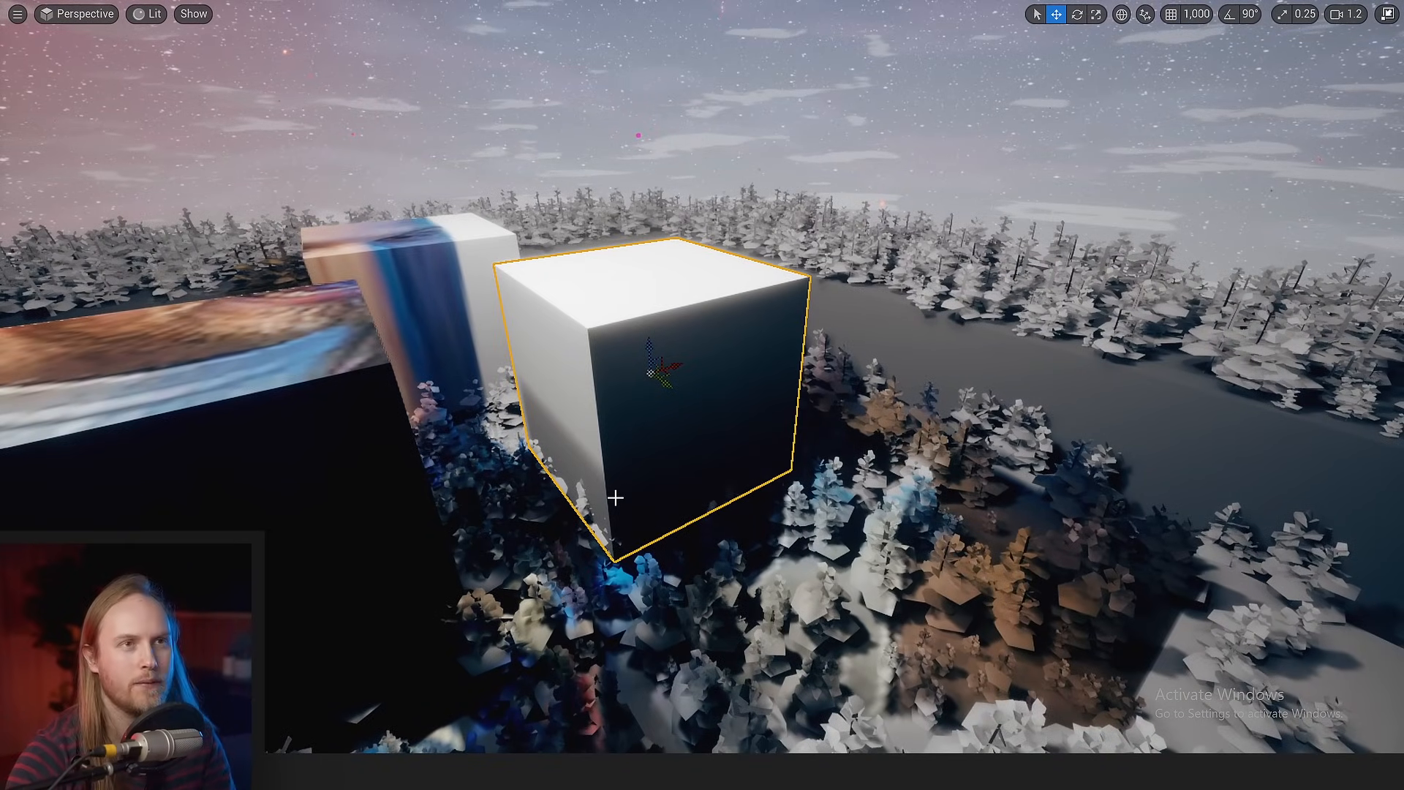
right_drag(621, 476, 727, 550)
key(g)
scroll(694, 604, down, 7)
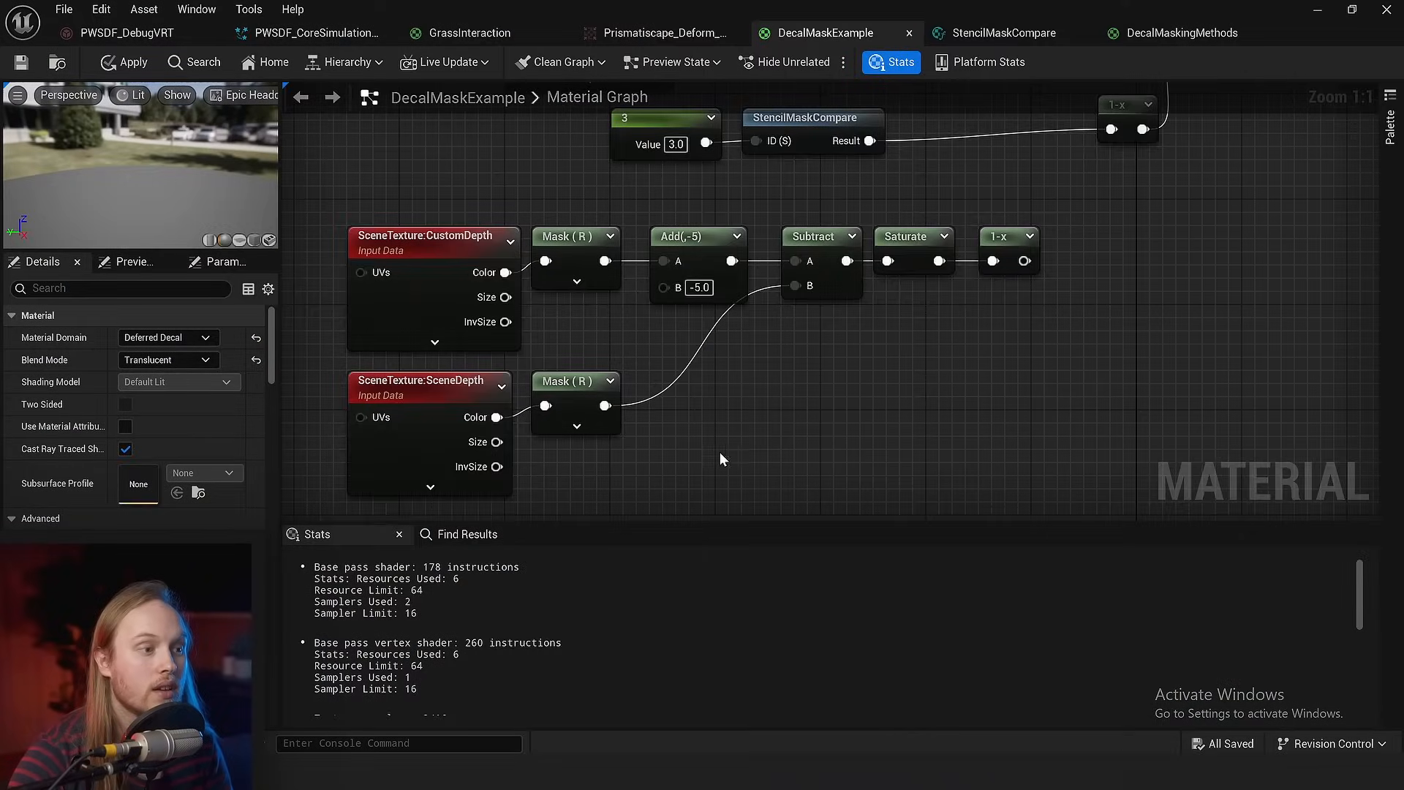
- Return to the DecalMaskExample graph and shift the whole depth comparison chain further from the inverted stencil output
right_drag(718, 415, 560, 521)
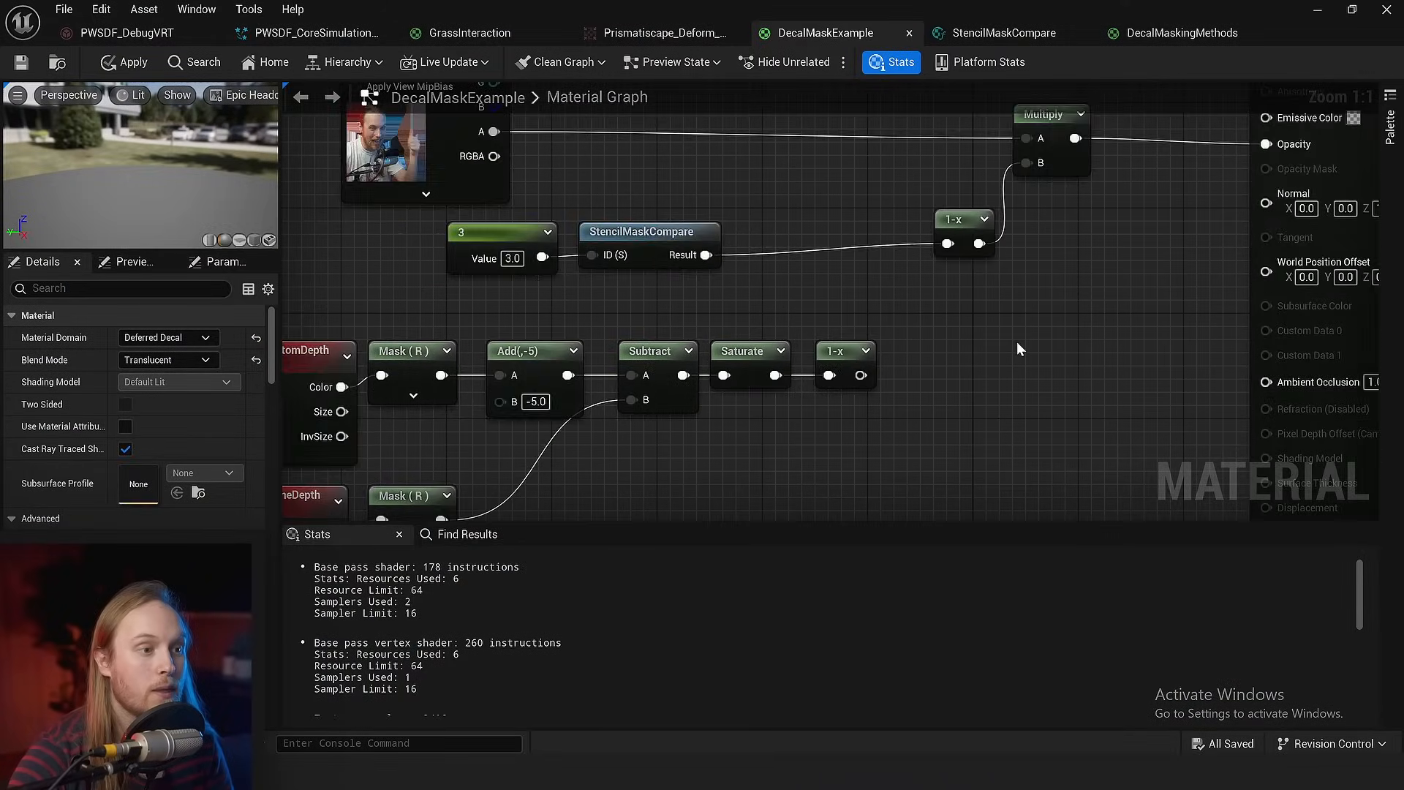
scroll(1016, 341, down, 2)
right_drag(980, 342, 1039, 302)
drag(1036, 294, 465, 410)
drag(450, 261, 380, 270)
drag(443, 228, 384, 219)
right_drag(874, 242, 888, 373)
scroll(888, 373, up, 2)
click(897, 331)
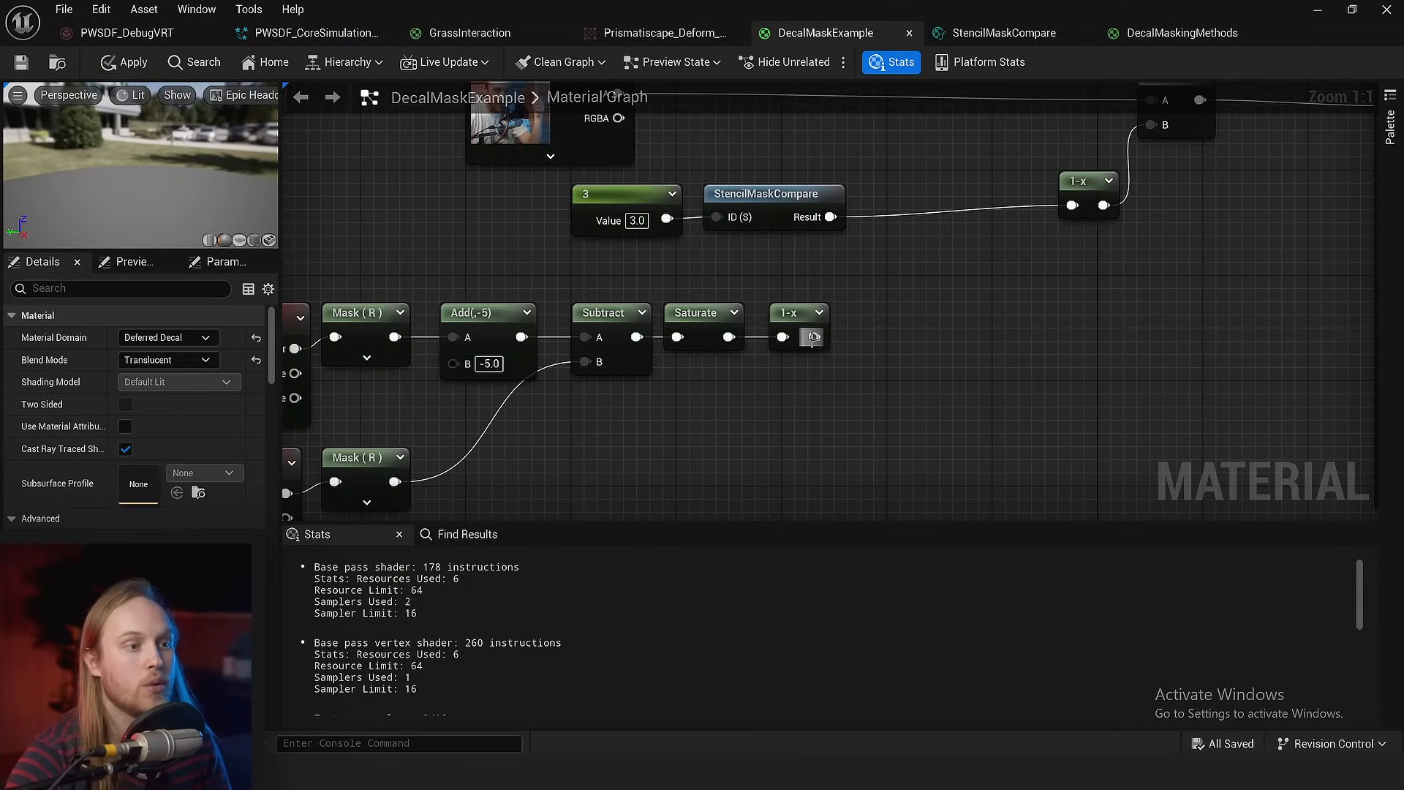
- Add a Multiply node combining the StencilMaskCompare result with the depth chain's 1-x output, feeding the final 1-x
right_drag(842, 268, 798, 295)
drag(799, 299, 607, 234)
drag(710, 221, 670, 247)
drag(746, 270, 810, 256)
text(mult)
key(Return)
drag(769, 364, 1029, 232)
right_drag(1042, 217, 938, 276)
drag(937, 274, 899, 311)
- Move the depth comparison chain up directly beneath the stencil nodes and review the Multiply and final 1-x connections
scroll(848, 366, down, 2)
right_drag(860, 399, 956, 344)
drag(956, 461, 474, 281)
drag(483, 278, 471, 252)
scroll(976, 285, up, 1)
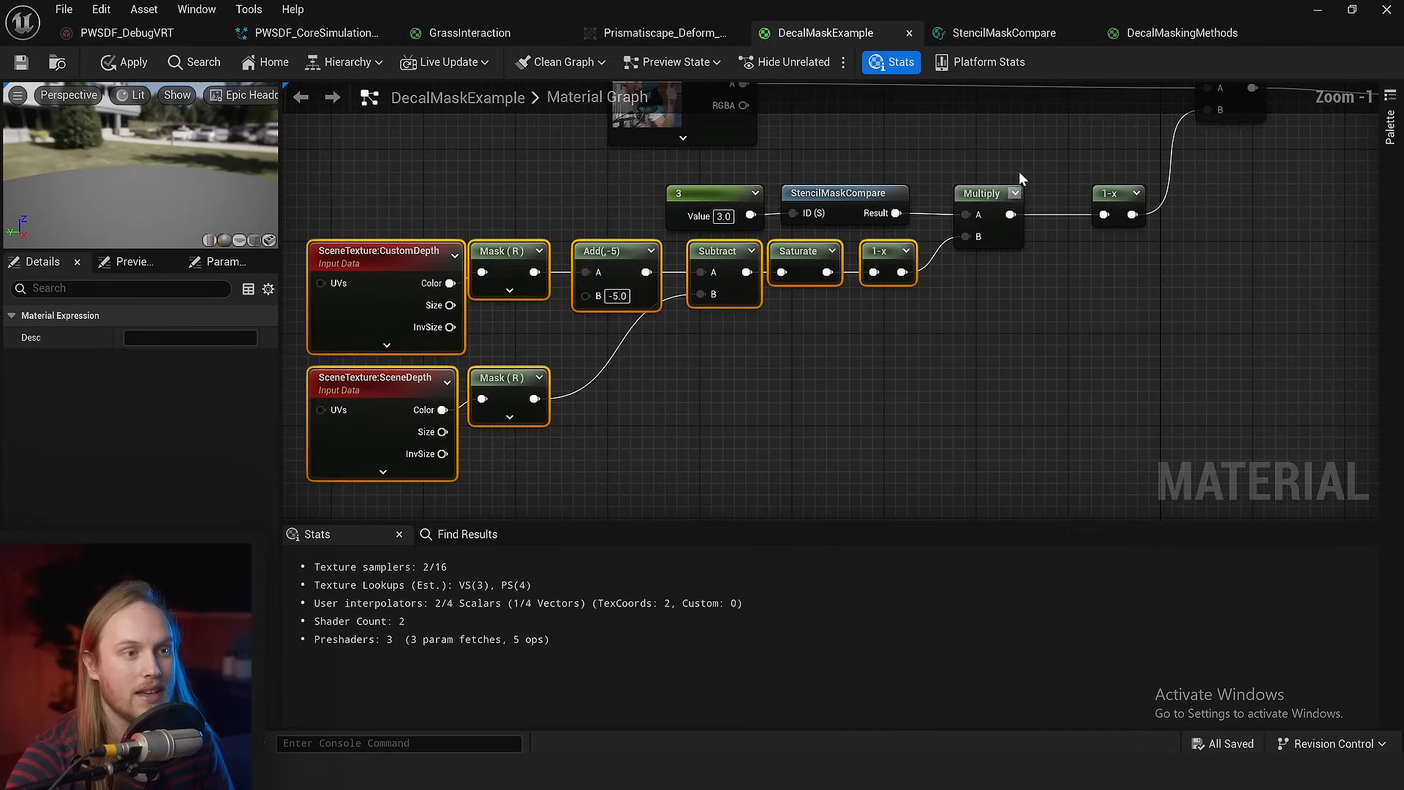
drag(1019, 159, 880, 281)
click(1022, 172)
right_drag(1022, 172, 867, 256)
drag(931, 247, 985, 353)
click(987, 356)
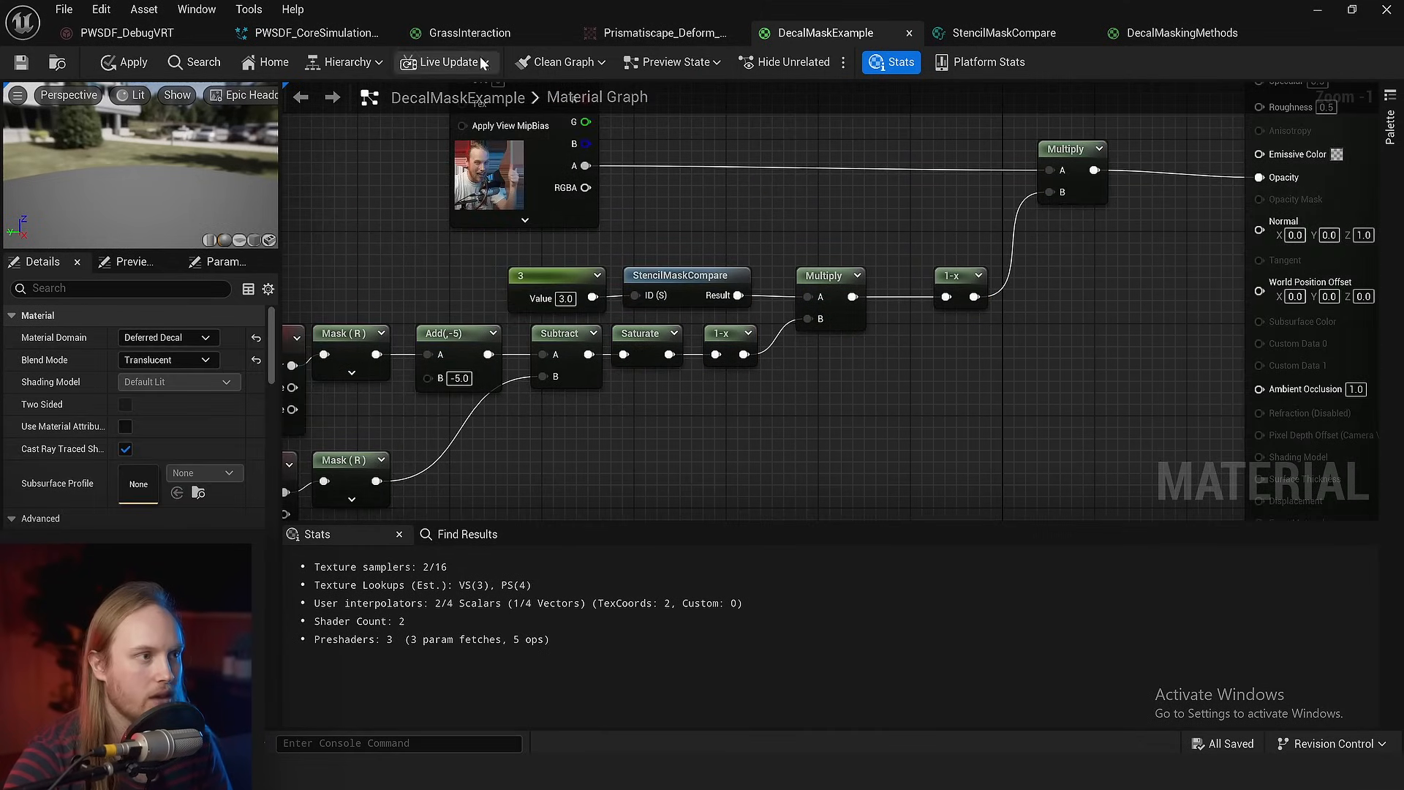
- Shrink the material editor to a floating window, save the material, and move the window clear of the cubes
double_click(547, 40)
click(704, 191)
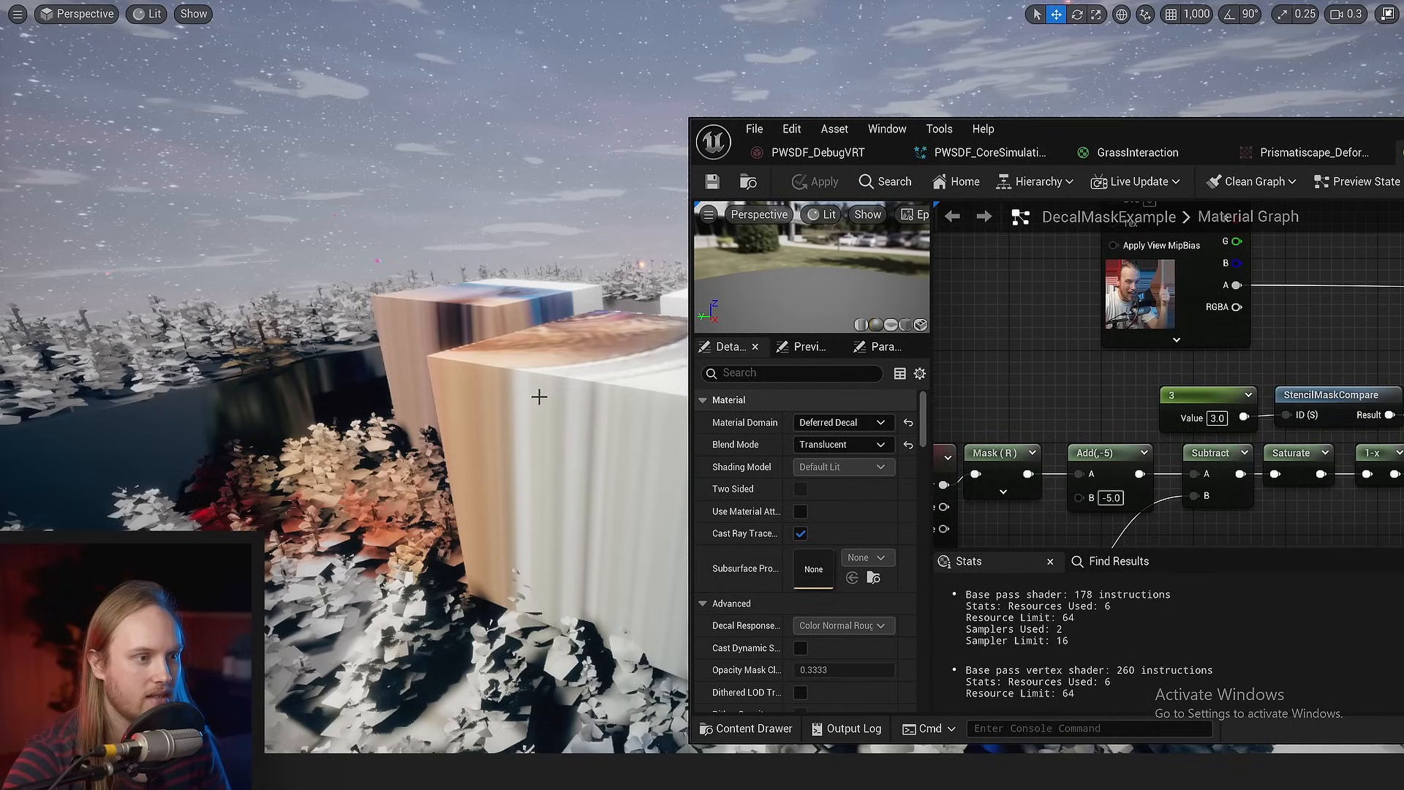
right_drag(538, 398, 585, 395)
drag(1060, 137, 1353, 144)
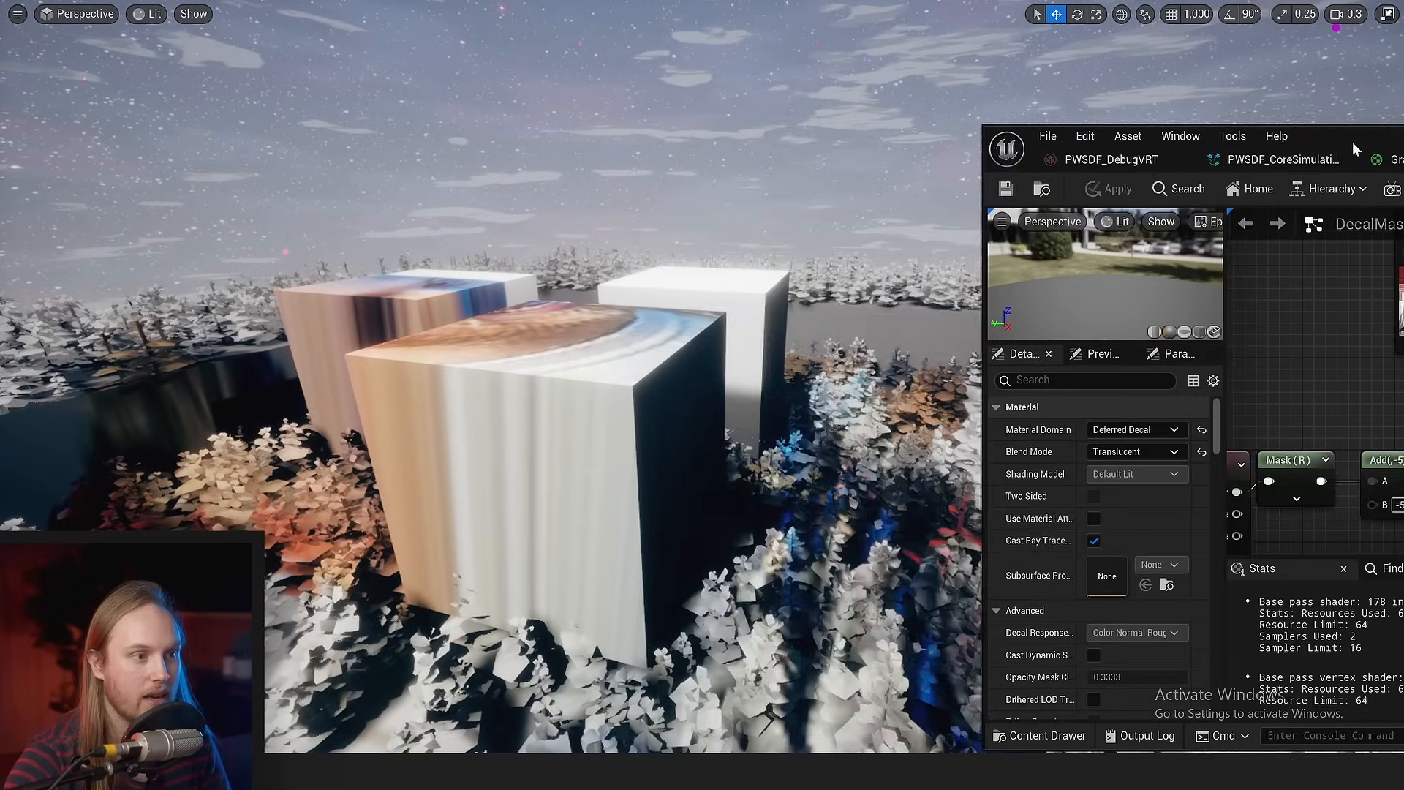
- Inspect from several angles how the decal renders on the front cube overlapping Cube7
mouse_move(618, 368)
right_down()
mouse_move(596, 368)
mouse_move(622, 363)
right_up()
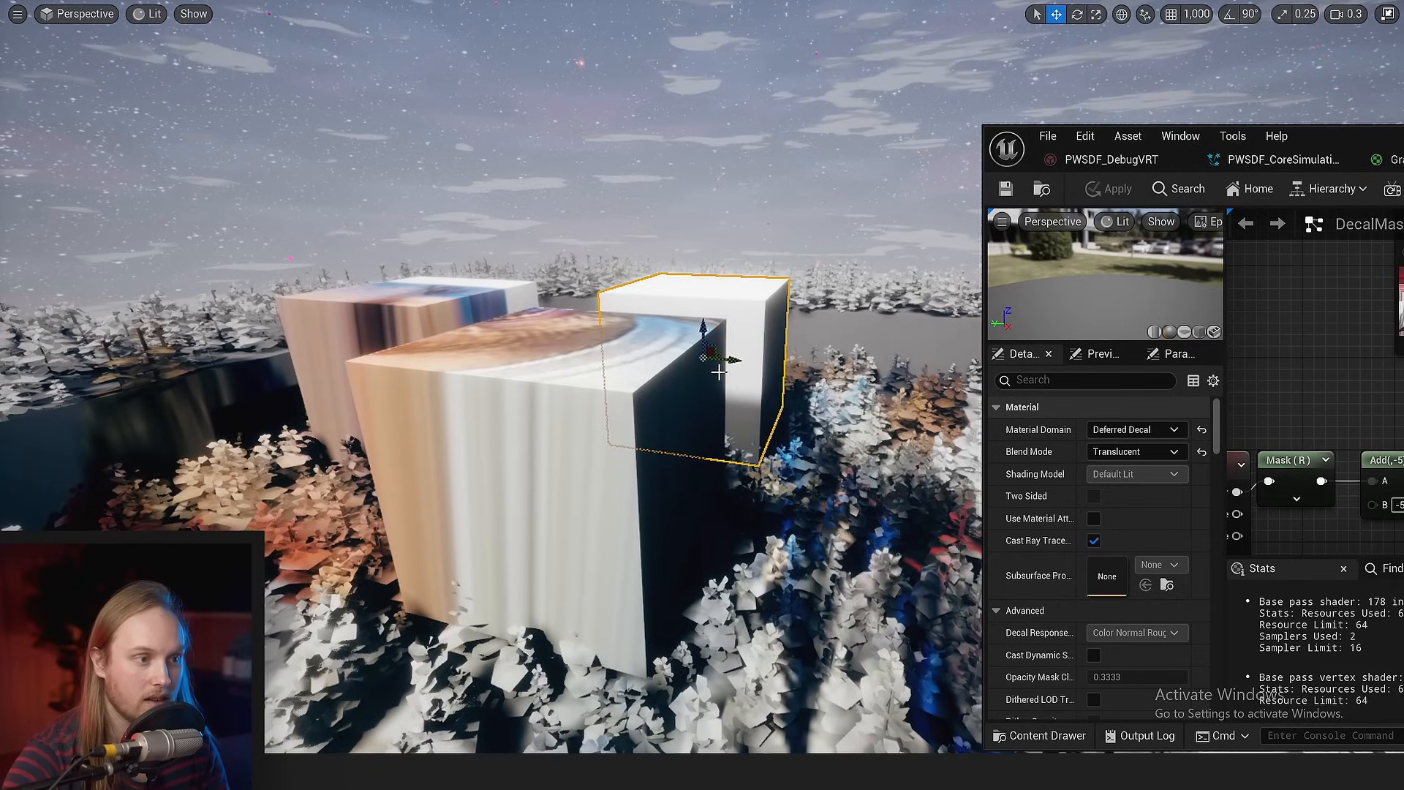
key(g)
right_drag(719, 372, 878, 406)
key(g)
scroll(741, 374, up, 4)
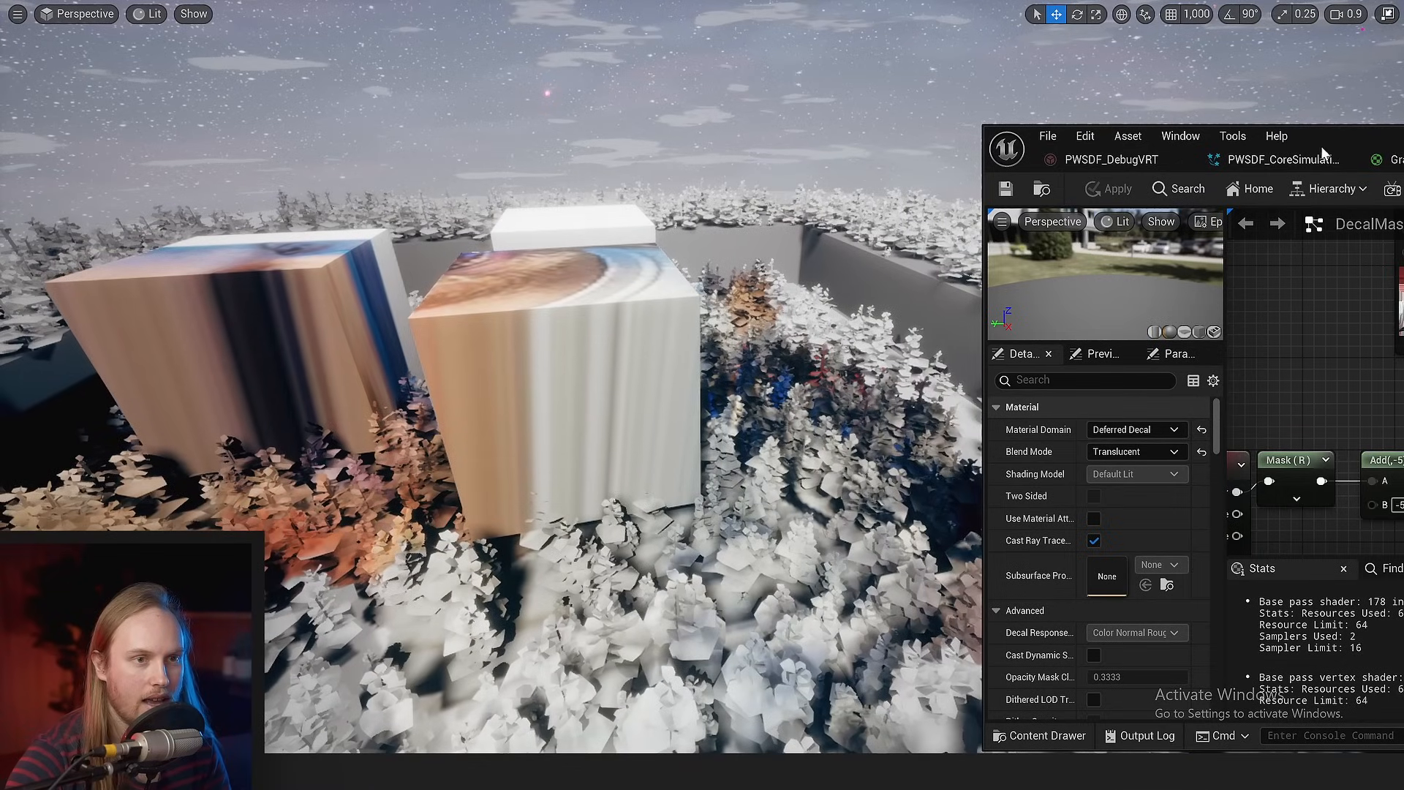
- Wire the mask Multiply straight into the opacity Multiply's B input, bypassing the final 1-x, and save the material
drag(1321, 146, 999, 57)
right_drag(1140, 314, 1265, 322)
drag(1098, 355, 1295, 251)
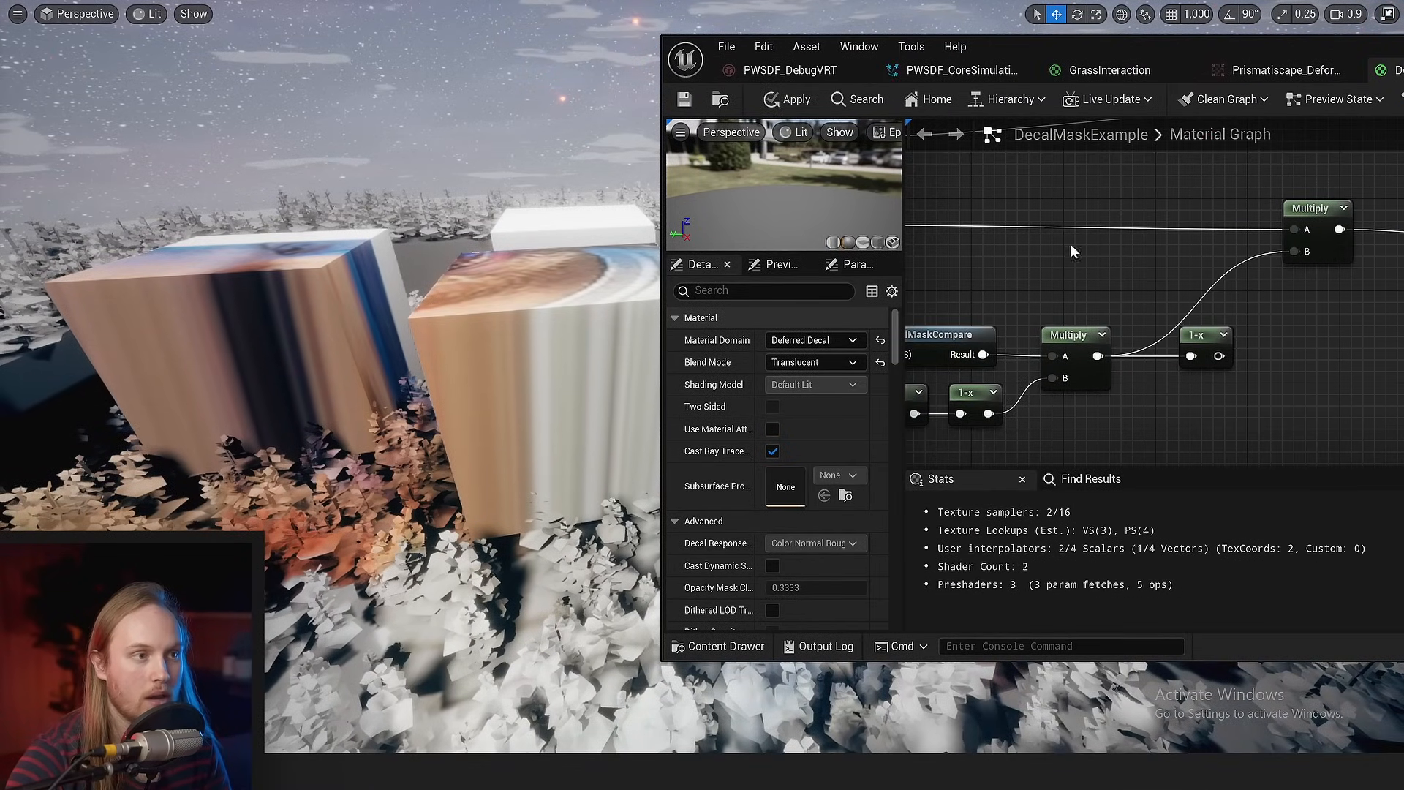
click(688, 101)
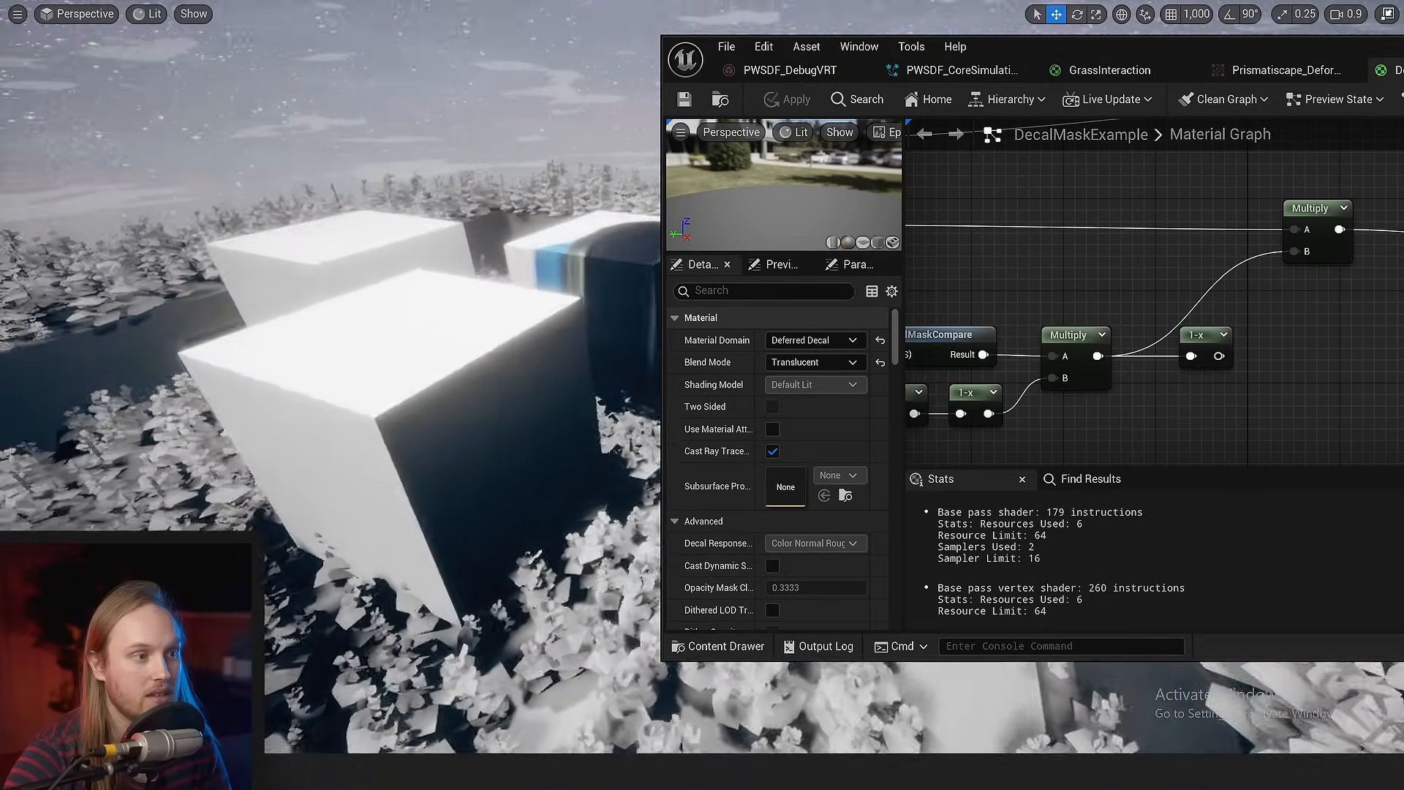
right_drag(329, 329, 406, 347)
- Disconnect the depth chain from the mask Multiply's B input, save the material, and inspect the cubes
scroll(366, 380, down, 3)
mouse_move(1090, 452)
right_down()
mouse_move(1178, 389)
mouse_move(1104, 438)
right_up()
scroll(1104, 437, down, 1)
scroll(1104, 437, up, 2)
alt+click(1083, 394)
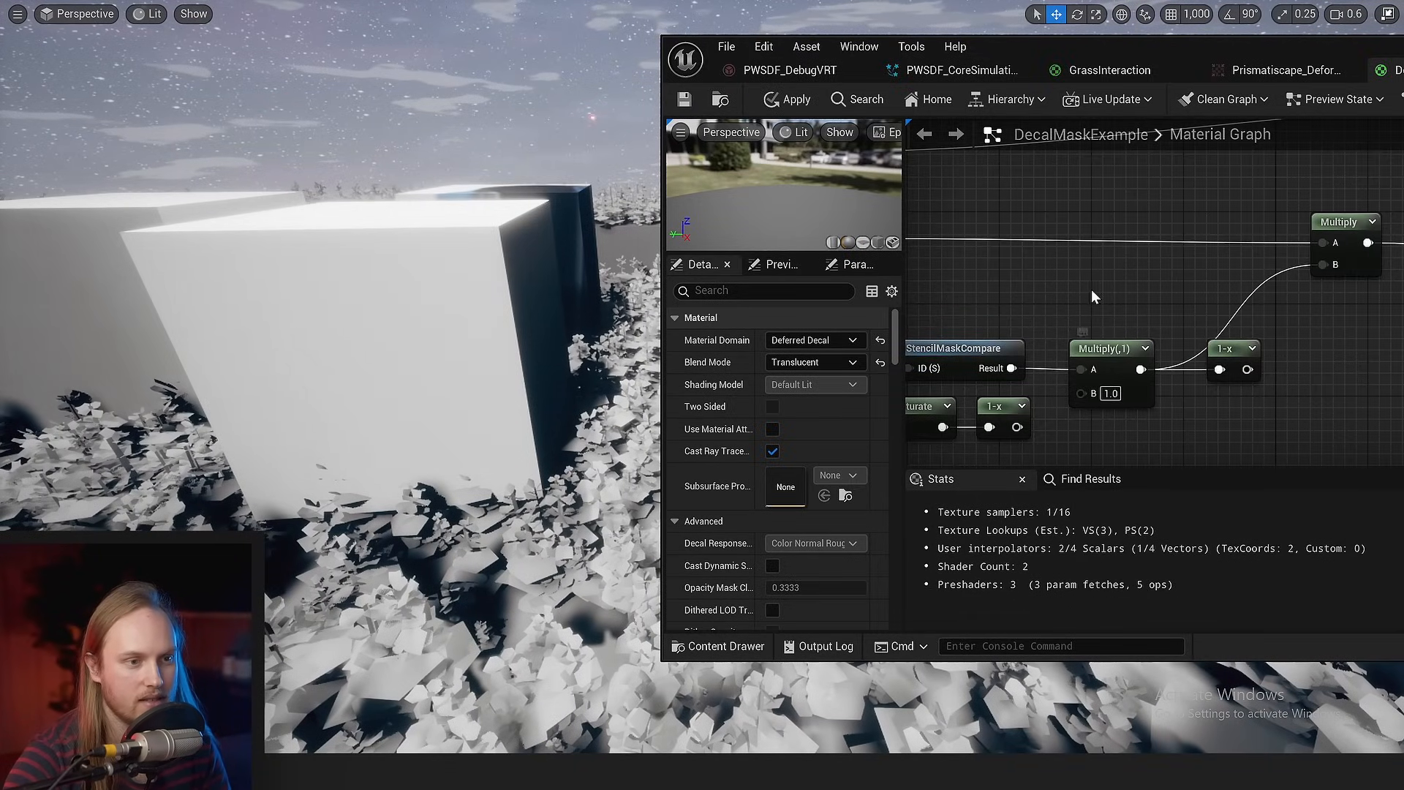
click(684, 100)
right_drag(409, 351, 263, 358)
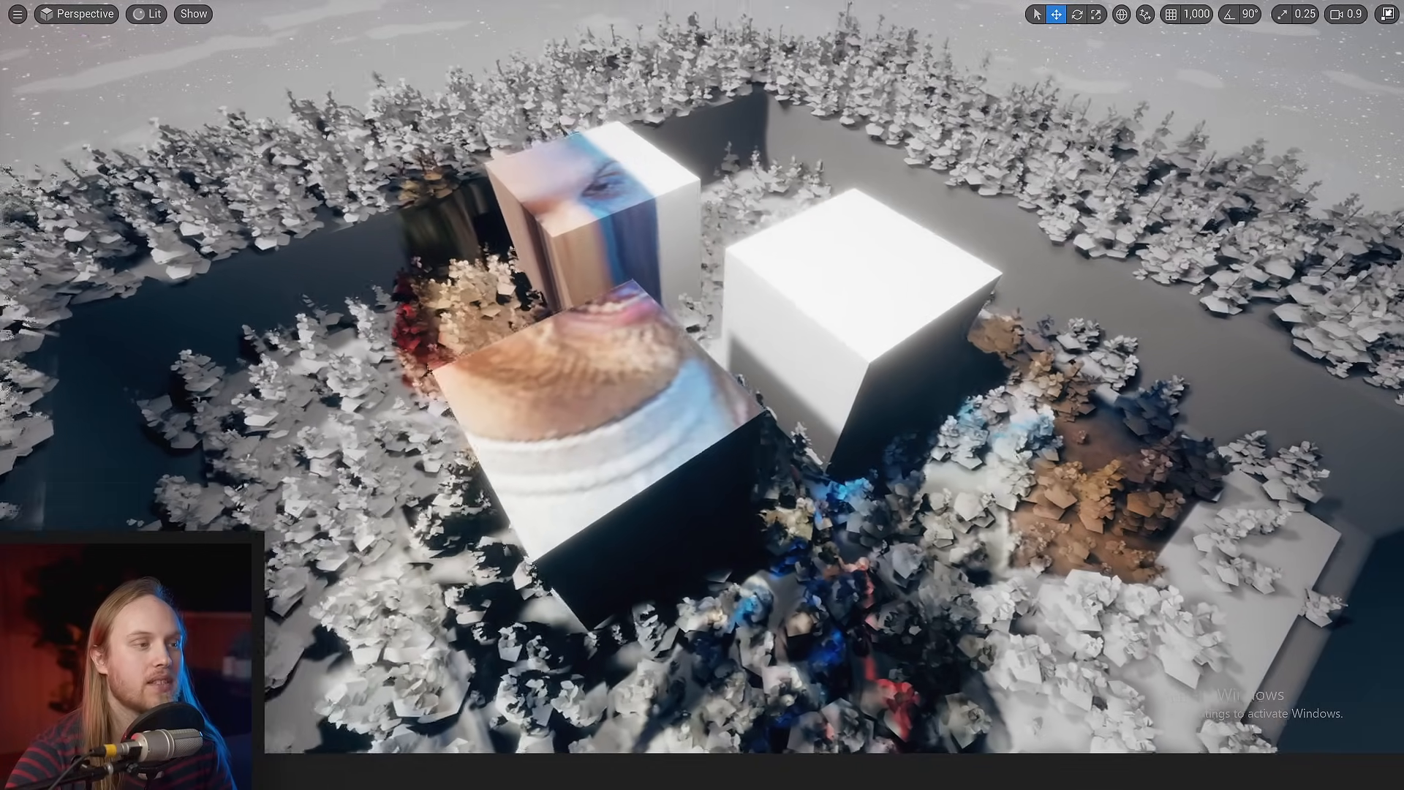
- Examine the decal and the masked cube from above in the enlarged viewport, and select the masked cube
right_drag(804, 395, 827, 389)
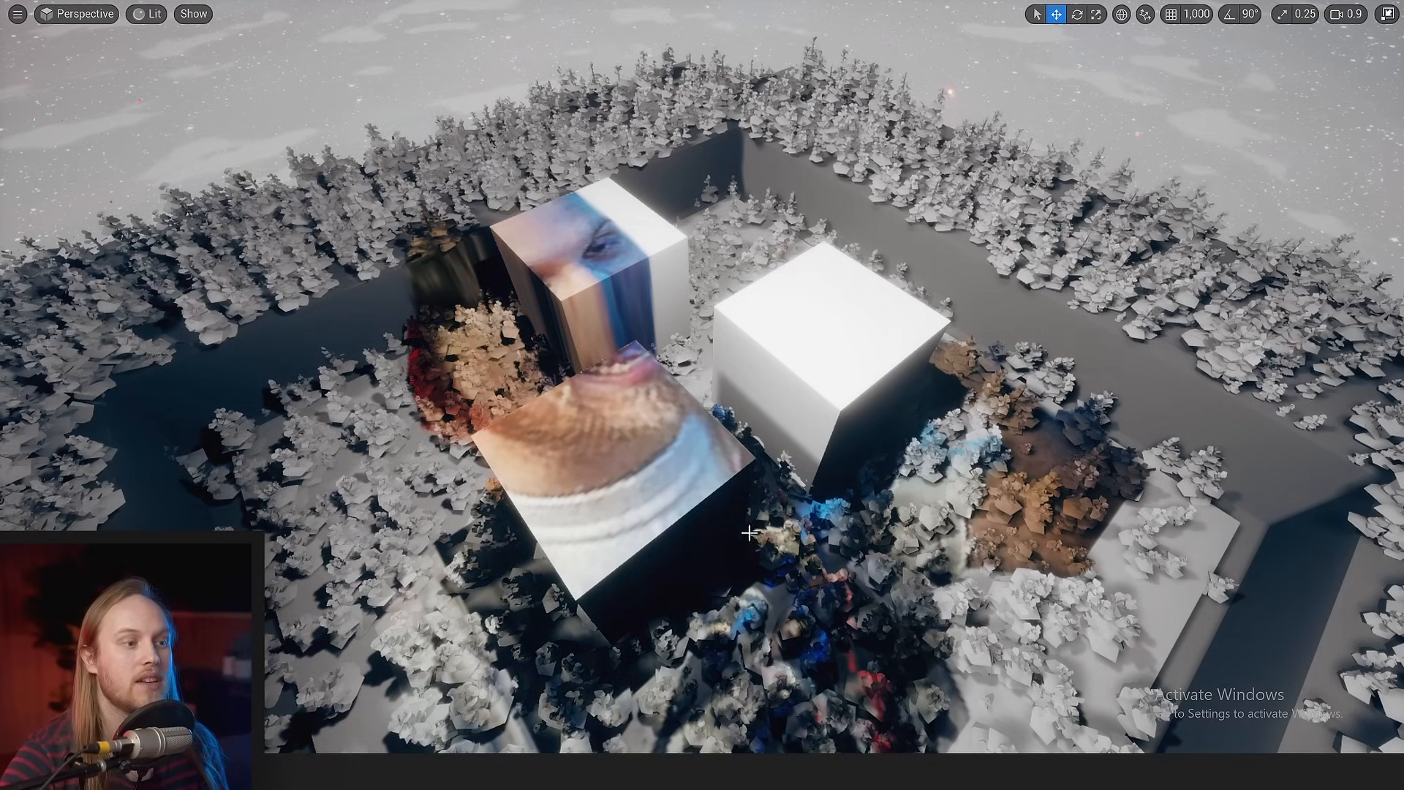
right_drag(748, 533, 745, 496)
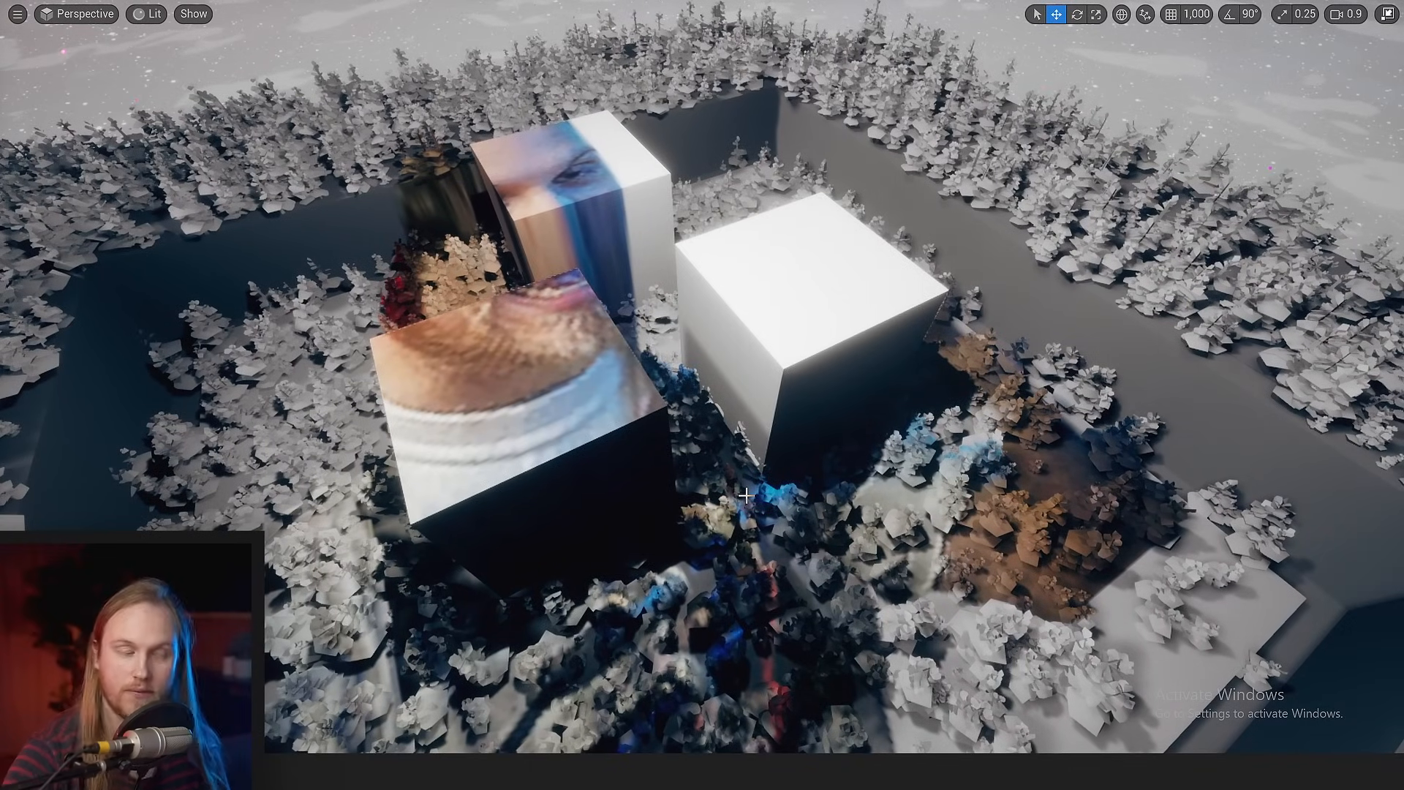
mouse_move(786, 417)
right_down()
mouse_move(737, 398)
mouse_move(792, 410)
right_up()
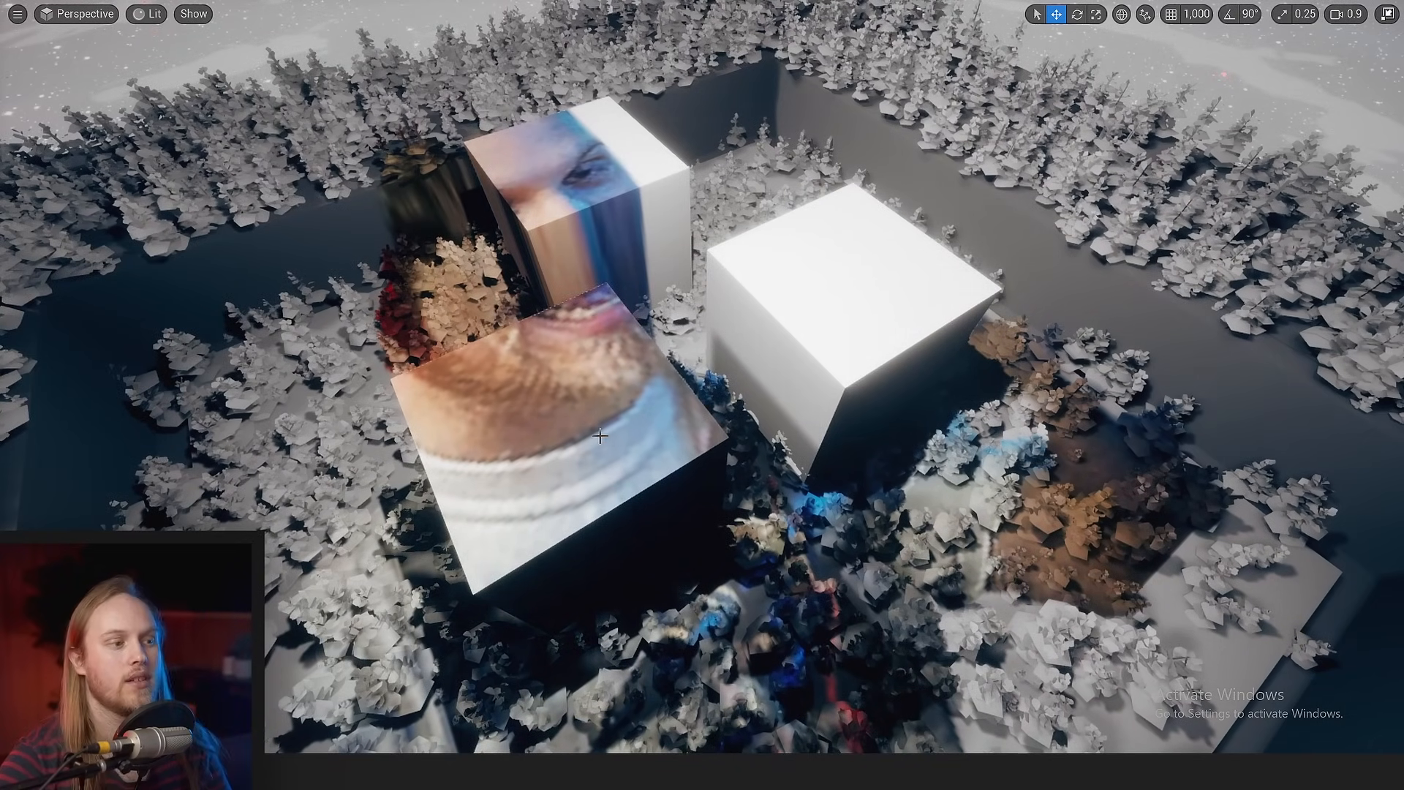
click(870, 296)
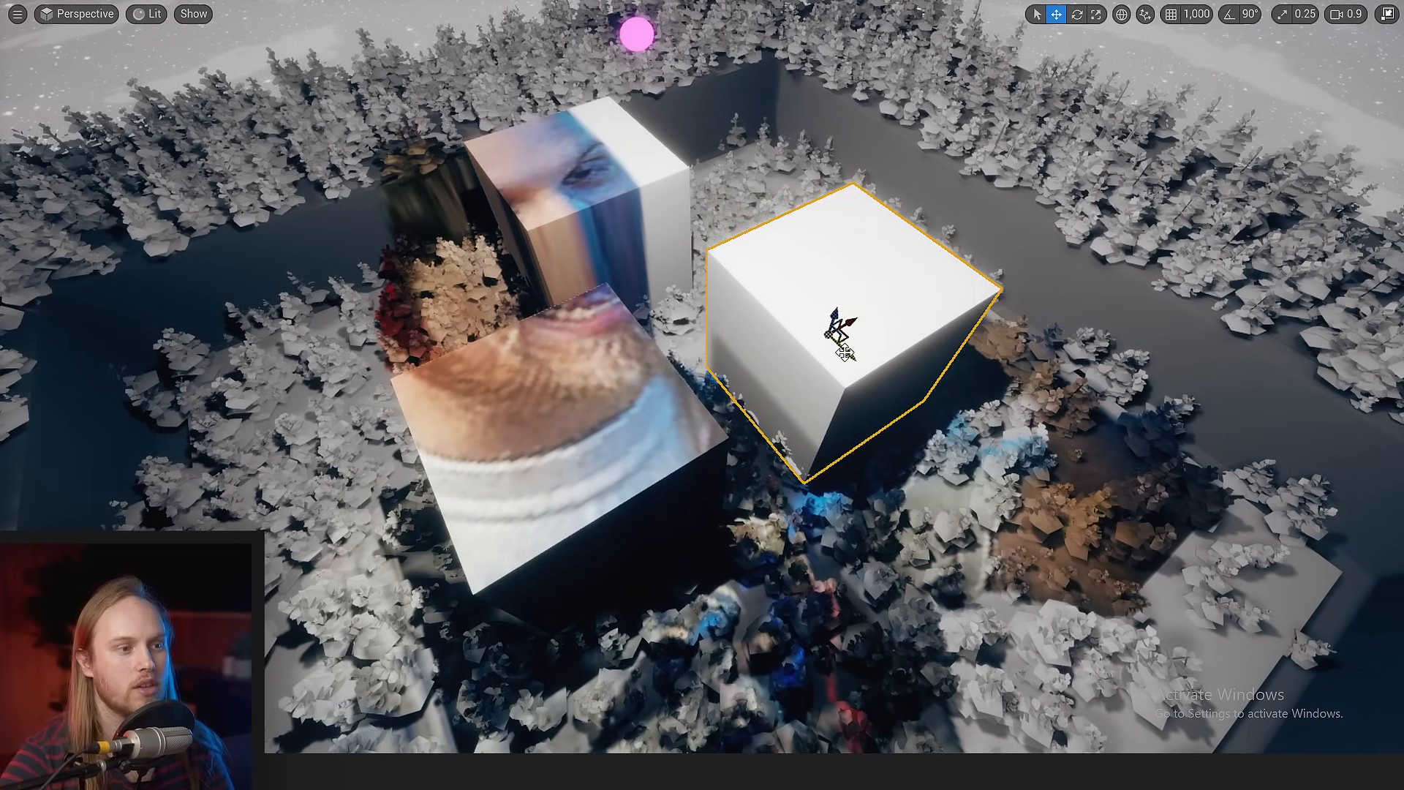
- Select the front cube and examine from several angles how the decal covers it and the neighbouring cubes
right_drag(697, 490, 627, 454)
key(Escape)
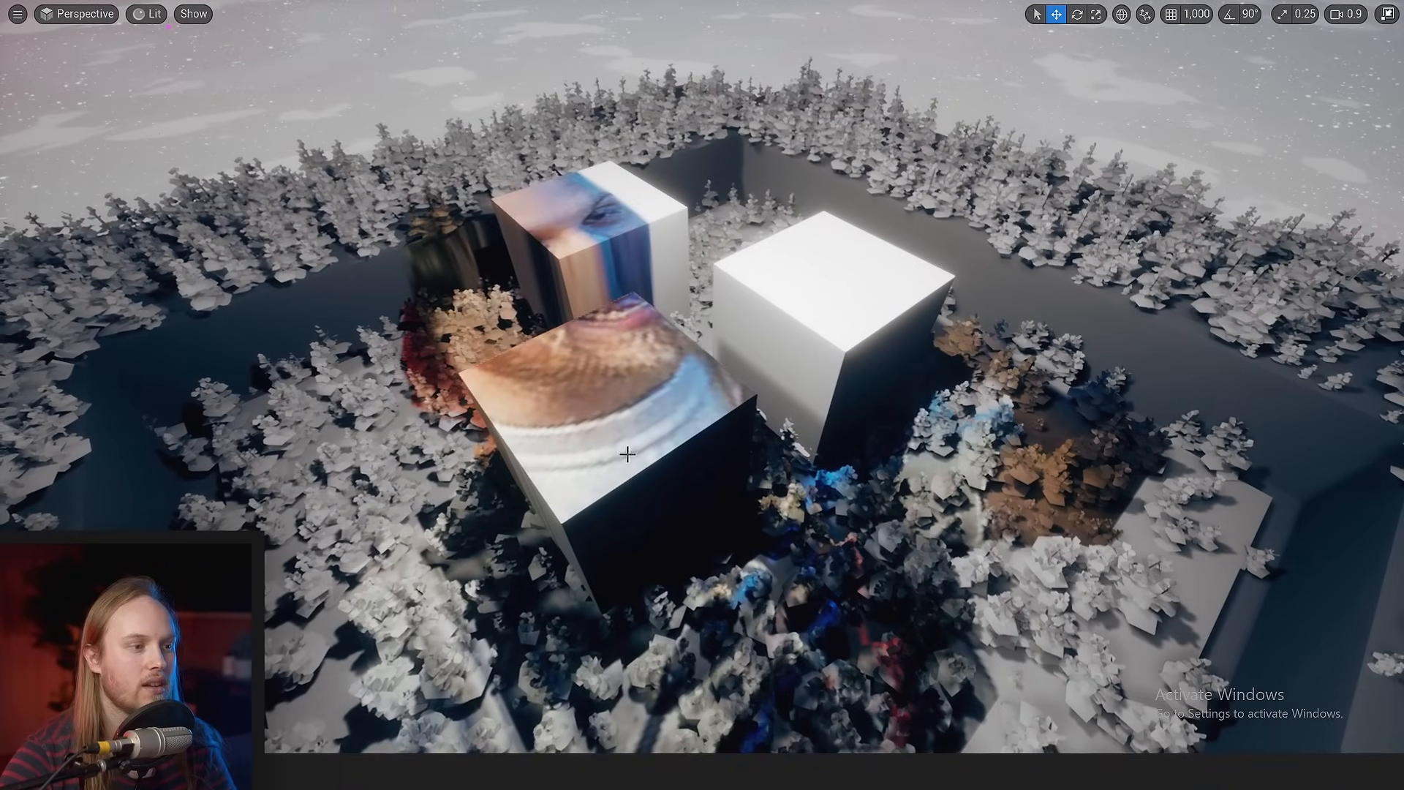
click(627, 454)
key(F11)
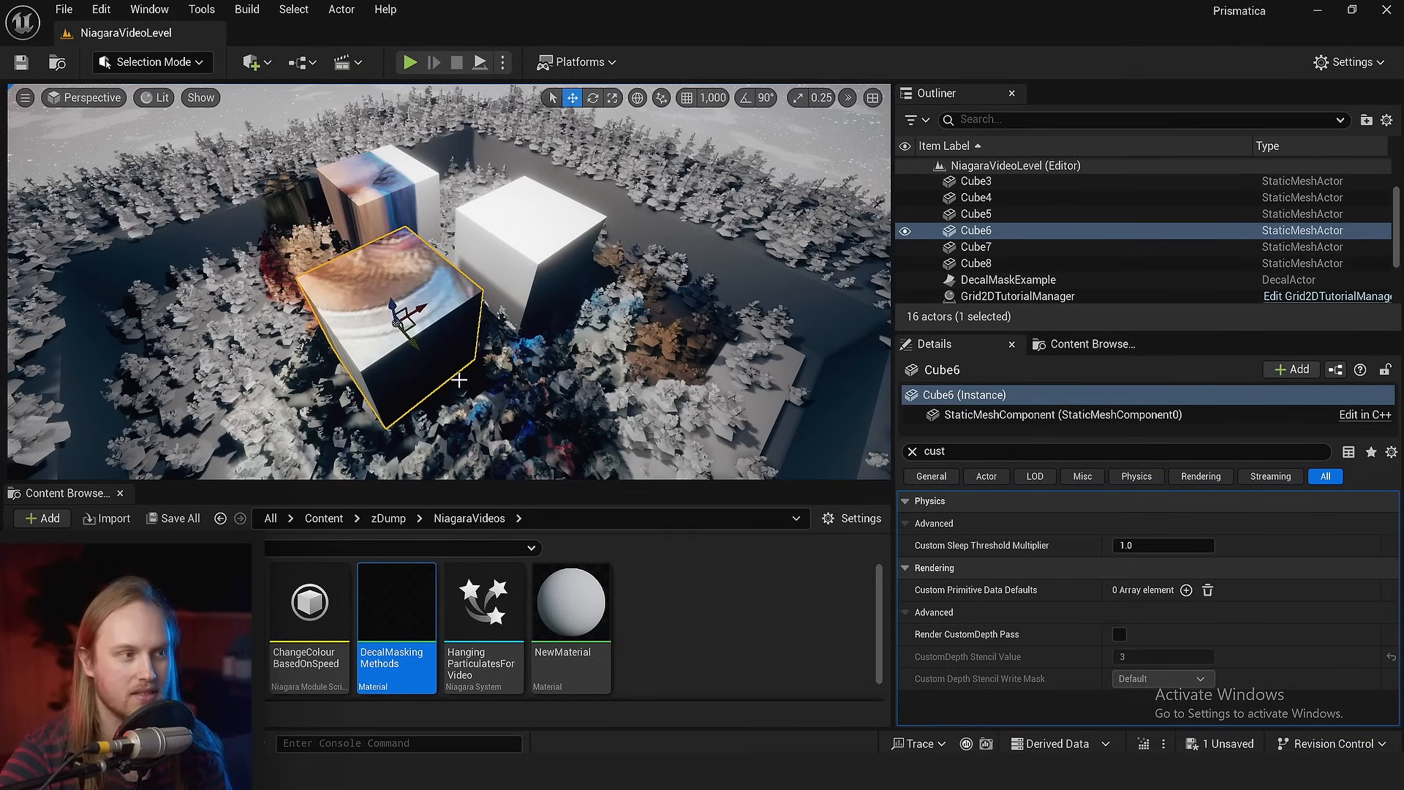
right_drag(623, 351, 616, 347)
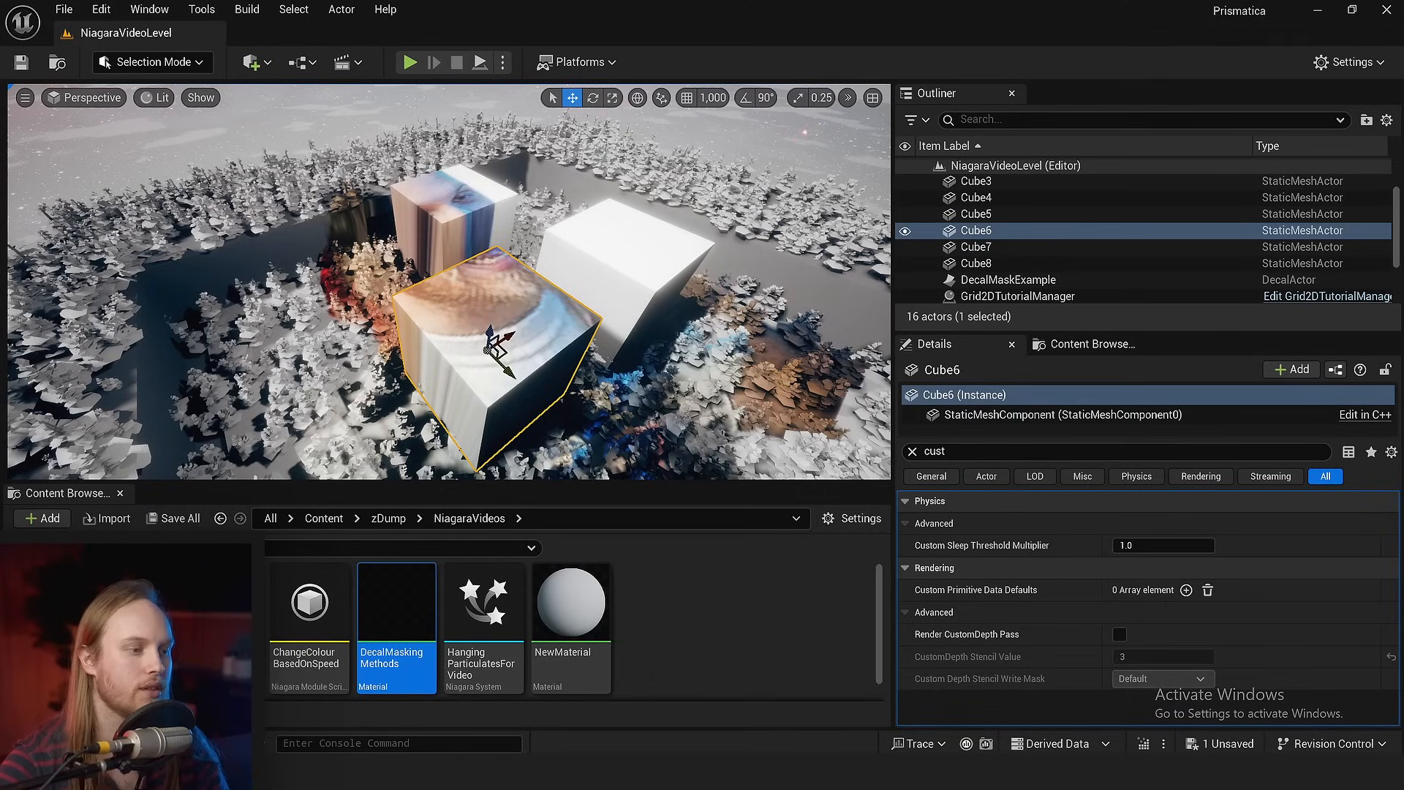
click(730, 678)
mouse_move(514, 344)
right_down()
mouse_move(559, 355)
mouse_move(515, 344)
right_up()
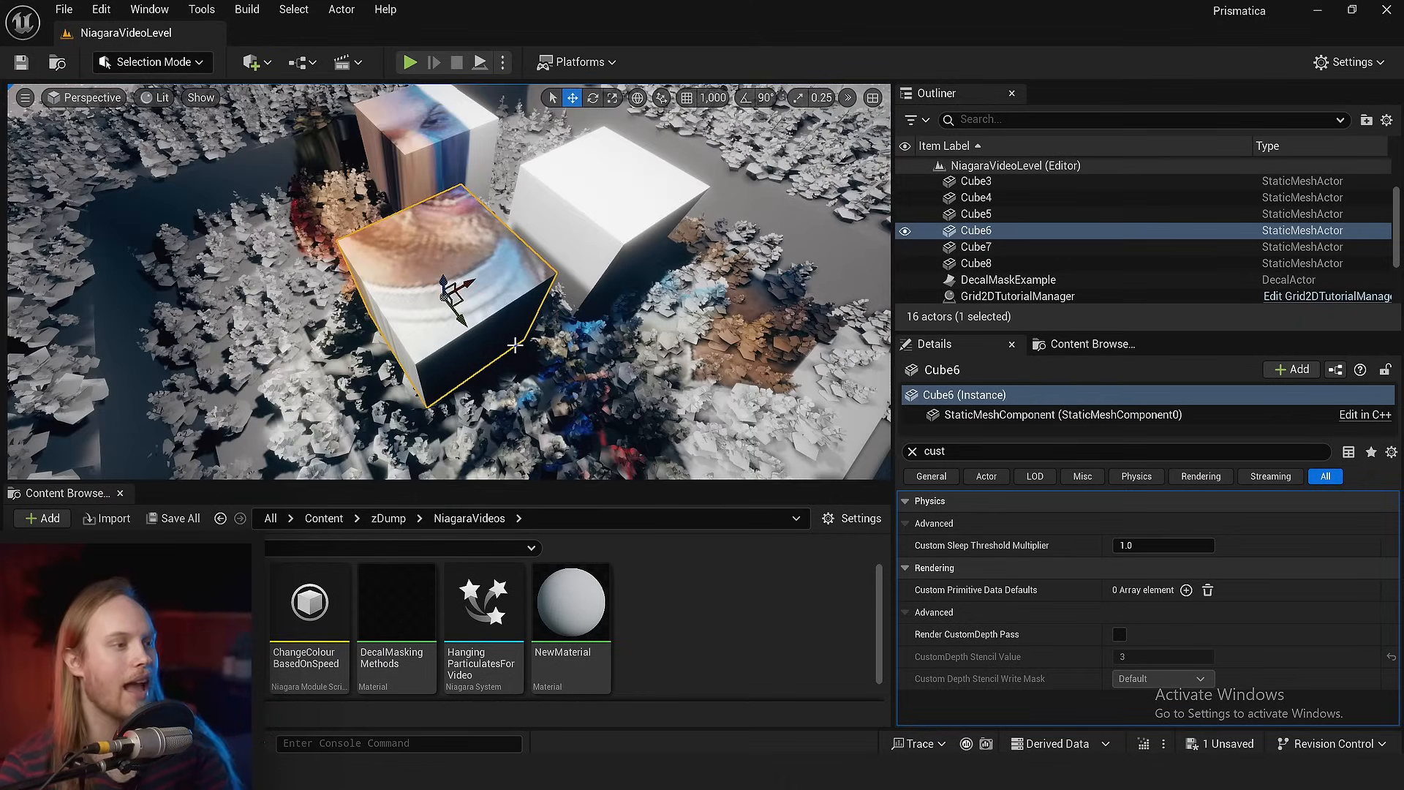
- Examine the decal across the surrounding foliage in an enlarged viewport, and bring up the foliage type's rendering settings
key(F11)
mouse_move(582, 378)
right_down()
mouse_move(594, 369)
mouse_move(590, 398)
right_up()
right_drag(674, 415, 799, 439)
click(674, 415)
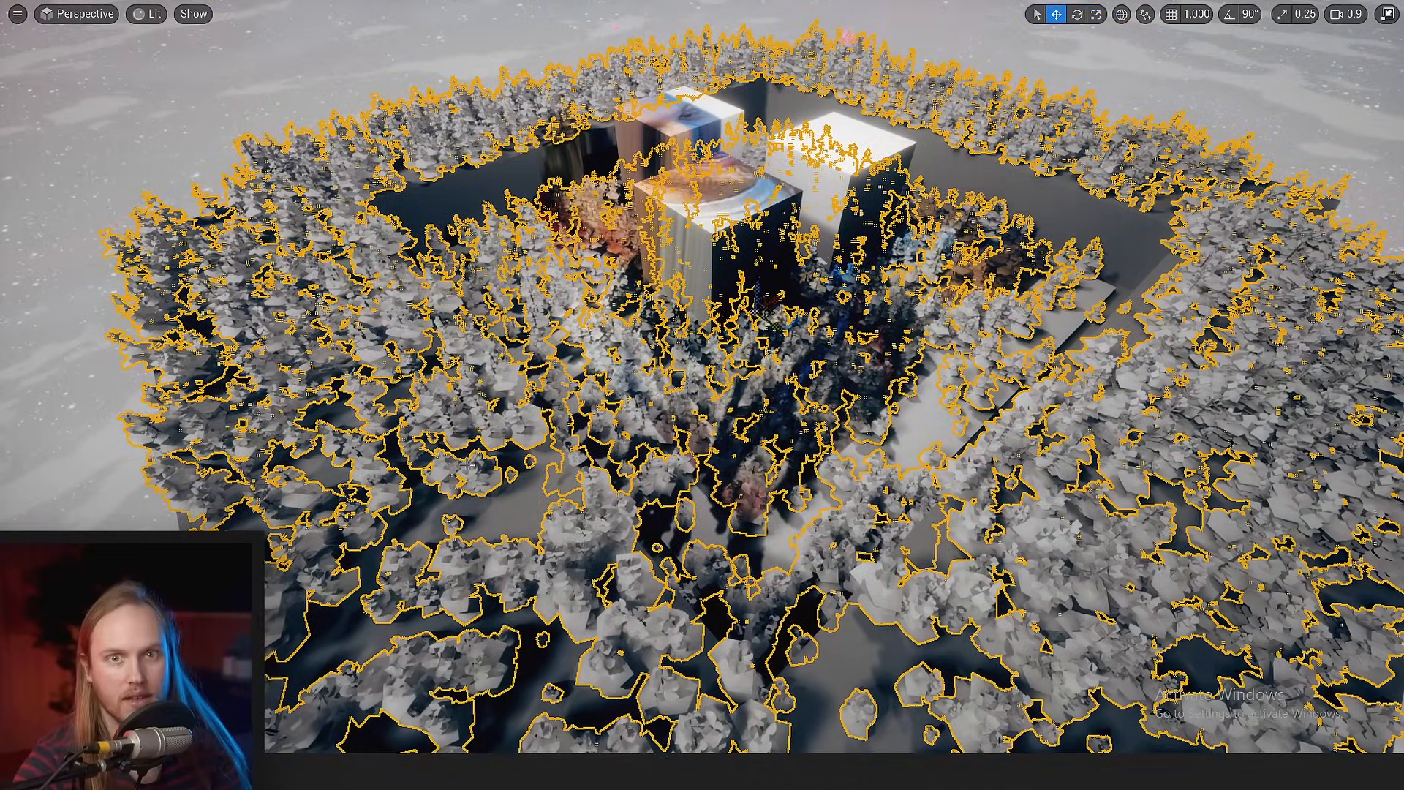
right_drag(468, 462, 848, 473)
key(g)
key(g)
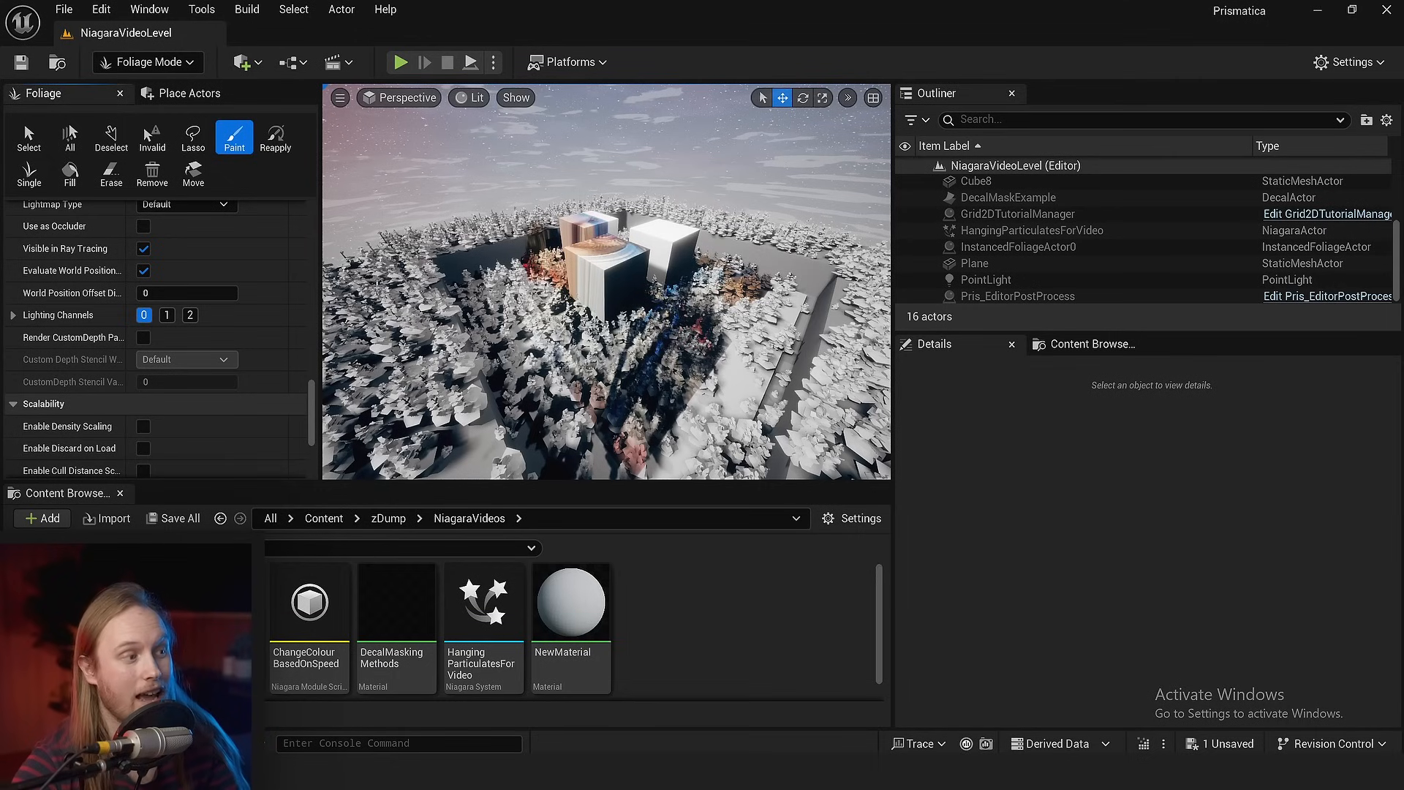
- Try rendering the foliage into custom depth with stencil value 3, inspect the level, and turn its CustomDepth pass off again
click(144, 337)
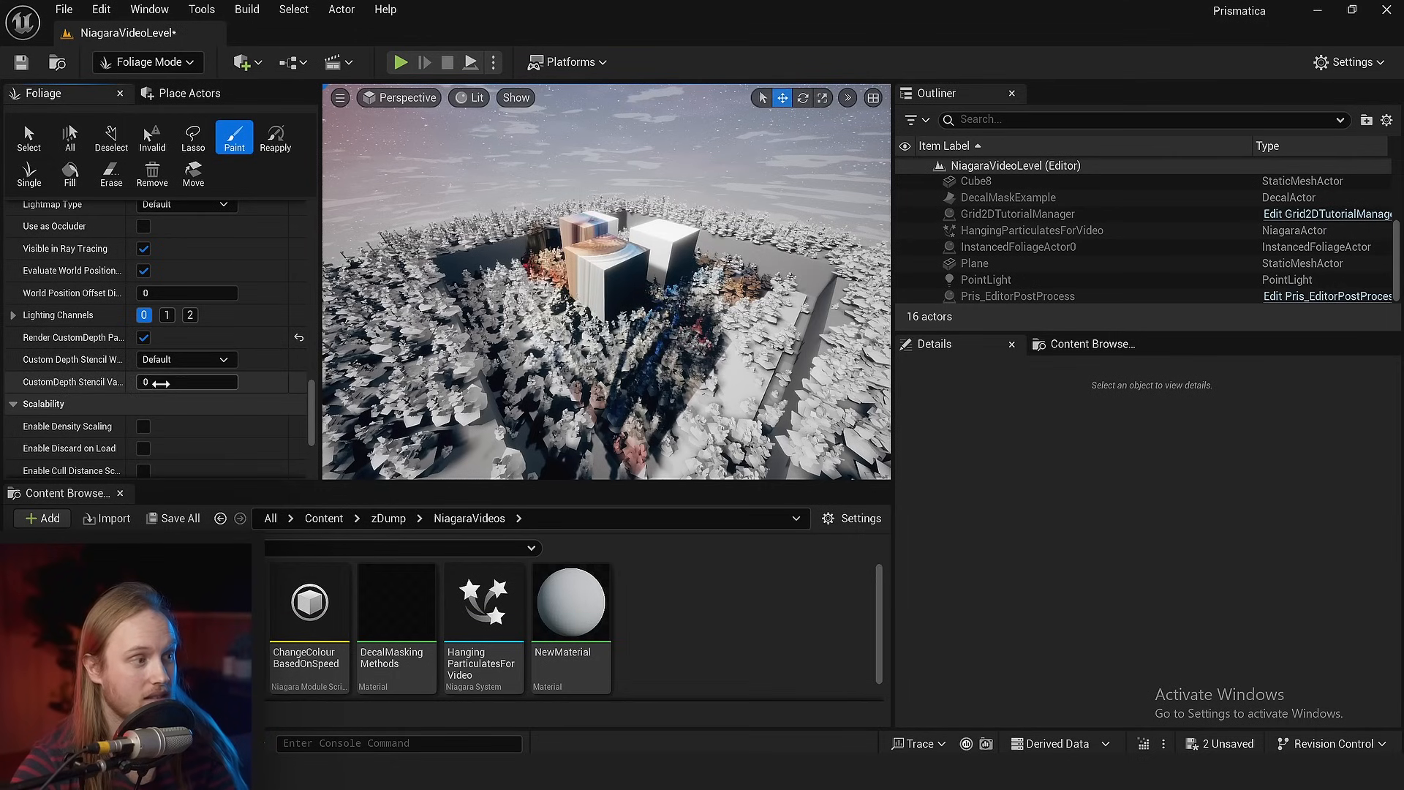
key(w)
mouse_move(647, 282)
right_down()
mouse_move(672, 305)
mouse_move(659, 301)
right_up()
key(s)
key(s)
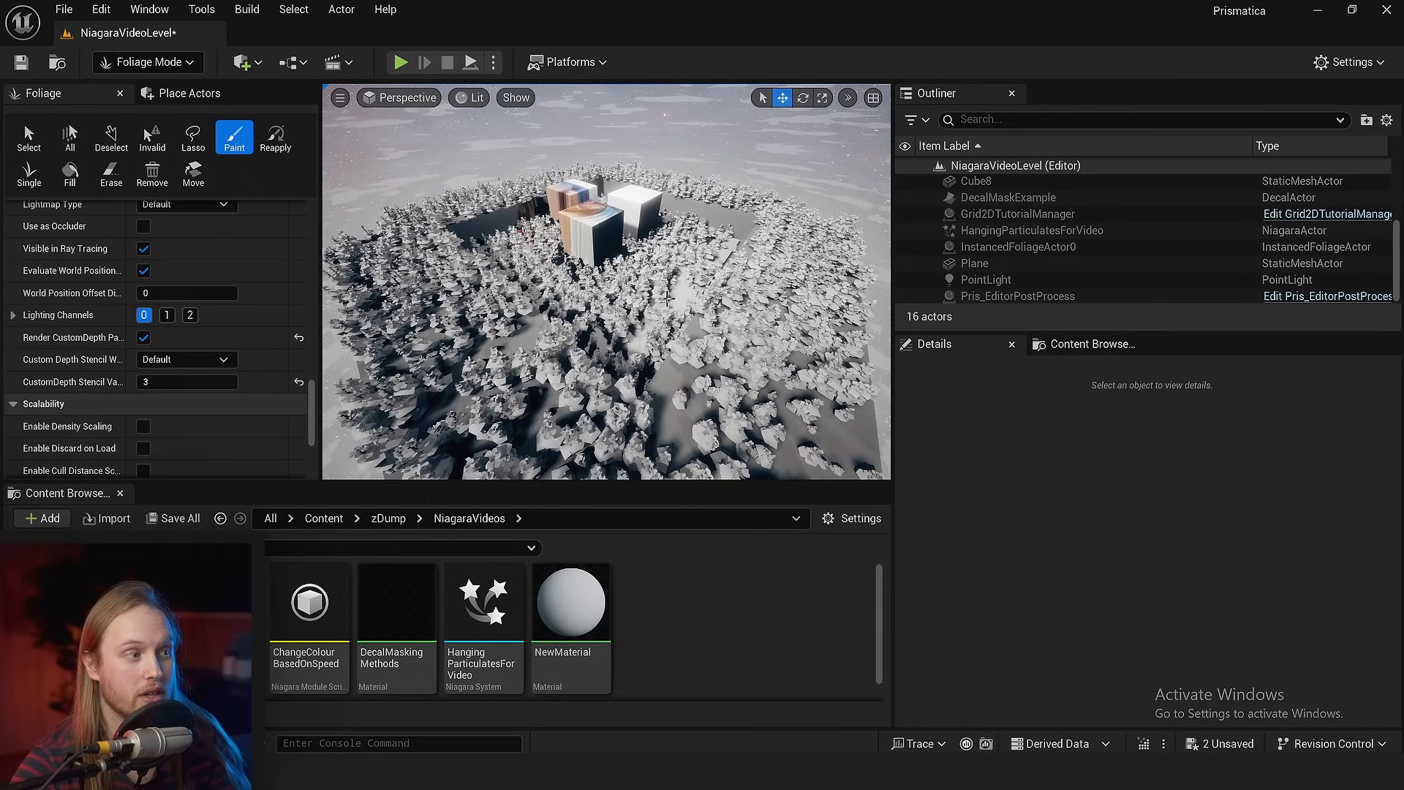
click(144, 337)
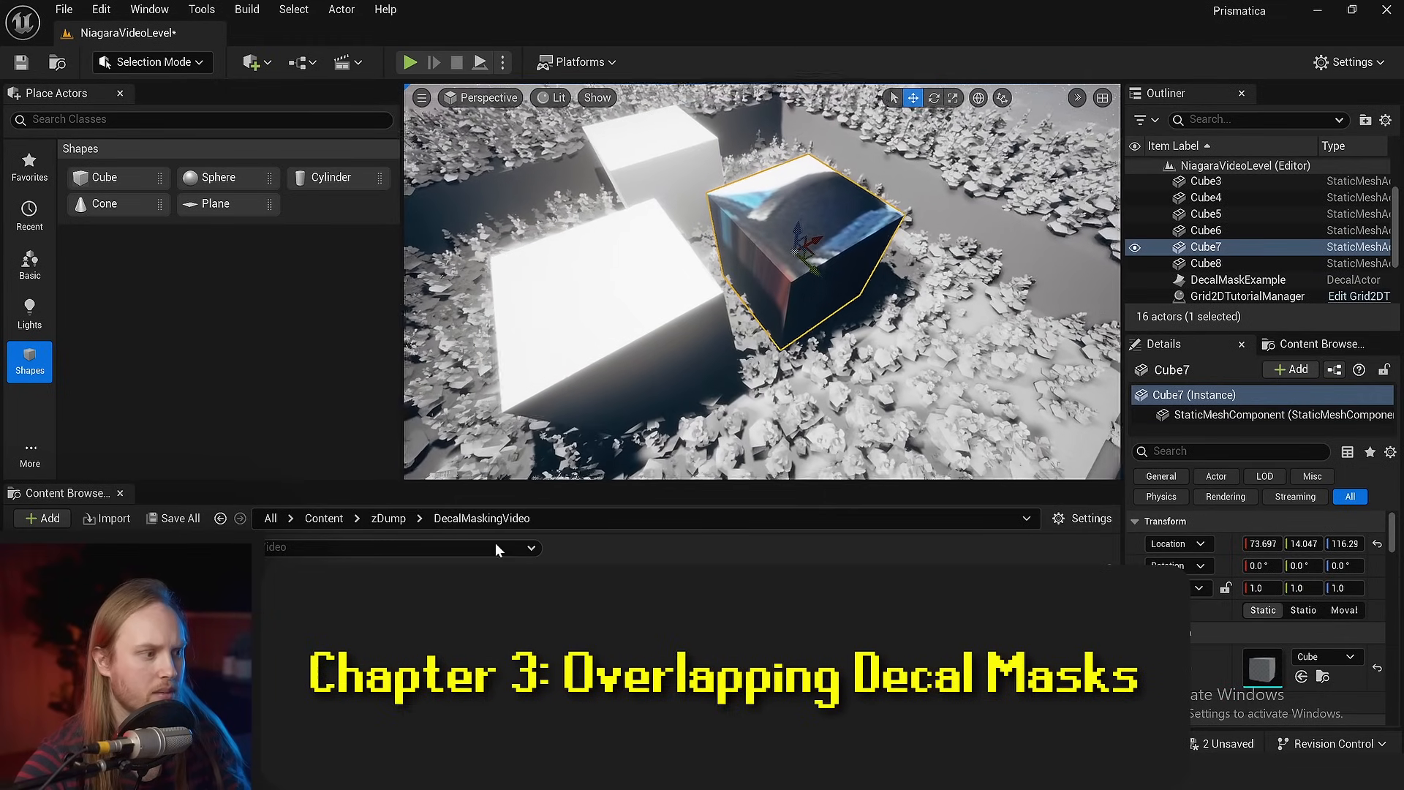
- Duplicate the DecalMaskExample material and open the copy for editing
right_click(159, 622)
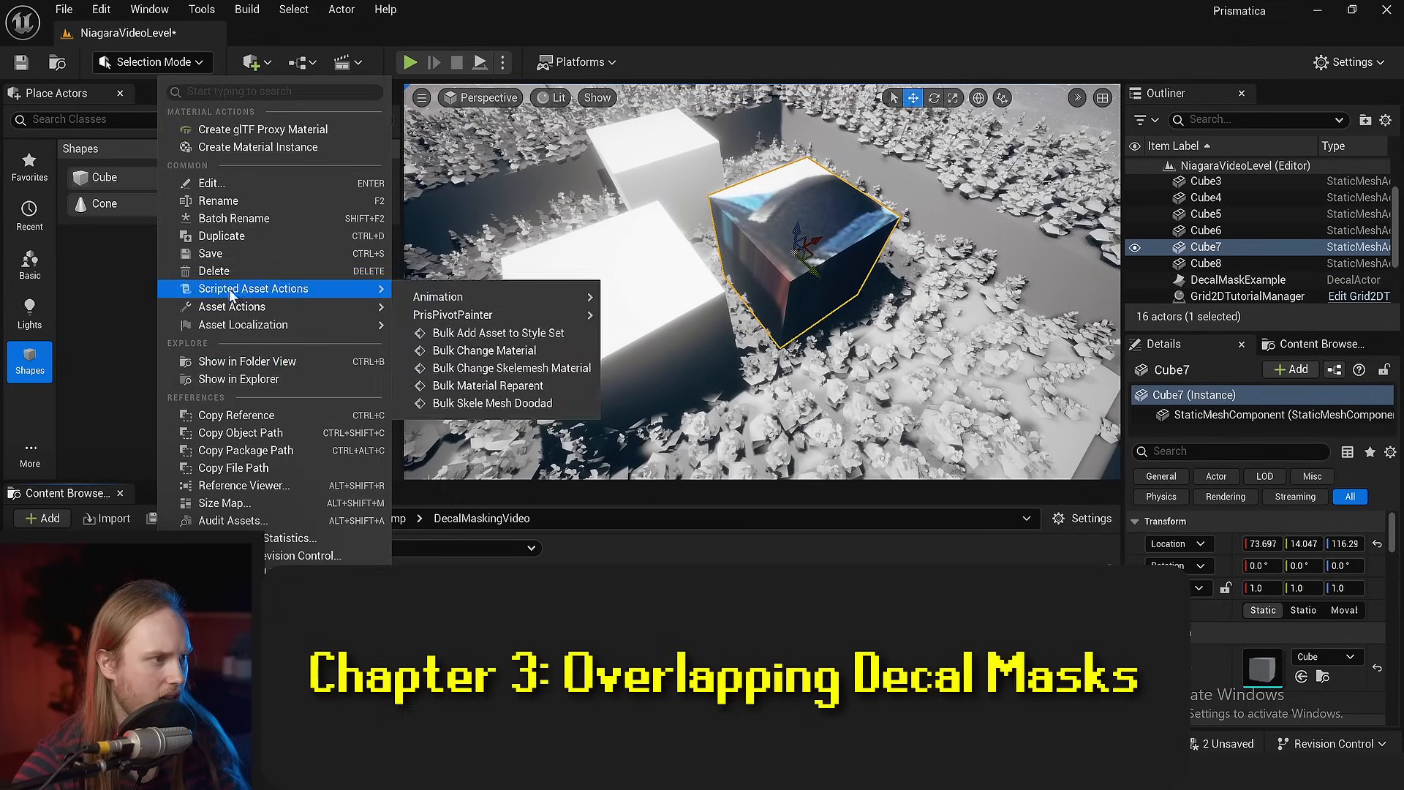
click(218, 236)
double_click(222, 622)
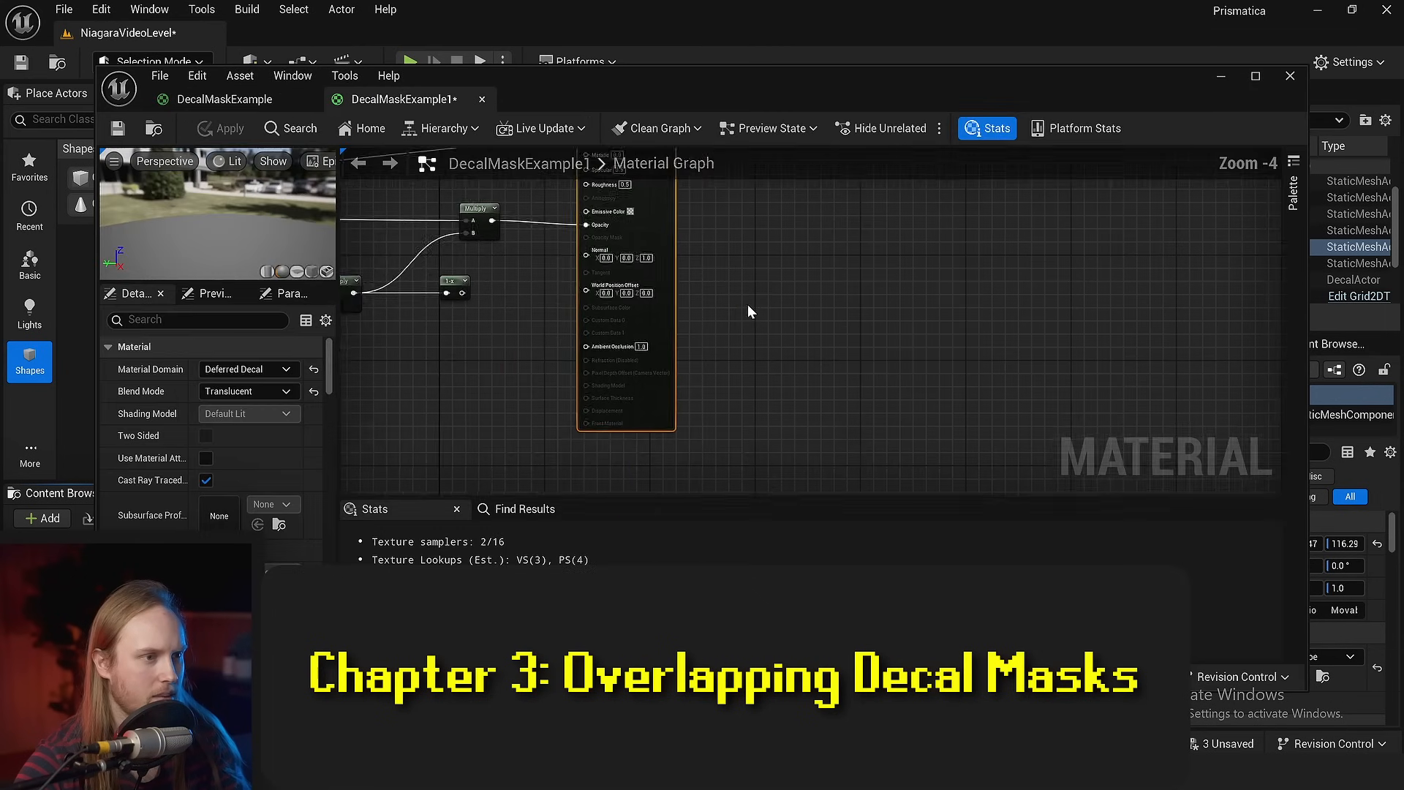
- Multiply the copy's texture RGB by a red constant (1,0,0) into Base Color, and place the material as a second decal in the level
right_drag(748, 304, 1069, 558)
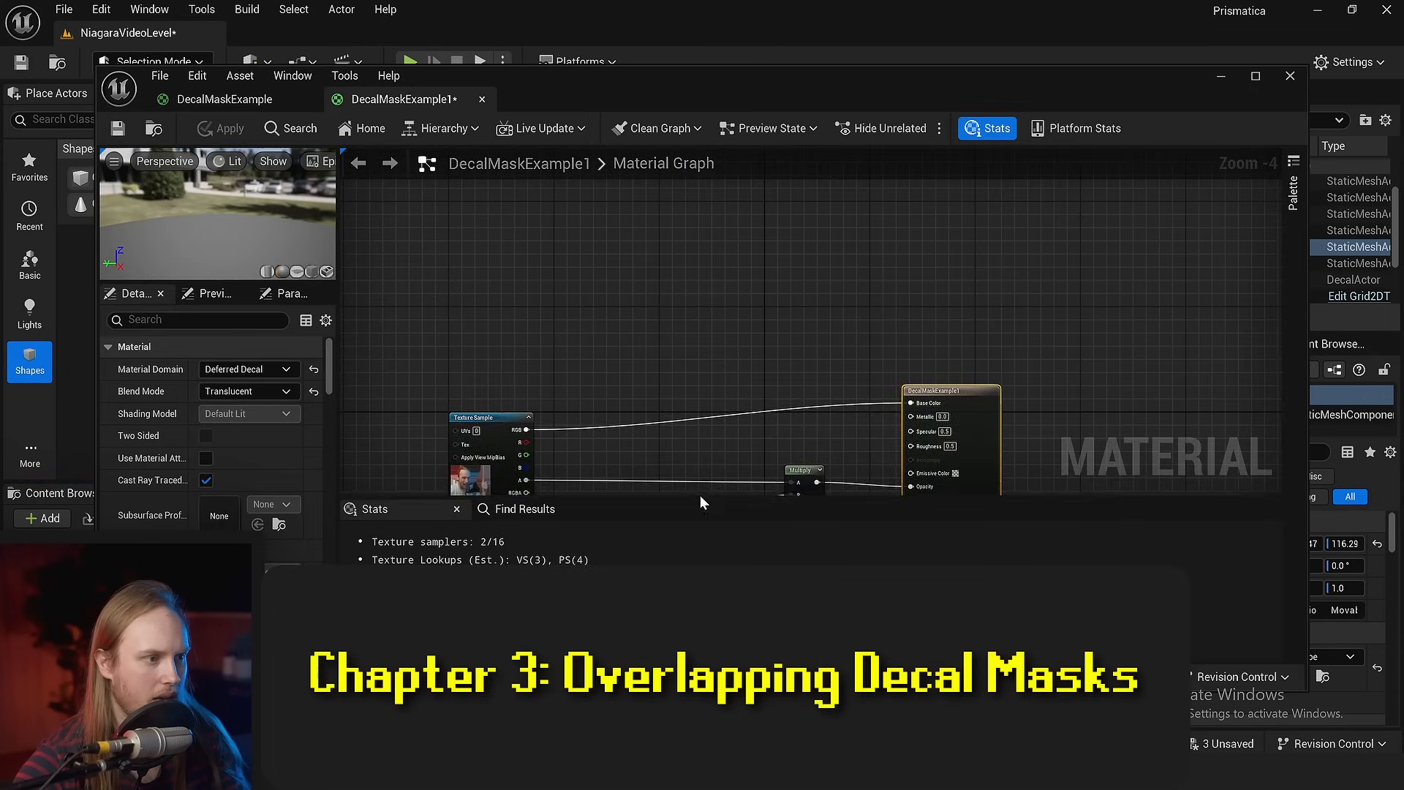
scroll(533, 438, up, 2)
drag(540, 438, 733, 278)
text(mult)
key(Return)
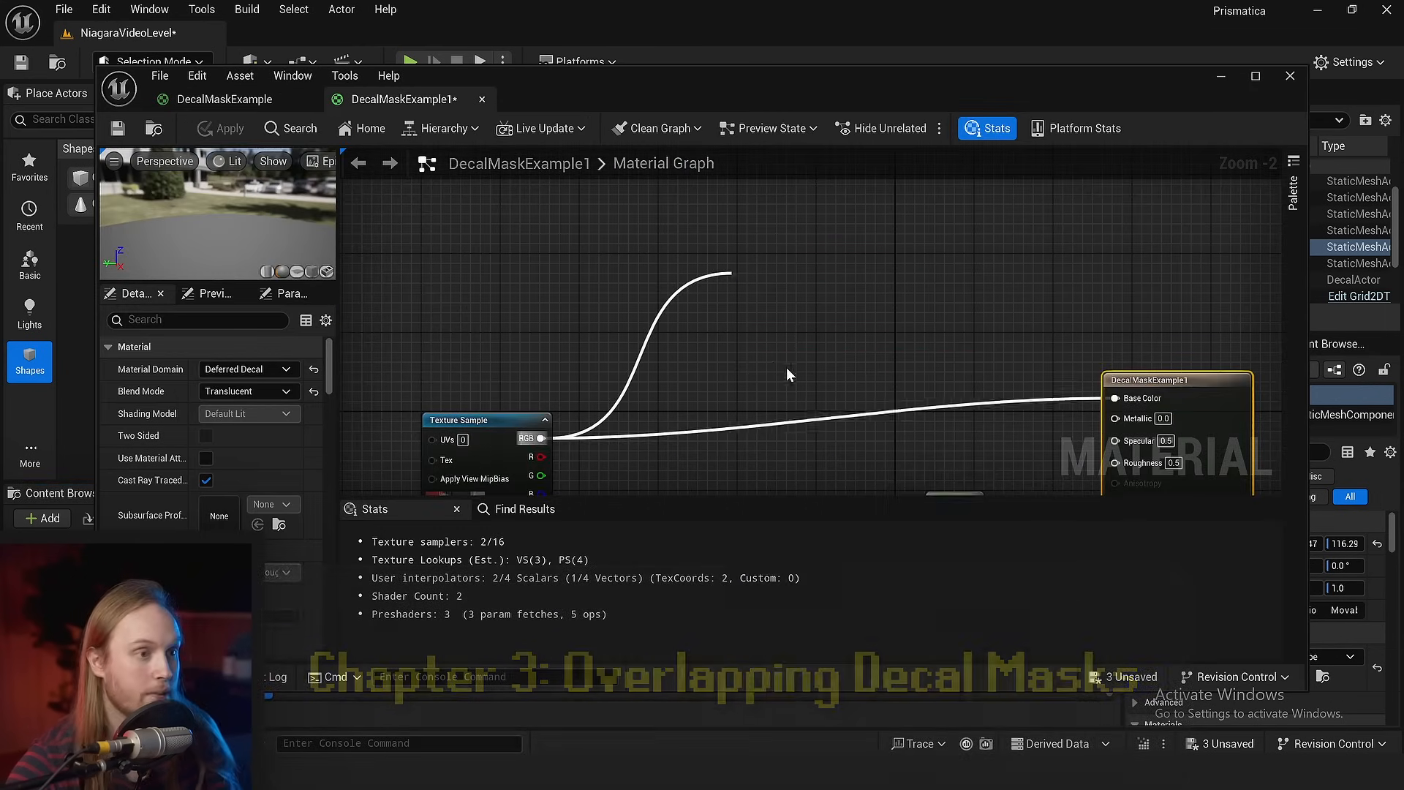
right_drag(765, 347, 751, 322)
scroll(740, 325, up, 2)
key(3)
click(681, 391)
drag(843, 424, 735, 285)
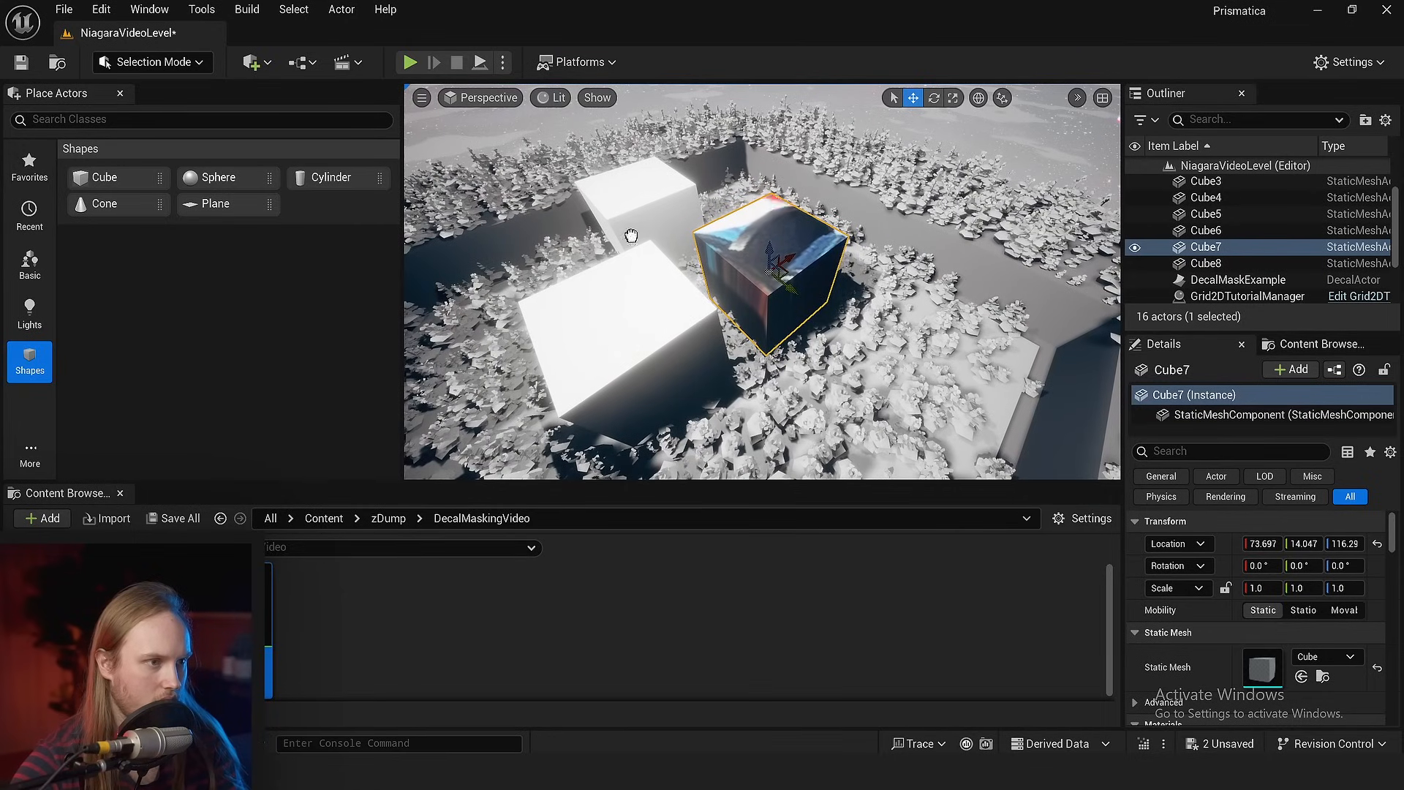
drag(564, 357, 593, 331)
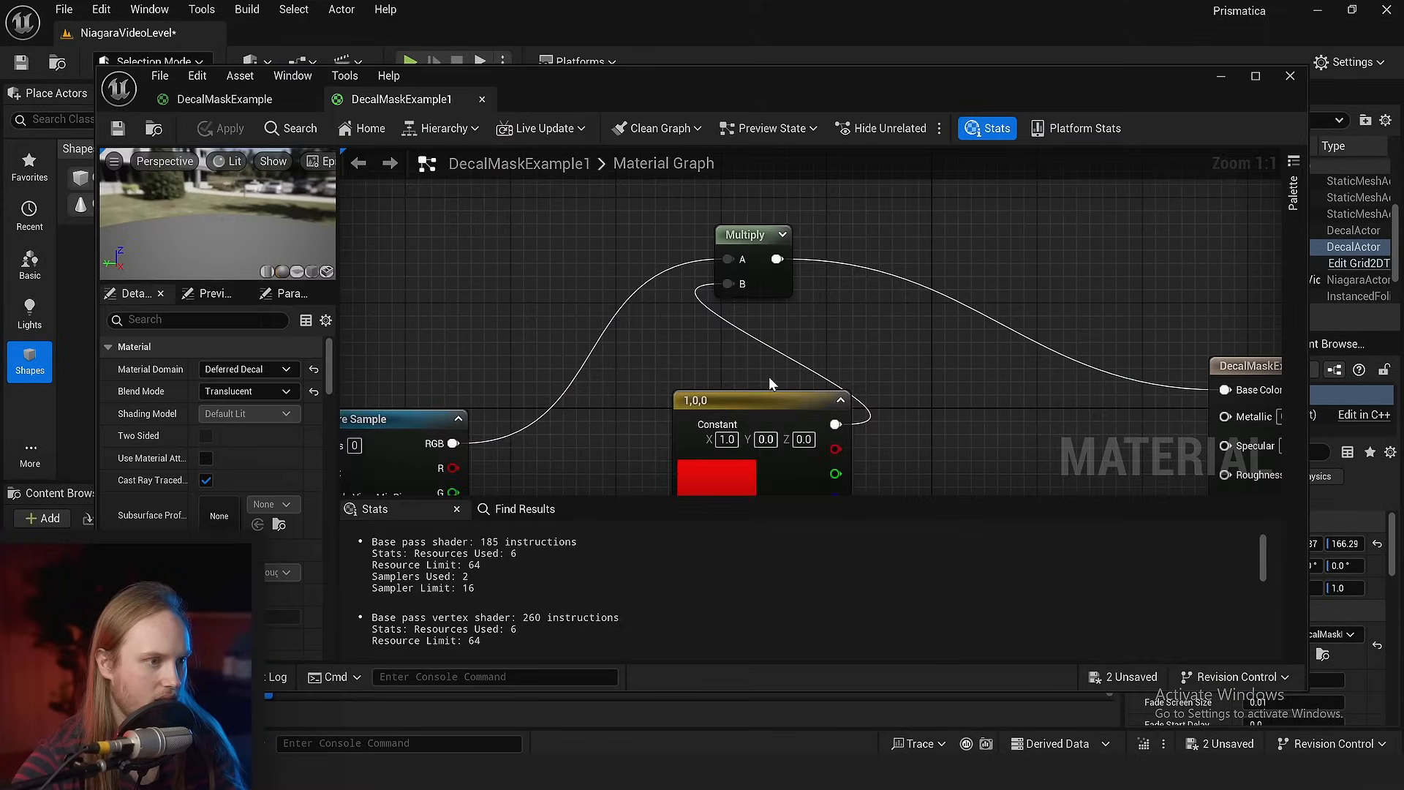
- Set the copy's stencil ID constant to 2, wire the final 1-x into the opacity Multiply's B input, and save the material
scroll(692, 332, up, 3)
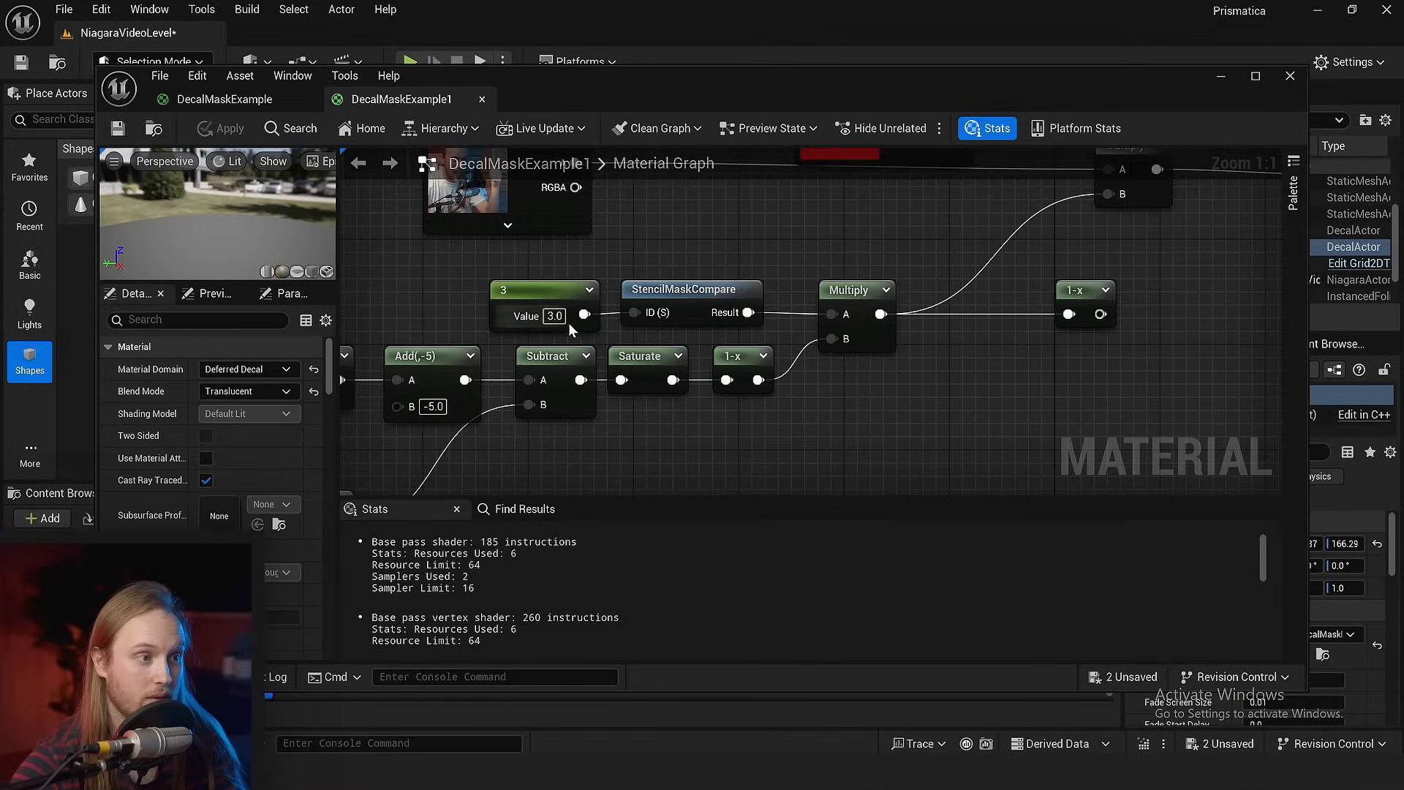
text(2)
key(Return)
scroll(861, 333, down, 1)
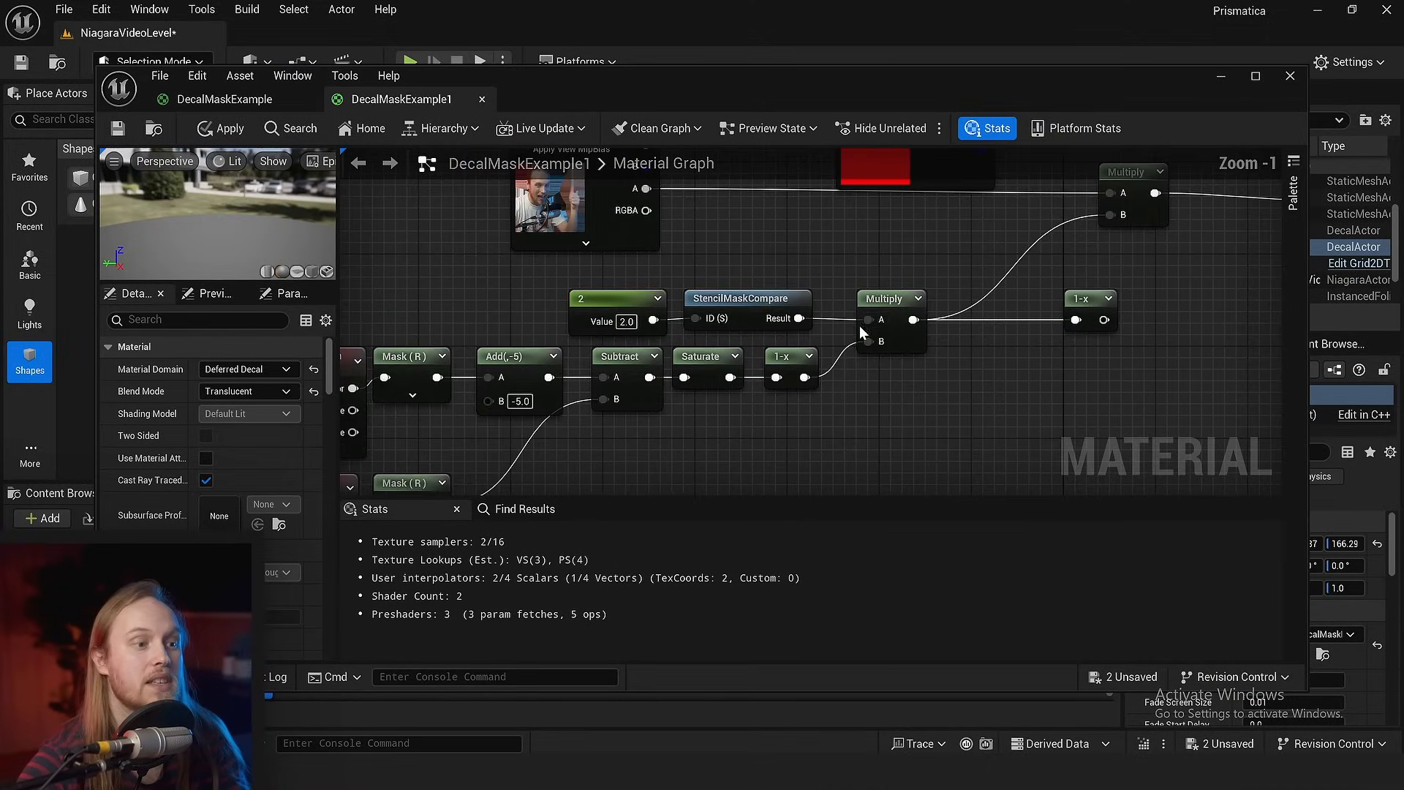
right_drag(941, 414, 864, 455)
drag(1027, 360, 1033, 255)
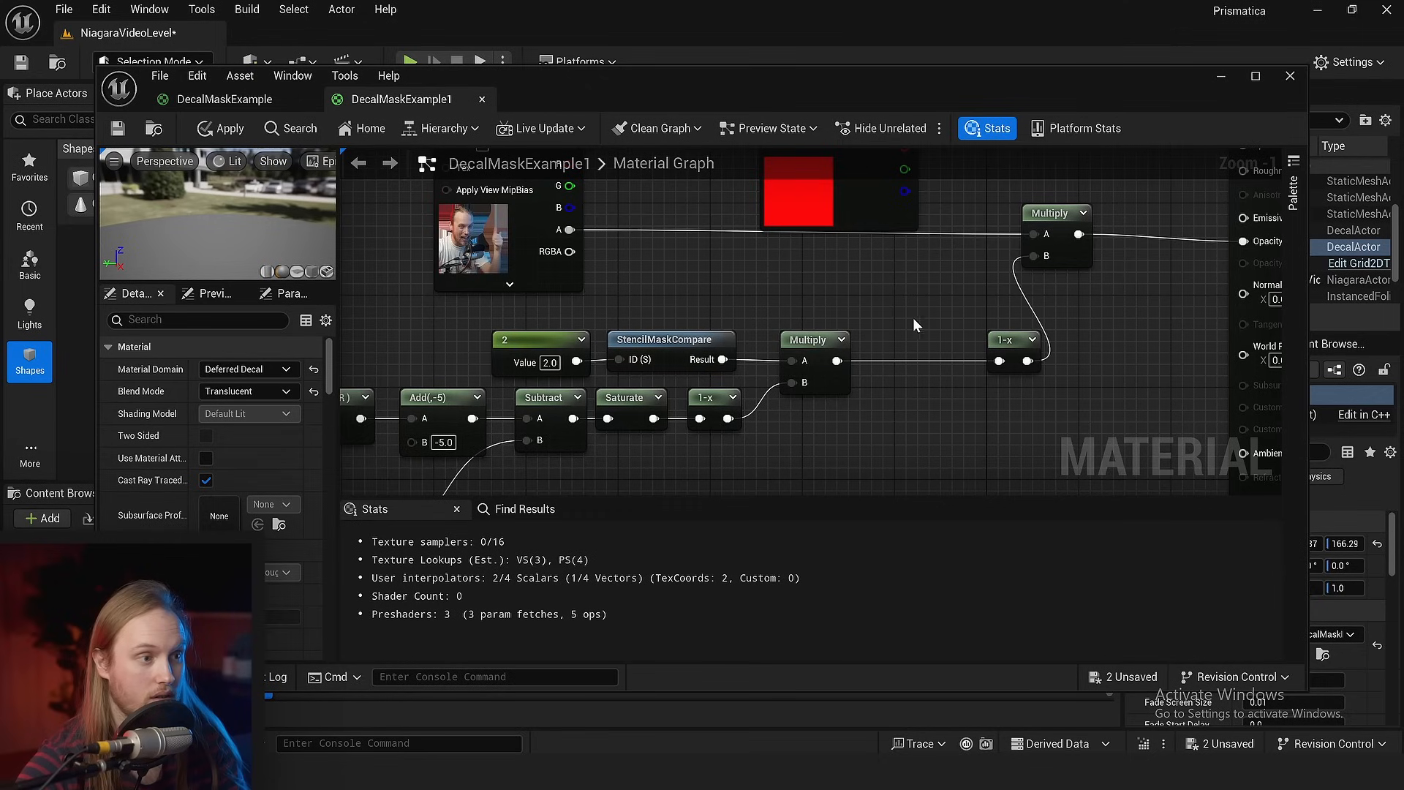
click(118, 128)
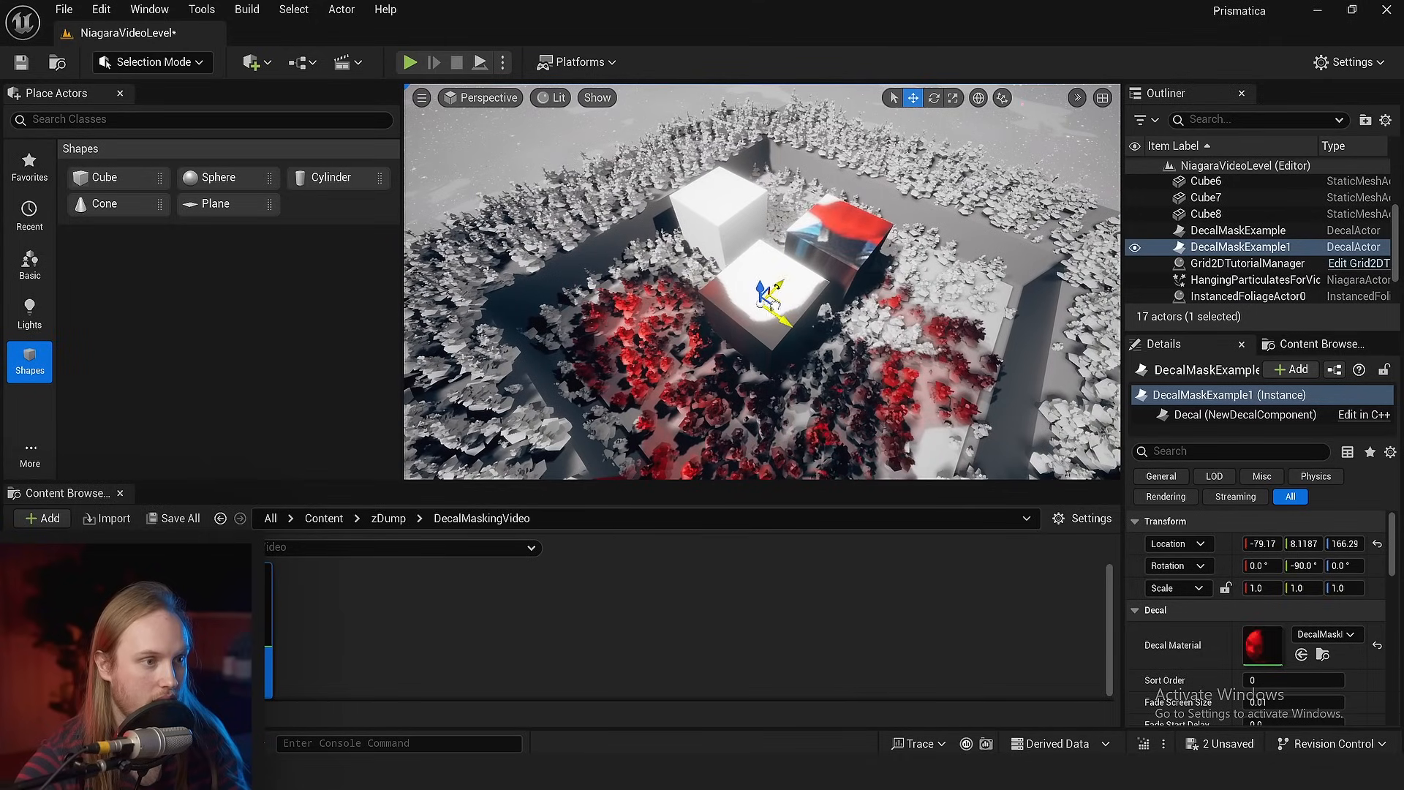
- Reposition the red decal so its projection covers the front and rear cubes
drag(761, 299, 748, 248)
key(e)
key(w)
key(w)
right_drag(804, 269, 681, 333)
click(791, 272)
- Select the original decal and move it over Cube7 so its projection overlaps the red decal's area
click(682, 241)
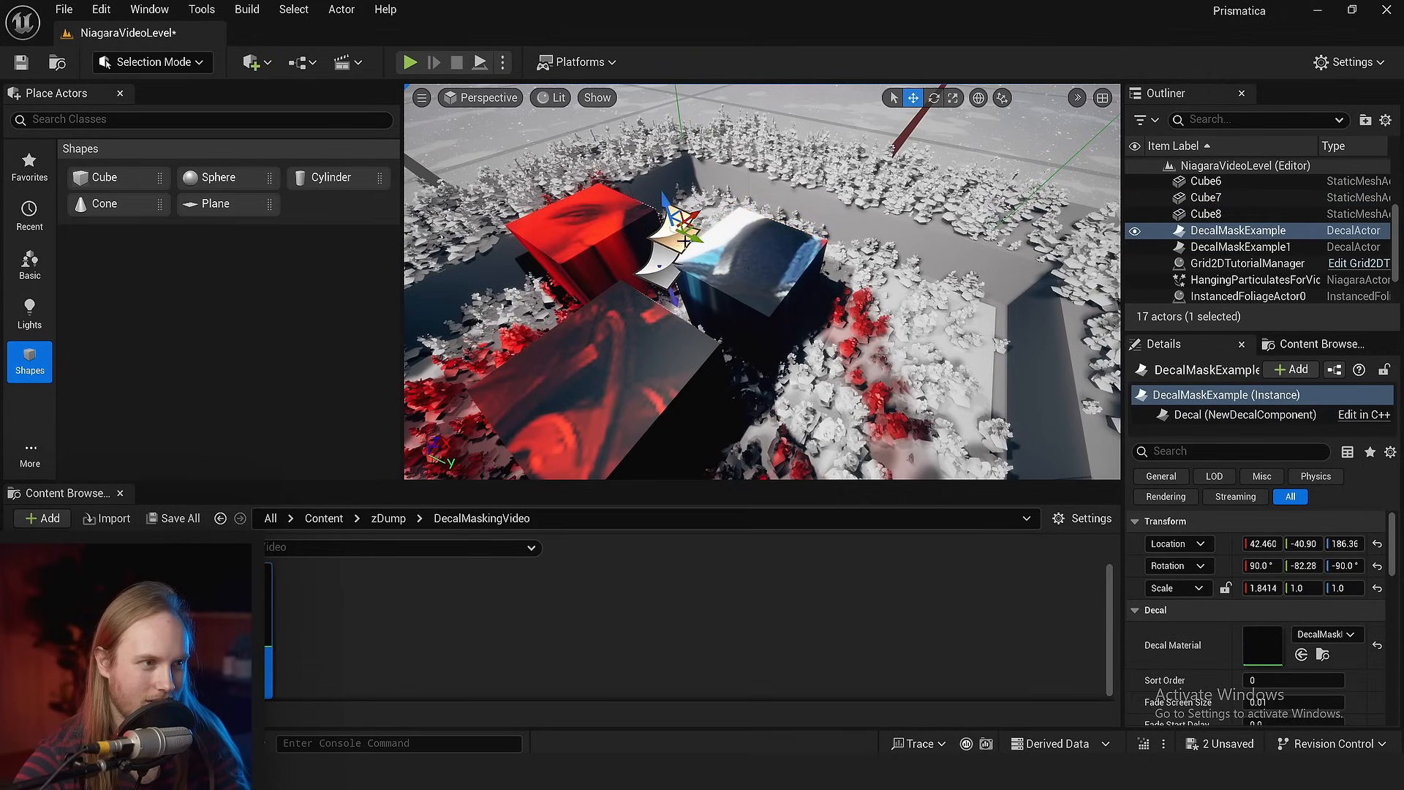
drag(775, 215, 723, 276)
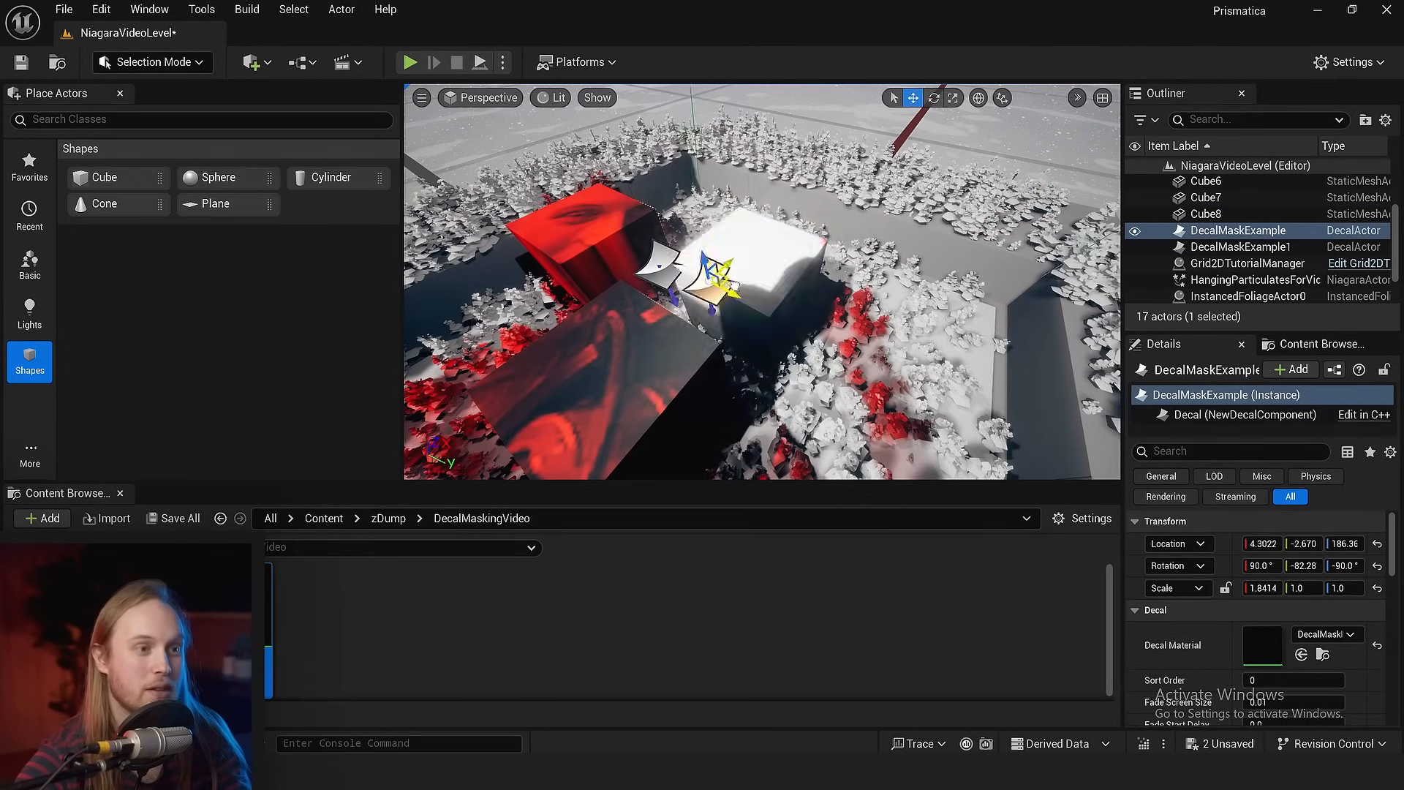
right_drag(795, 208, 746, 232)
key(F11)
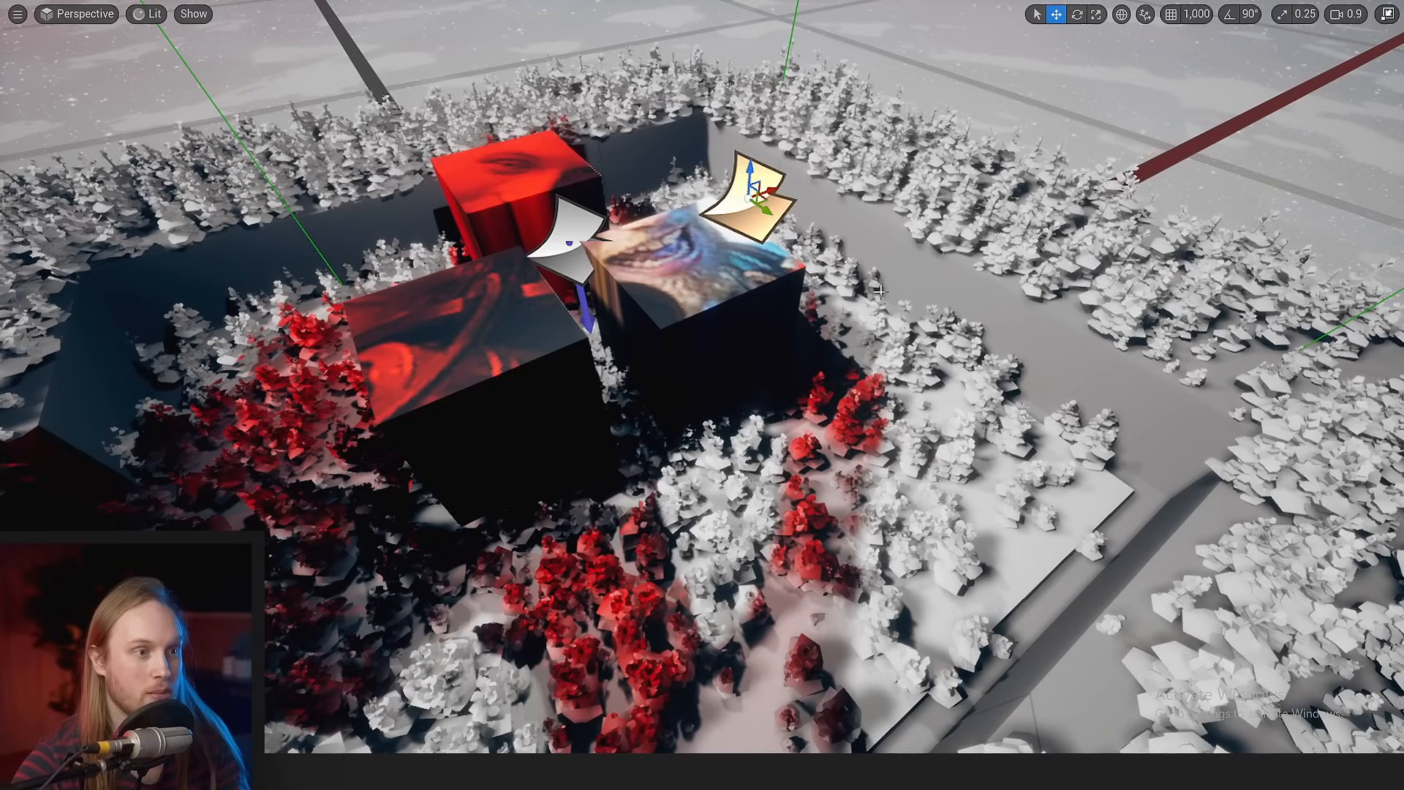
right_drag(713, 307, 713, 265)
drag(778, 259, 662, 328)
drag(845, 240, 734, 289)
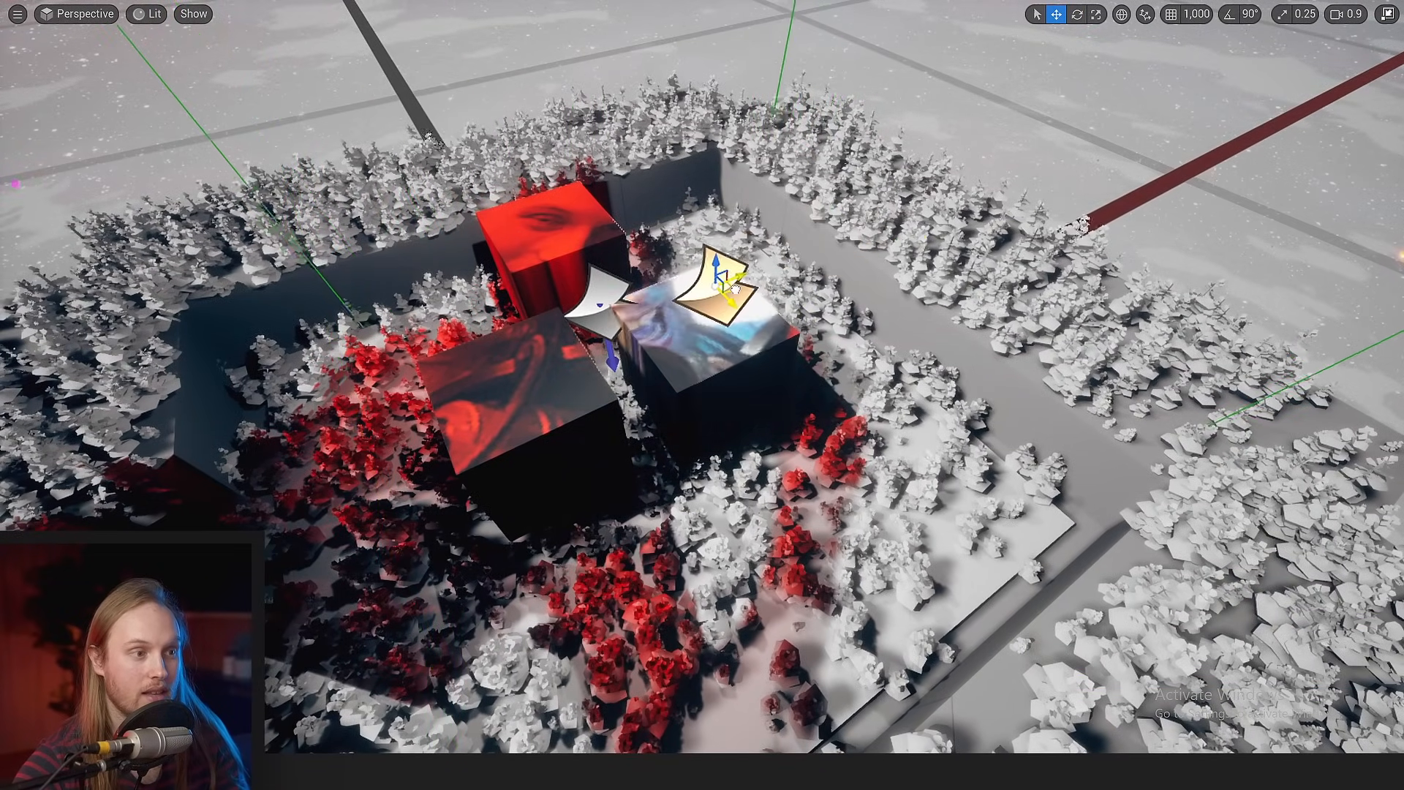
- Select the red decal and shift it slightly between the three cubes
key(g)
key(g)
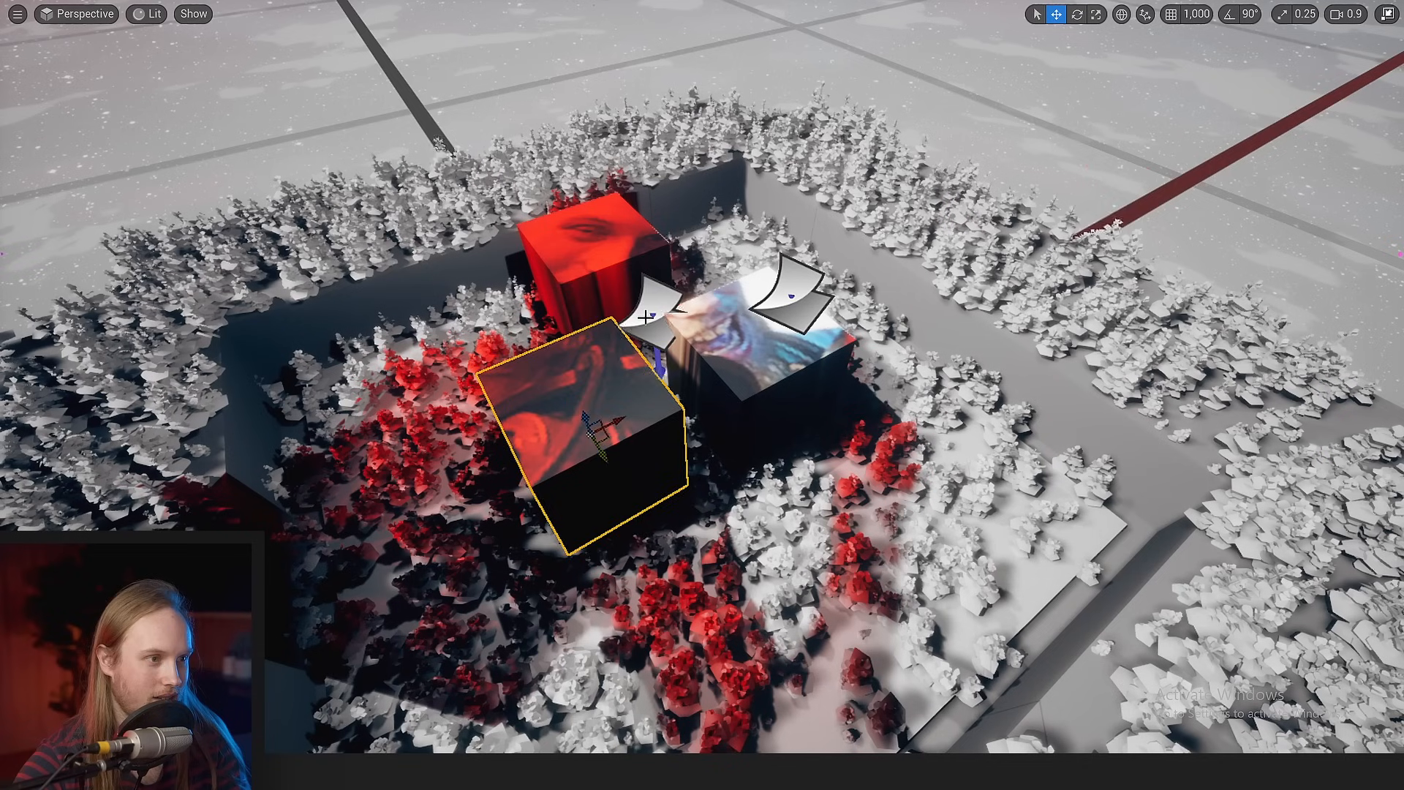
click(658, 309)
mouse_move(671, 316)
mouse_down()
mouse_move(598, 371)
mouse_move(658, 325)
mouse_up()
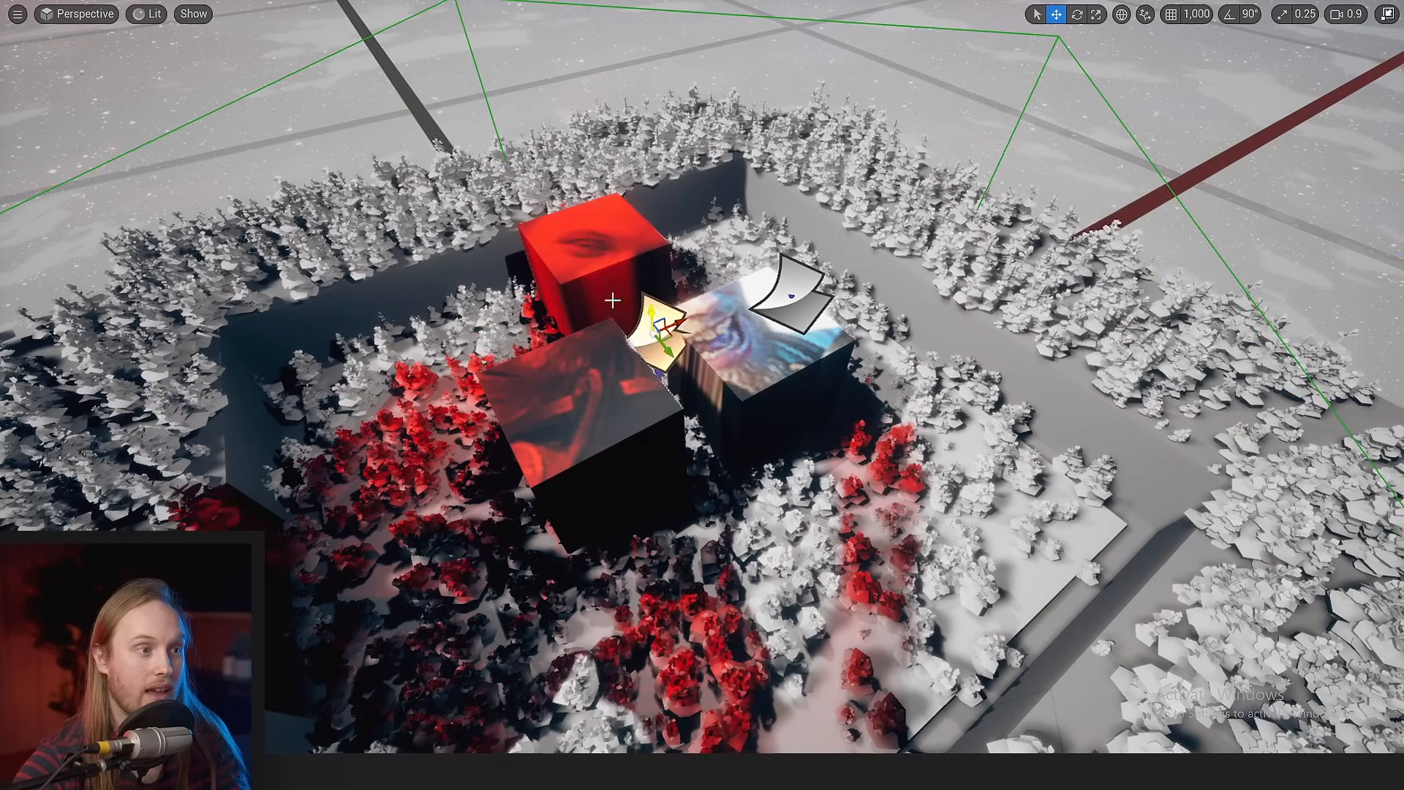
- Enable Render CustomDepth Pass on the rear cube, Cube8, with a CustomDepth Stencil Value of 2
click(611, 275)
key(F11)
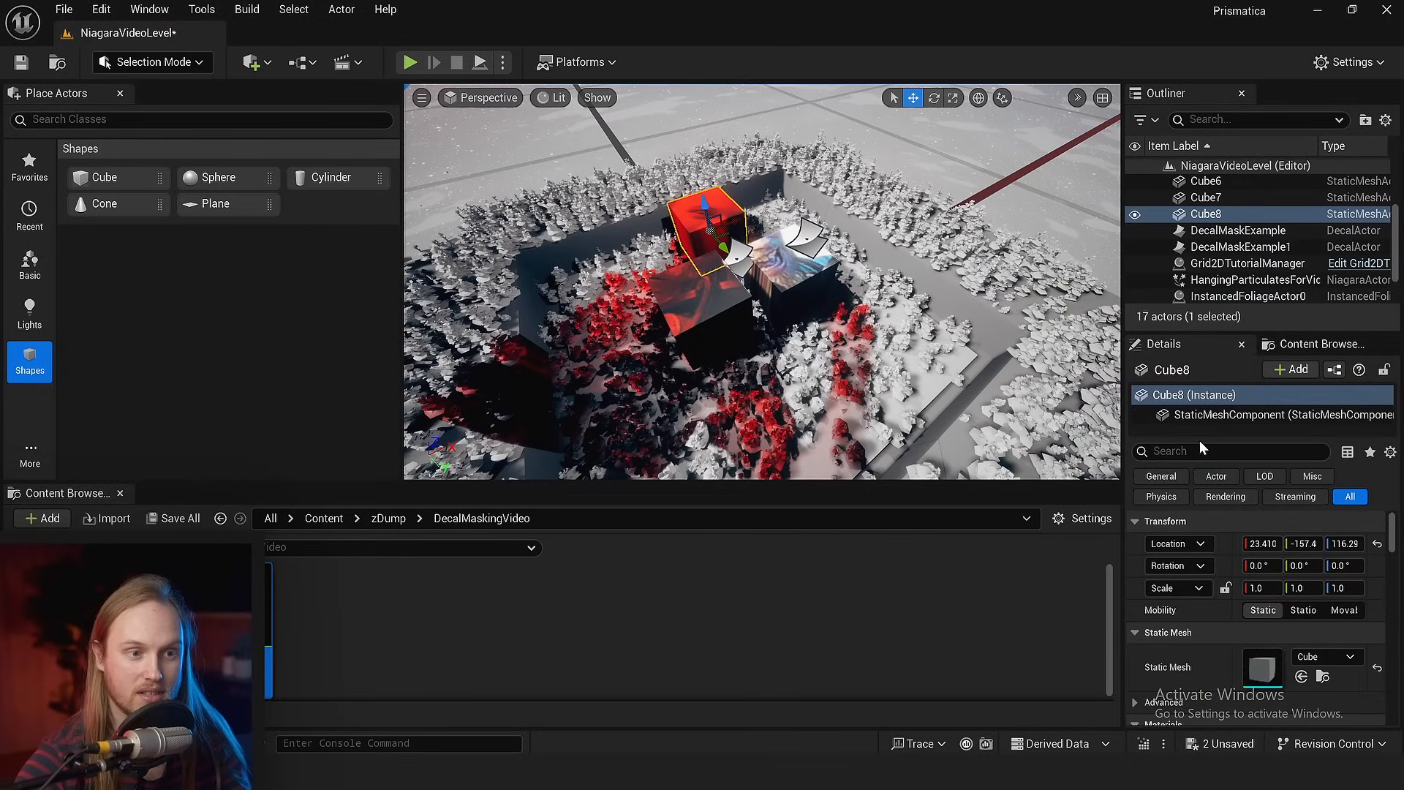
text(custom de)
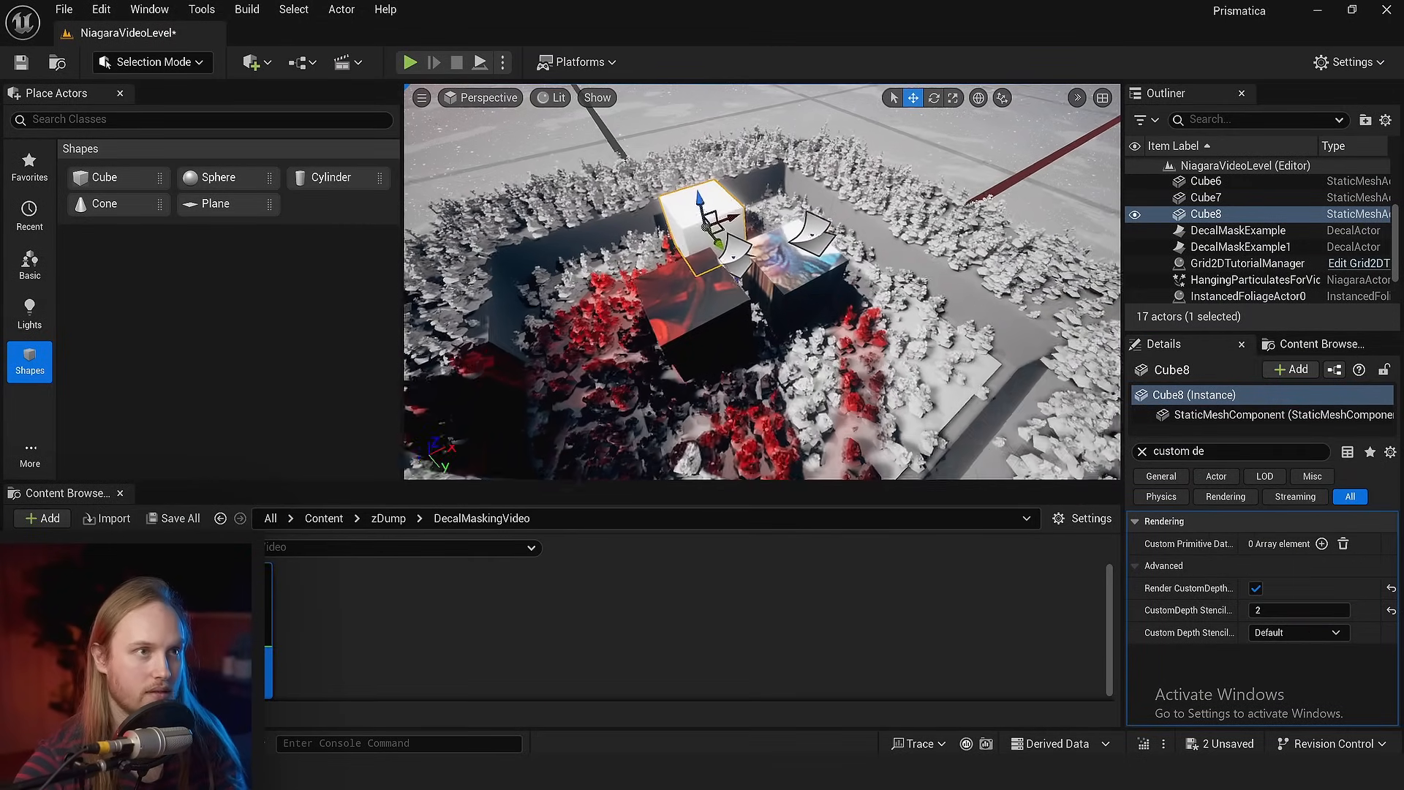
- Examine the masked rear cube and the red foliage around its base up close in the enlarged viewport
key(F11)
key(g)
alt+drag(702, 395, 738, 323)
mouse_move(739, 323)
right_down()
mouse_move(713, 307)
mouse_move(742, 327)
mouse_move(728, 326)
right_up()
key(w)
scroll(740, 323, down, 3)
key(s)
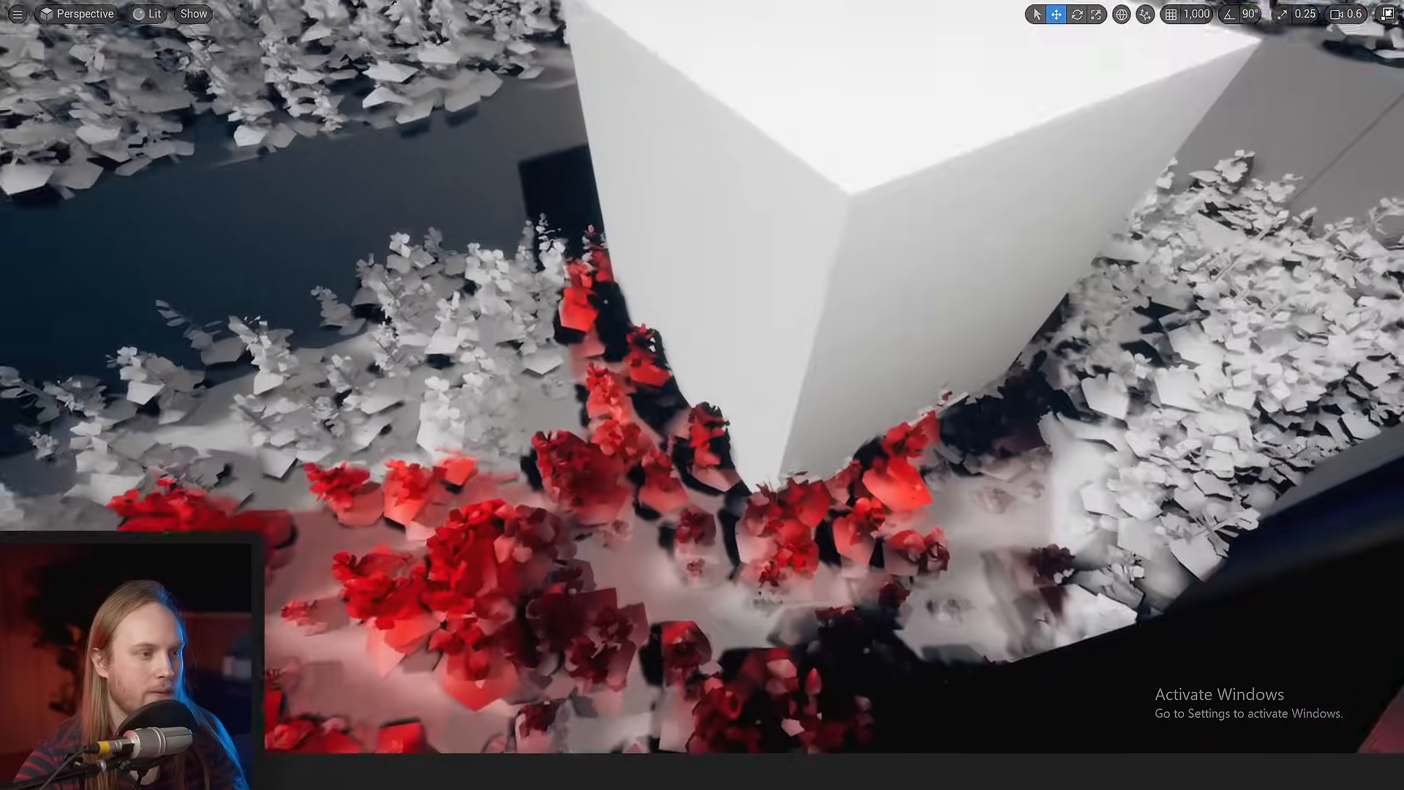
- Switch the viewport to Unlit and examine the decal masking around the cubes from near and far
mouse_move(727, 326)
right_down()
mouse_move(718, 338)
mouse_move(747, 341)
mouse_move(753, 380)
mouse_move(724, 366)
mouse_move(823, 398)
mouse_move(768, 344)
mouse_move(775, 395)
mouse_move(790, 395)
mouse_move(702, 380)
mouse_move(811, 377)
mouse_move(775, 394)
mouse_move(771, 419)
right_up()
scroll(719, 336, down, 2)
scroll(767, 370, up, 6)
scroll(776, 395, down, 2)
key(alt+3)
scroll(812, 377, down, 5)
key(F11)
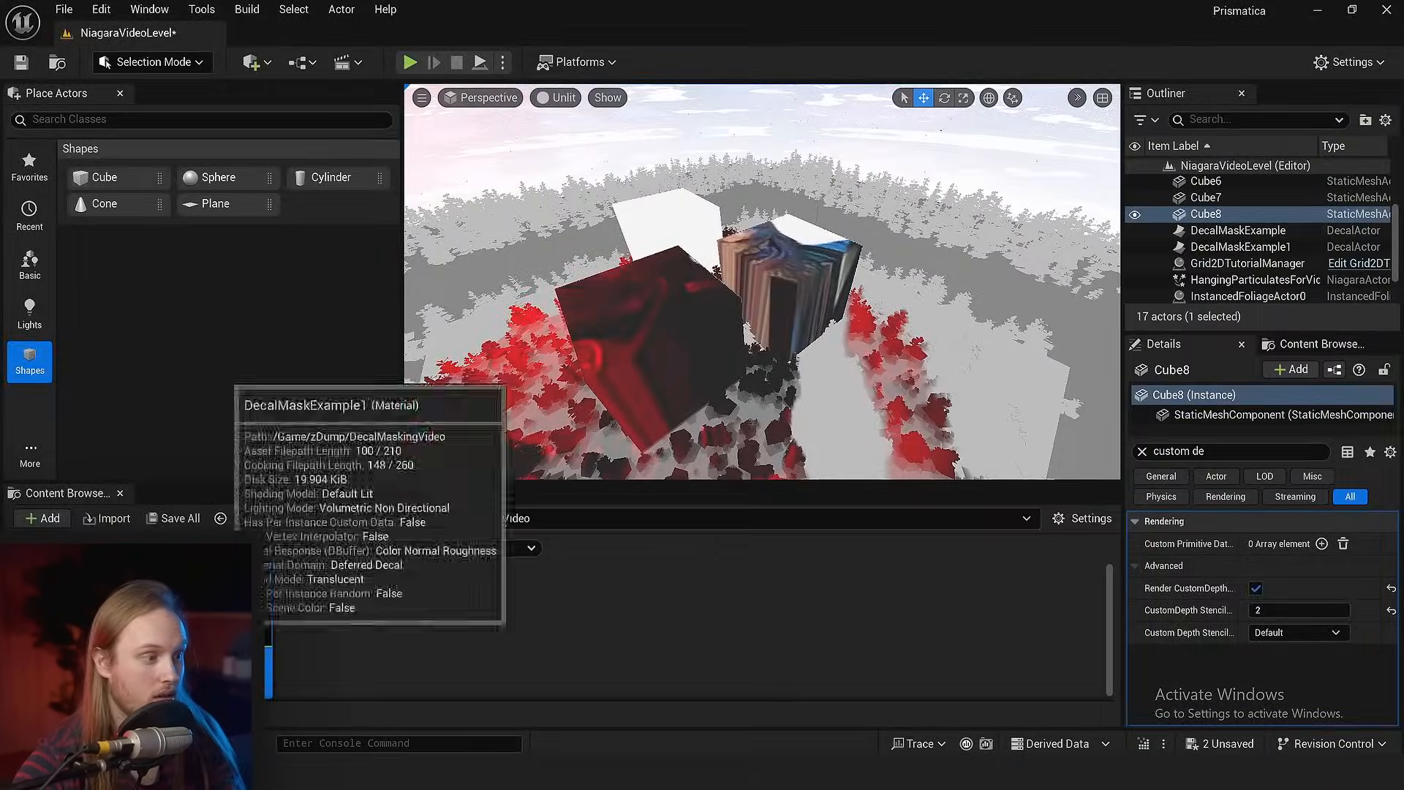
- Set the custom depth Add offset to -2 in the DecalMaskExample1 material and save it
double_click(272, 656)
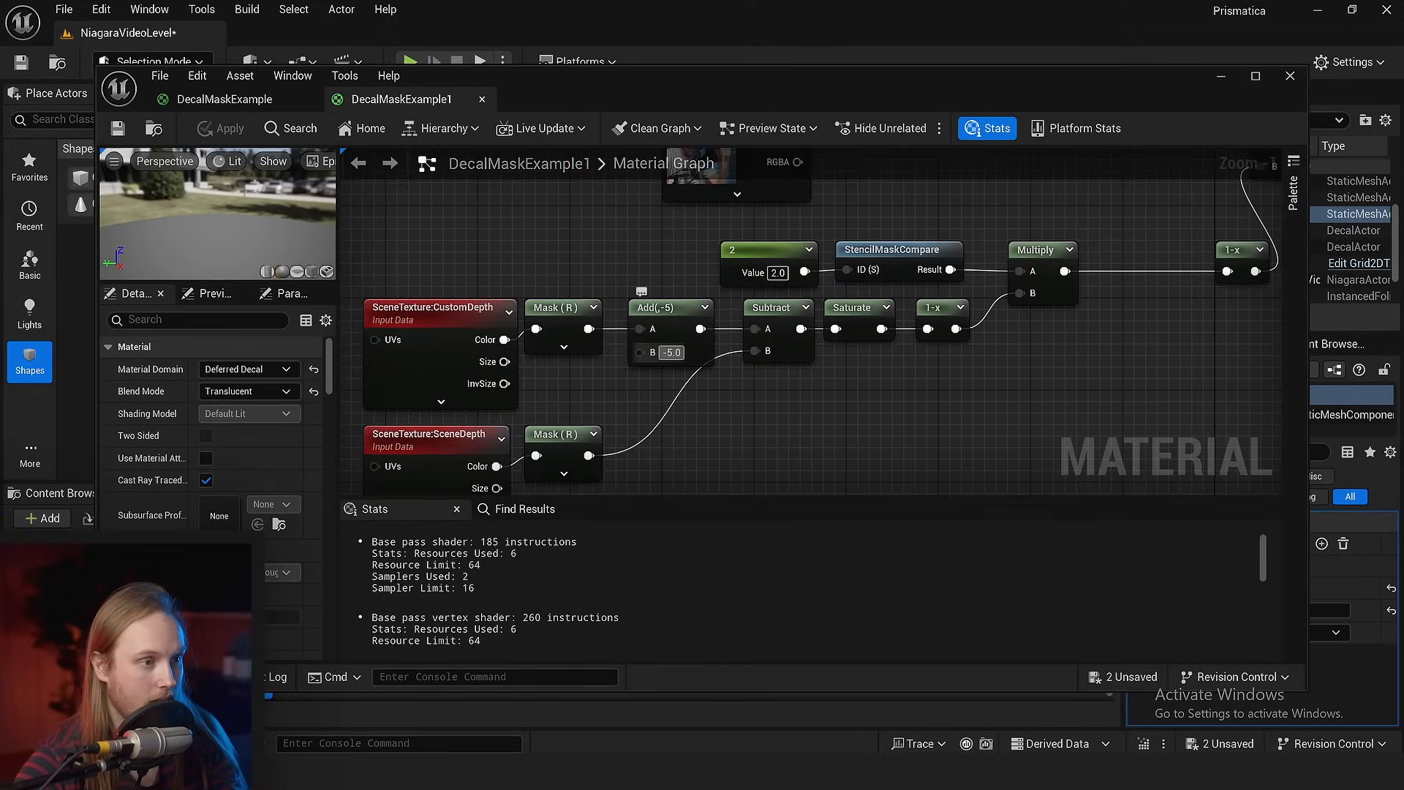
click(117, 132)
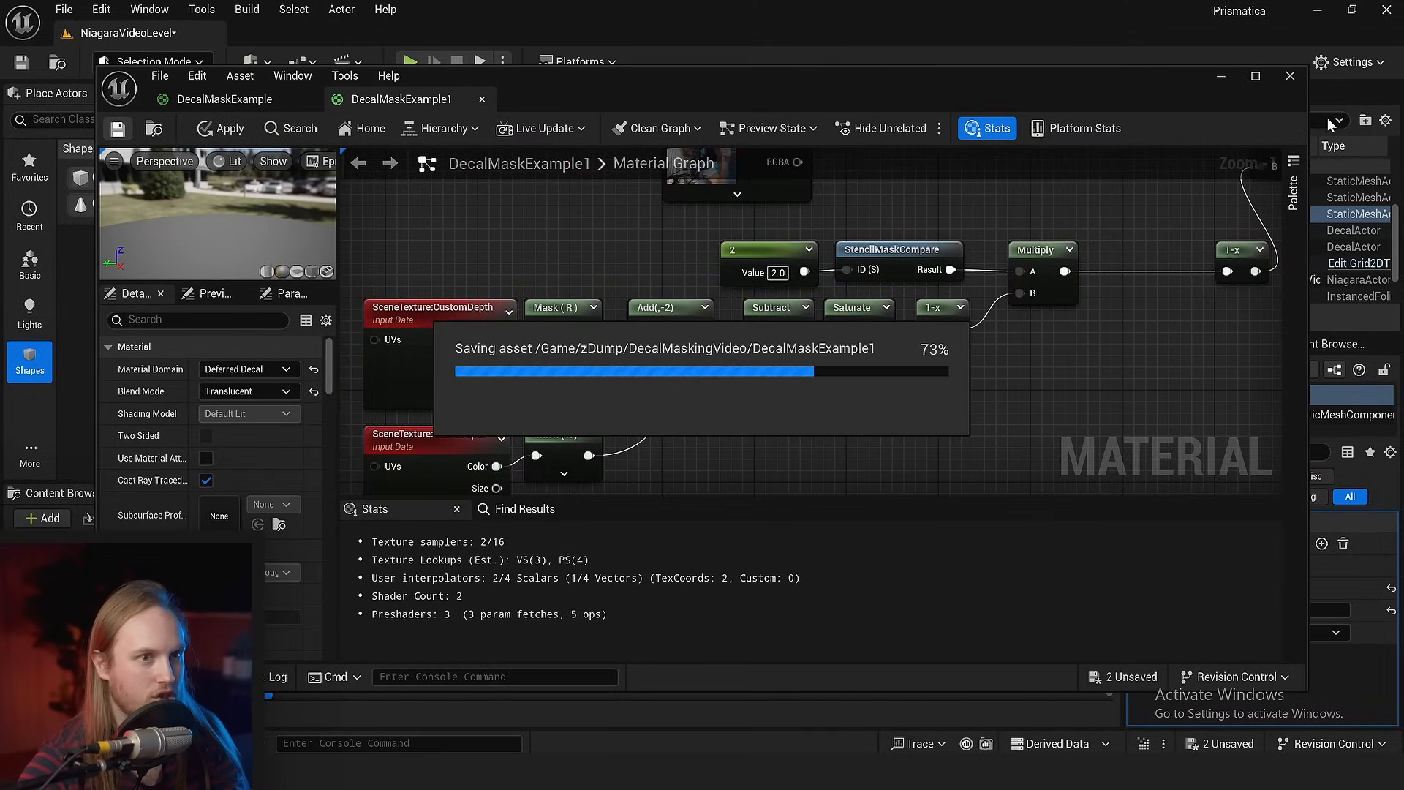
click(1221, 76)
- Return the viewport to Lit and inspect both decals on the cubes and foliage
click(559, 97)
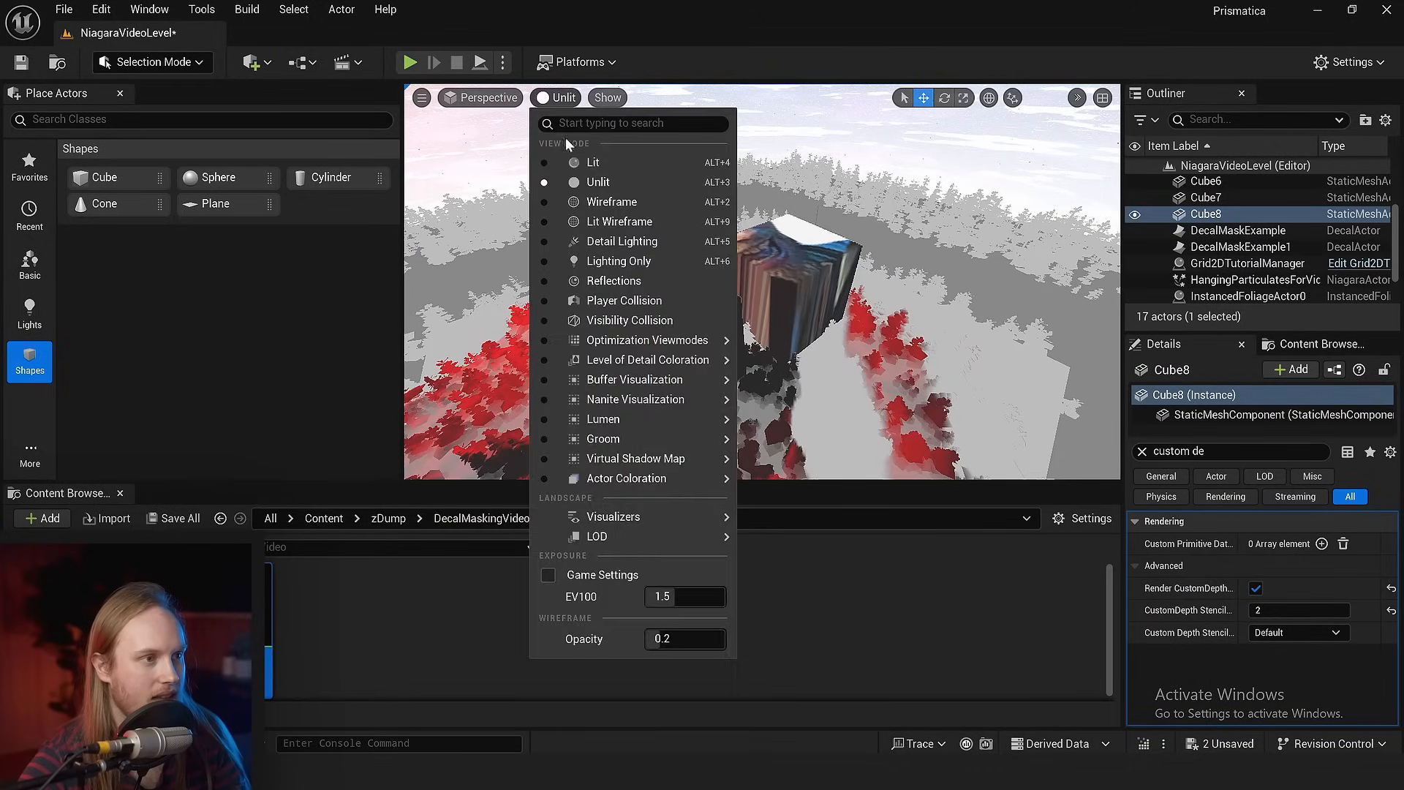
click(590, 138)
mouse_move(762, 282)
right_down()
mouse_move(724, 308)
mouse_move(762, 275)
mouse_move(841, 289)
mouse_move(756, 287)
right_up()
key(F11)
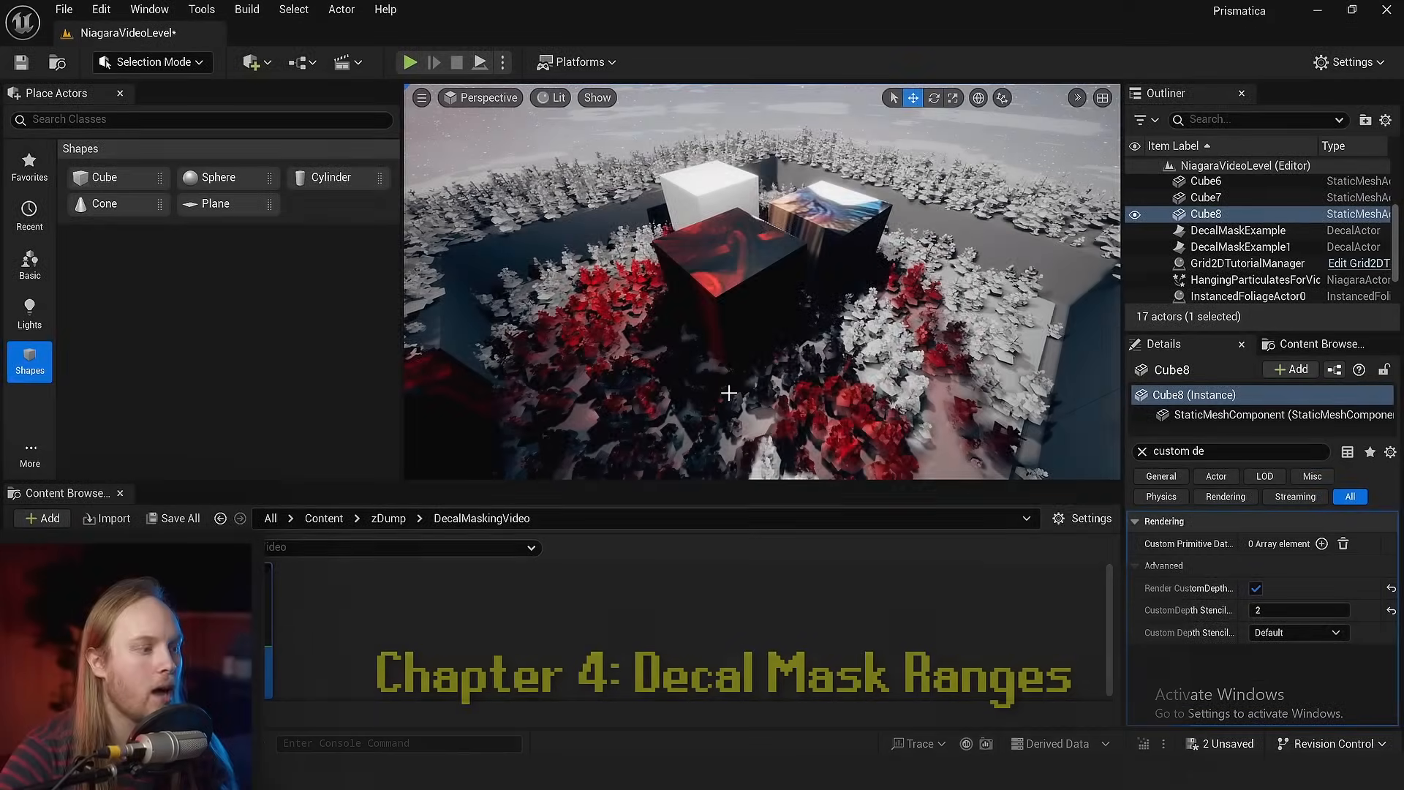
right_drag(731, 392, 702, 474)
key(w)
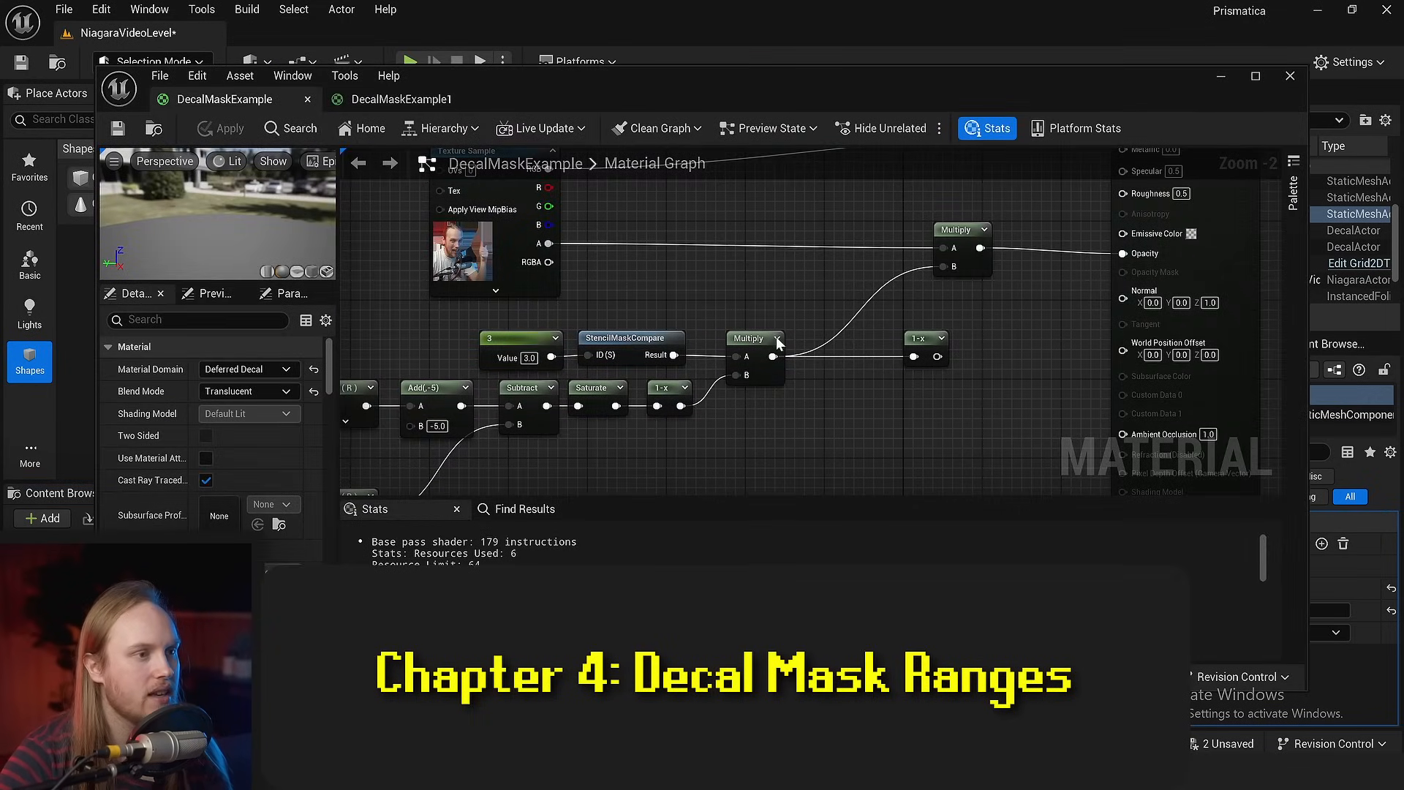
- Maximize the DecalMaskExample material editor and move the stencil constant and StencilMaskCompare nodes away from the mask Multiply
double_click(689, 82)
right_drag(579, 241, 831, 239)
scroll(831, 238, up, 2)
drag(832, 238, 629, 281)
drag(623, 278, 543, 272)
scroll(672, 276, up, 3)
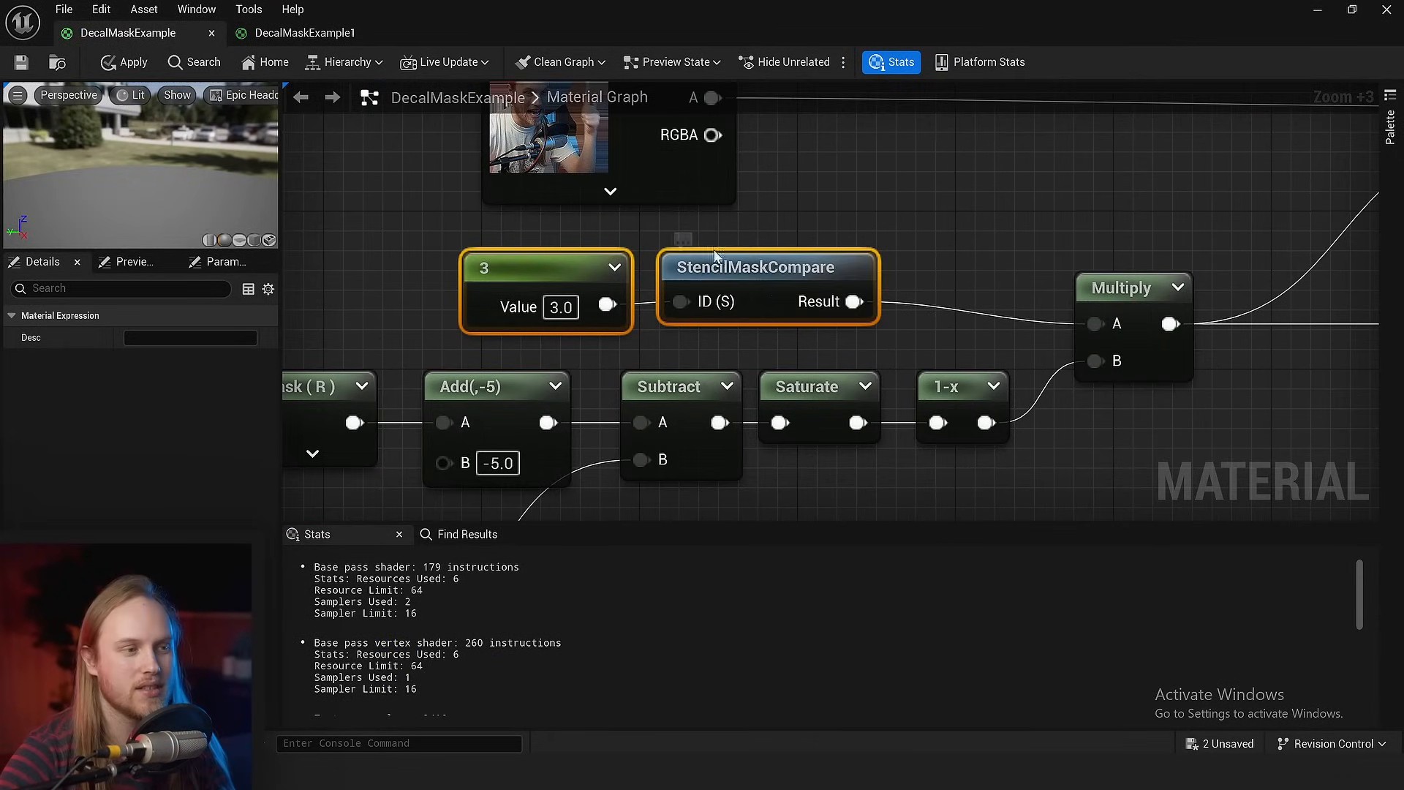
- Separate the custom depth node chain from the stencil constant 3 and StencilMaskCompare nodes, leaving space before the mask Multiply
scroll(965, 383, down, 5)
drag(956, 386, 538, 321)
scroll(790, 250, up, 2)
right_drag(789, 250, 769, 314)
click(770, 315)
right_drag(878, 258, 840, 322)
drag(840, 329, 649, 322)
scroll(649, 322, up, 3)
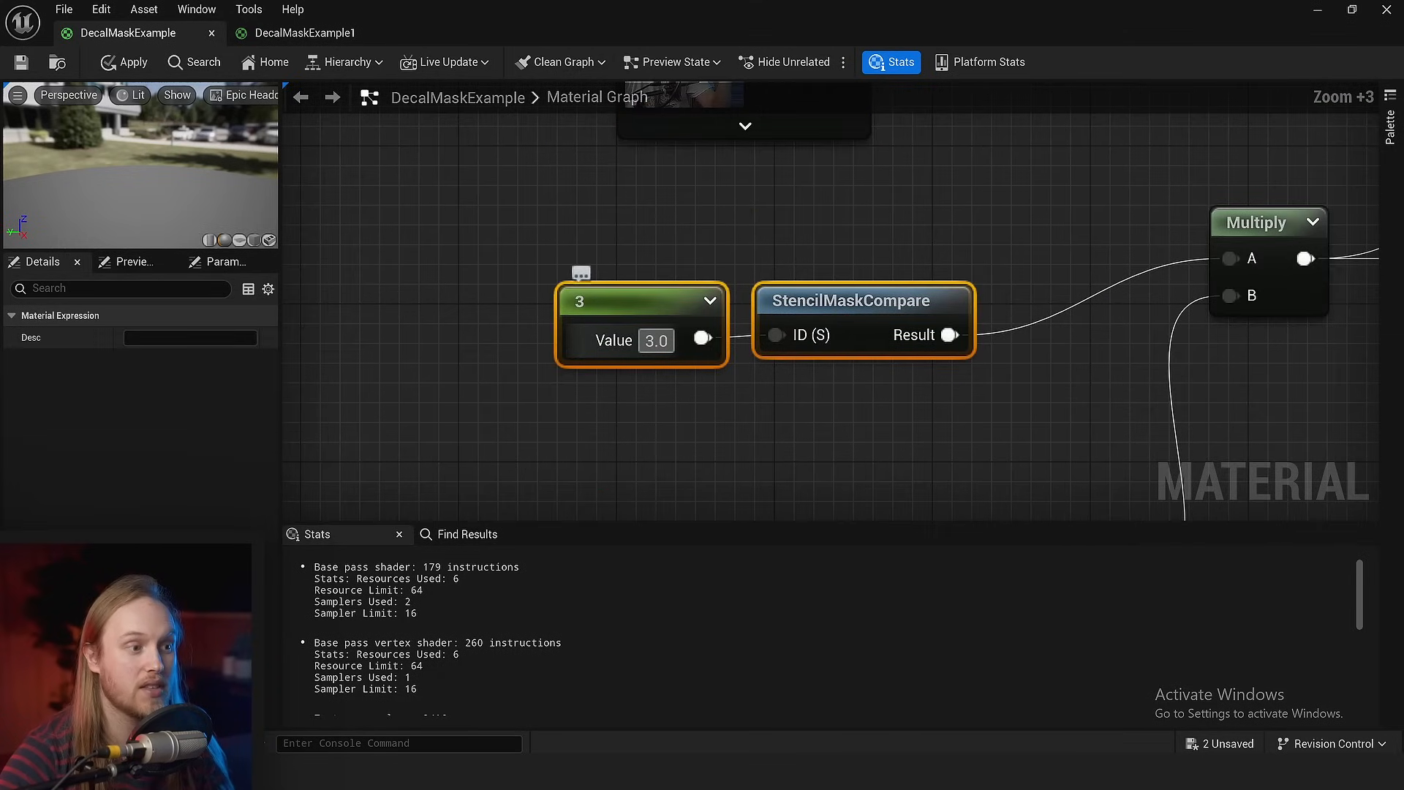
click(731, 410)
right_drag(732, 411, 642, 380)
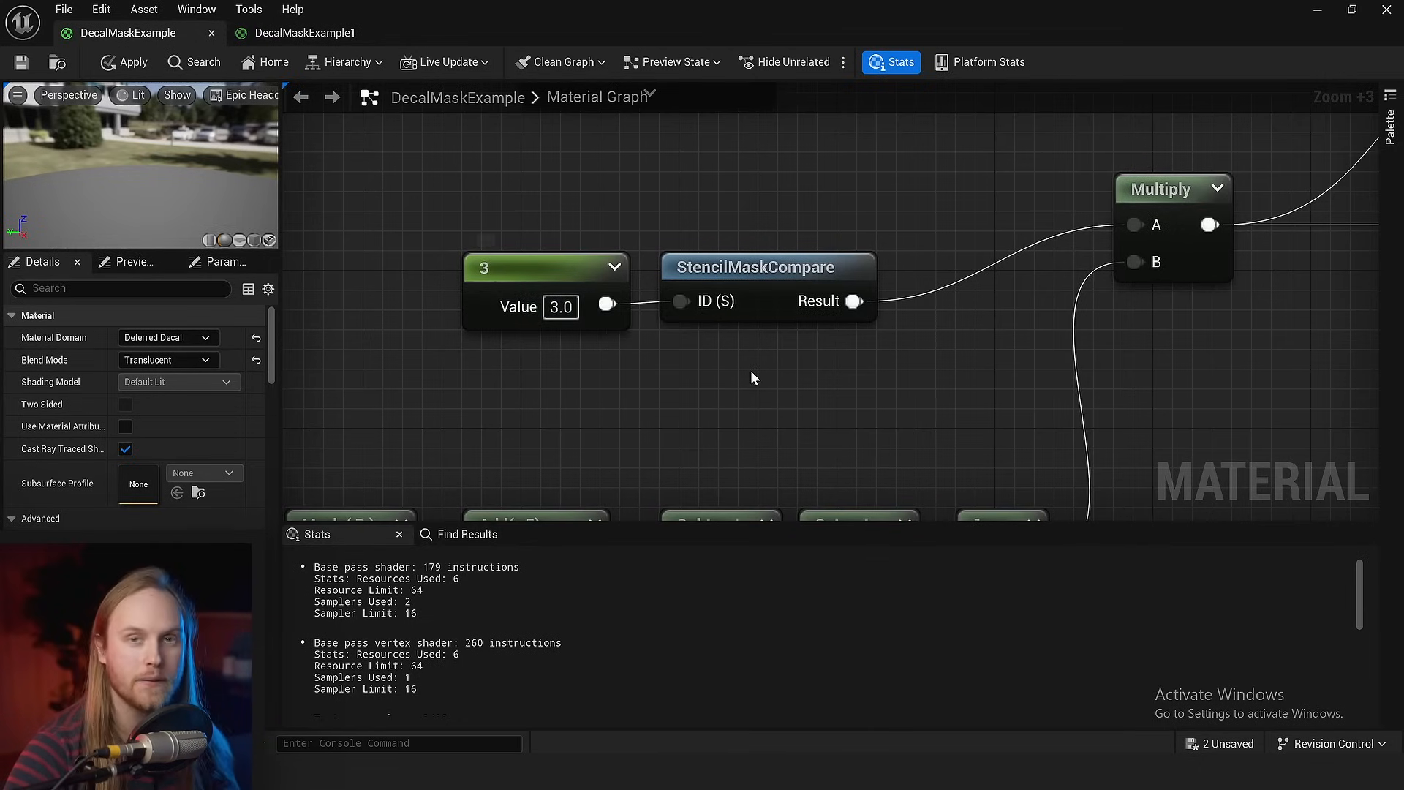
- Align the constant 3 and StencilMaskCompare nodes with the mask Multiply and move the CustomDepth chain clear of them
scroll(751, 388, down, 3)
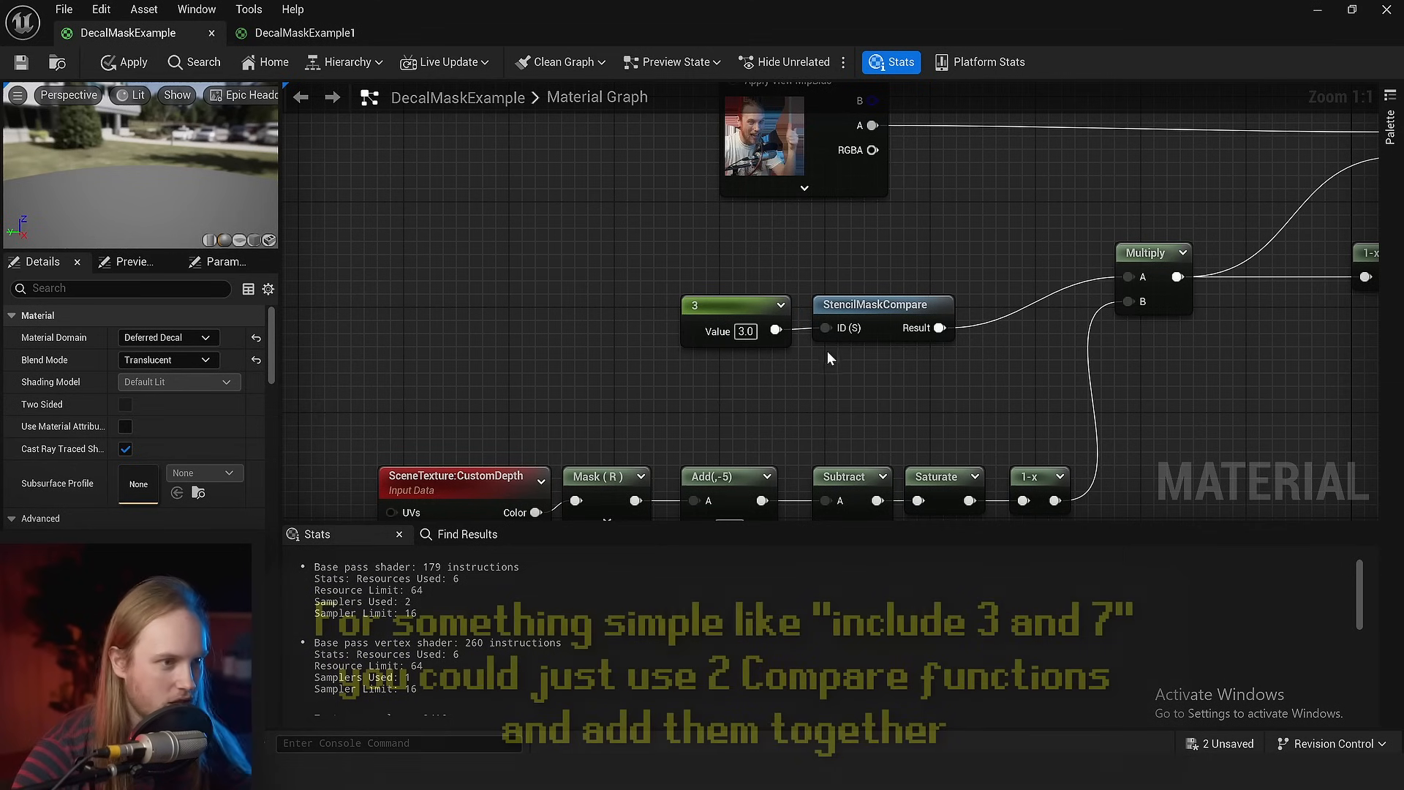
right_drag(827, 351, 683, 271)
click(724, 241)
drag(716, 184, 502, 265)
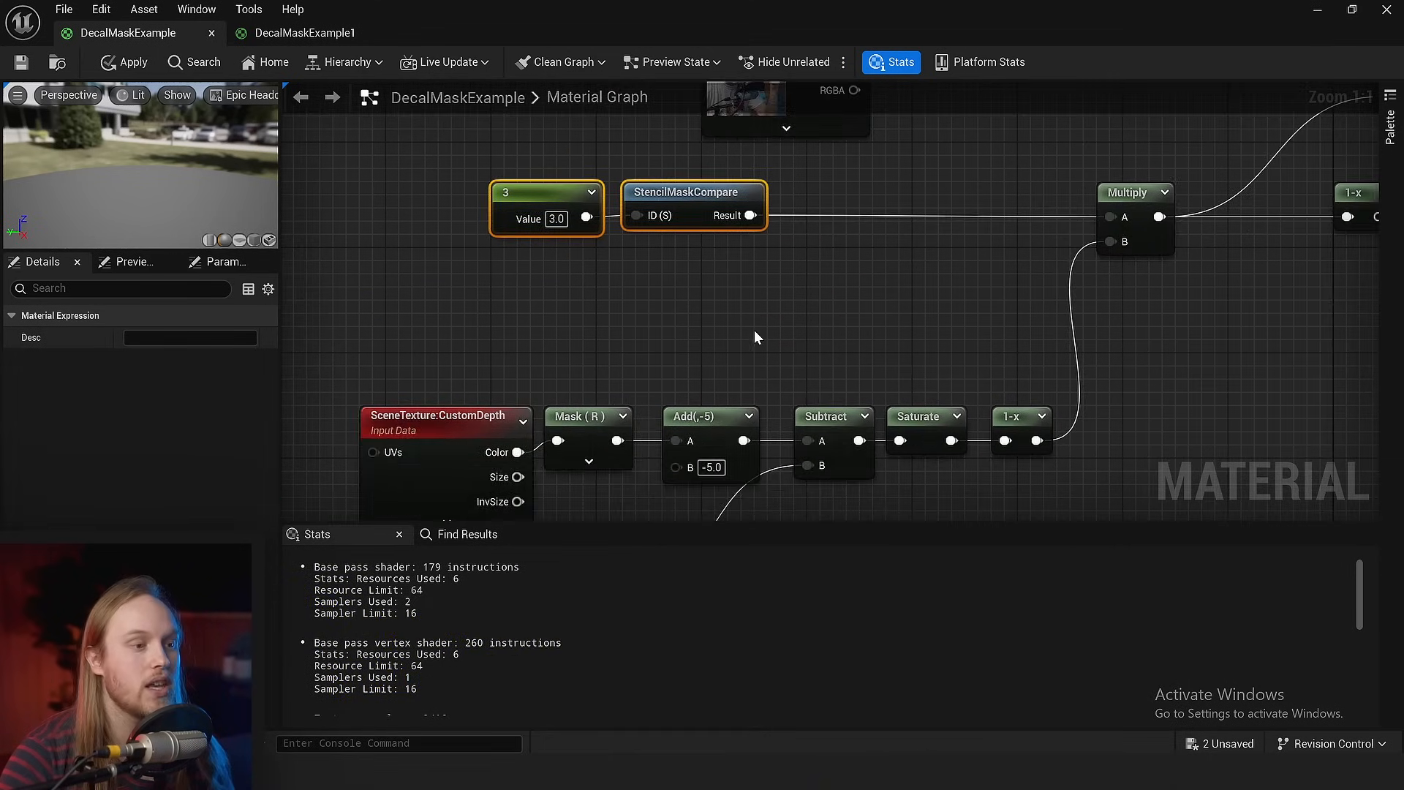
scroll(962, 350, down, 2)
right_drag(1015, 359, 1002, 280)
drag(1038, 294, 448, 520)
drag(572, 270, 593, 398)
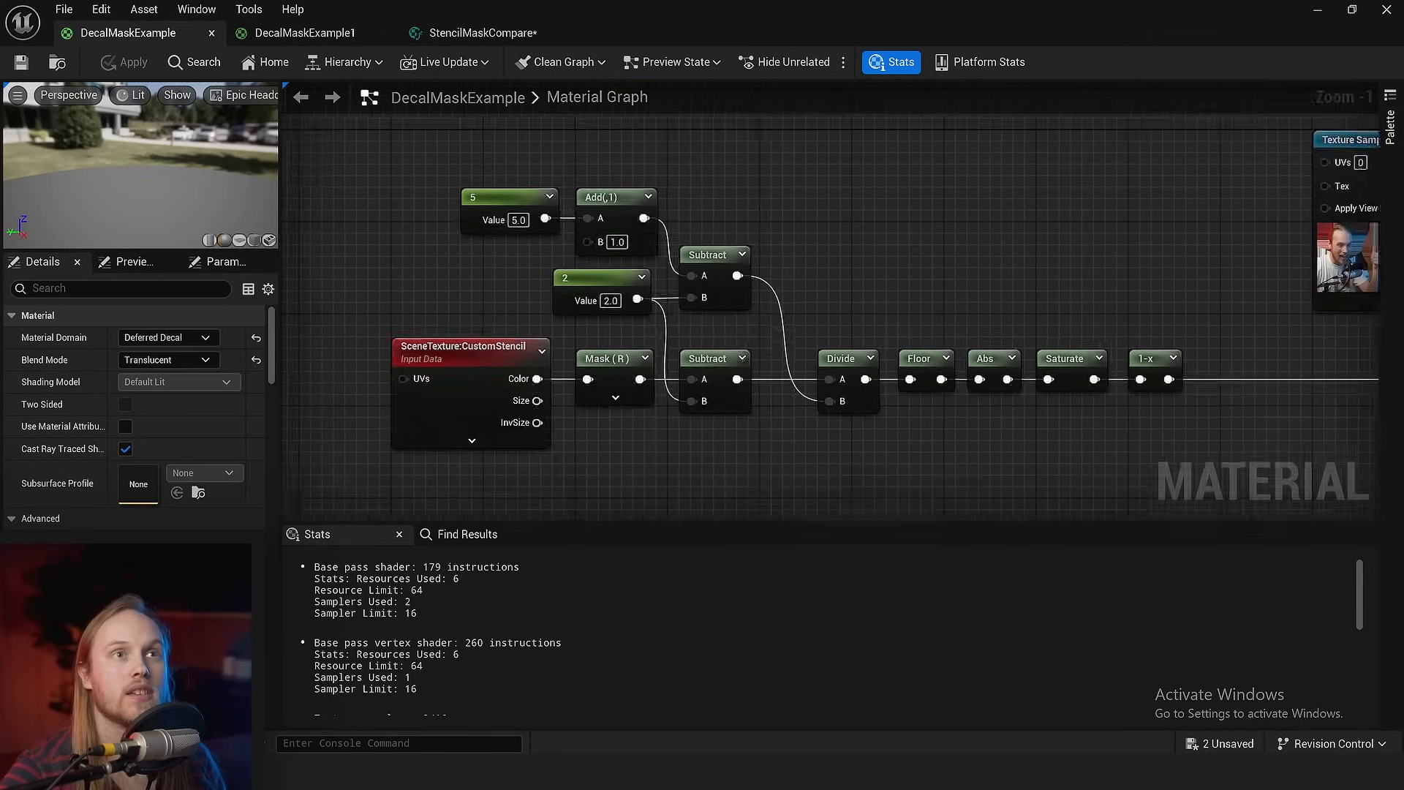
- Move the SceneTexture:CustomStencil and Mask (R) nodes farther from the Subtract node in the stencil range network
right_drag(744, 358, 760, 369)
scroll(547, 433, up, 1)
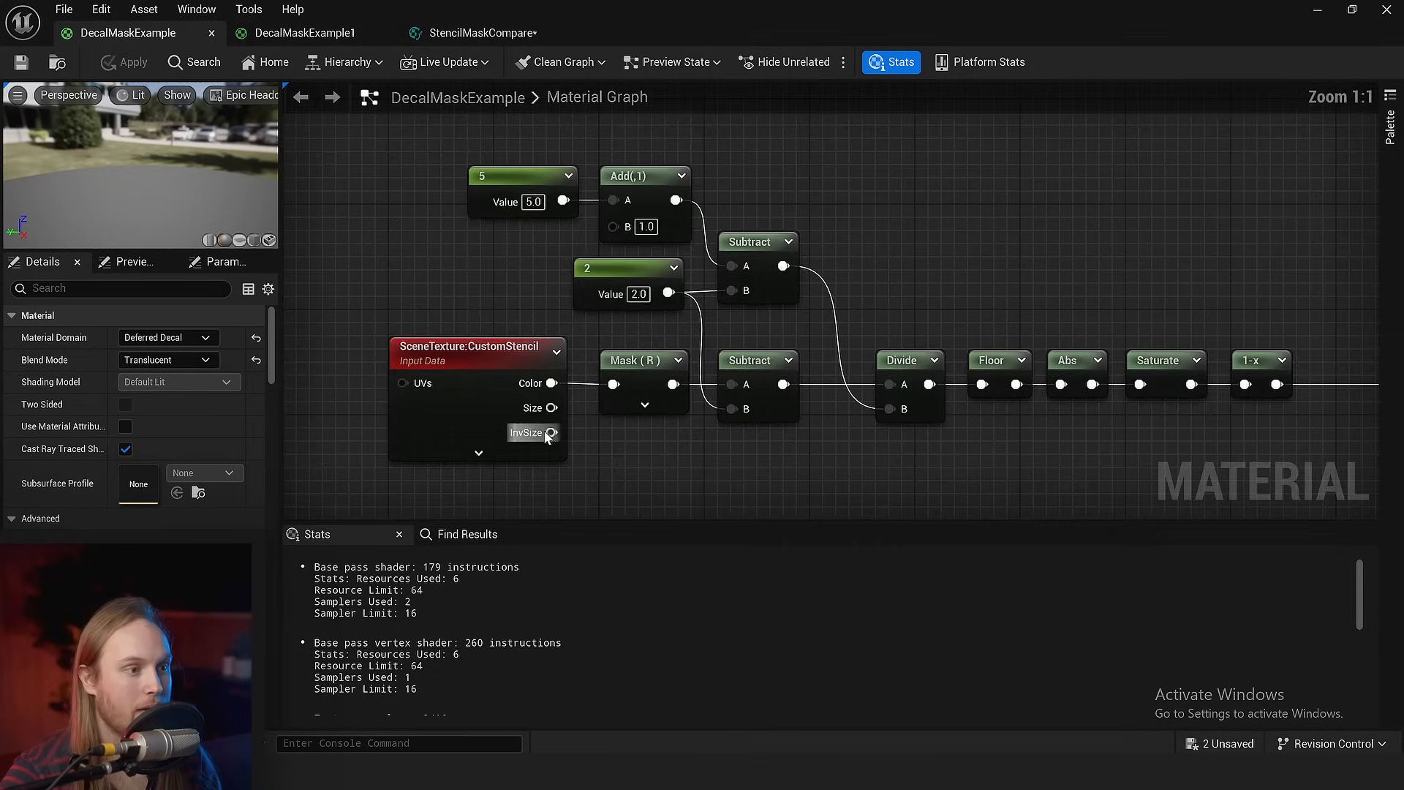
scroll(683, 475, down, 2)
scroll(683, 474, up, 2)
drag(673, 470, 371, 358)
click(488, 252)
right_drag(534, 113, 537, 192)
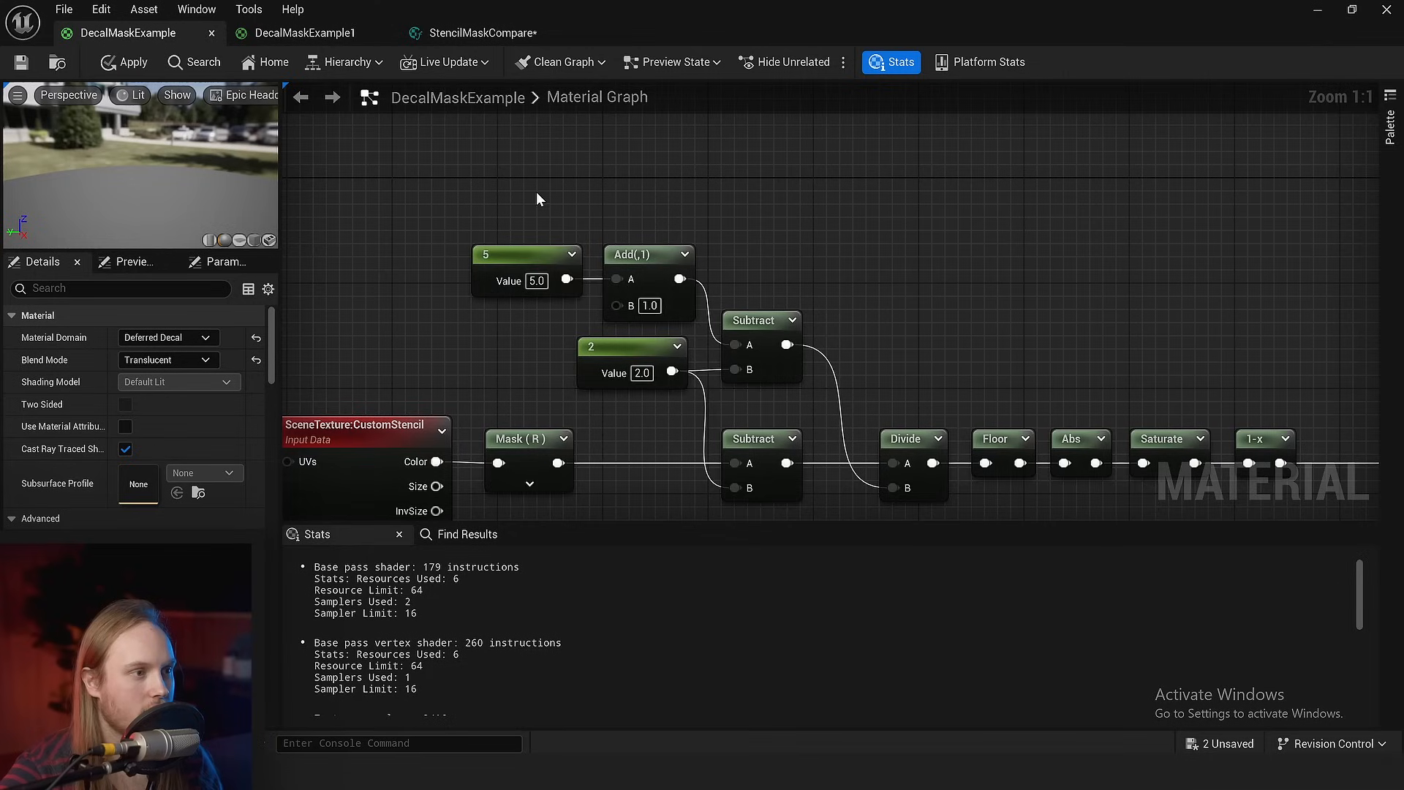
- Add a comment titled "Max Value" around the constant 5 node
click(523, 256)
text(c)
text(Max)
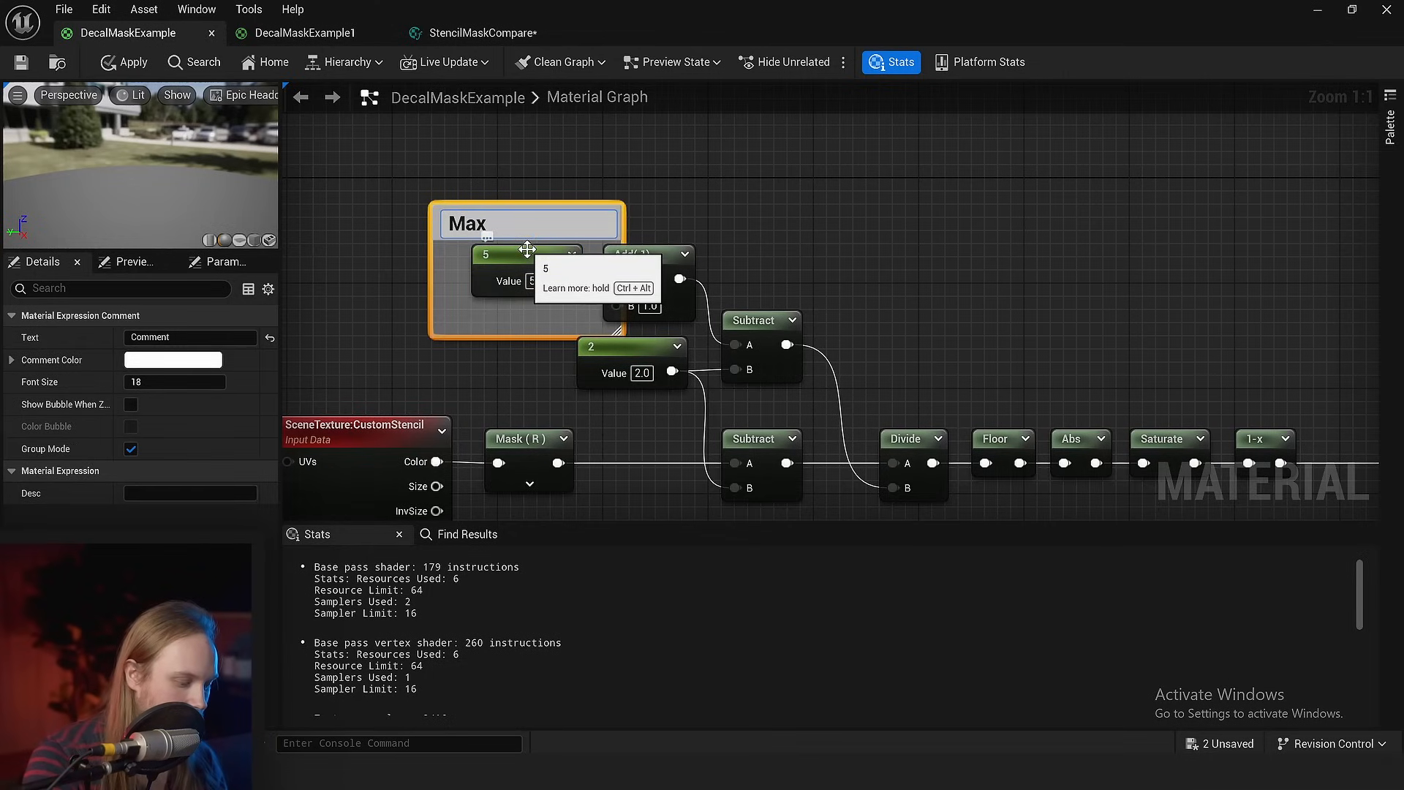
text( Value)
- Move the constant 2 node beneath the Max Value comment and enclose it in a comment titled "Min Value"
drag(615, 350, 524, 377)
text(c)
text(Min)
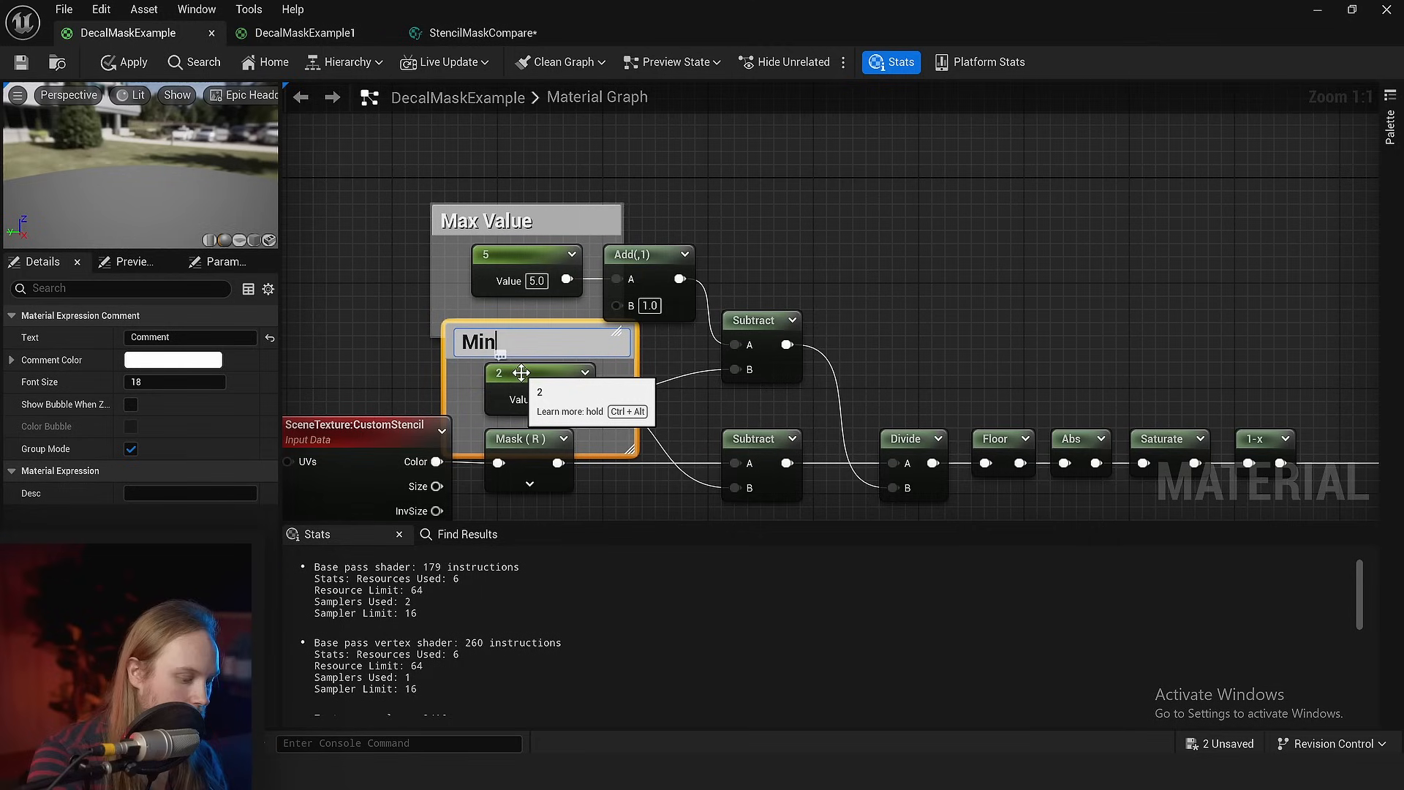
text( Value)
key(Return)
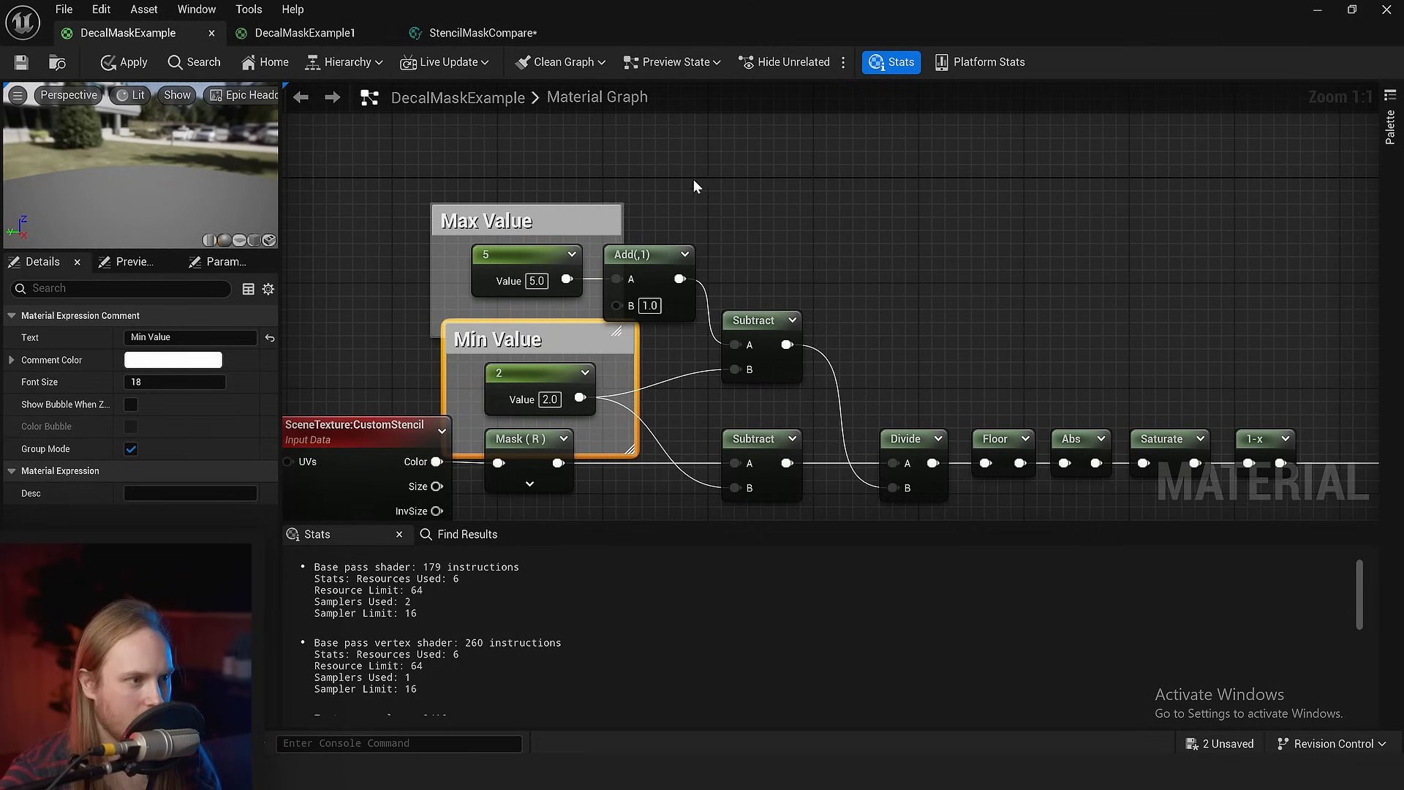
- Move the Max Value and Min Value groups, the Add node and the upper Subtract clear of the stencil row, and save the material
drag(693, 185, 414, 316)
click(787, 227)
click(651, 192)
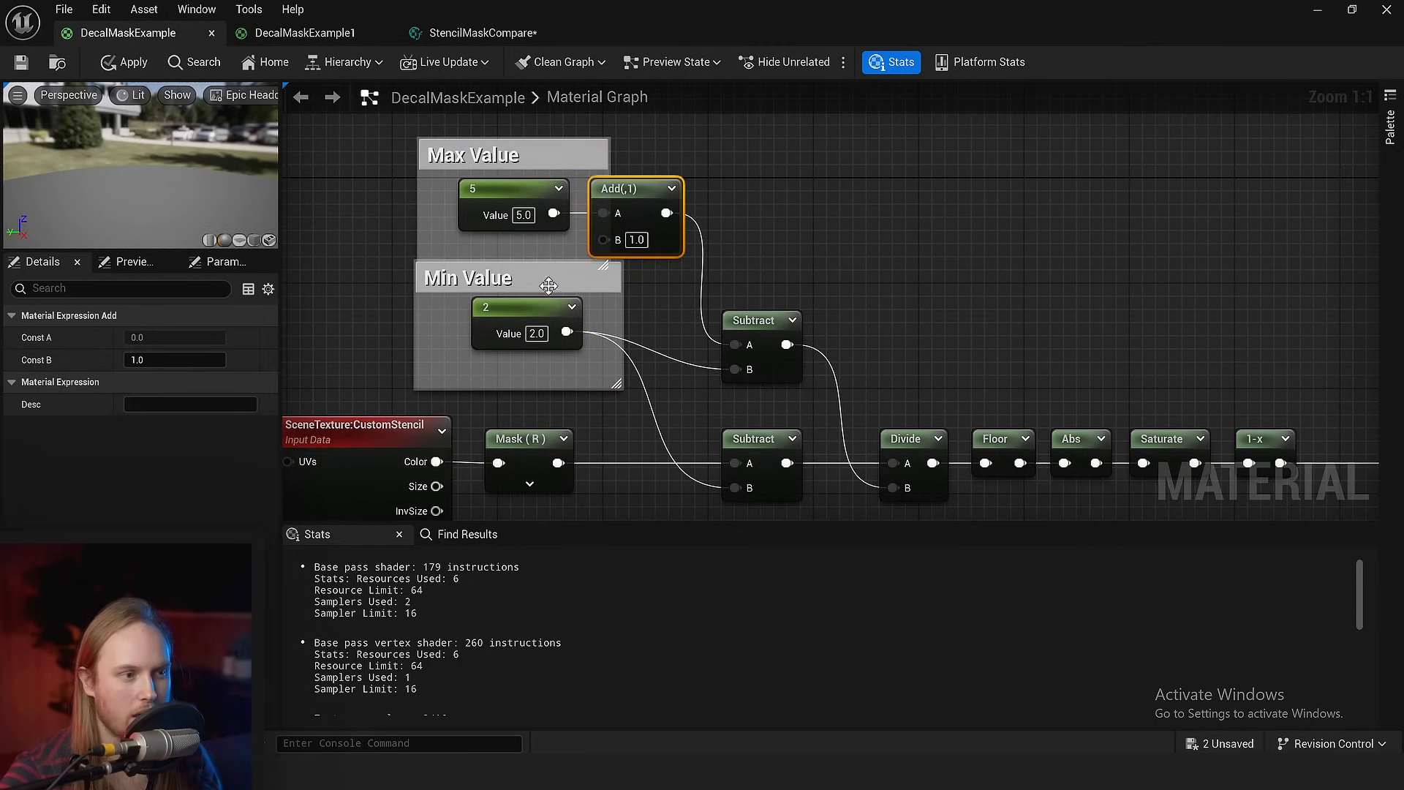
right_drag(756, 293, 792, 245)
click(773, 172)
mouse_move(766, 283)
mouse_down()
mouse_move(765, 230)
mouse_move(766, 244)
mouse_up()
right_drag(797, 164, 817, 191)
click(818, 192)
mouse_move(840, 166)
mouse_down()
mouse_move(520, 341)
mouse_move(501, 322)
mouse_up()
right_drag(698, 201, 718, 229)
right_drag(942, 249, 938, 235)
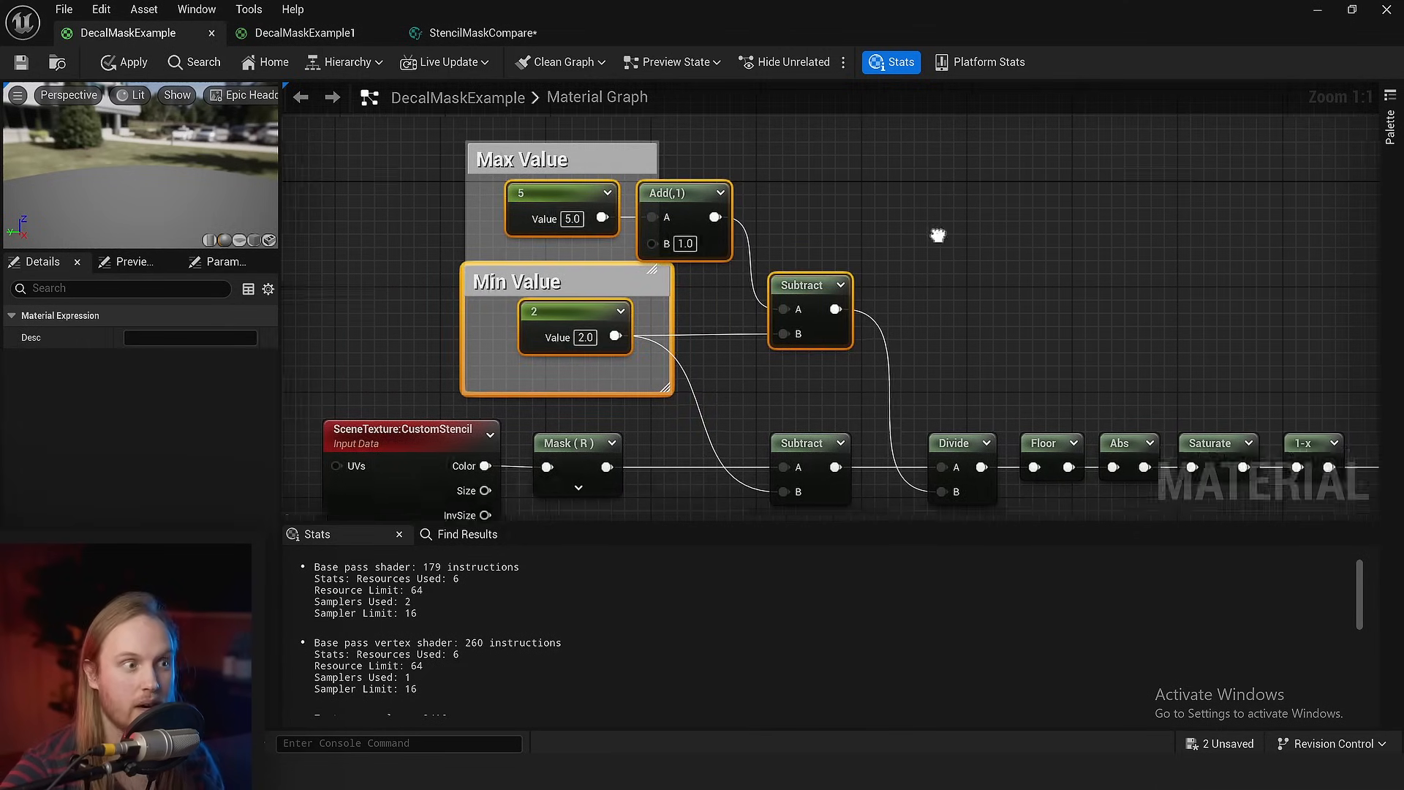
right_drag(938, 235, 936, 220)
key(ctrl+s)
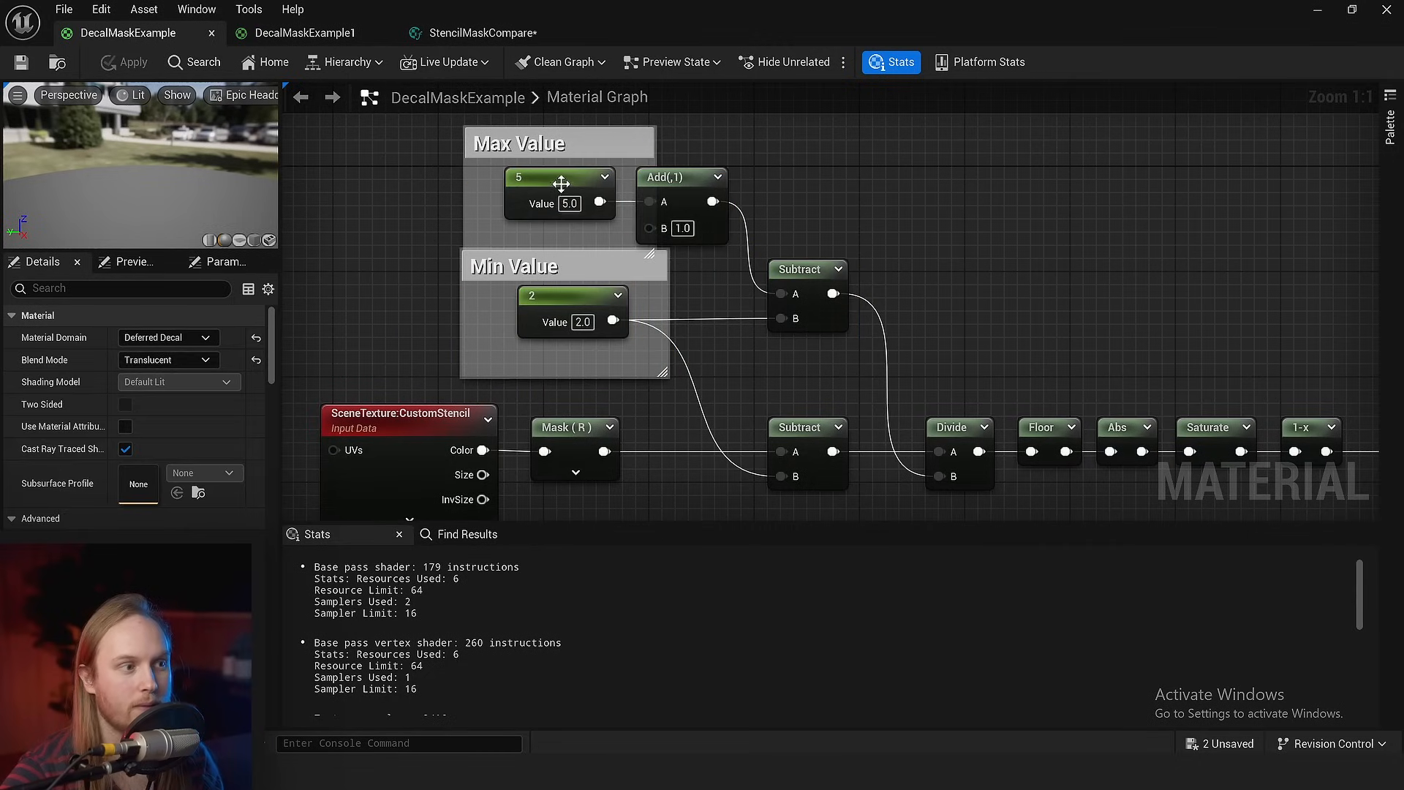
- Examine how the Max Value, Min Value and CustomStencil inputs feed the two Subtract nodes of the range mask
click(561, 182)
click(591, 302)
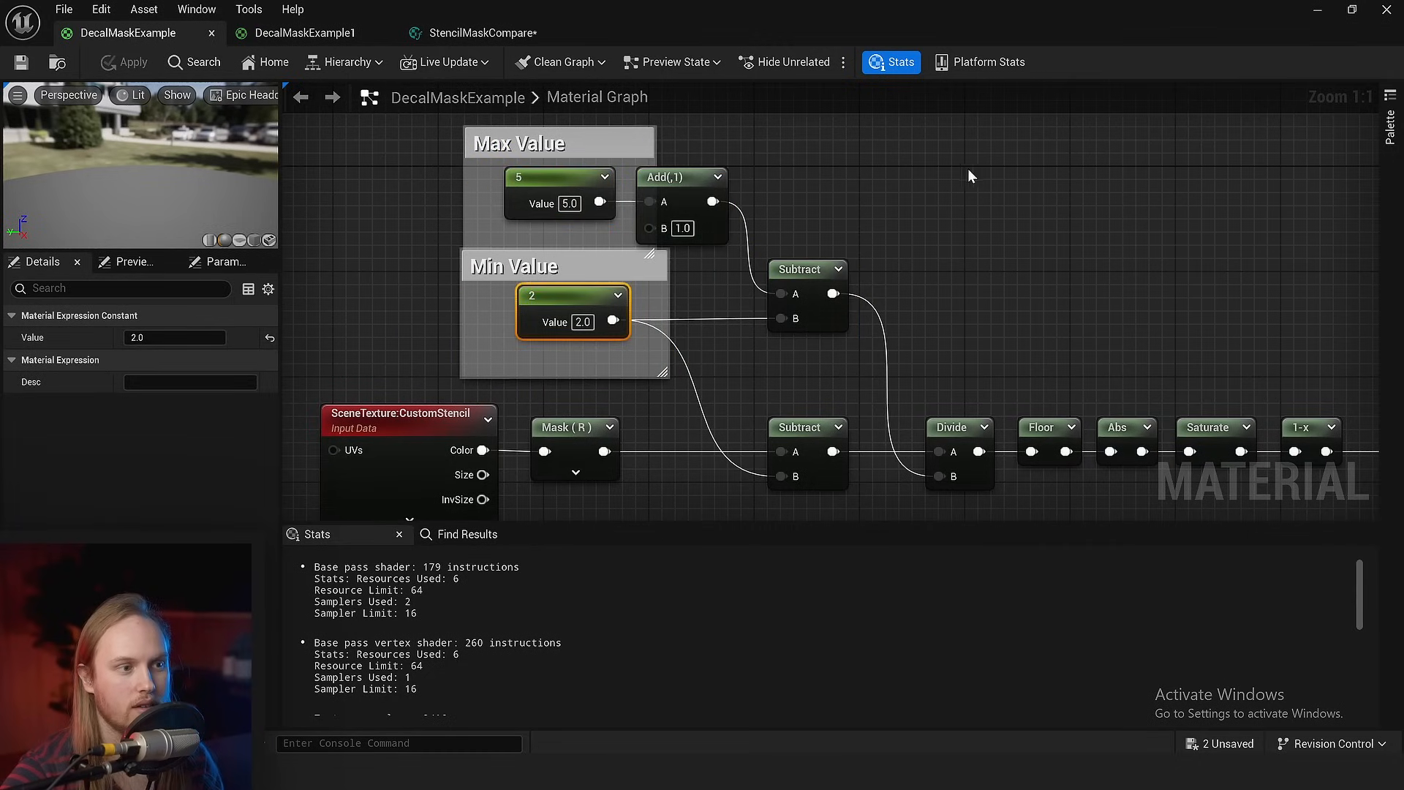
click(787, 278)
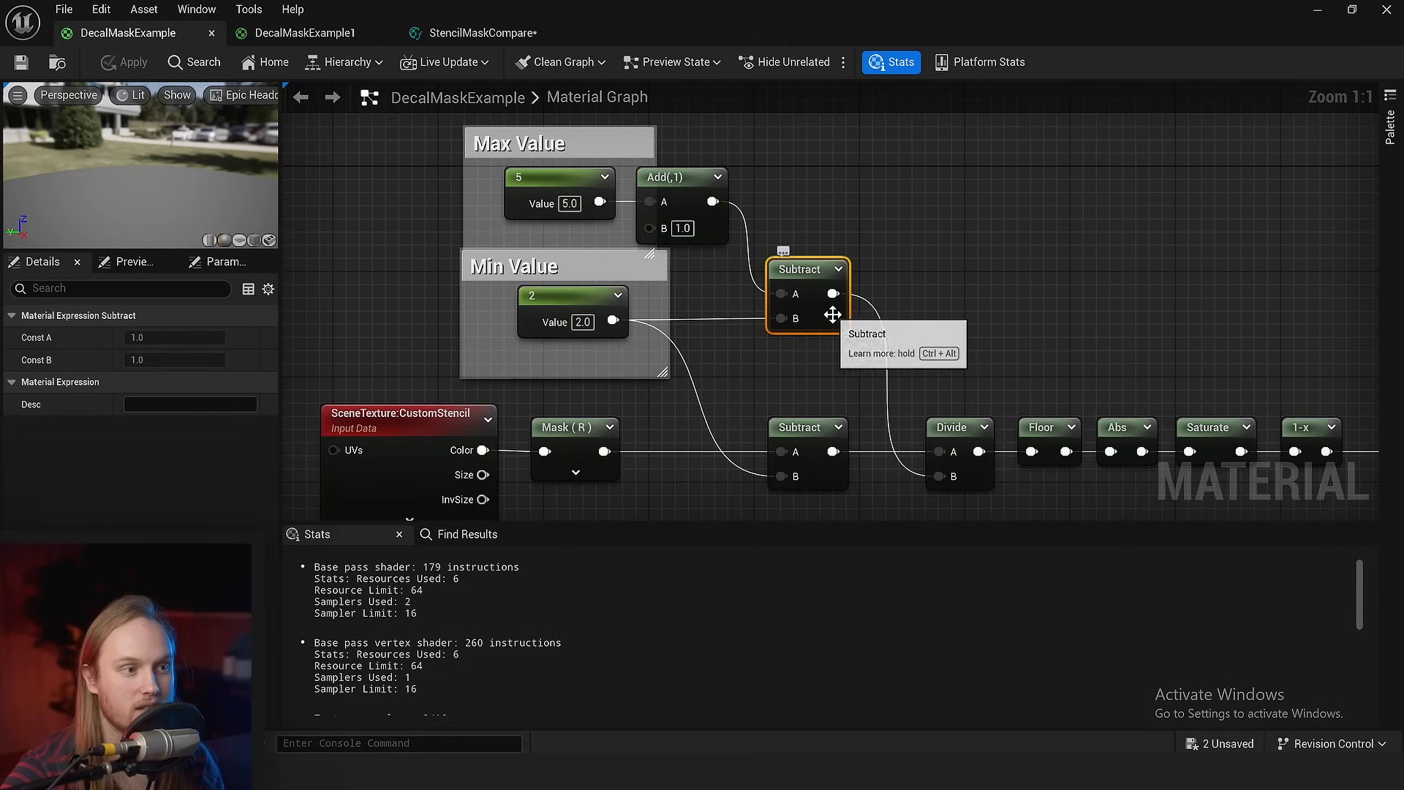
click(879, 250)
right_drag(917, 324, 873, 275)
right_drag(686, 289, 809, 303)
click(818, 329)
drag(570, 245, 767, 345)
click(772, 346)
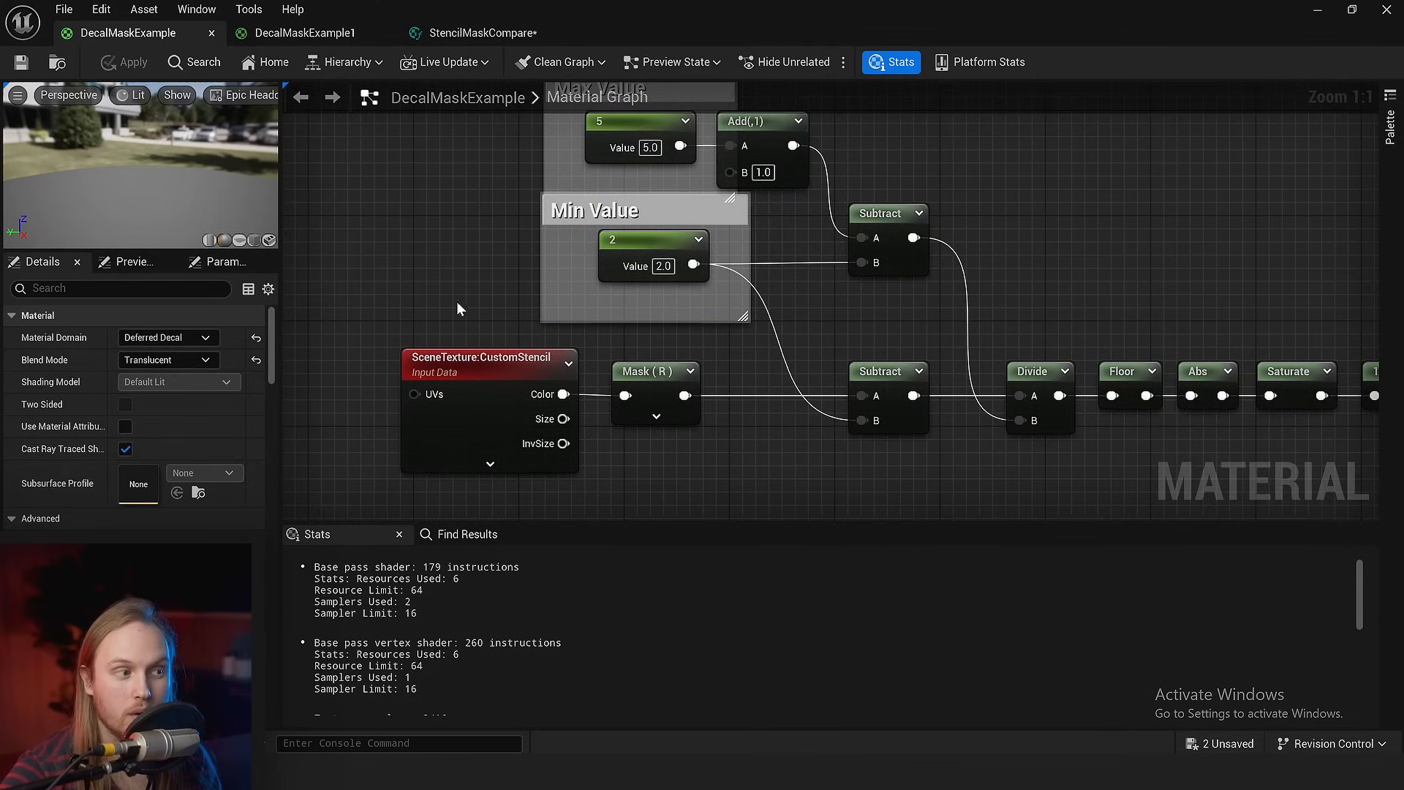
drag(456, 301, 585, 358)
click(796, 460)
right_drag(1023, 297, 827, 300)
click(835, 374)
right_drag(823, 247, 903, 312)
drag(863, 351, 534, 220)
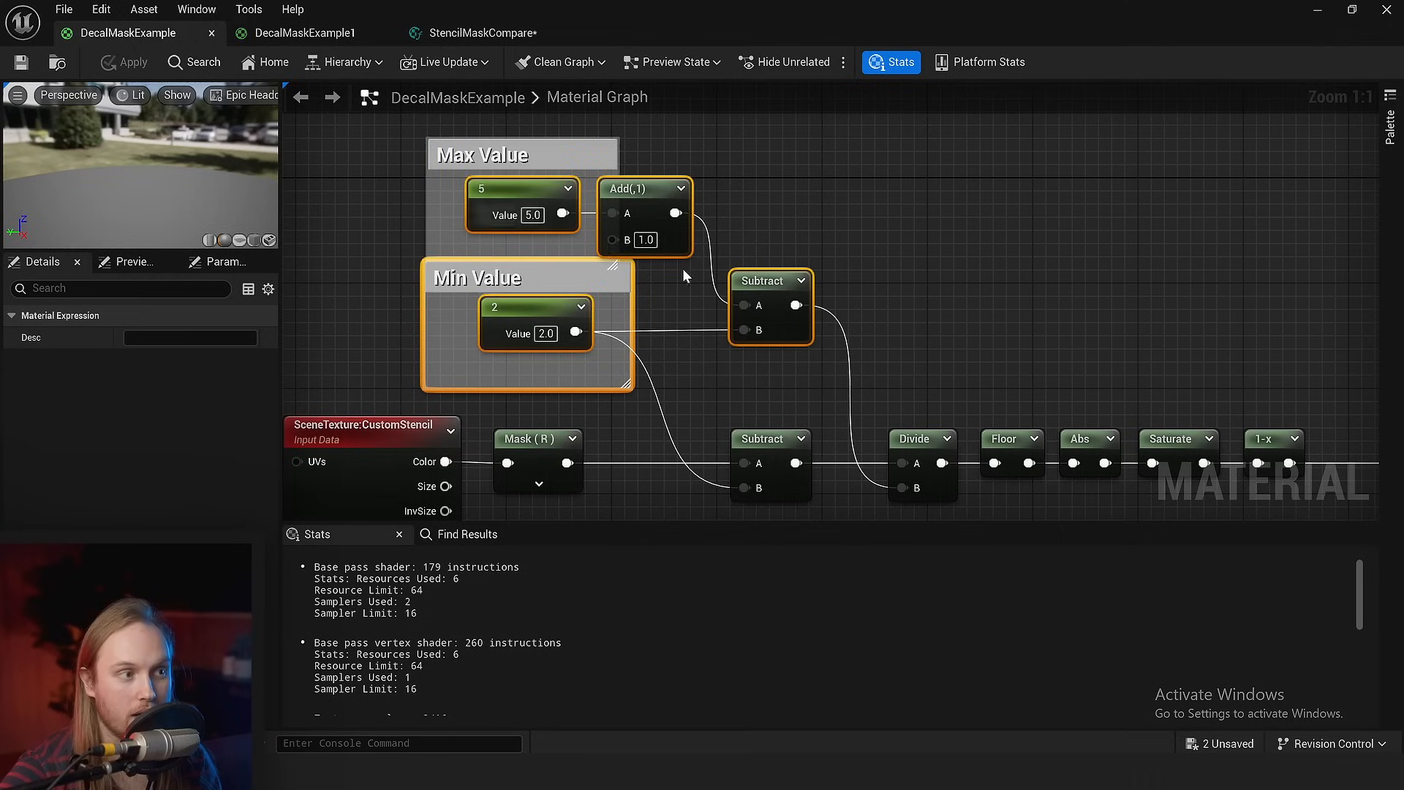
- Examine the Divide and Floor nodes that turn the stencil range difference into whole steps
click(965, 311)
right_drag(967, 310, 804, 208)
ctrl+scroll(852, 245, up, 3)
click(836, 352)
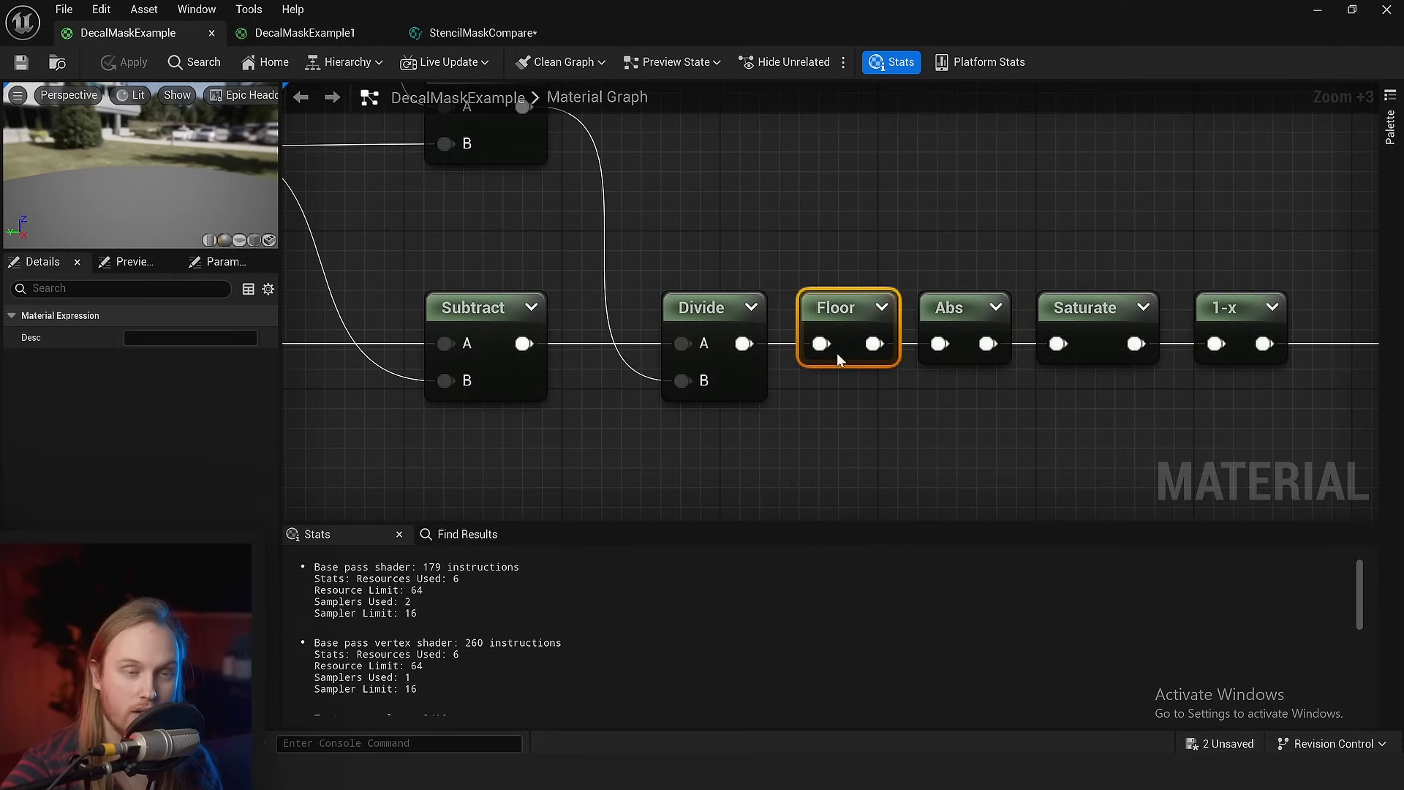
scroll(930, 289, down, 3)
right_drag(930, 288, 942, 298)
scroll(932, 288, down, 1)
drag(951, 176, 424, 524)
right_drag(1010, 223, 903, 285)
click(903, 291)
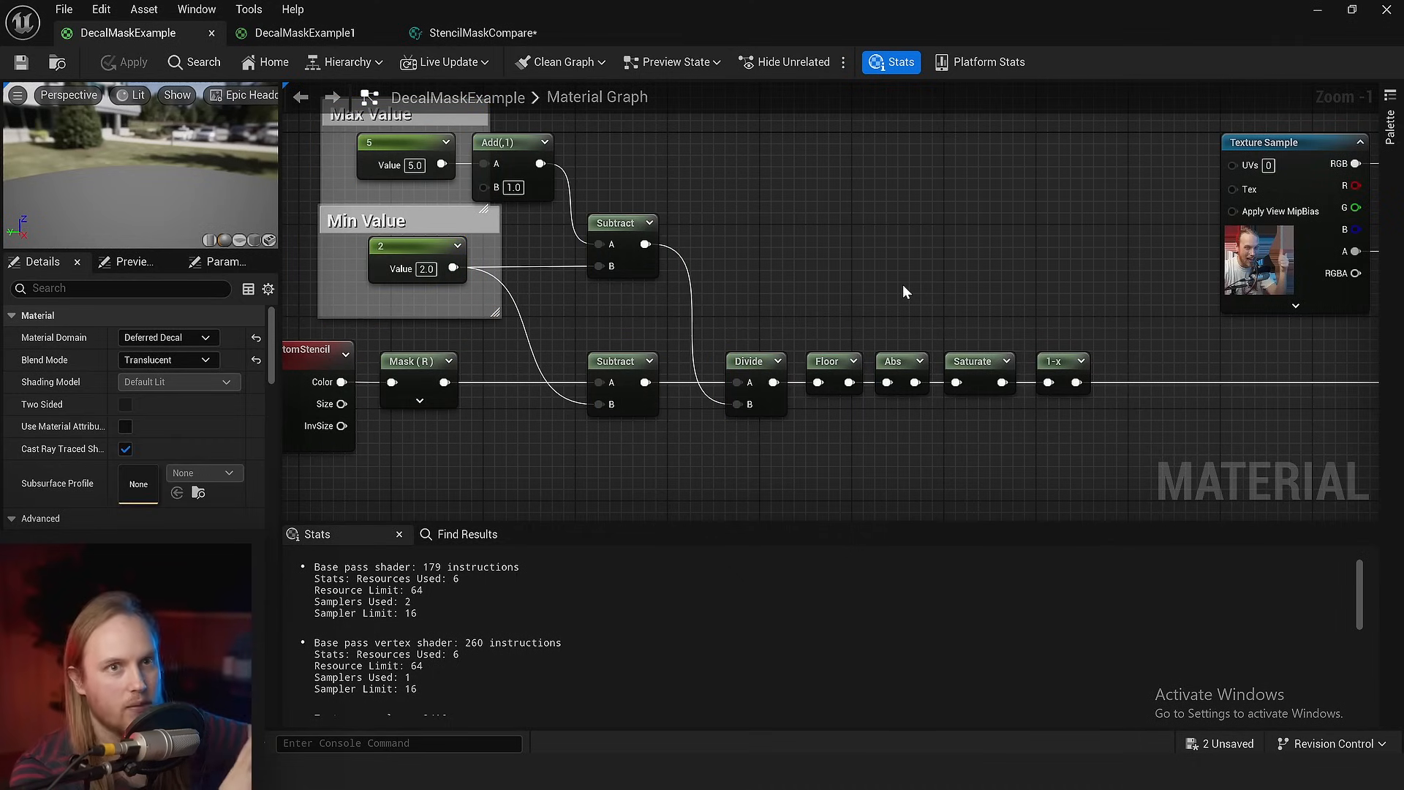
- Review the Abs, Saturate and 1-x nodes leading to the mask Multiply, and the range constants feeding them
right_drag(903, 289, 813, 267)
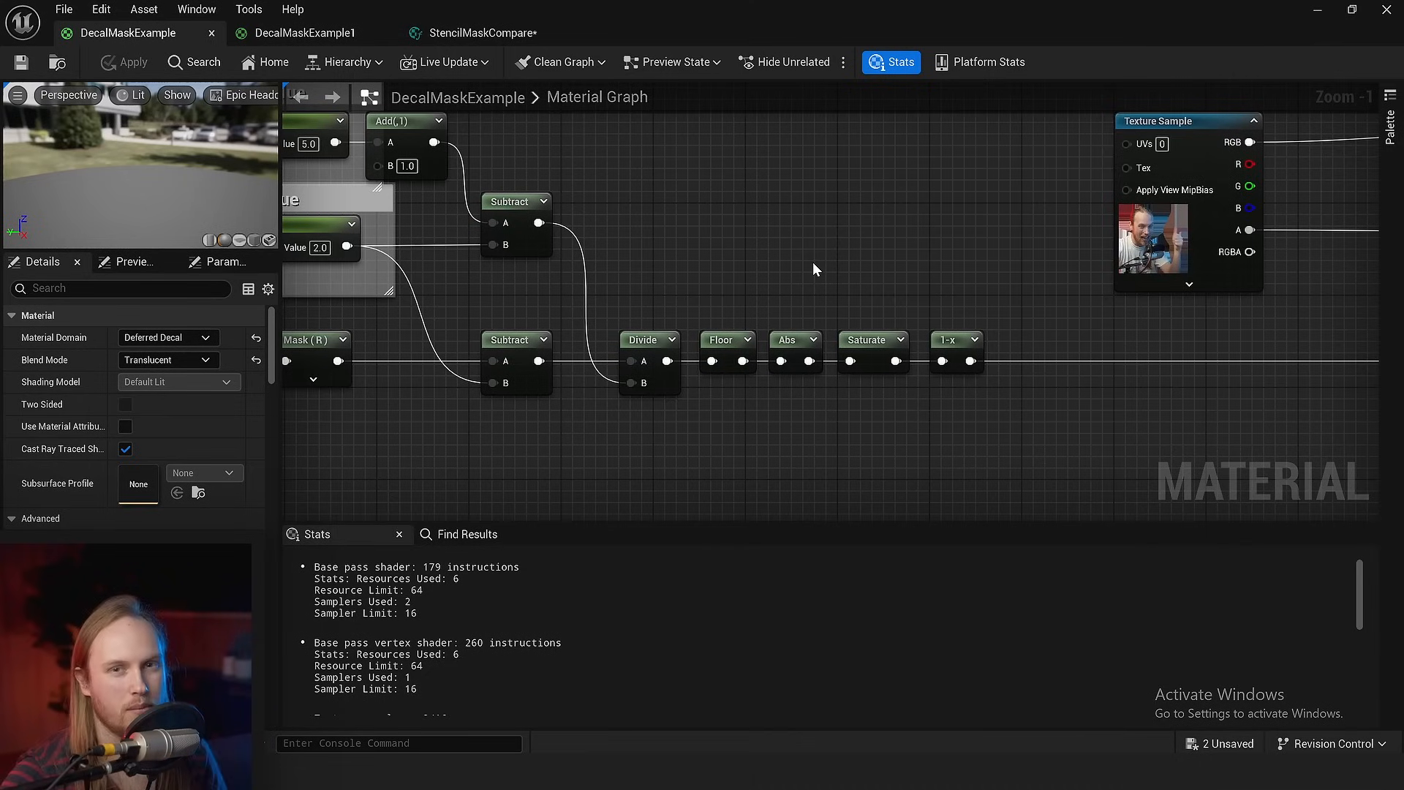
right_drag(799, 260, 771, 227)
click(768, 310)
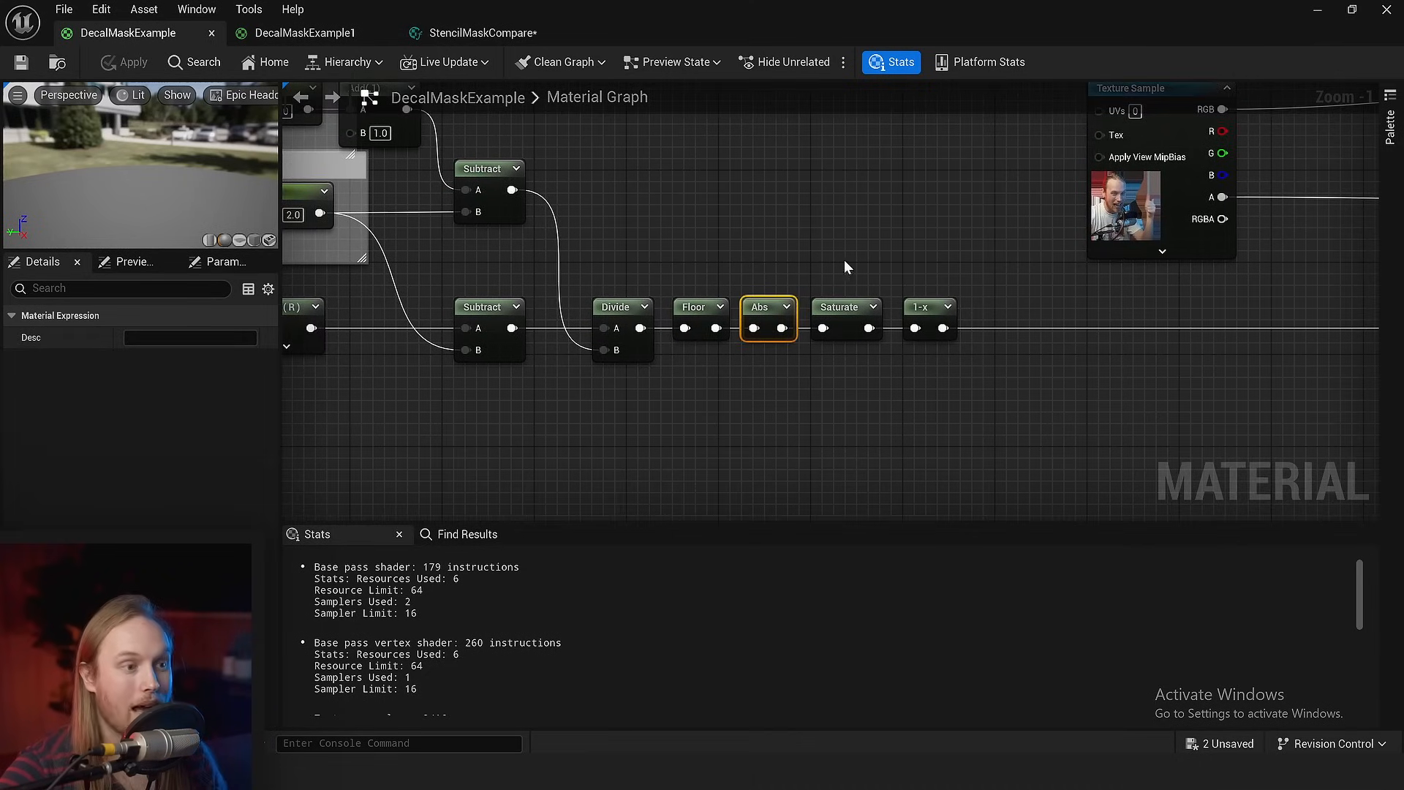
scroll(878, 253, up, 1)
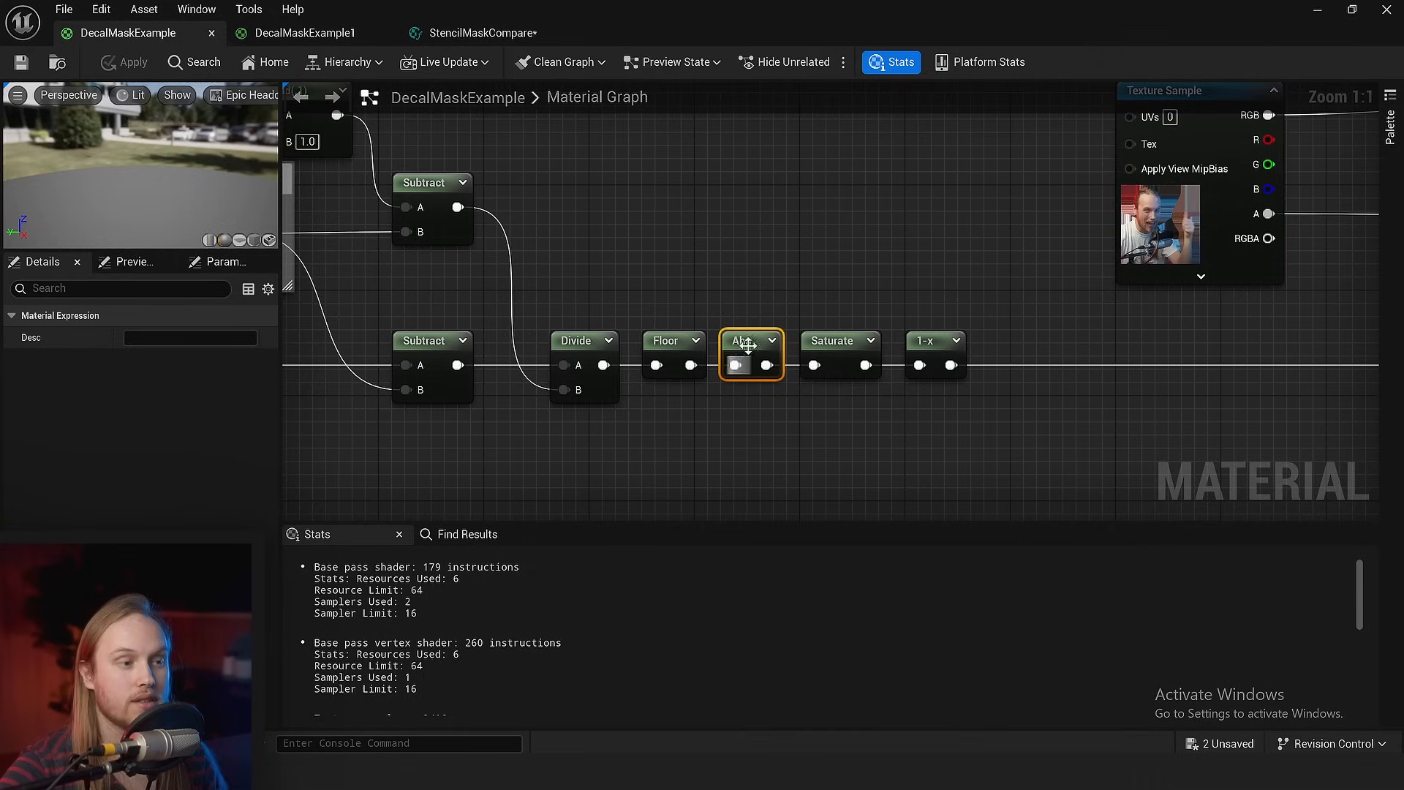
right_drag(758, 265, 689, 278)
click(767, 269)
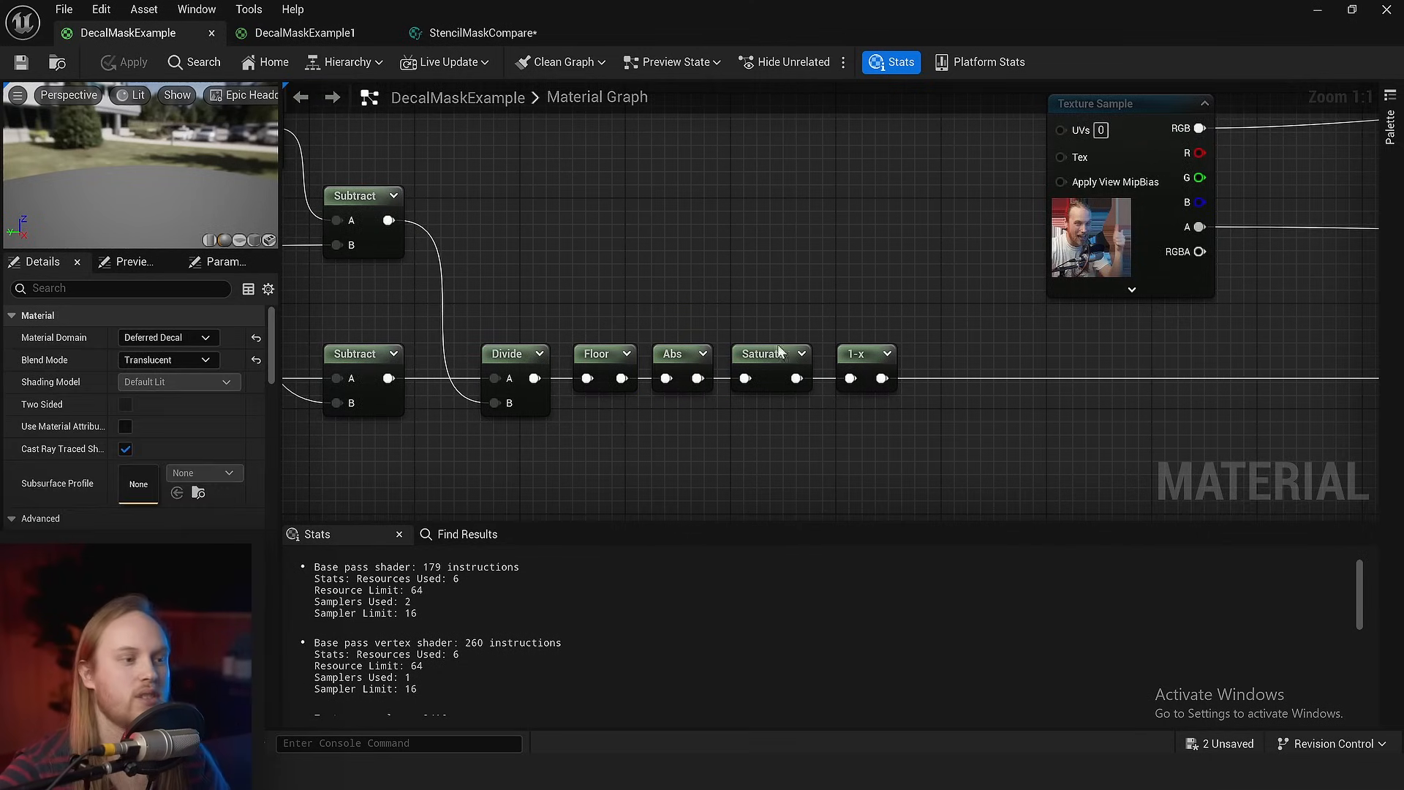
click(867, 352)
right_drag(1022, 375, 896, 361)
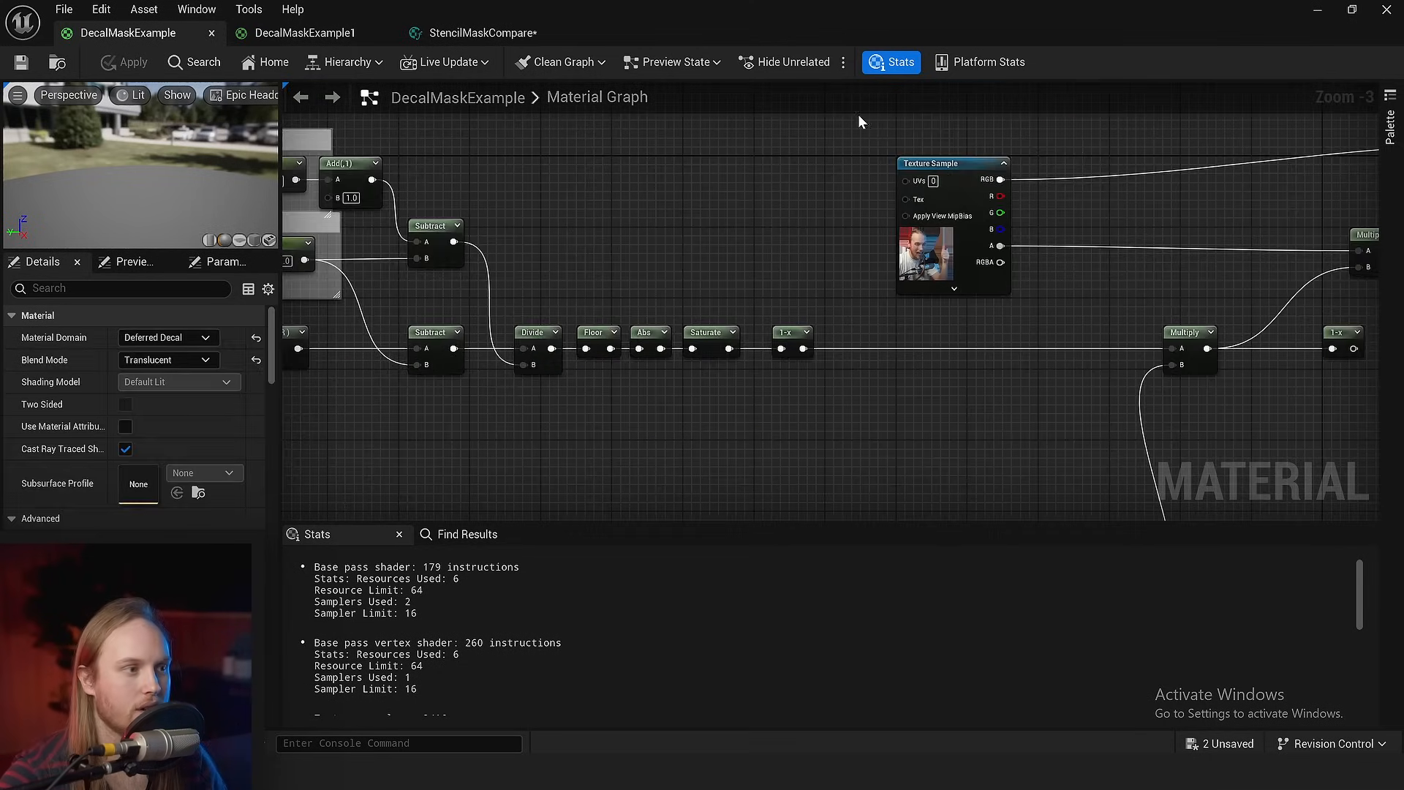
right_drag(858, 115, 1182, 130)
scroll(561, 230, up, 3)
click(569, 165)
click(496, 279)
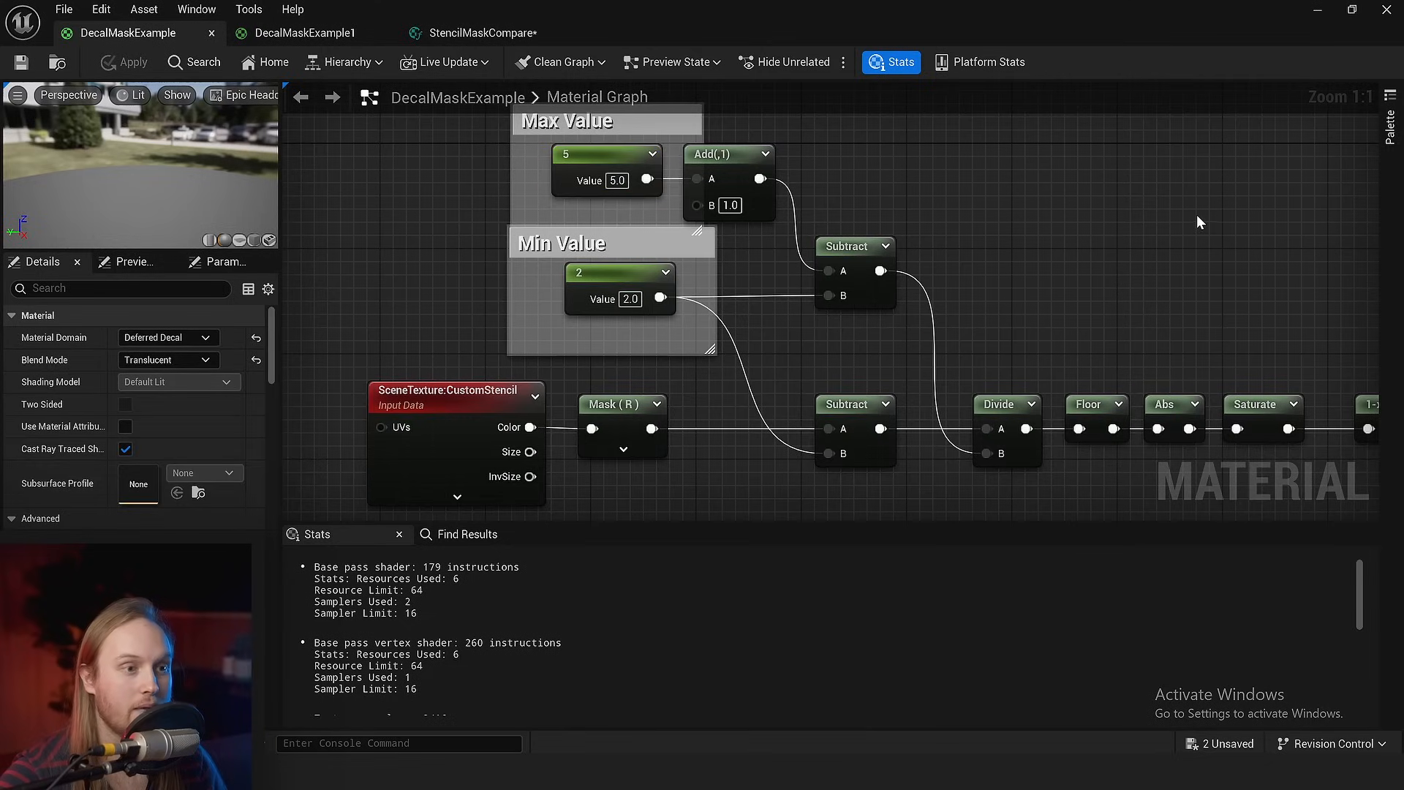
- Return to the level and set Cube7's CustomDepth Stencil Value to 0
click(1315, 12)
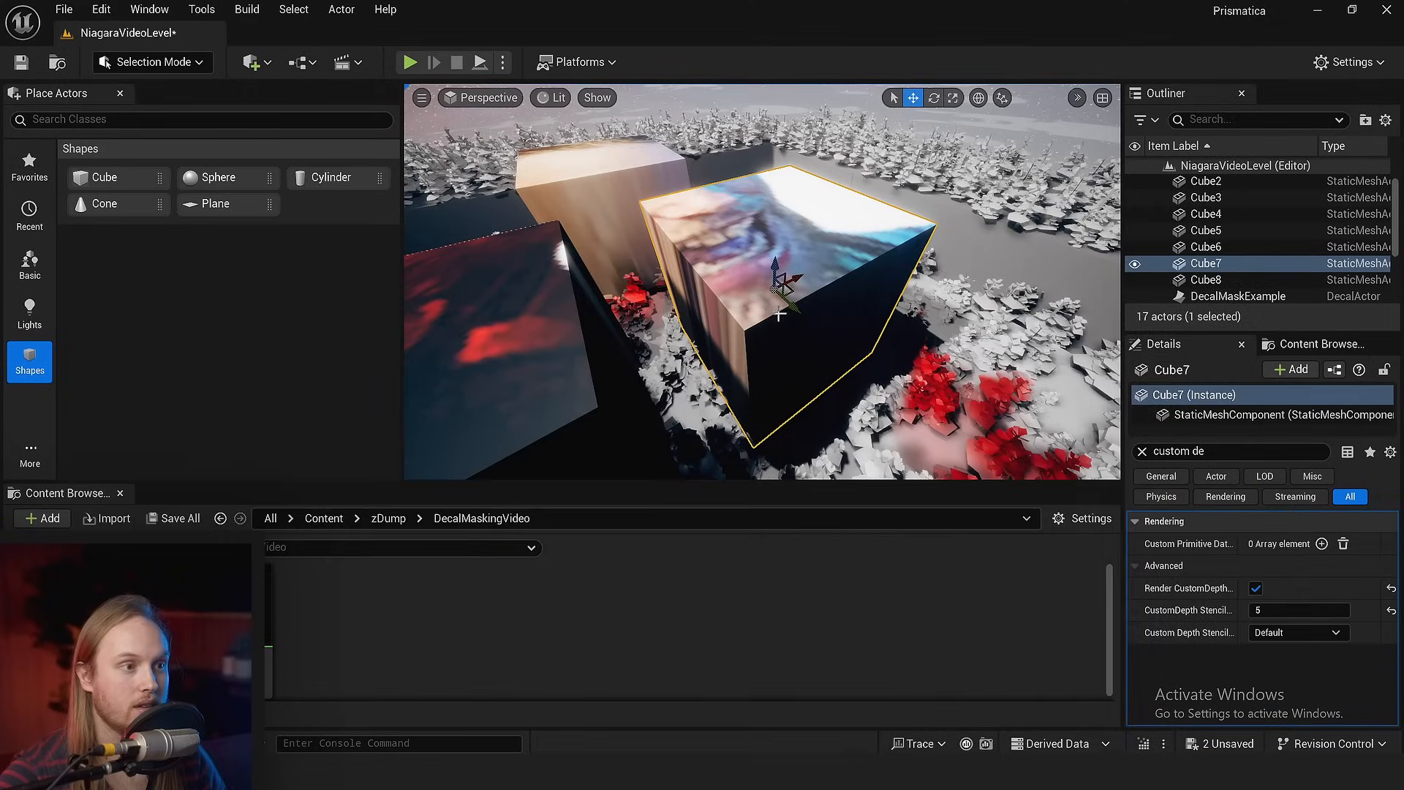
right_drag(827, 292, 792, 343)
click(1267, 607)
key(Return)
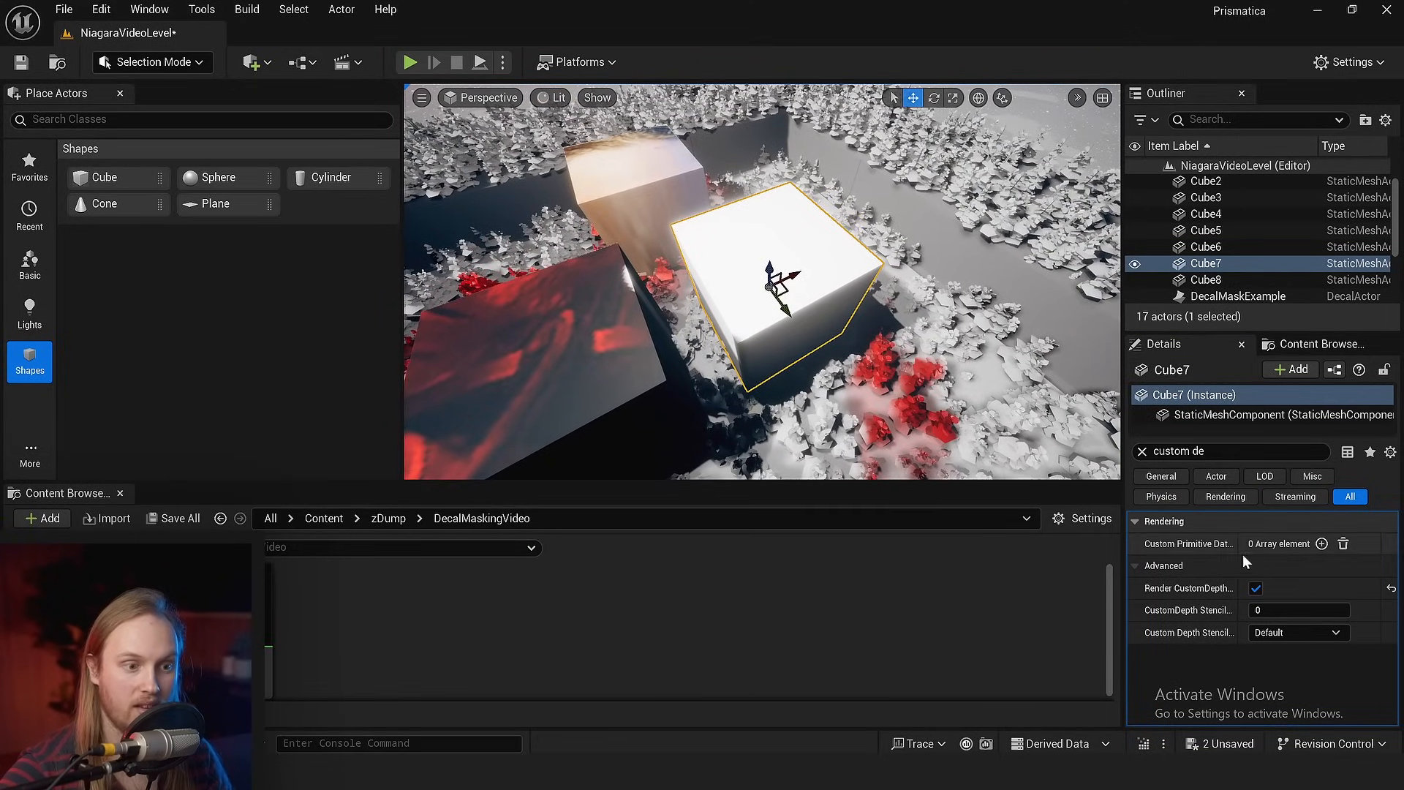
- Set Cube7's CustomDepth Stencil Value to 2 and frame the cube in the viewport
click(1262, 610)
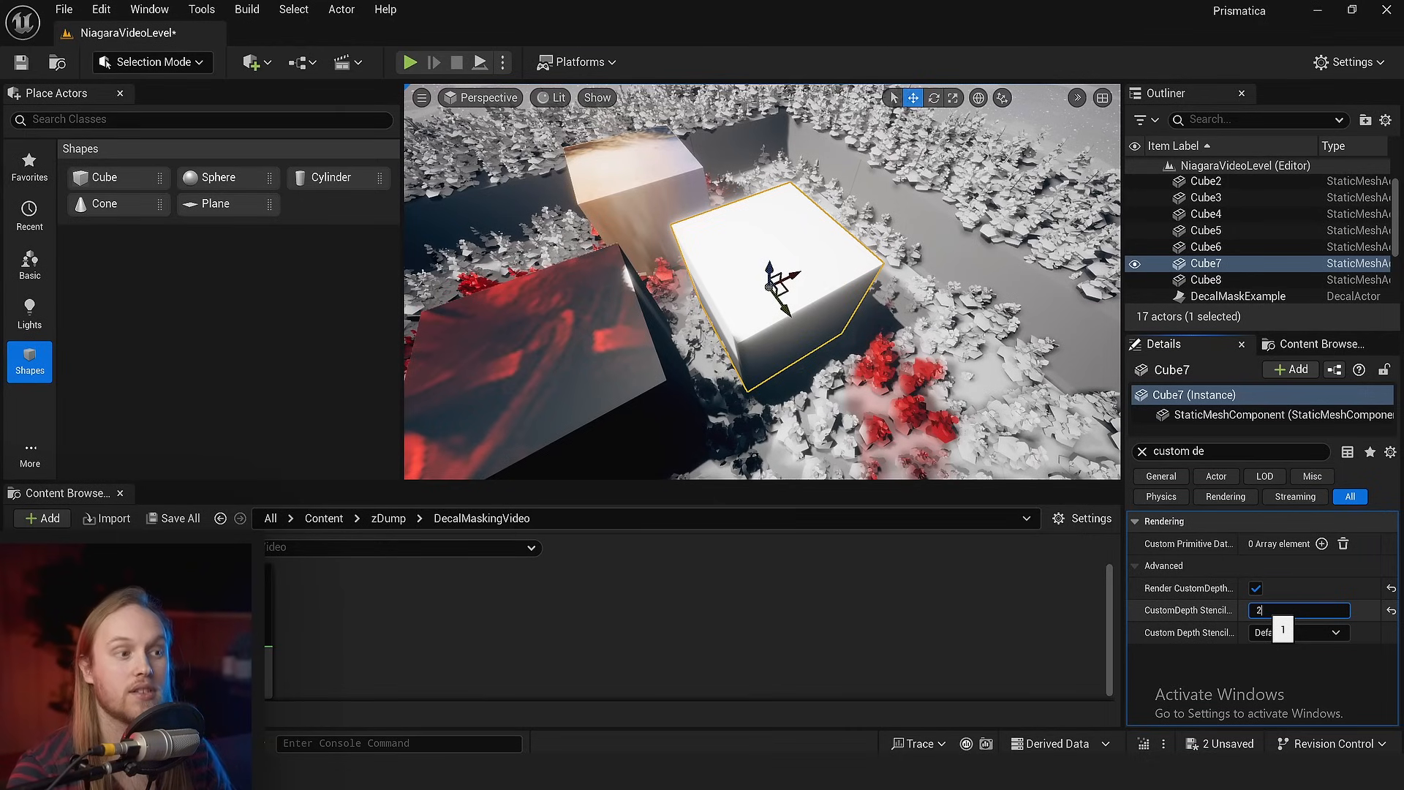
key(Return)
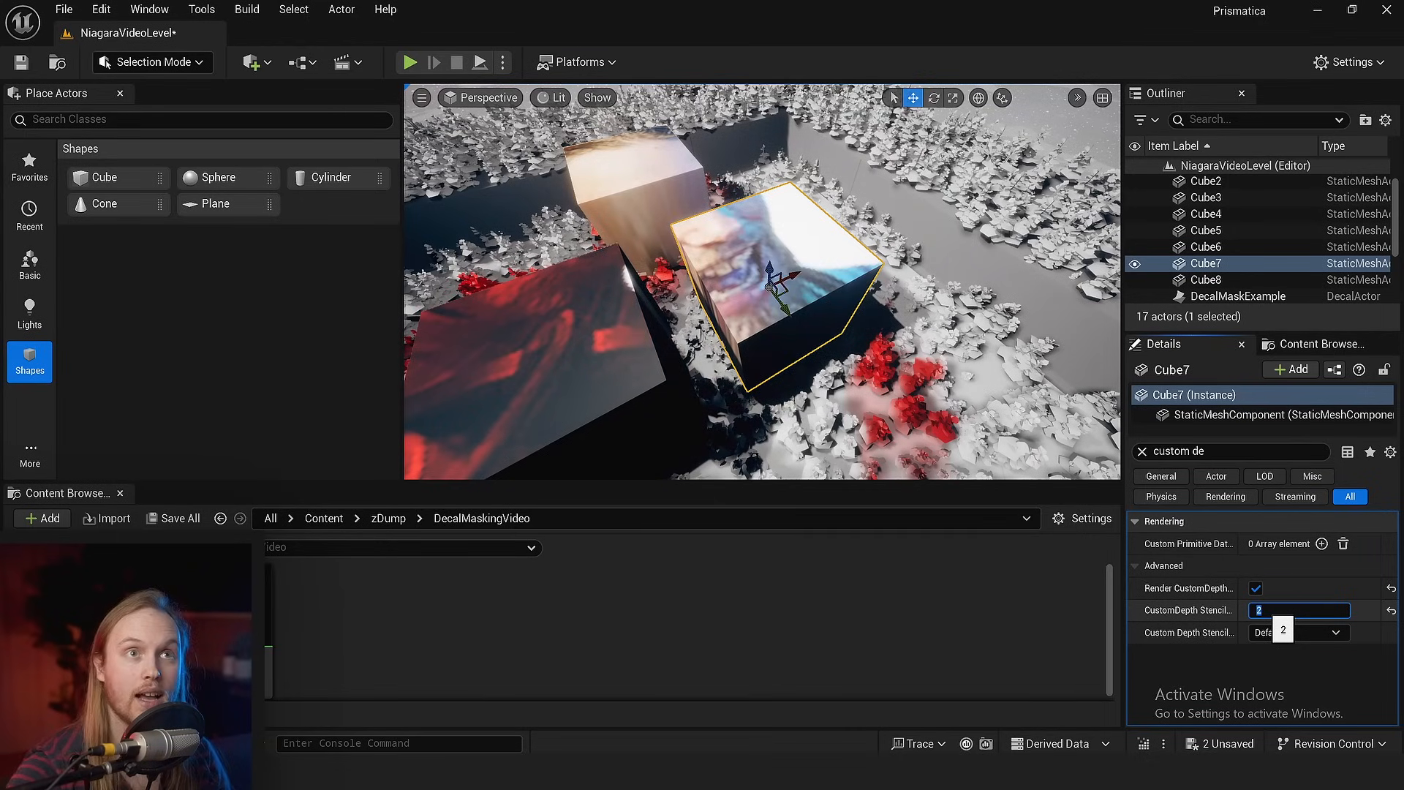
key(f)
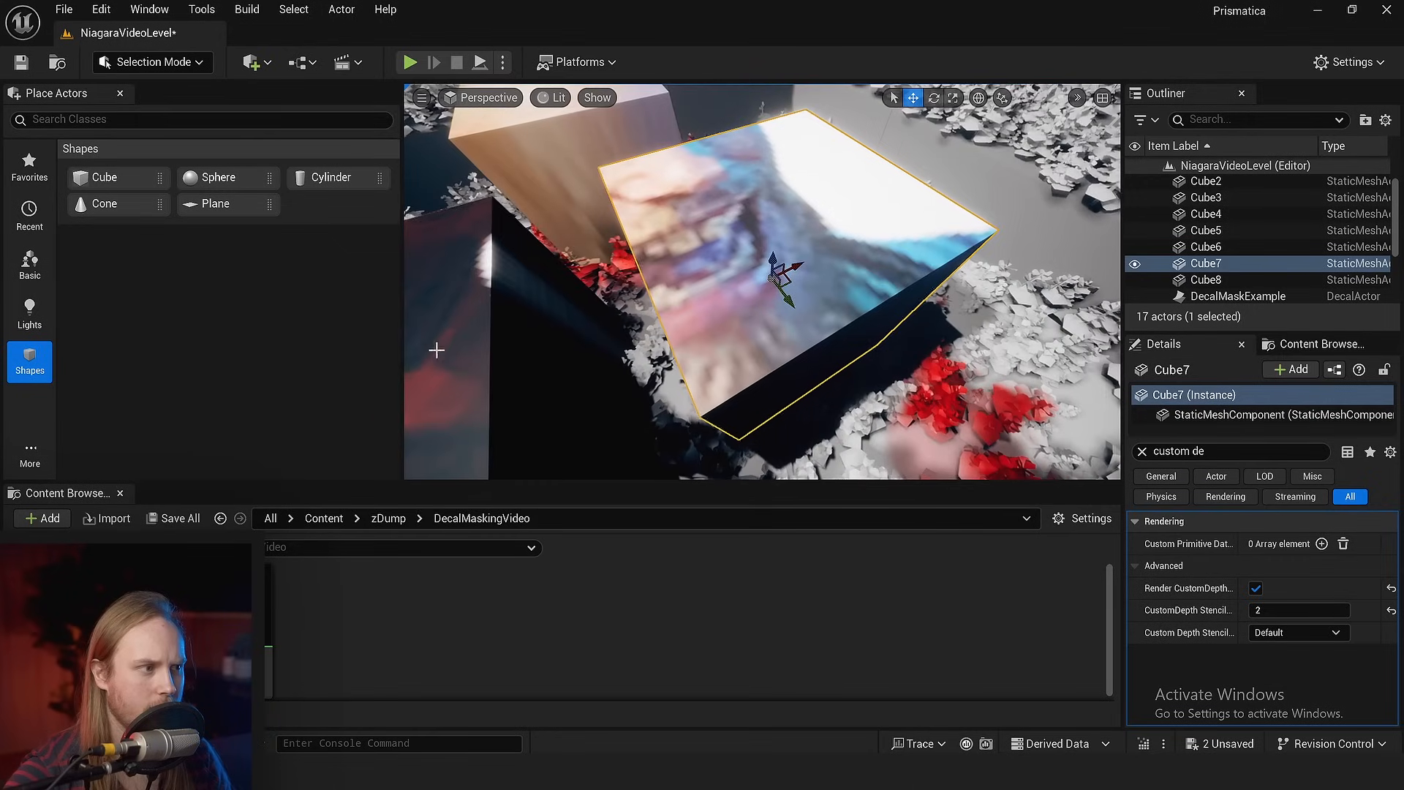
- Widen the viewport over the Place Actors area, refocus on Cube7, and set its CustomDepth Stencil Value to 6
drag(402, 336, 6, 356)
key(f)
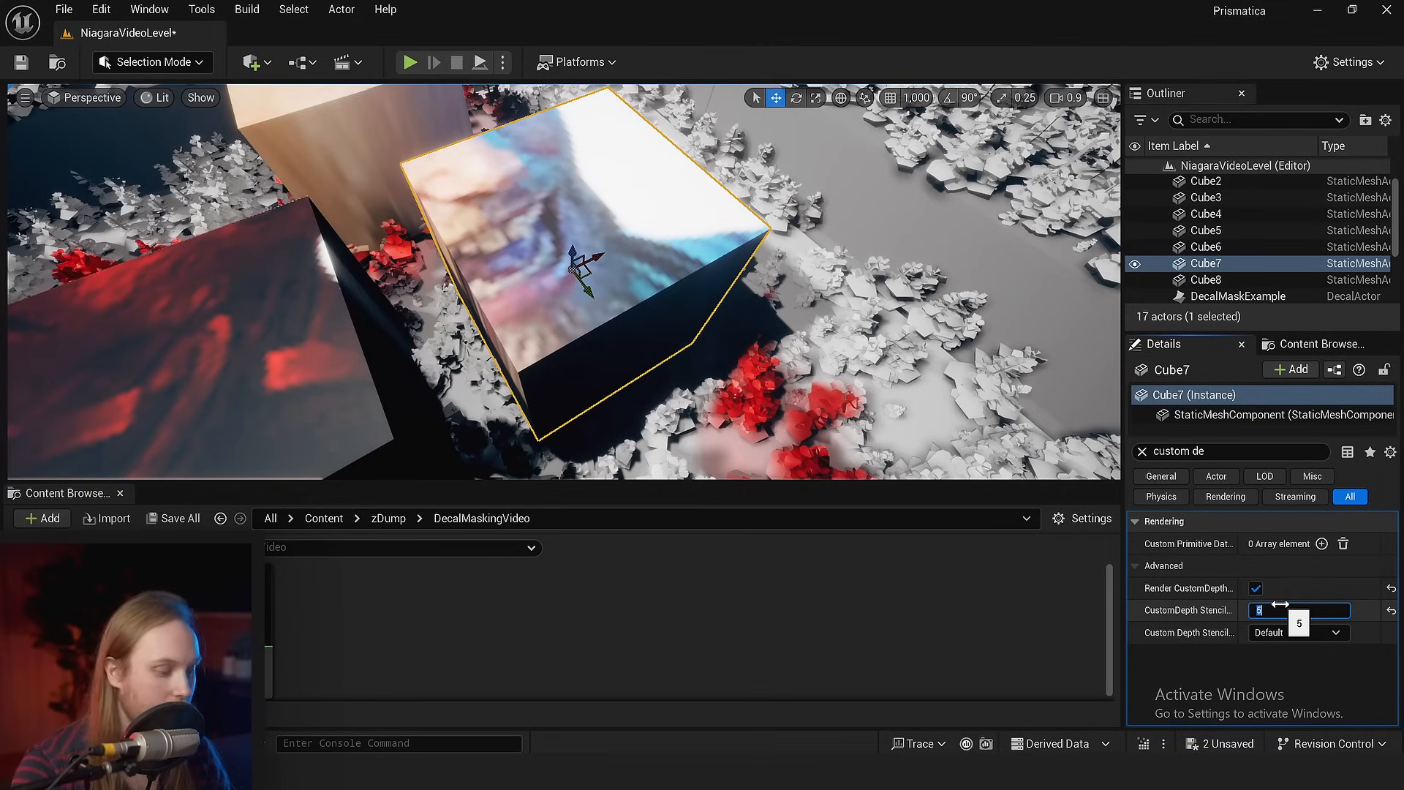
key(Return)
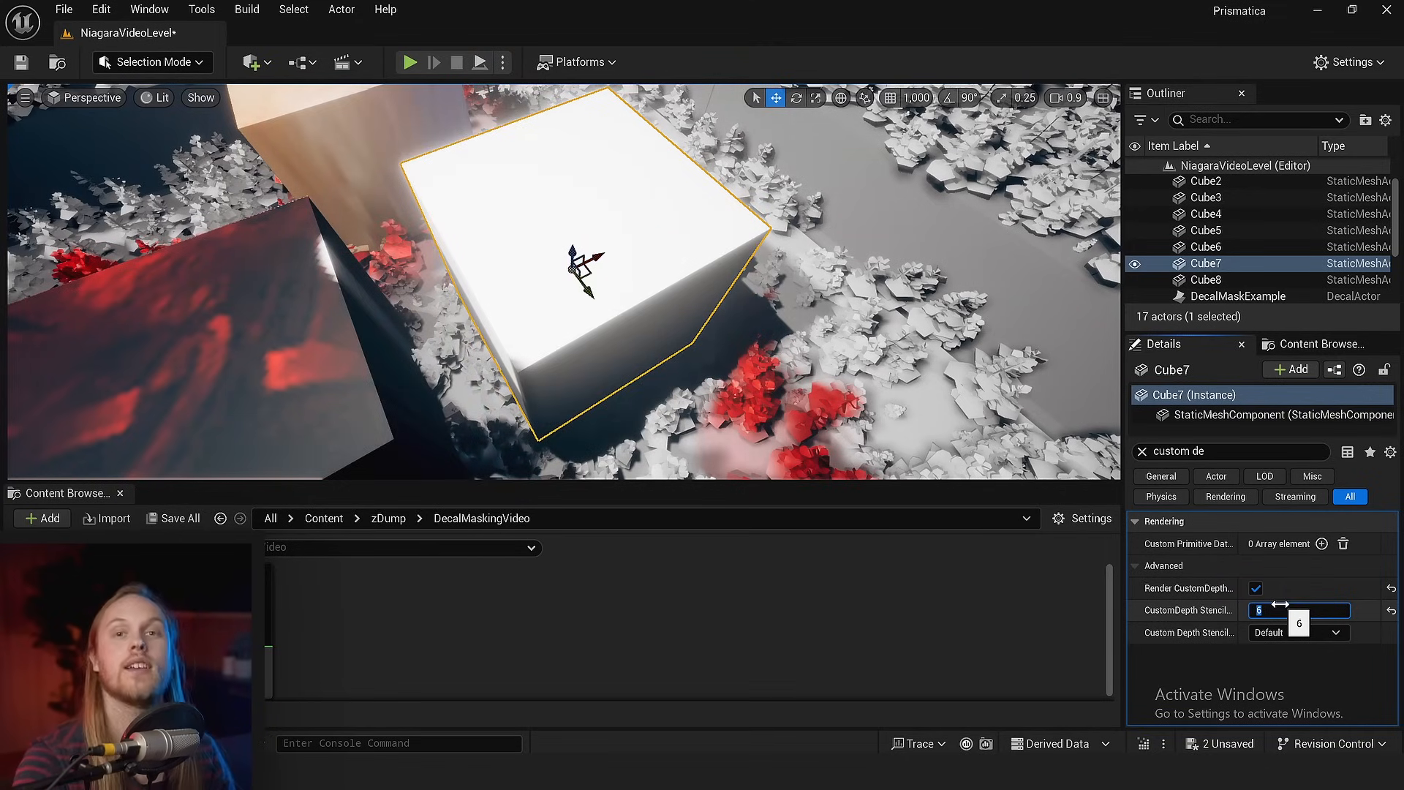
- Move the DecalMaskExample1 decal over Cube7 so it overlaps the area covered by the DecalMaskExample decal
right_drag(611, 341, 563, 283)
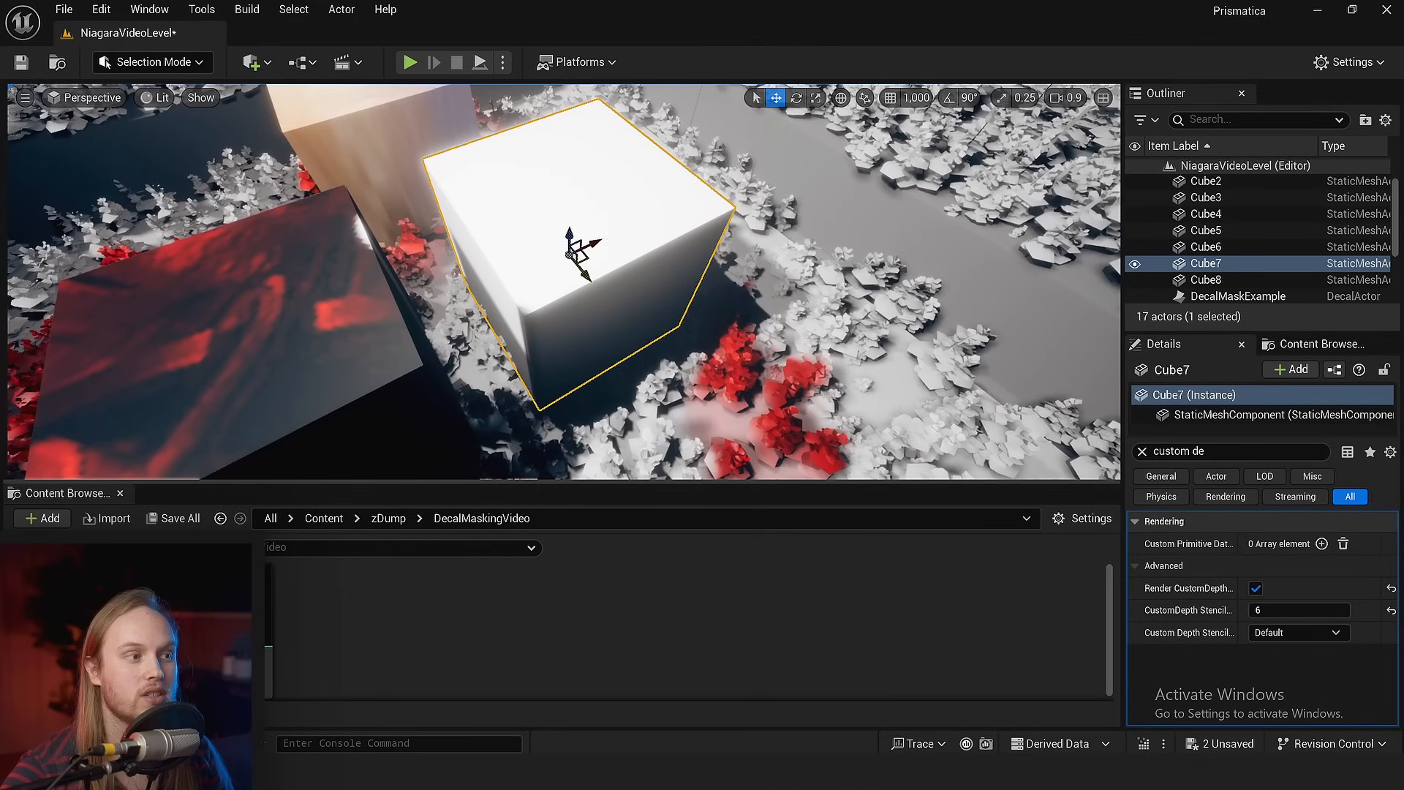
right_drag(437, 260, 437, 249)
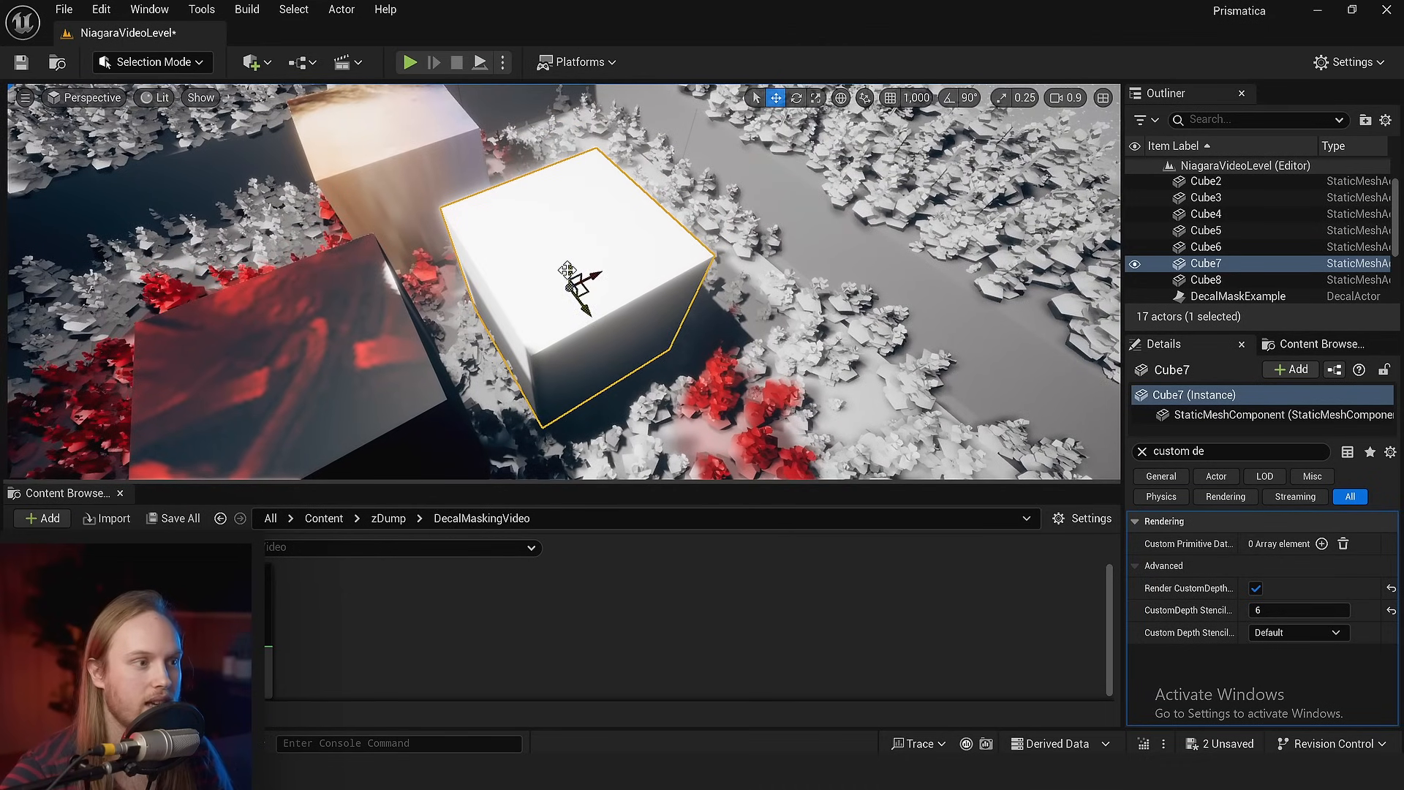
right_drag(567, 270, 556, 277)
click(474, 326)
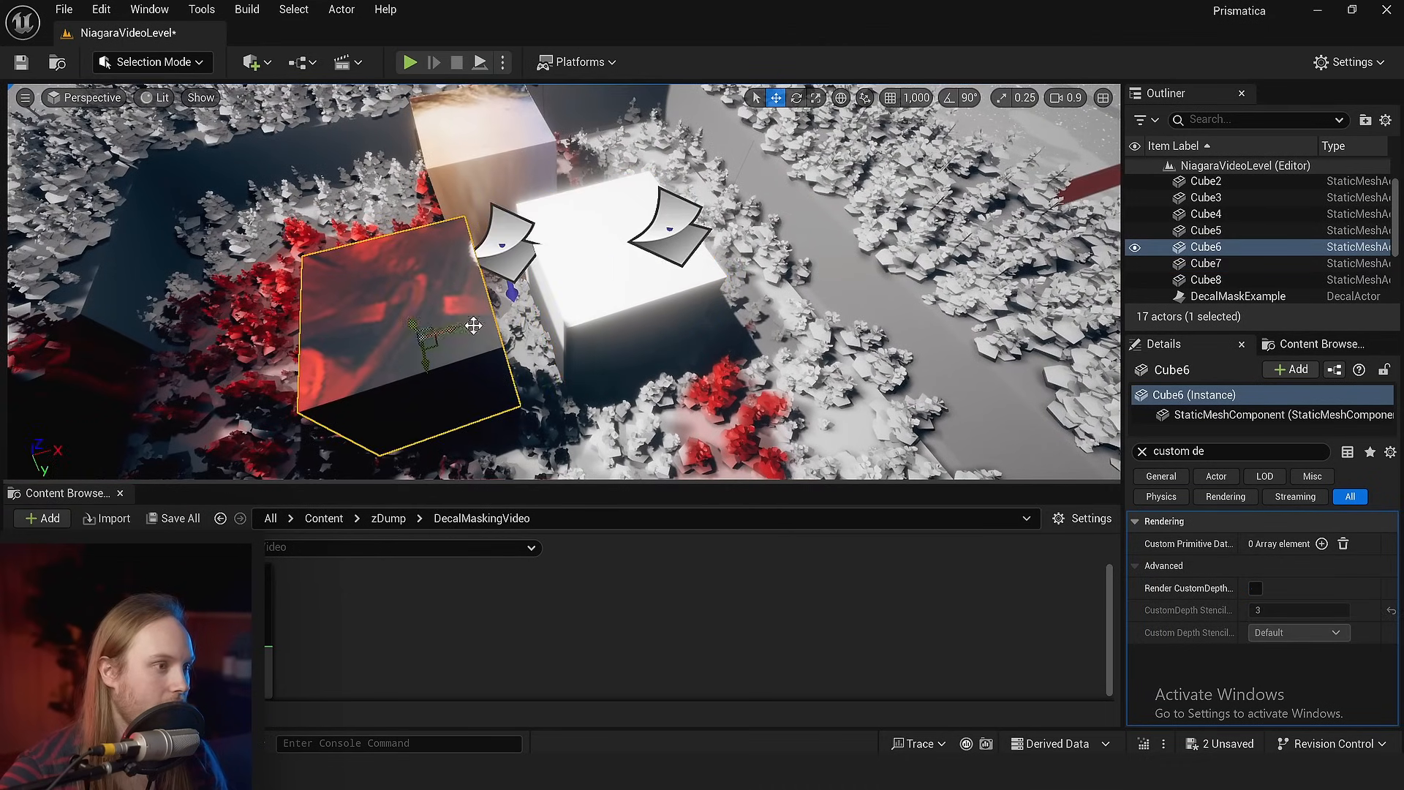
click(498, 265)
drag(535, 266, 711, 248)
key(w)
right_drag(711, 249, 686, 289)
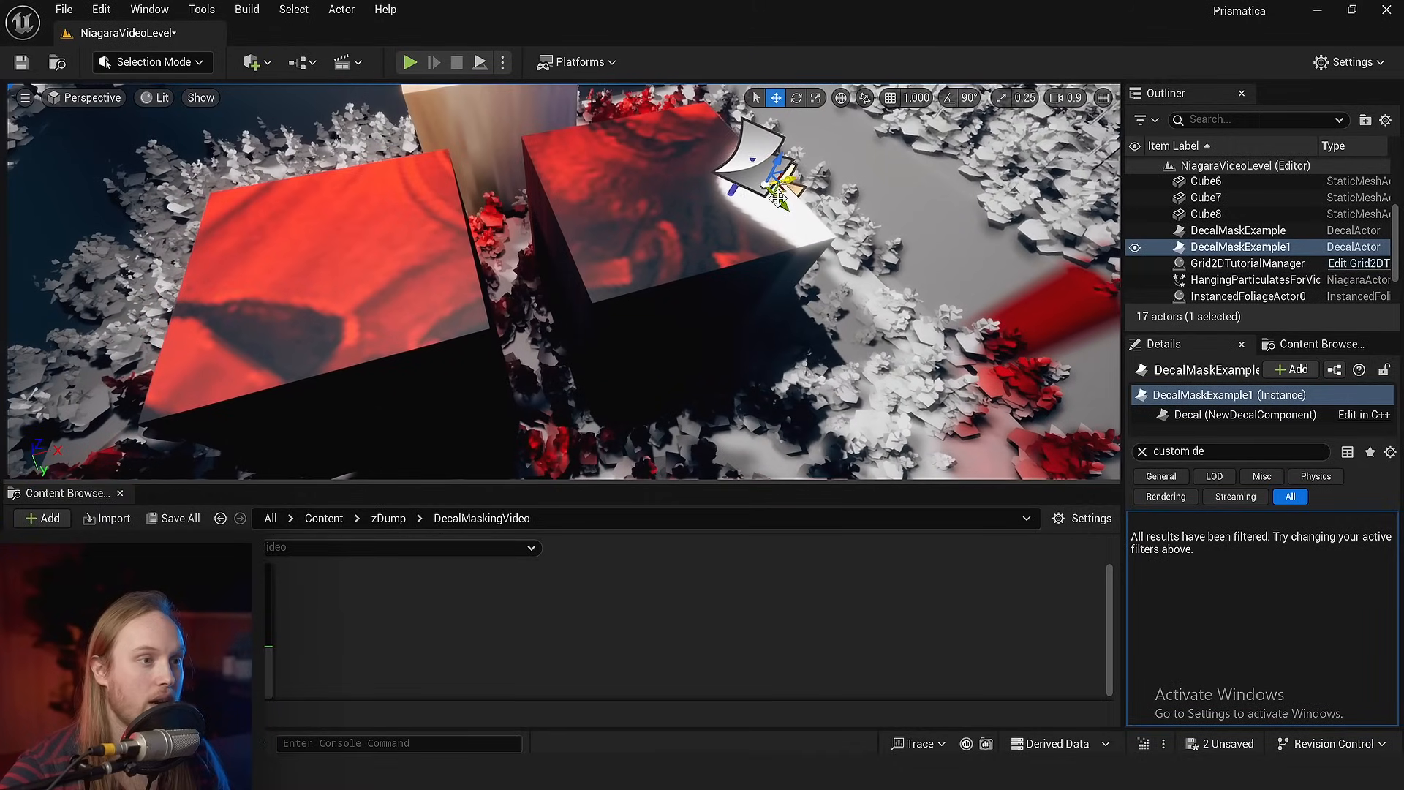
drag(783, 195, 739, 226)
right_drag(738, 225, 776, 245)
key(e)
- Filter Cube7's details by "custom" and set its CustomDepth Stencil Value to 3
click(1142, 452)
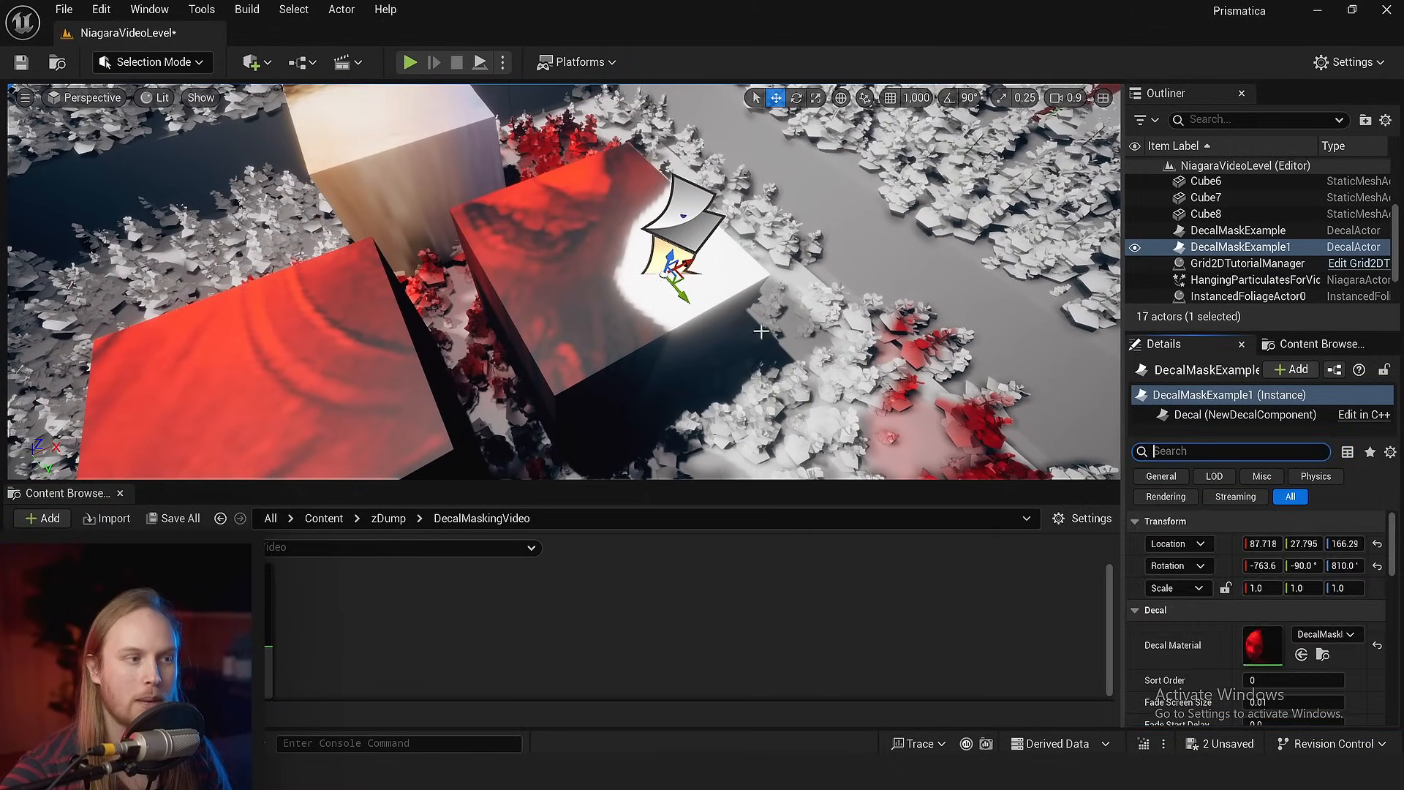
right_drag(760, 331, 591, 244)
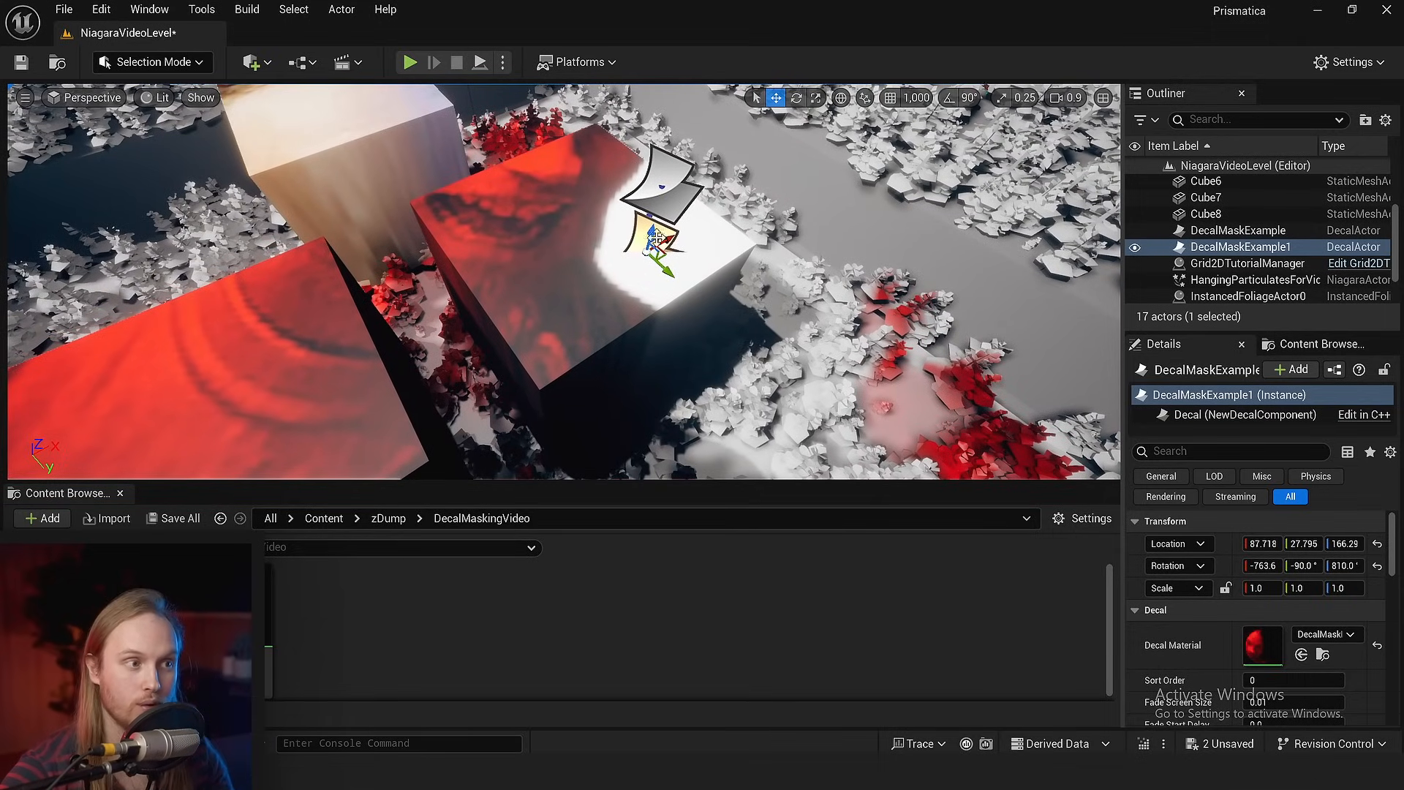
click(627, 309)
right_drag(703, 279, 701, 265)
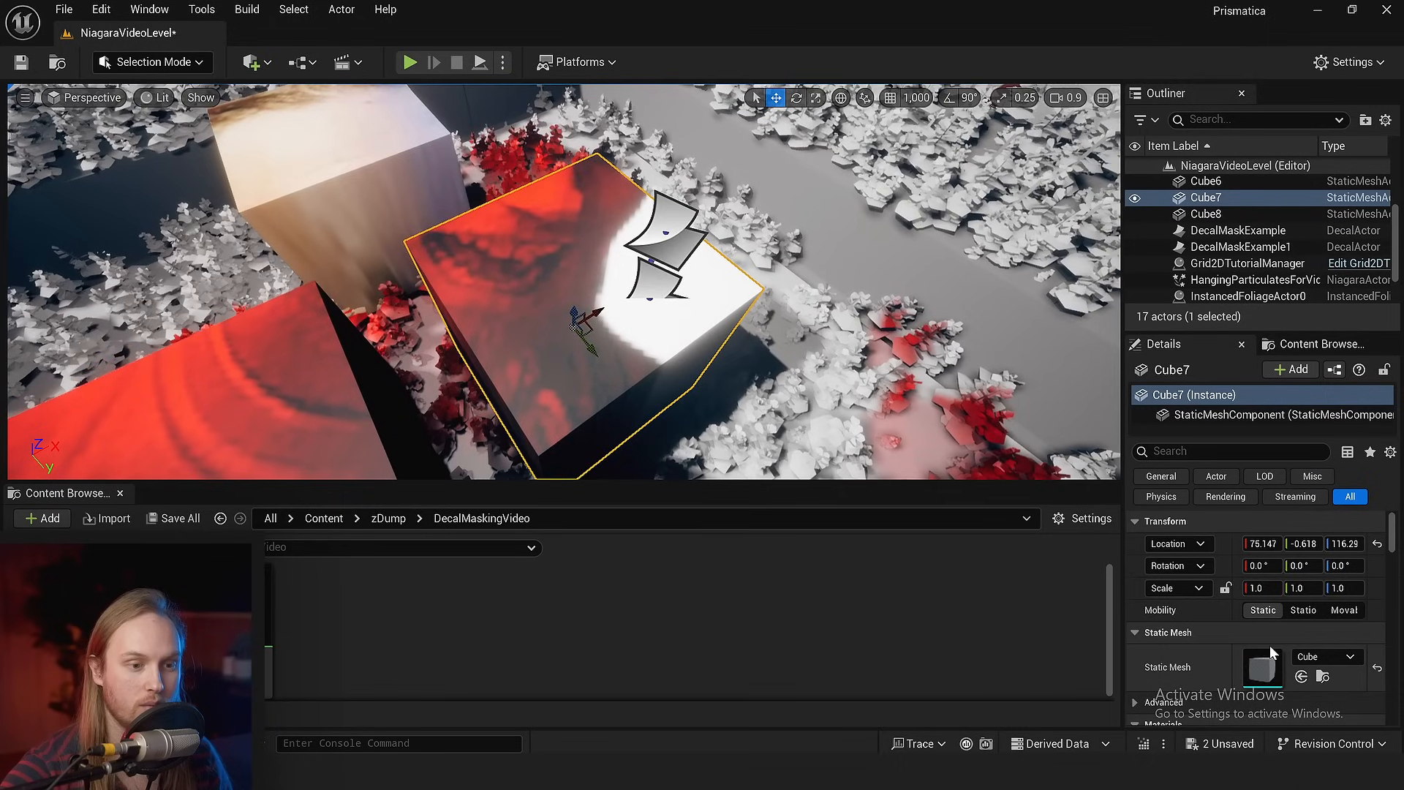
click(1228, 451)
text(custom)
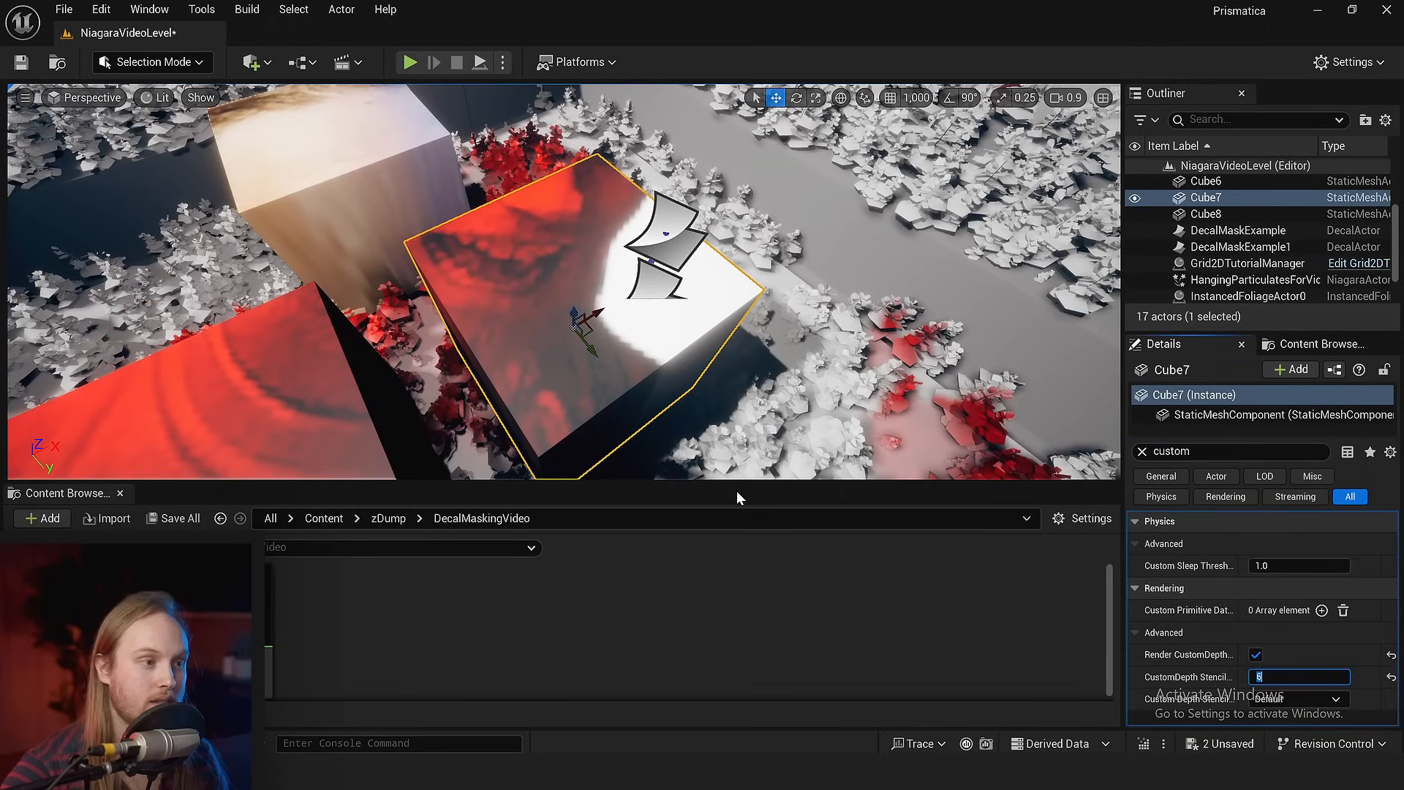
text(3)
key(Return)
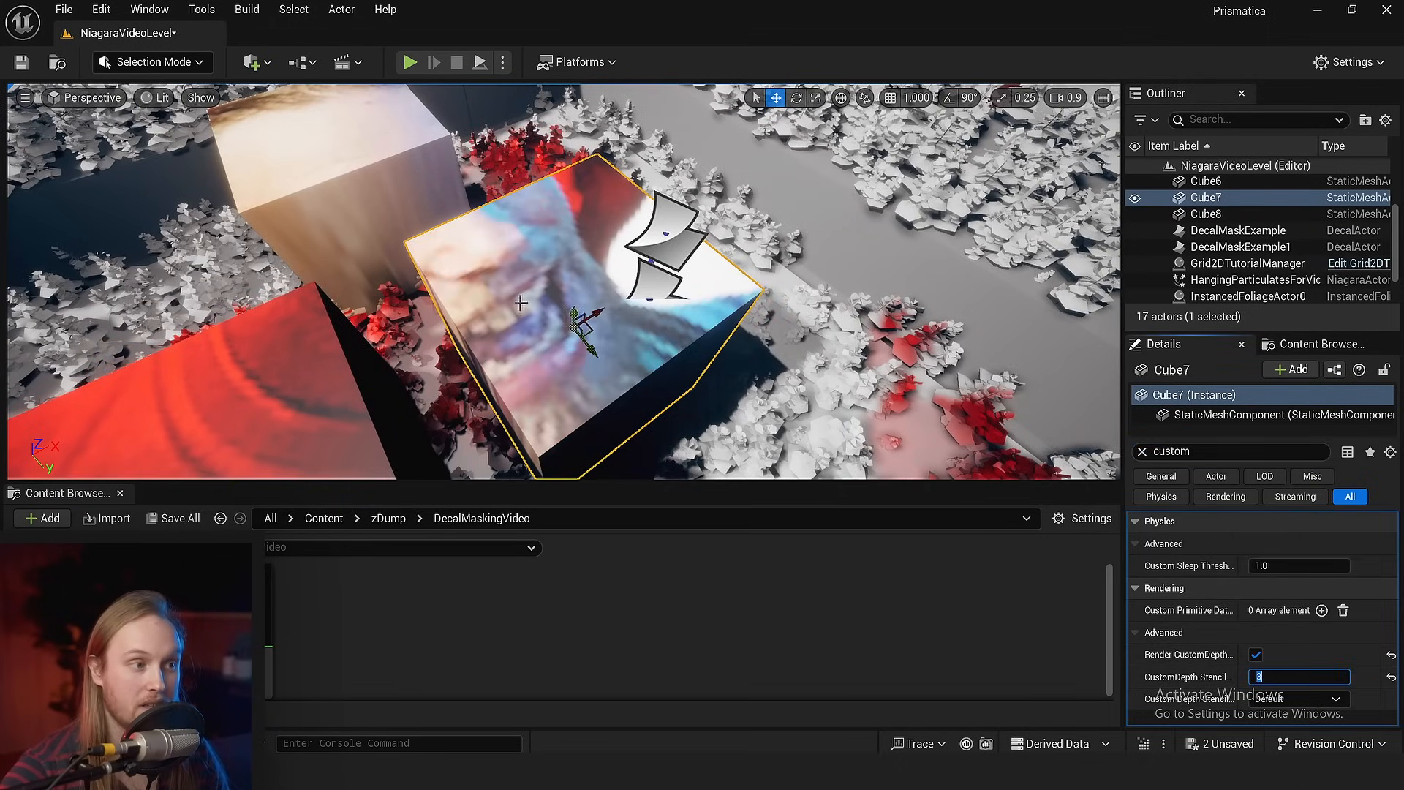
- Set Cube7's CustomDepth Stencil Value to 2 and inspect both decals on its top face
scroll(518, 299, up, 4)
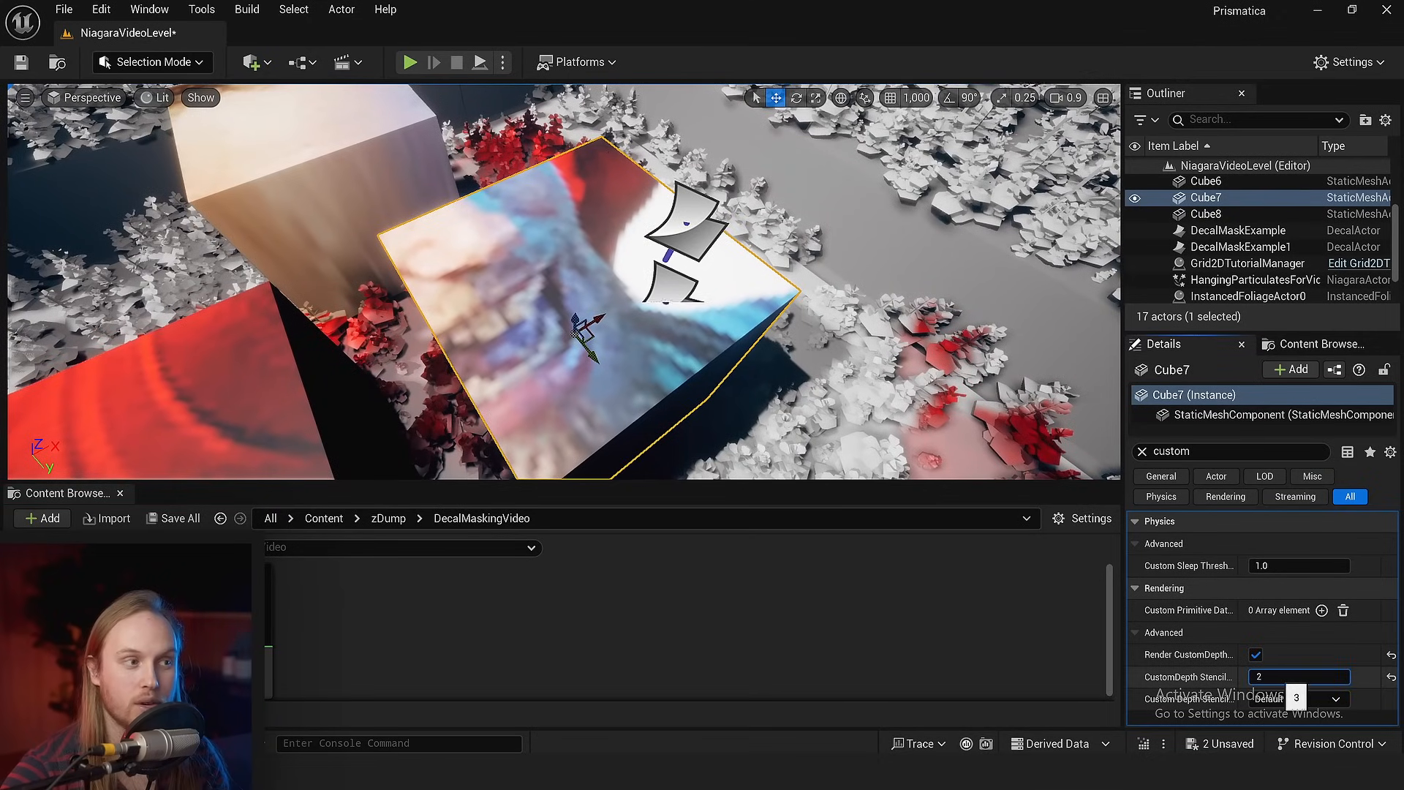
key(Return)
key(s)
right_drag(607, 287, 608, 286)
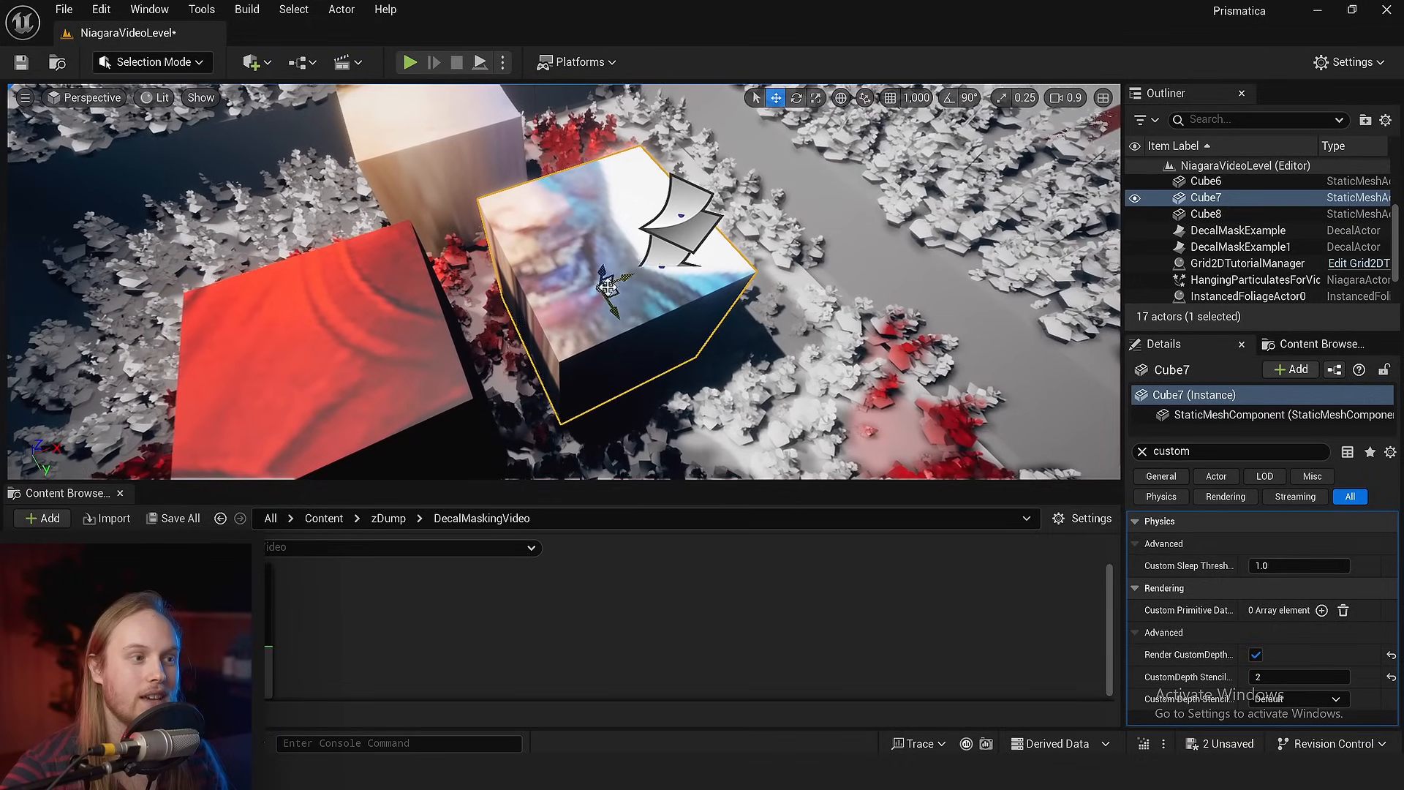
mouse_move(614, 290)
mouse_down()
mouse_move(620, 276)
mouse_move(615, 290)
mouse_up()
key(w)
right_drag(614, 290, 366, 357)
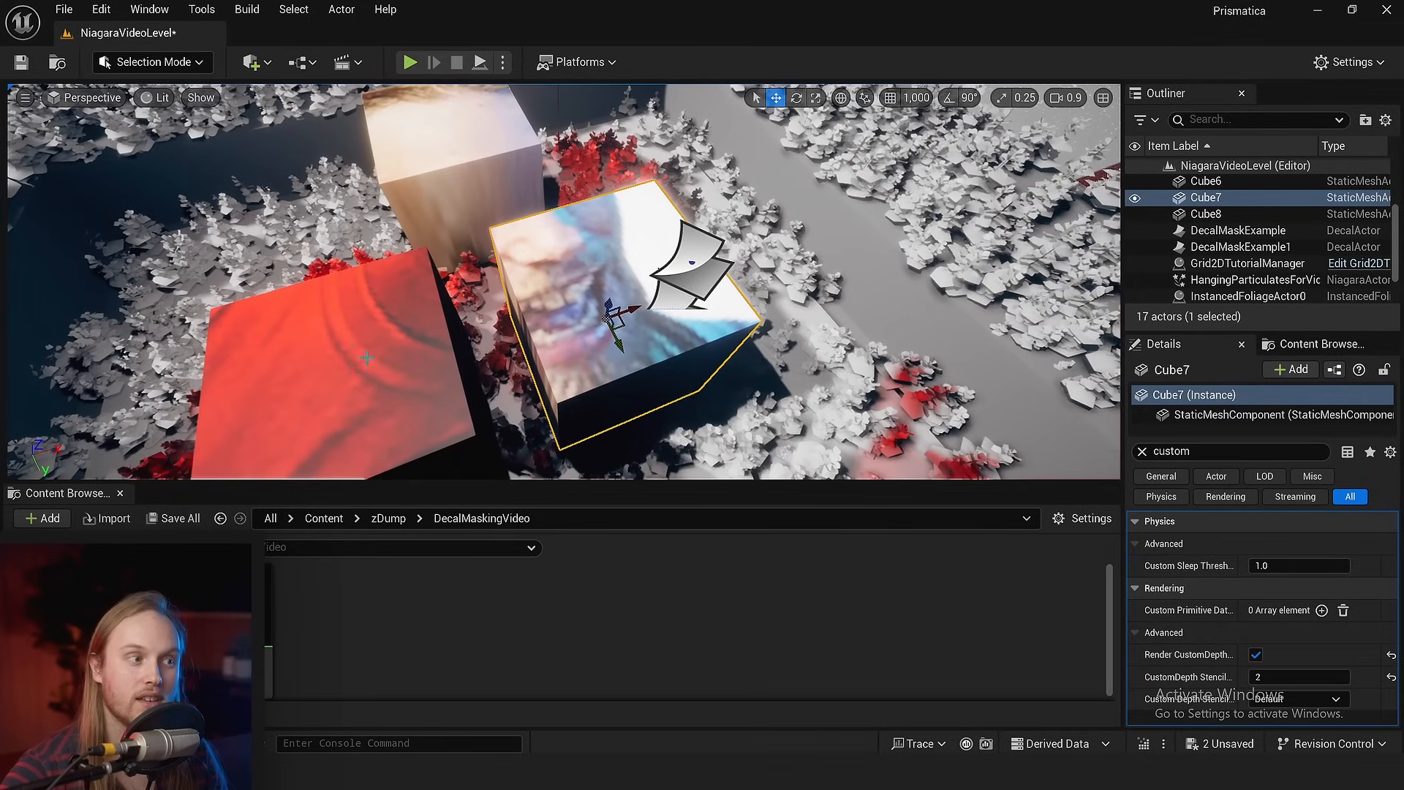
- Set Cube7's CustomDepth Stencil Value to 3 and revisit the Max Value and Min Value nodes in the DecalMaskExample graph
click(1285, 676)
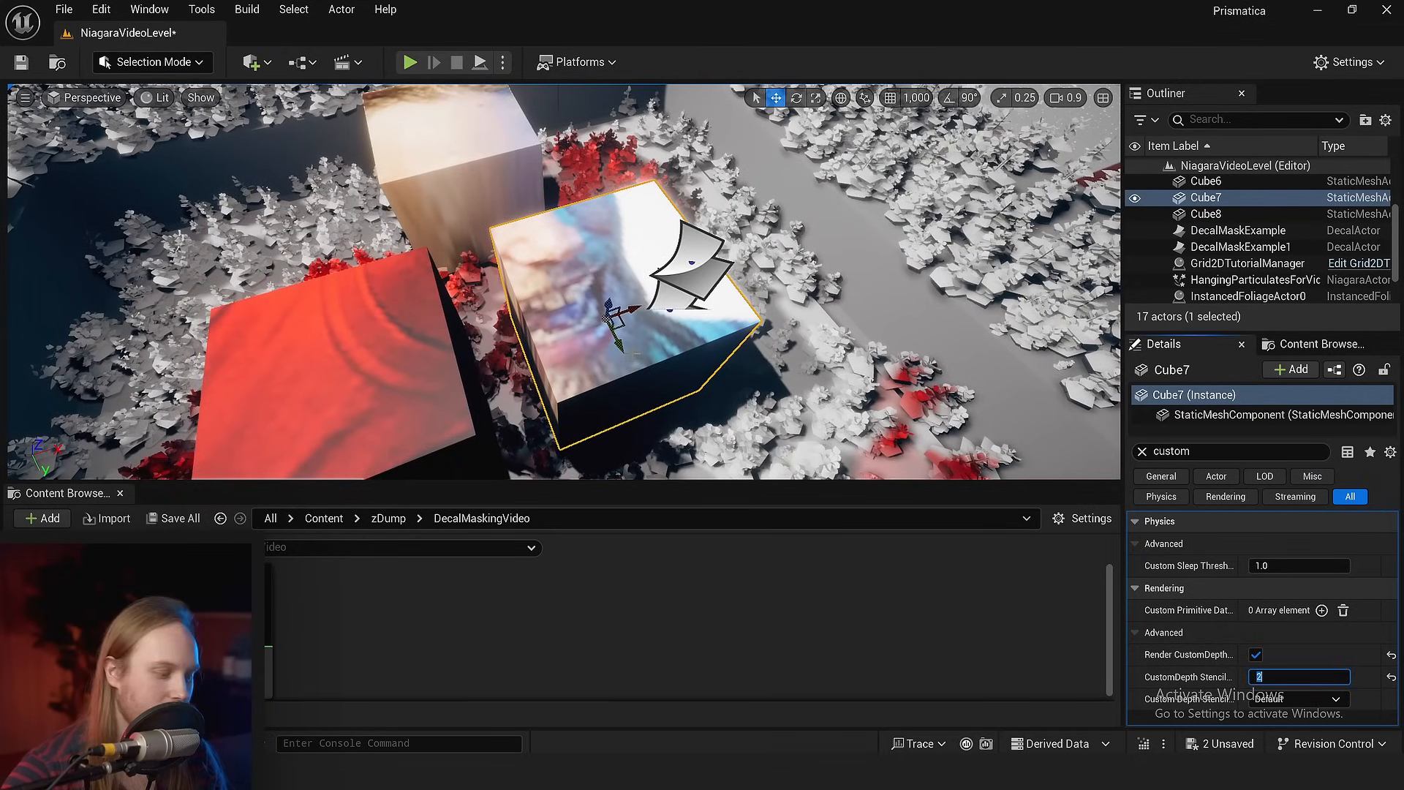
text(3)
key(Return)
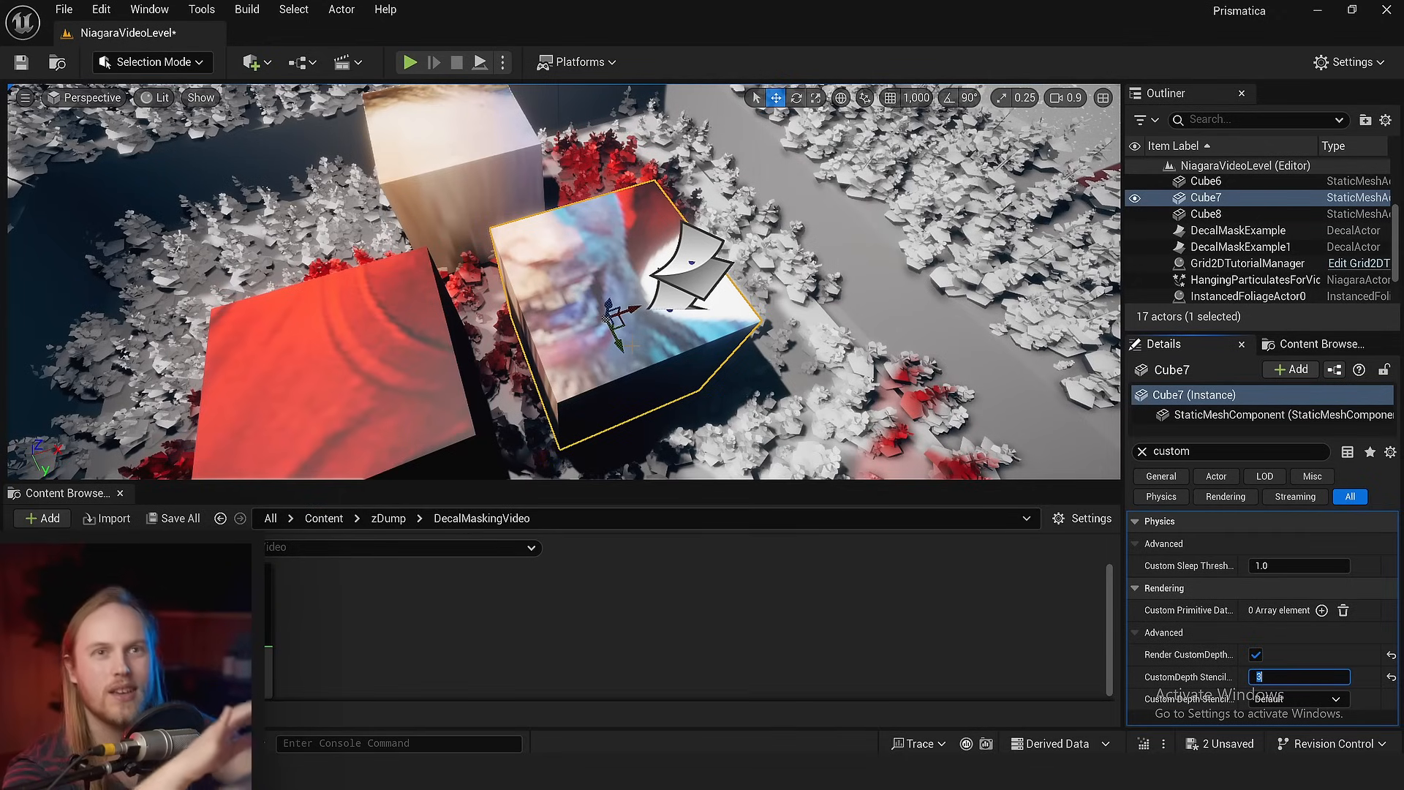
key(s)
right_drag(589, 331, 553, 335)
key(g)
key(w)
key(s)
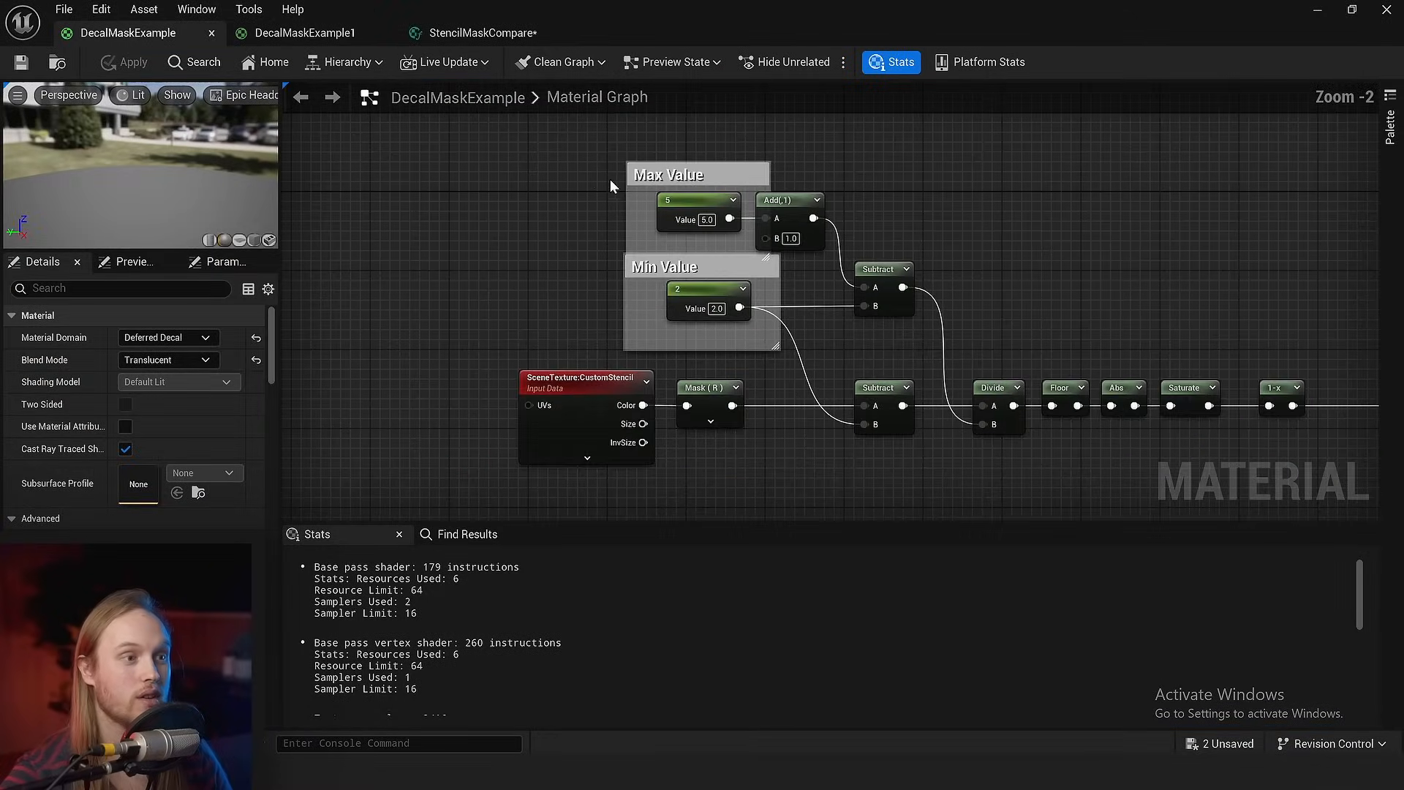
drag(611, 184, 937, 351)
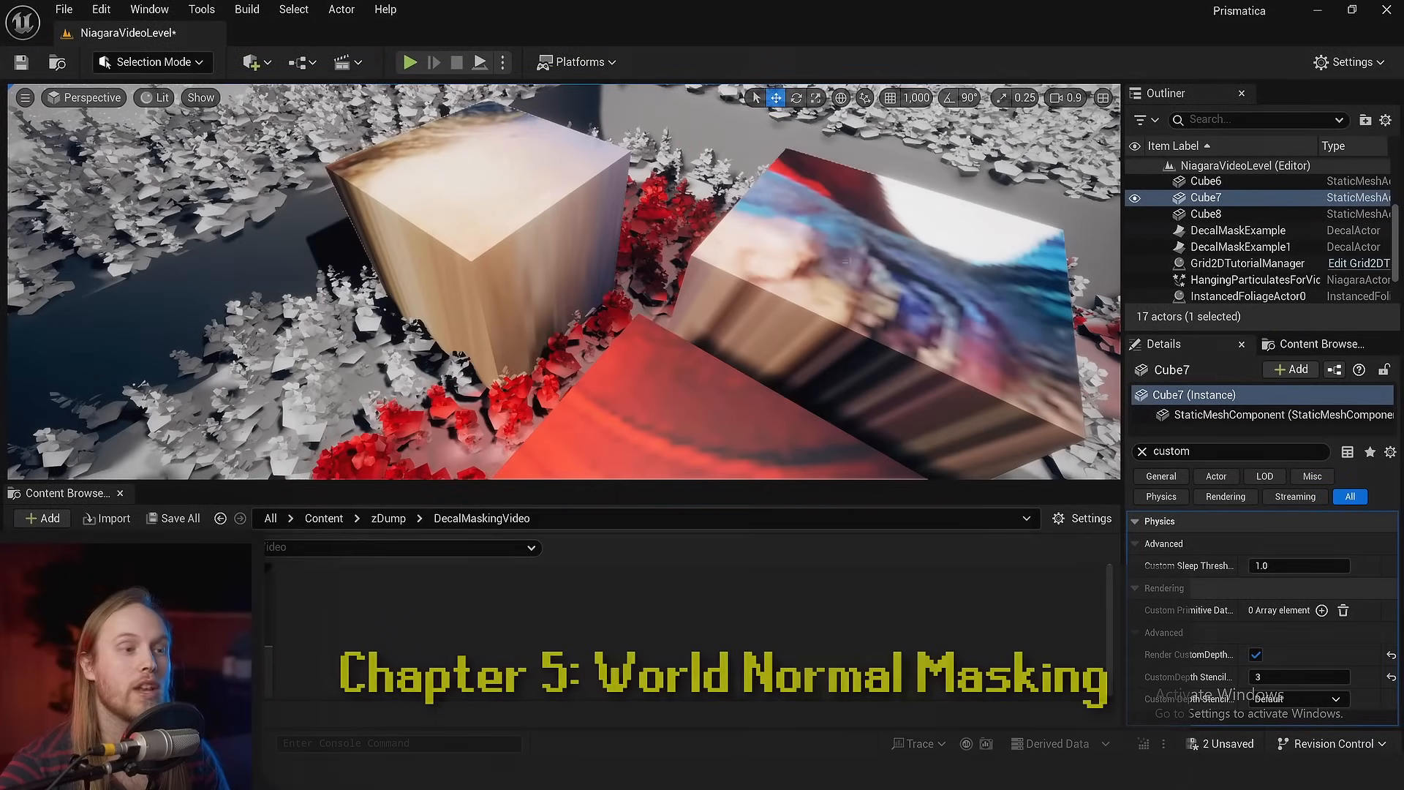
- Move the DecalMaskExample decal toward Cube8 in the level so its image spans the tops of Cube7 and Cube8
key(g)
right_drag(754, 302, 775, 305)
key(s)
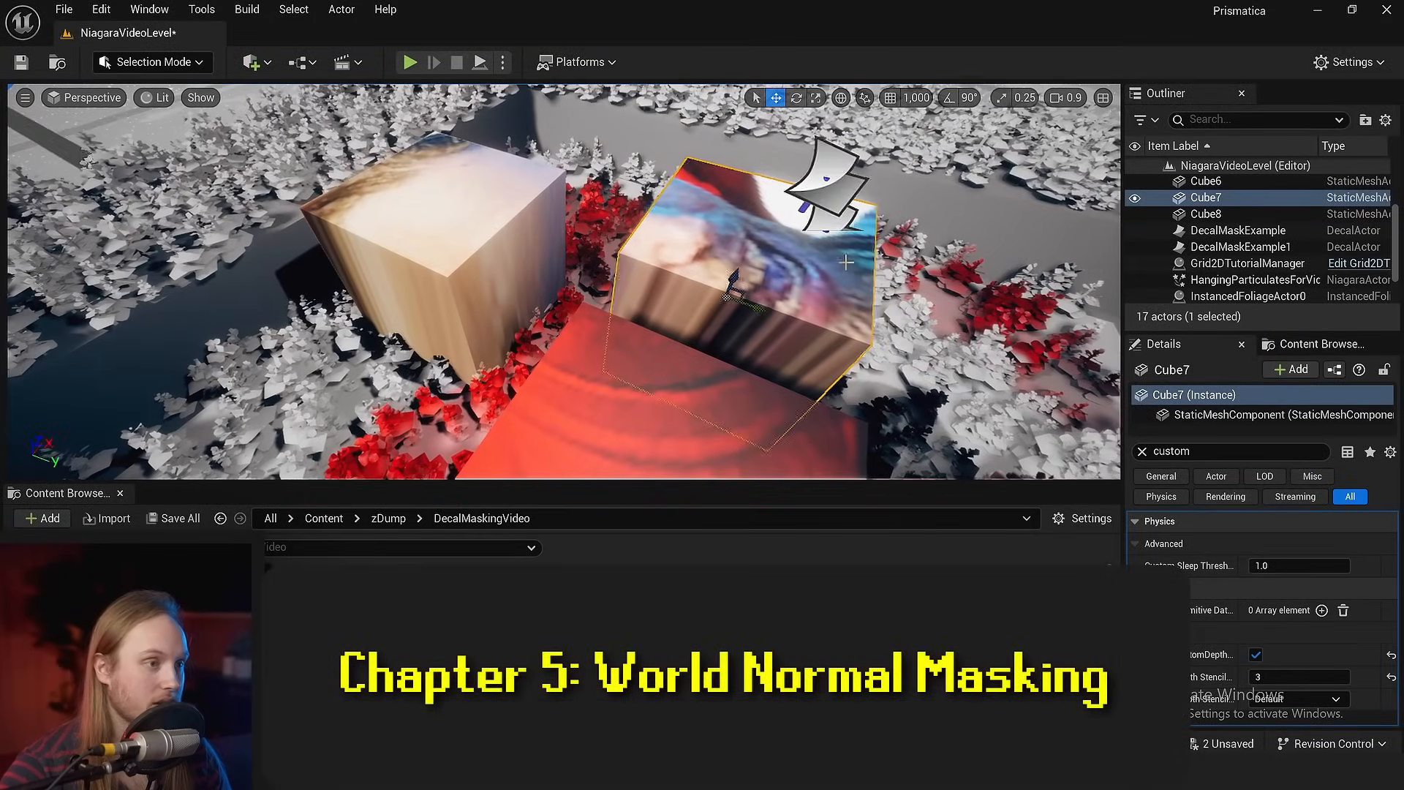
click(825, 187)
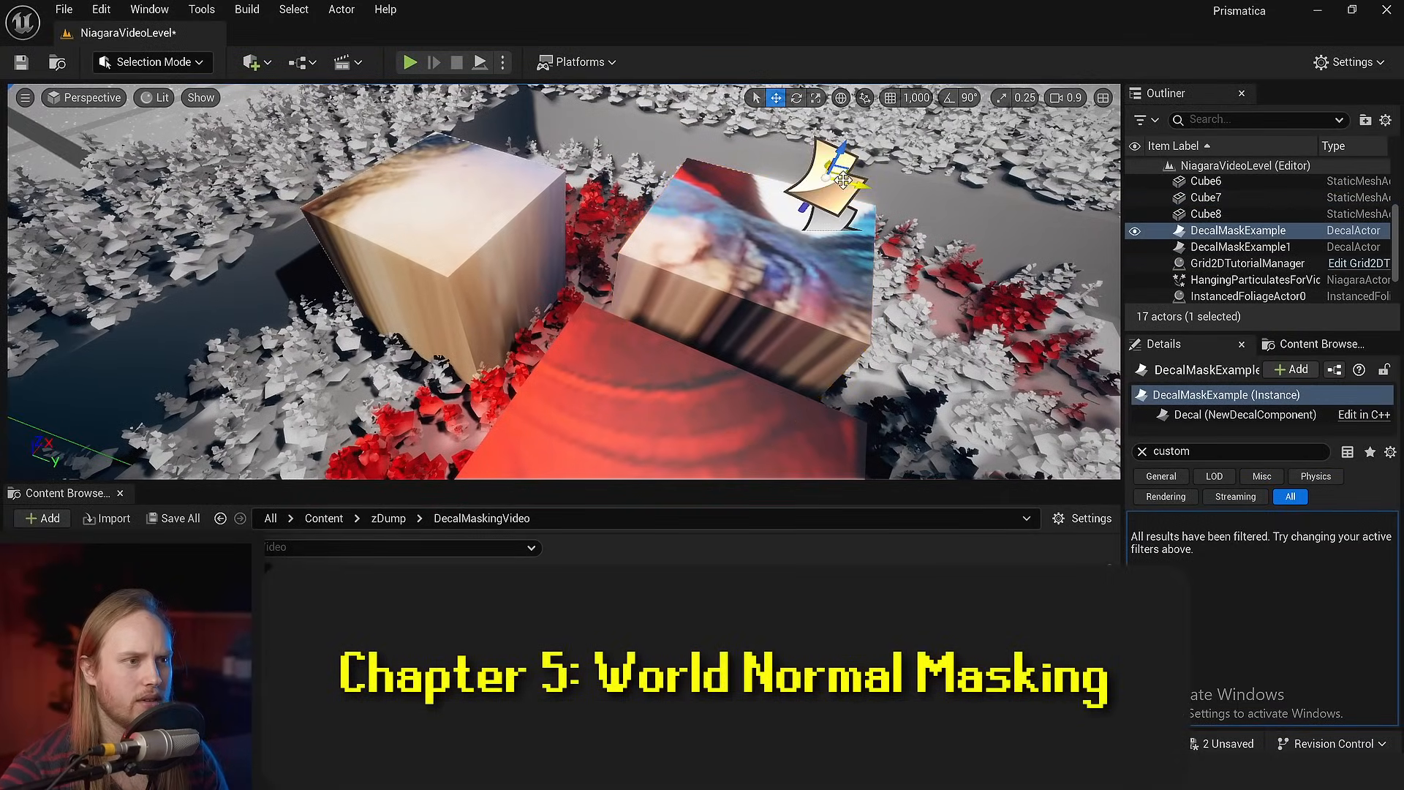
drag(843, 180, 740, 152)
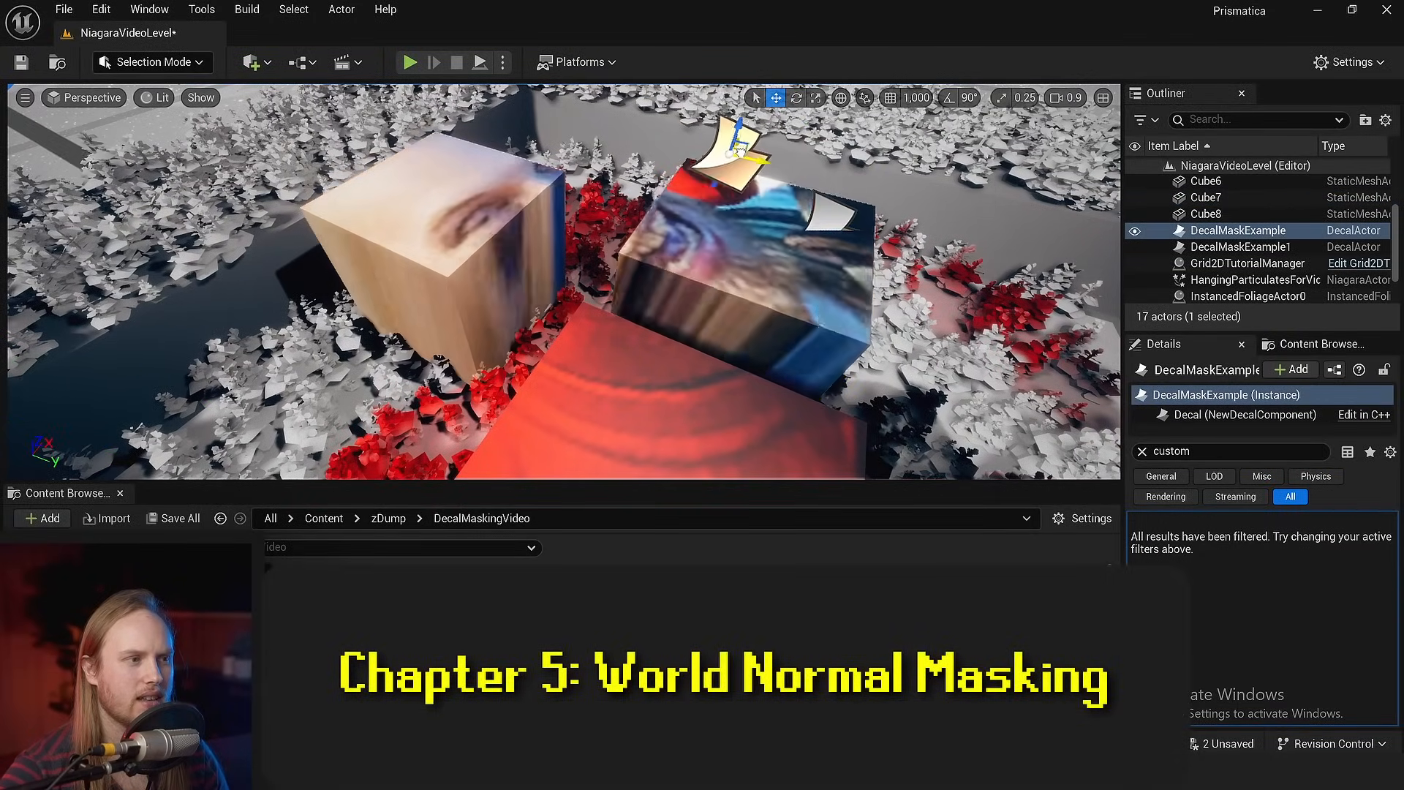
- Scale Cube8 up into a large wall and rotate the DecalMaskExample decal to project onto its side
click(399, 274)
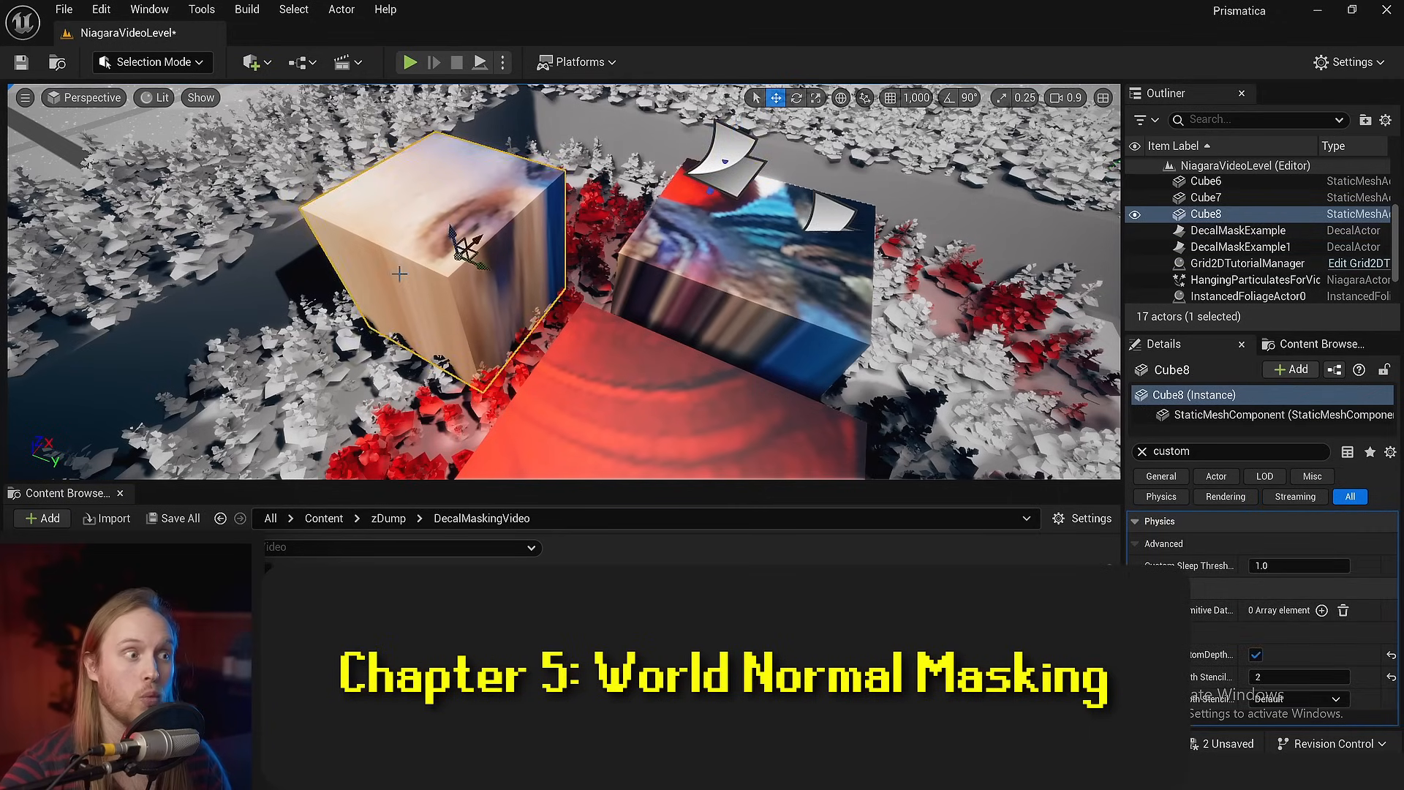
mouse_move(400, 274)
right_down()
mouse_move(359, 282)
mouse_move(399, 274)
right_up()
key(e)
key(r)
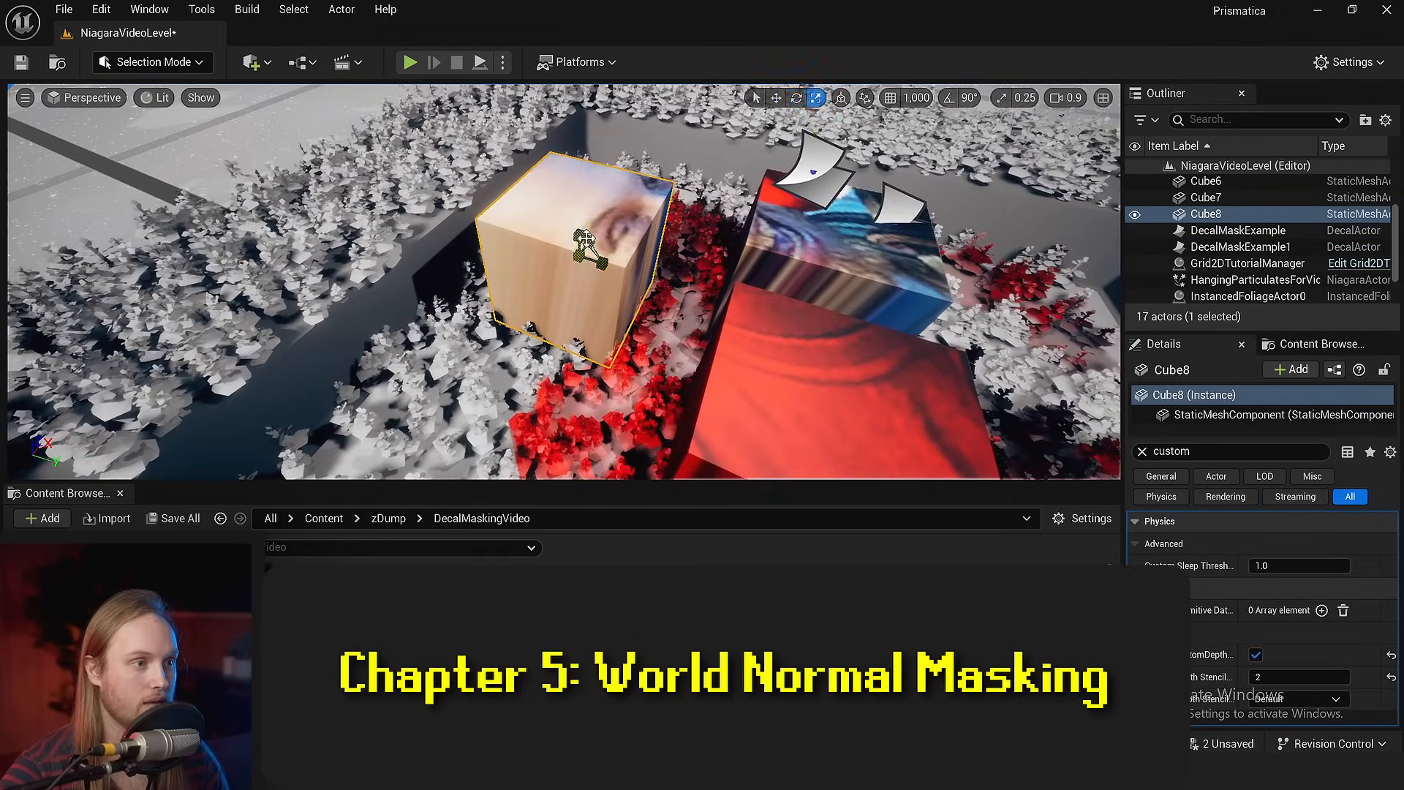
mouse_move(586, 237)
mouse_down()
mouse_move(621, 219)
mouse_move(585, 257)
mouse_up()
right_drag(585, 257, 594, 308)
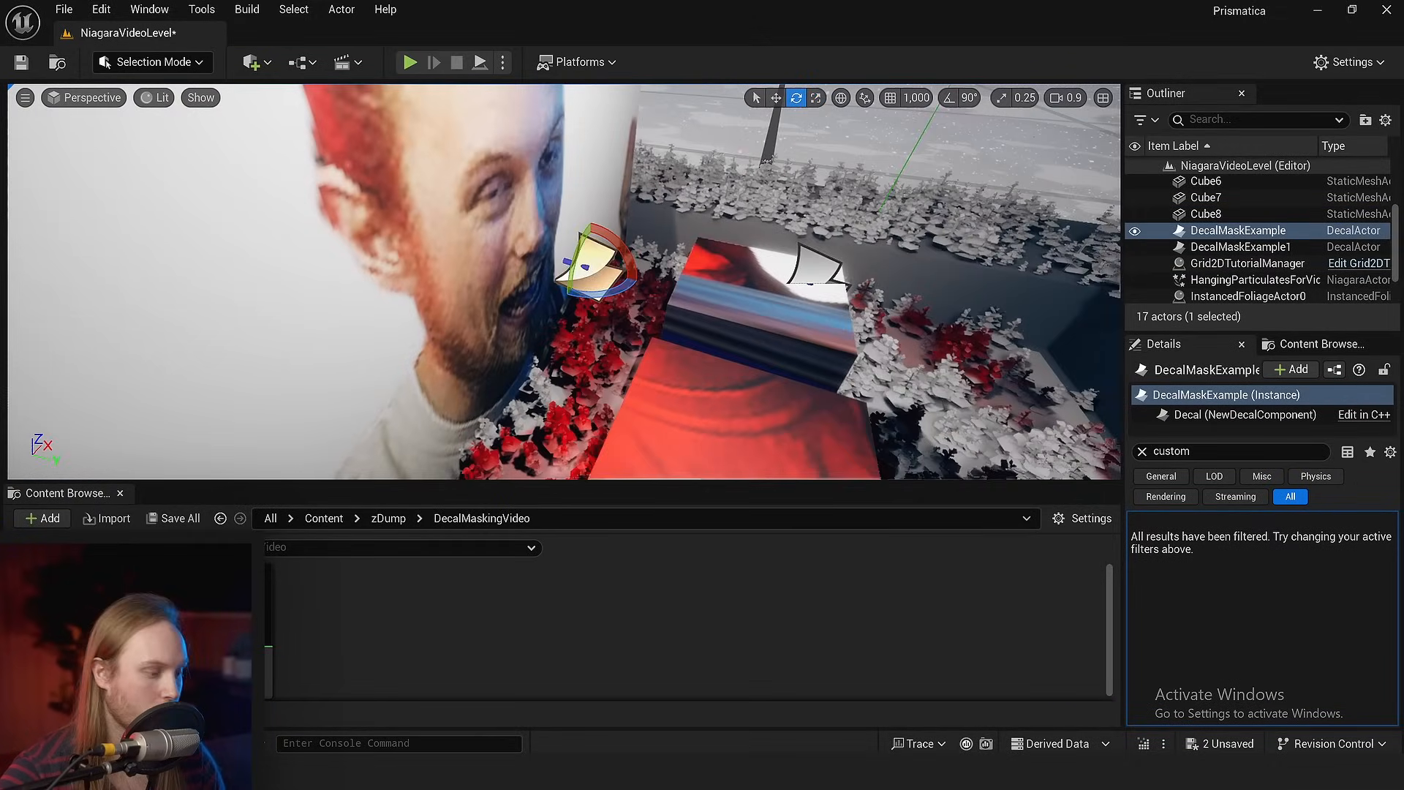
- Reposition the DecalMaskExample decal beside the enlarged Cube8, using the local-space transform gizmo
key(g)
right_drag(601, 316, 670, 346)
key(g)
key(w)
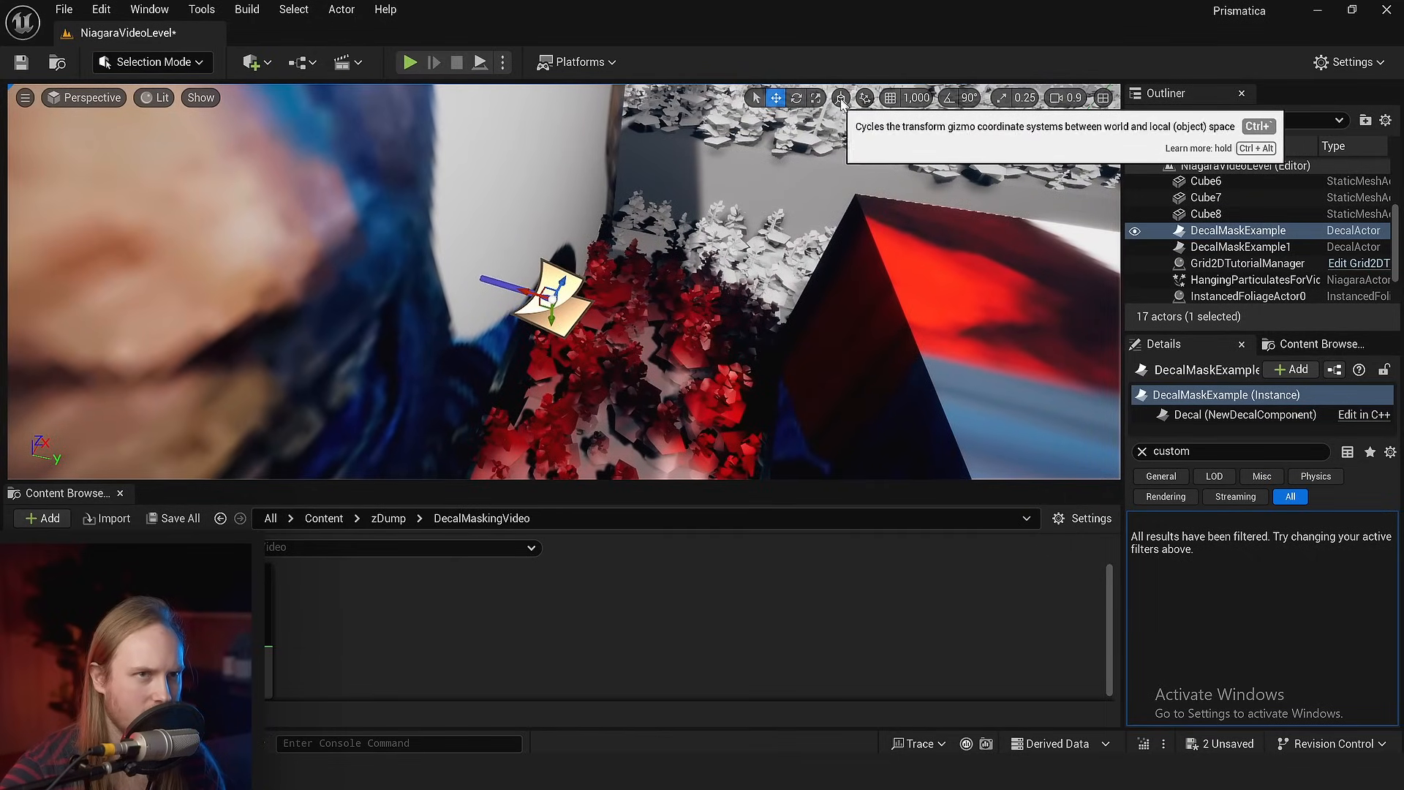
right_drag(701, 296, 680, 296)
scroll(700, 296, down, 3)
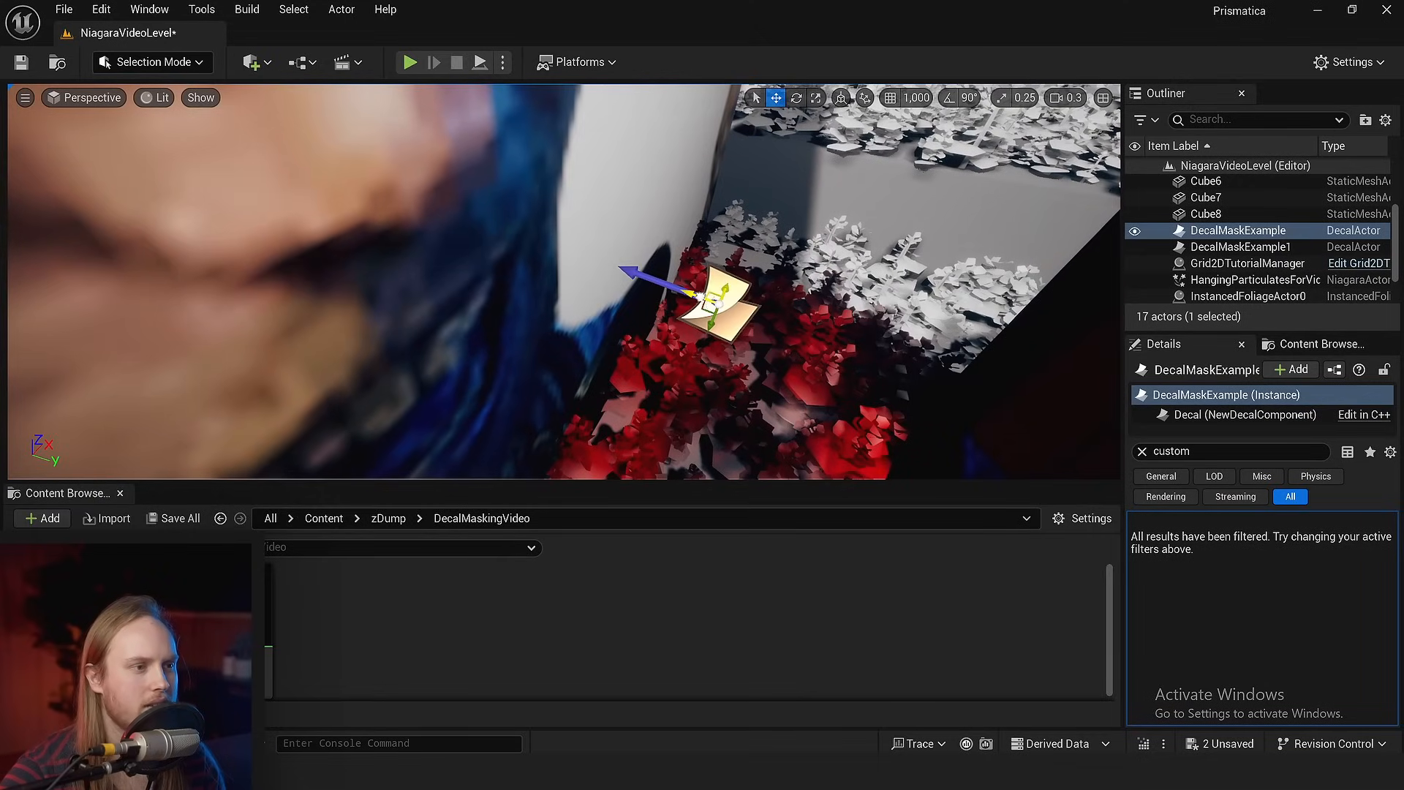
drag(699, 297, 657, 232)
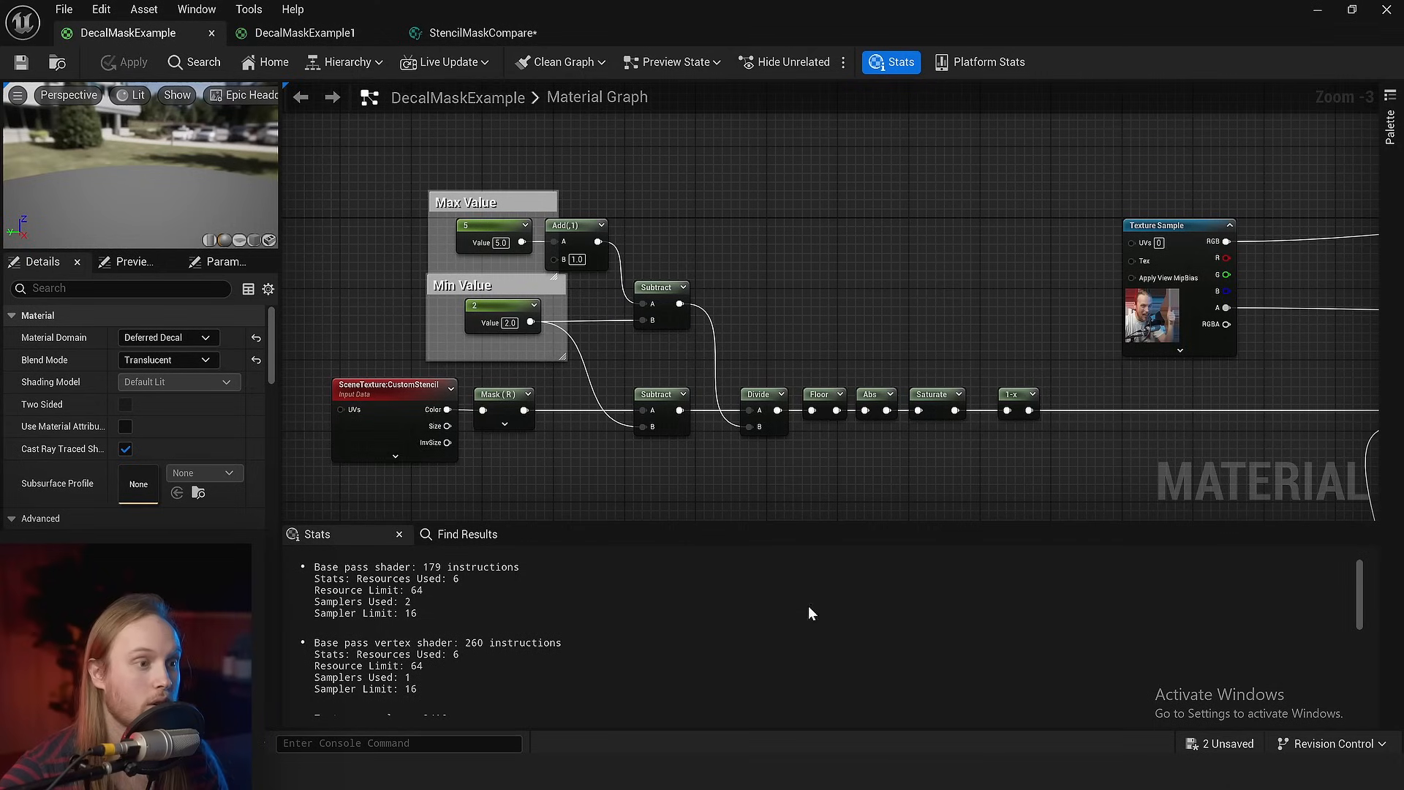
- In the DecalMaskExample graph, move the Texture Sample closer to the output node and delete the unused 1-x after the mask Multiply
right_drag(852, 432, 507, 291)
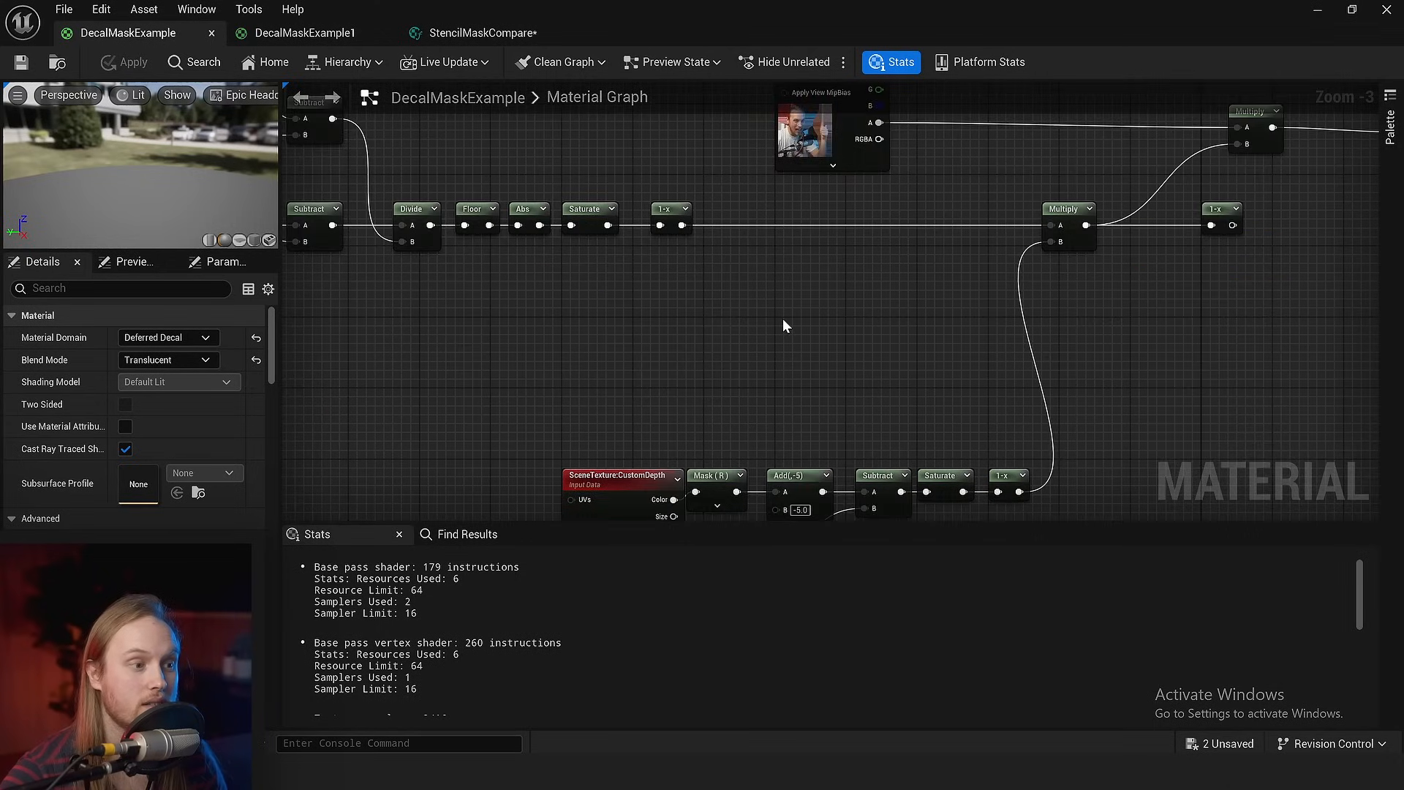
right_drag(782, 319, 578, 622)
drag(591, 423, 800, 391)
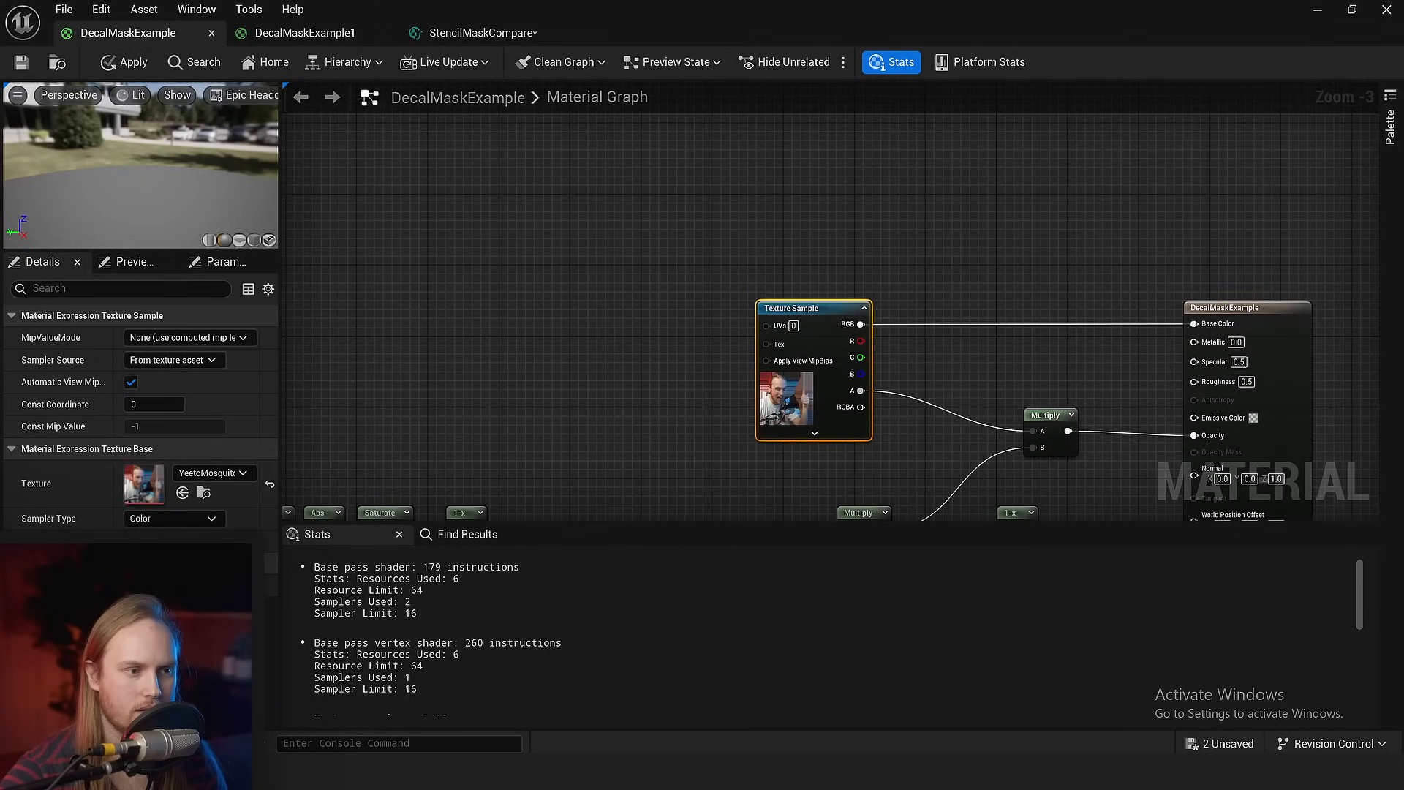
right_drag(1020, 500, 944, 263)
click(941, 279)
right_drag(925, 313, 1085, 310)
scroll(1006, 268, down, 2)
key(Delete)
- Move the CustomDepth and SceneDepth node chain up directly beneath the stencil mask chain
right_drag(984, 380, 1005, 302)
drag(998, 311, 583, 265)
scroll(614, 254, up, 3)
right_drag(955, 289, 923, 335)
scroll(923, 335, down, 3)
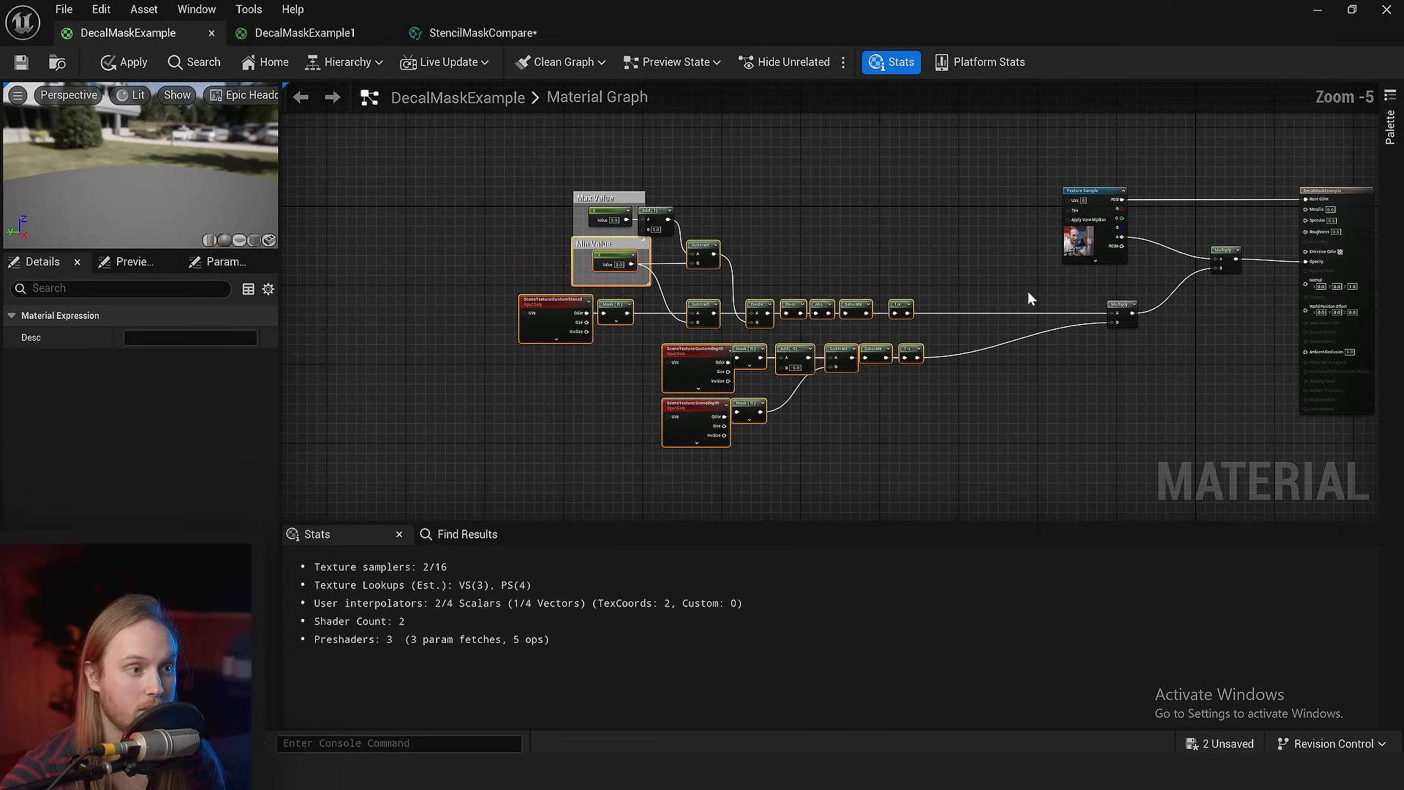
scroll(1206, 307, up, 5)
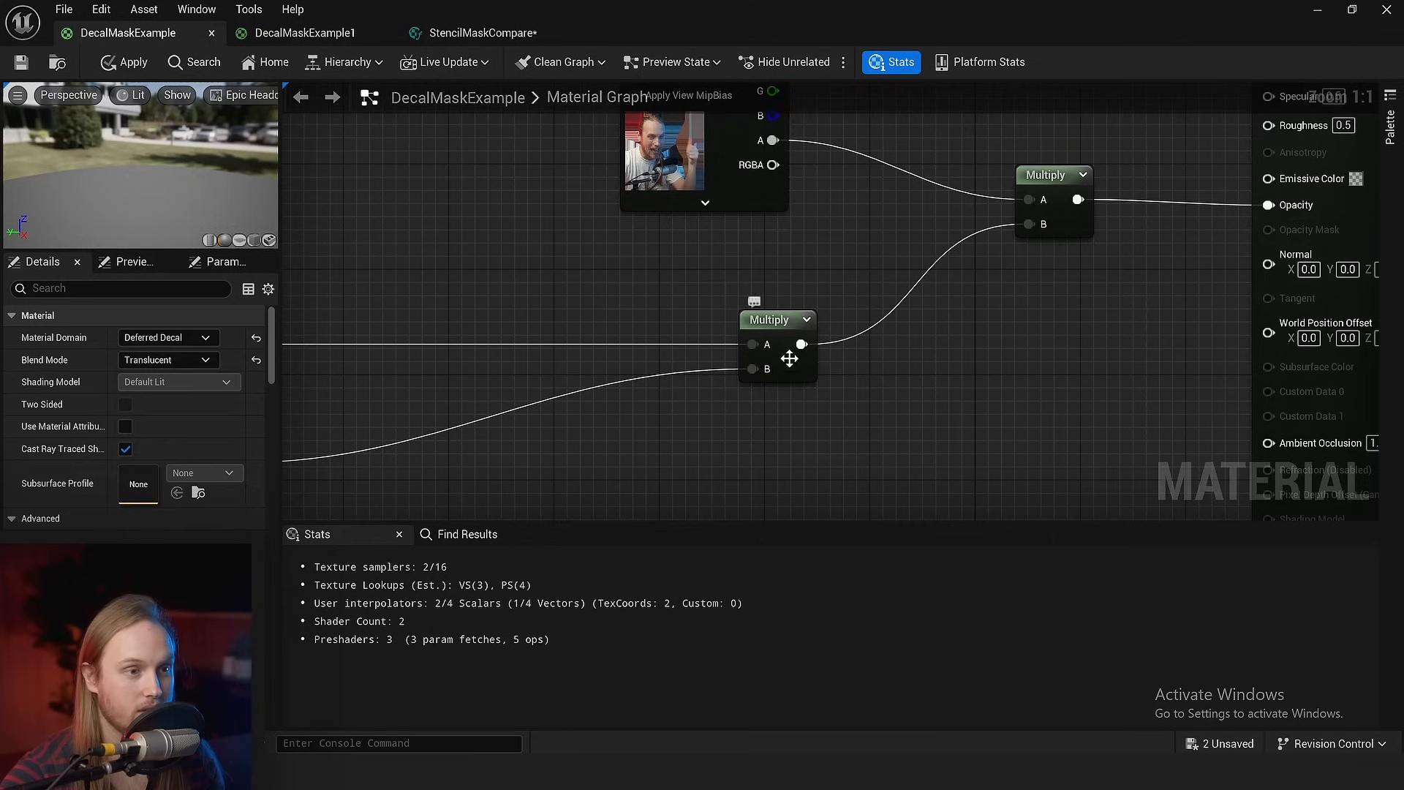
- Shift the mask Multiply, opacity Multiply and Texture Sample nodes closer to the mask chains
drag(776, 347, 478, 366)
click(552, 315)
right_drag(578, 293, 633, 395)
drag(737, 275, 538, 262)
drag(619, 243, 814, 319)
click(842, 271)
right_drag(842, 271, 805, 502)
right_drag(816, 322, 689, 341)
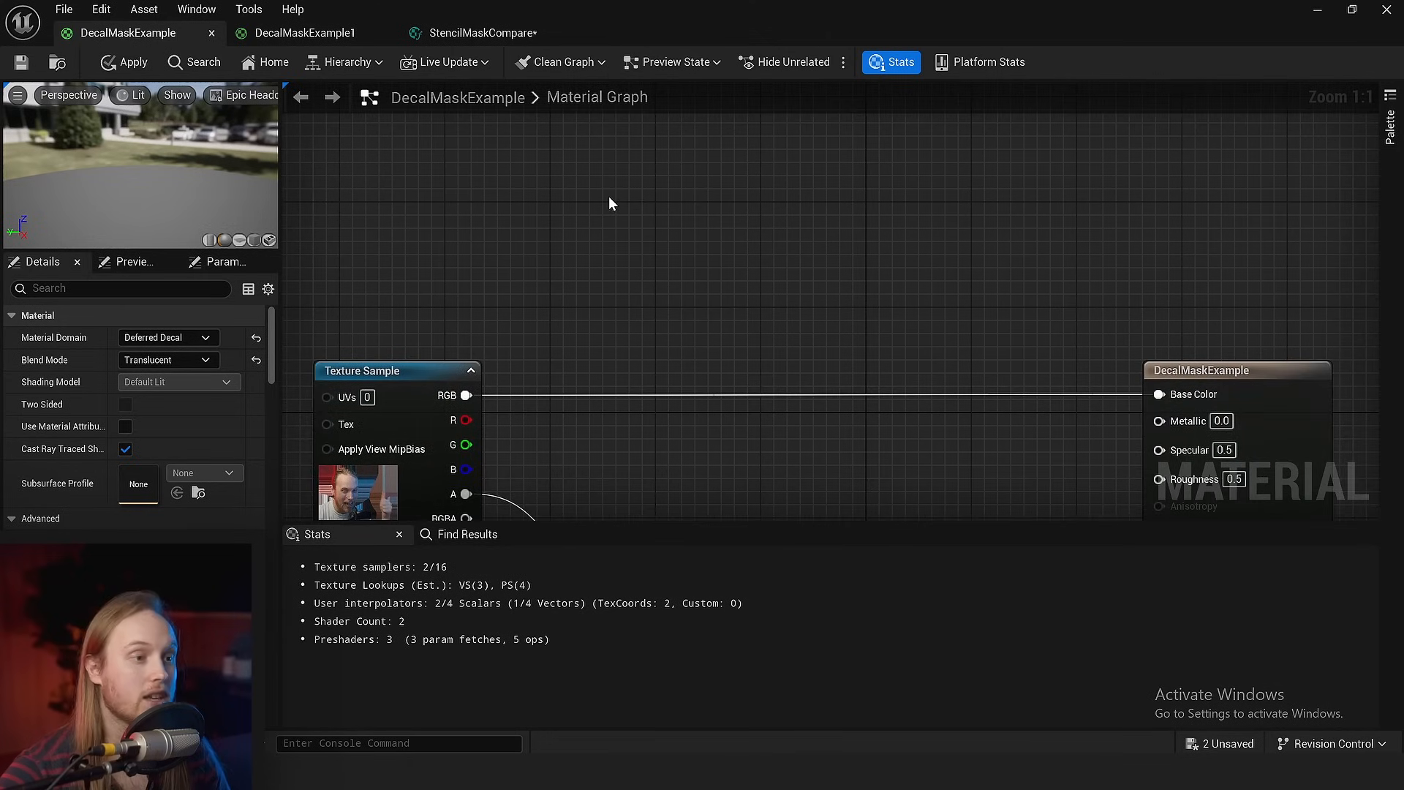
- Duplicate the SceneTexture:CustomDepth node and place the copy above the Texture Sample
right_click(608, 196)
right_drag(415, 344, 821, 188)
scroll(821, 188, down, 2)
scroll(600, 439, down, 1)
right_drag(600, 439, 968, 176)
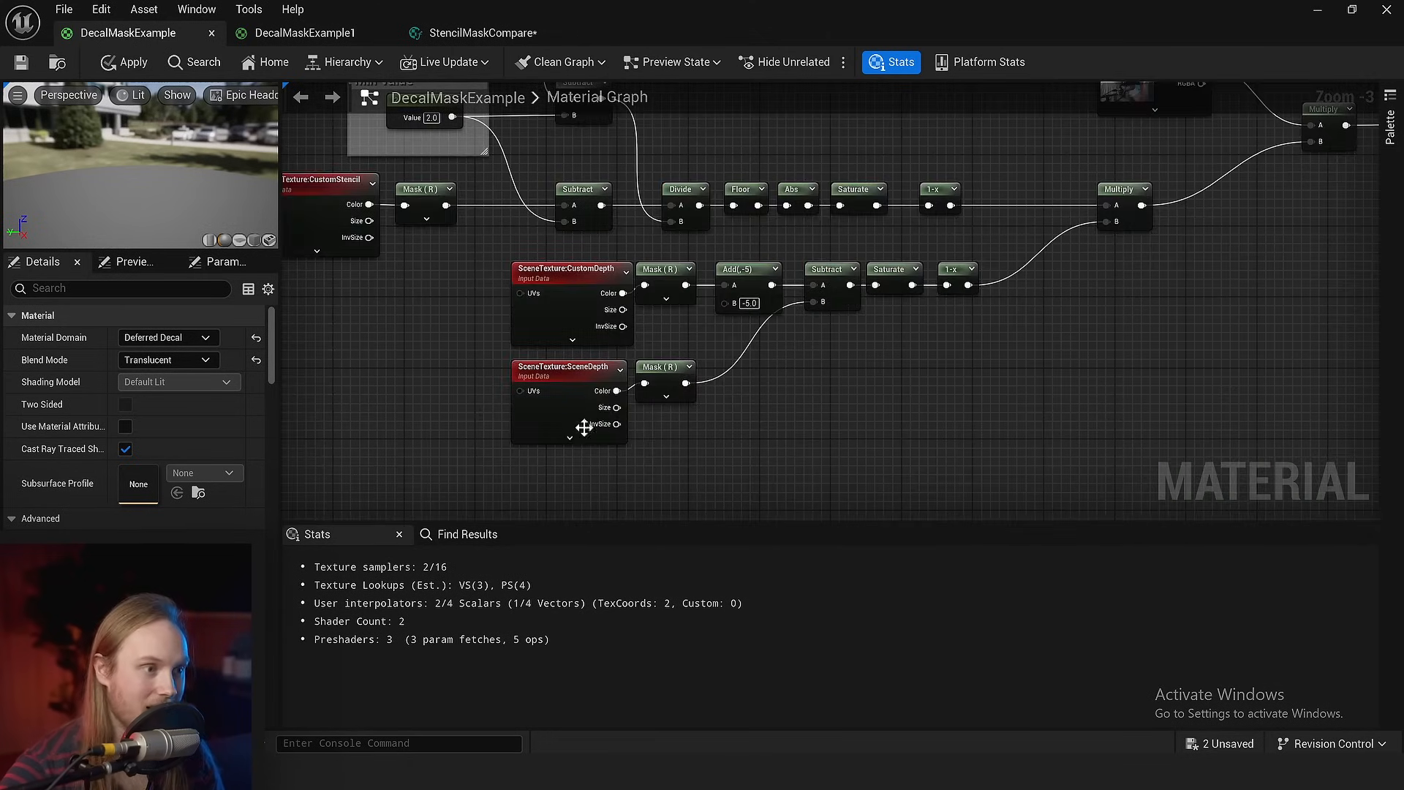
click(599, 277)
key(ctrl+c)
right_drag(841, 168, 536, 464)
key(ctrl+v)
right_drag(928, 172, 850, 280)
scroll(850, 280, up, 3)
drag(874, 322, 822, 217)
- Set the copied node's Scene Texture Id to WorldNormal and adjust its position above the Texture Sample
click(211, 337)
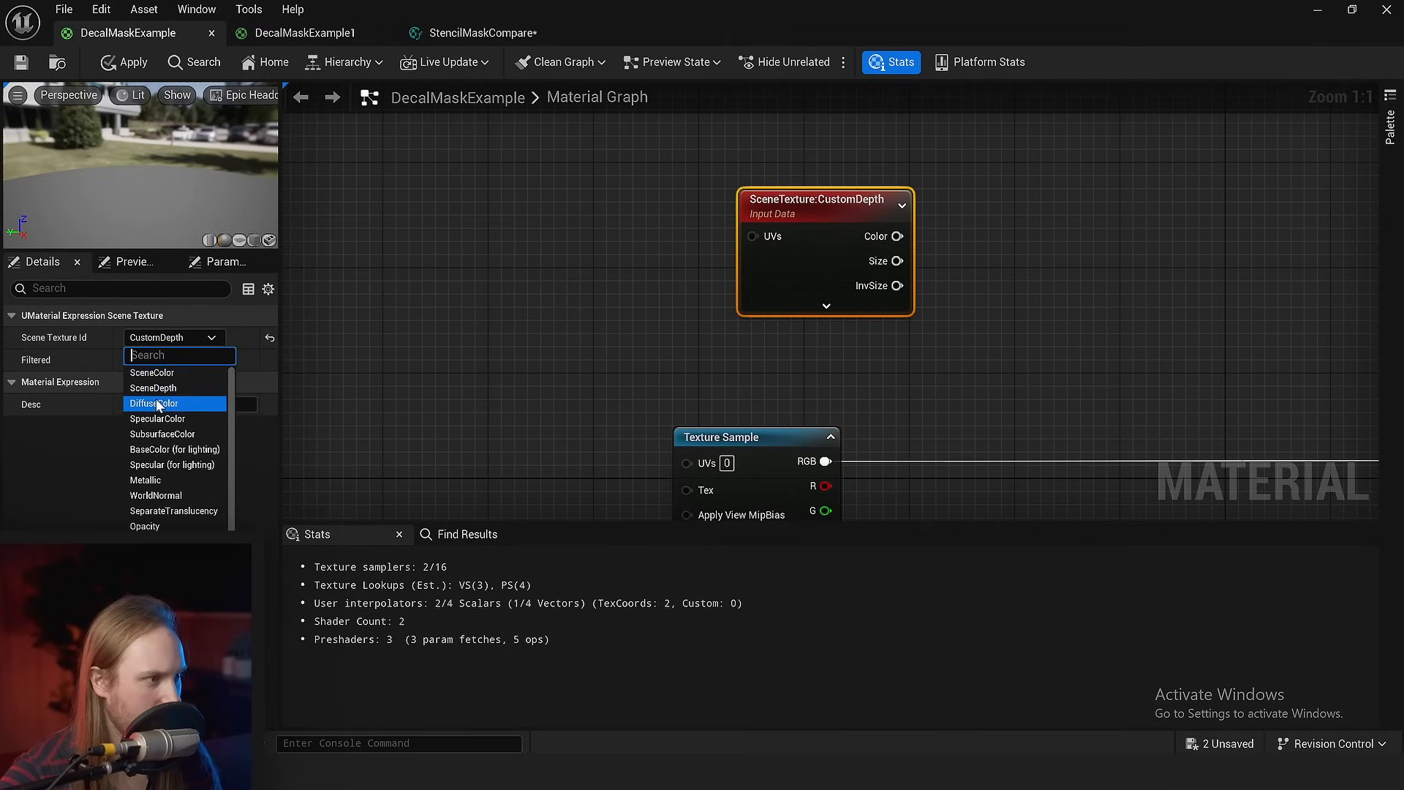
click(156, 495)
right_drag(1002, 278, 898, 319)
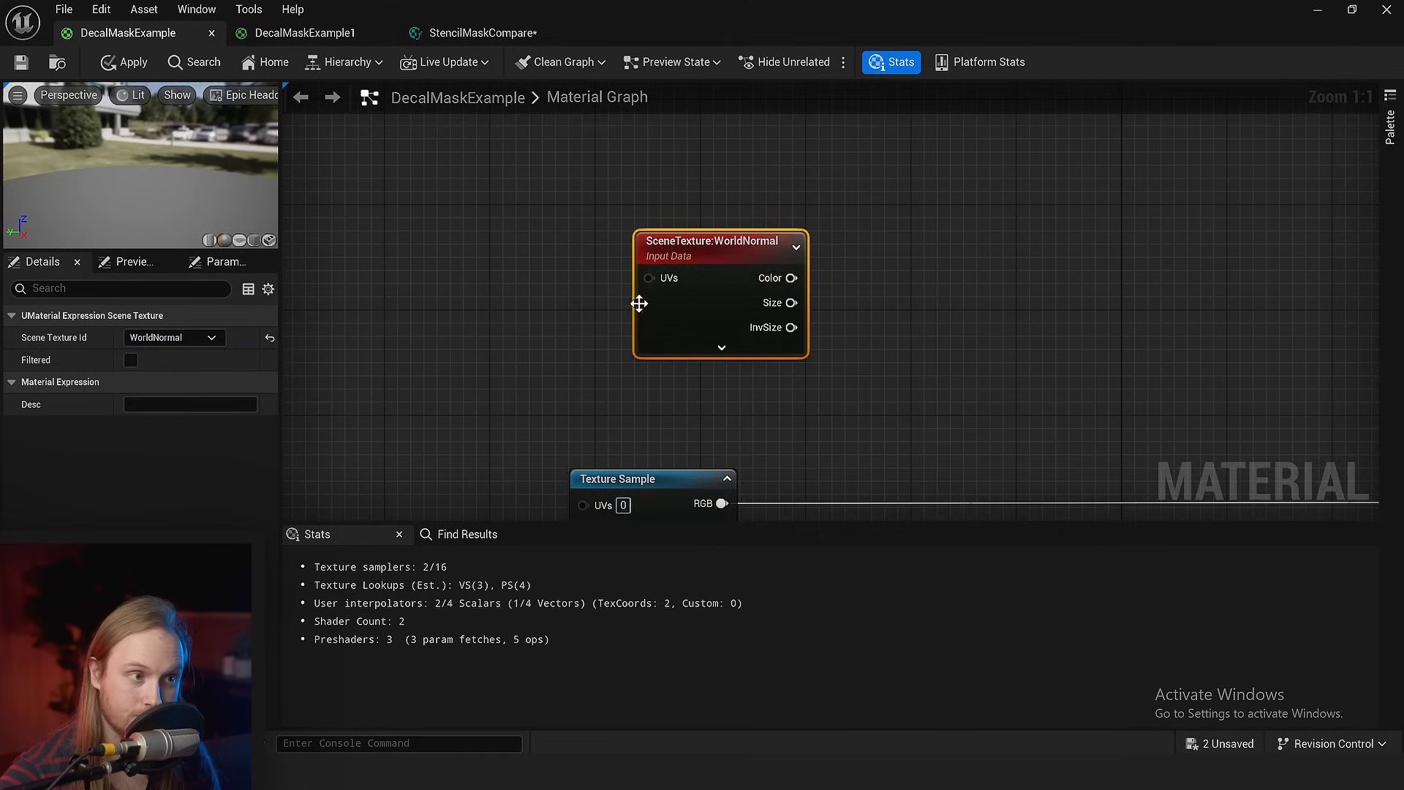
drag(636, 300, 620, 336)
- Add a three-component vector constant above the WorldNormal node and set its X to -1
right_drag(920, 269, 926, 338)
click(656, 203)
right_drag(656, 203, 654, 240)
key(3)
click(677, 179)
click(728, 225)
text(-1)
key(Return)
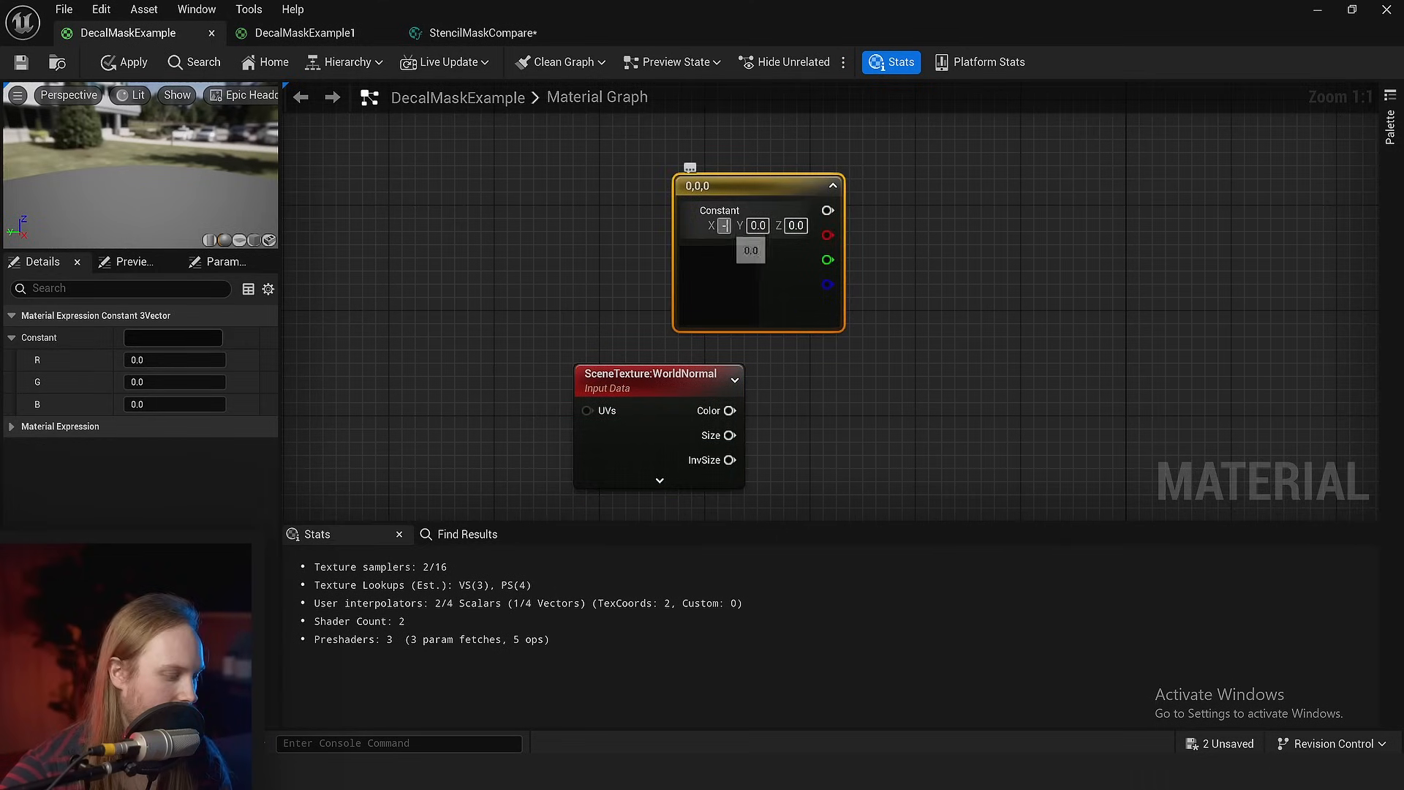
- Feed the -1,0,0 vector constant into a new TransformVector node that converts Local Space to World Space
drag(842, 210, 919, 214)
text(transform)
key(Return)
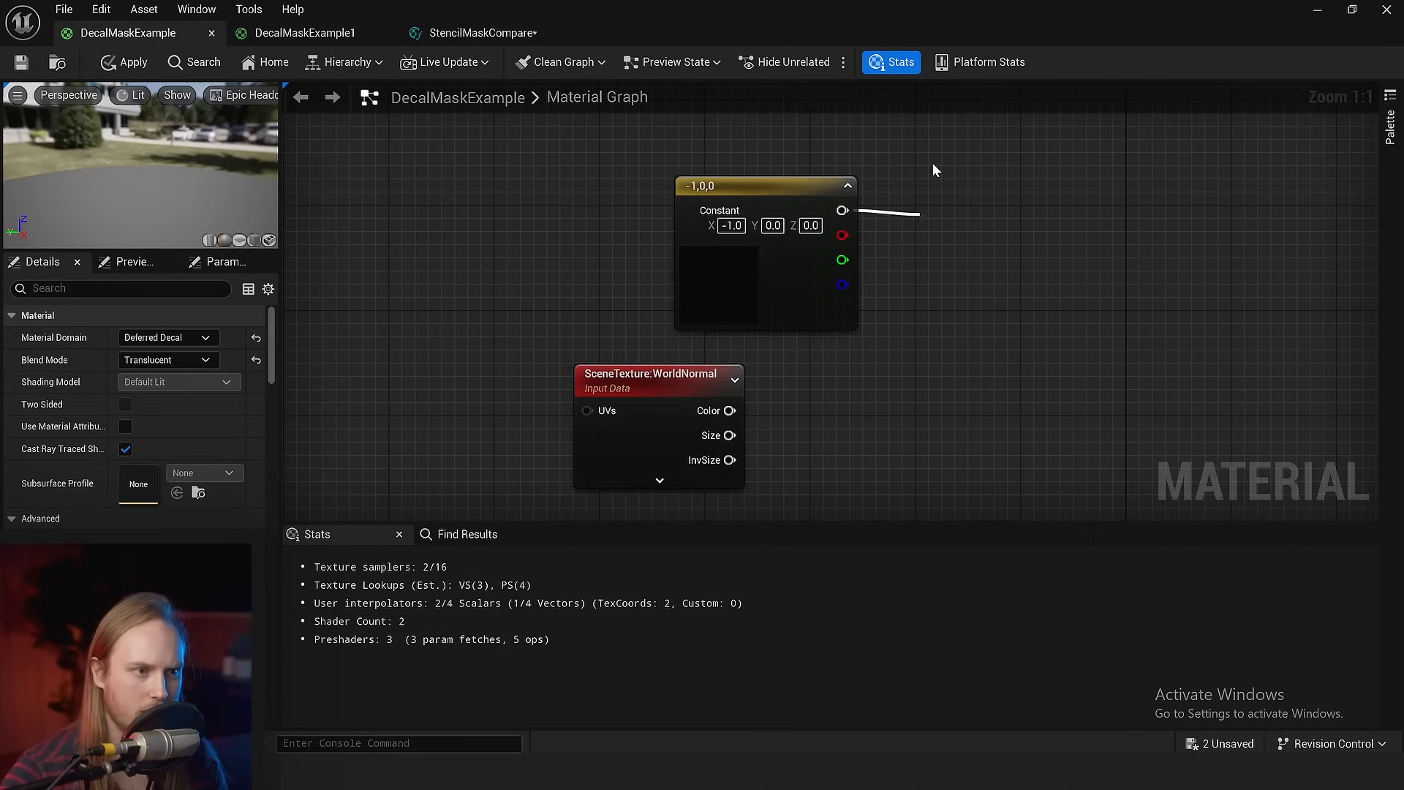
click(160, 370)
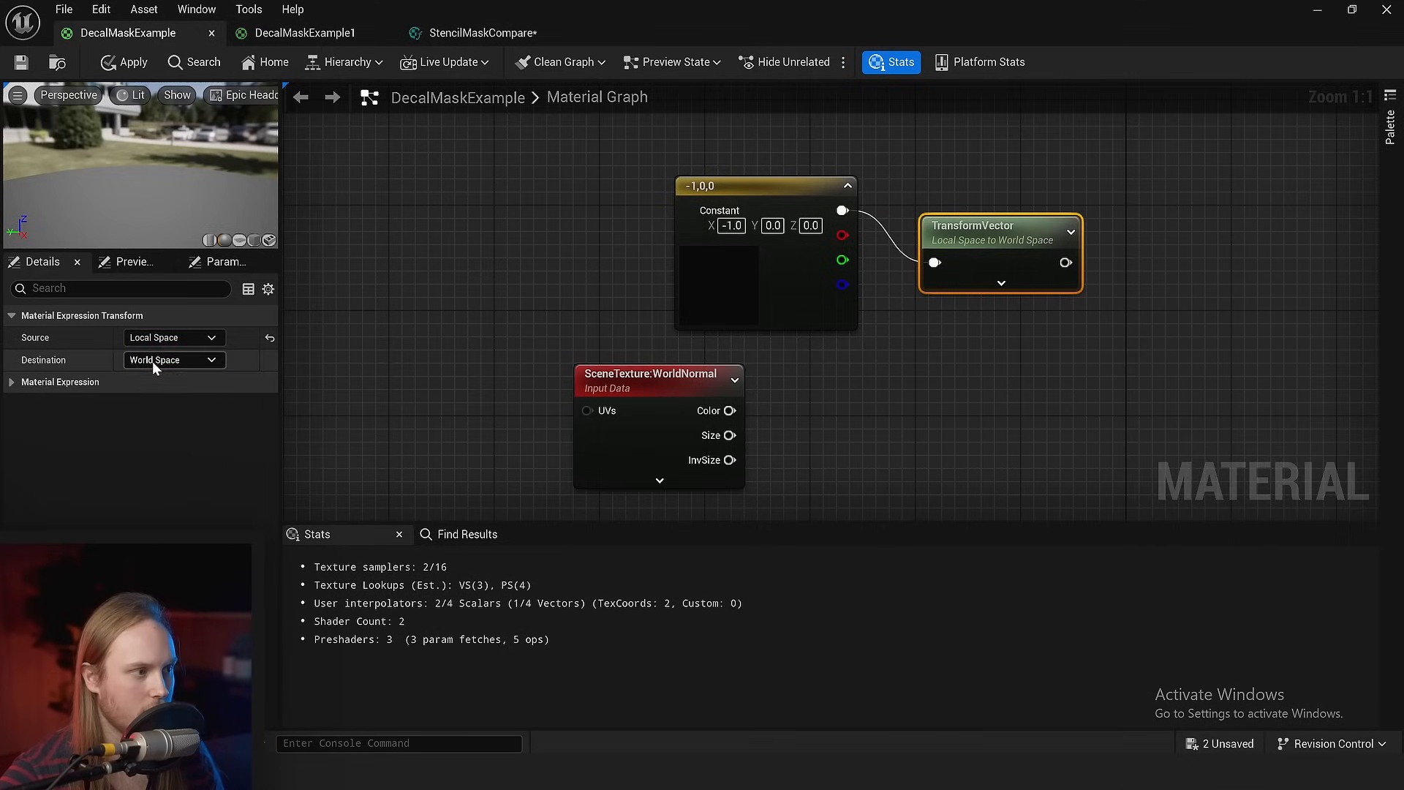
click(153, 361)
click(154, 411)
right_drag(1029, 400, 865, 424)
click(862, 410)
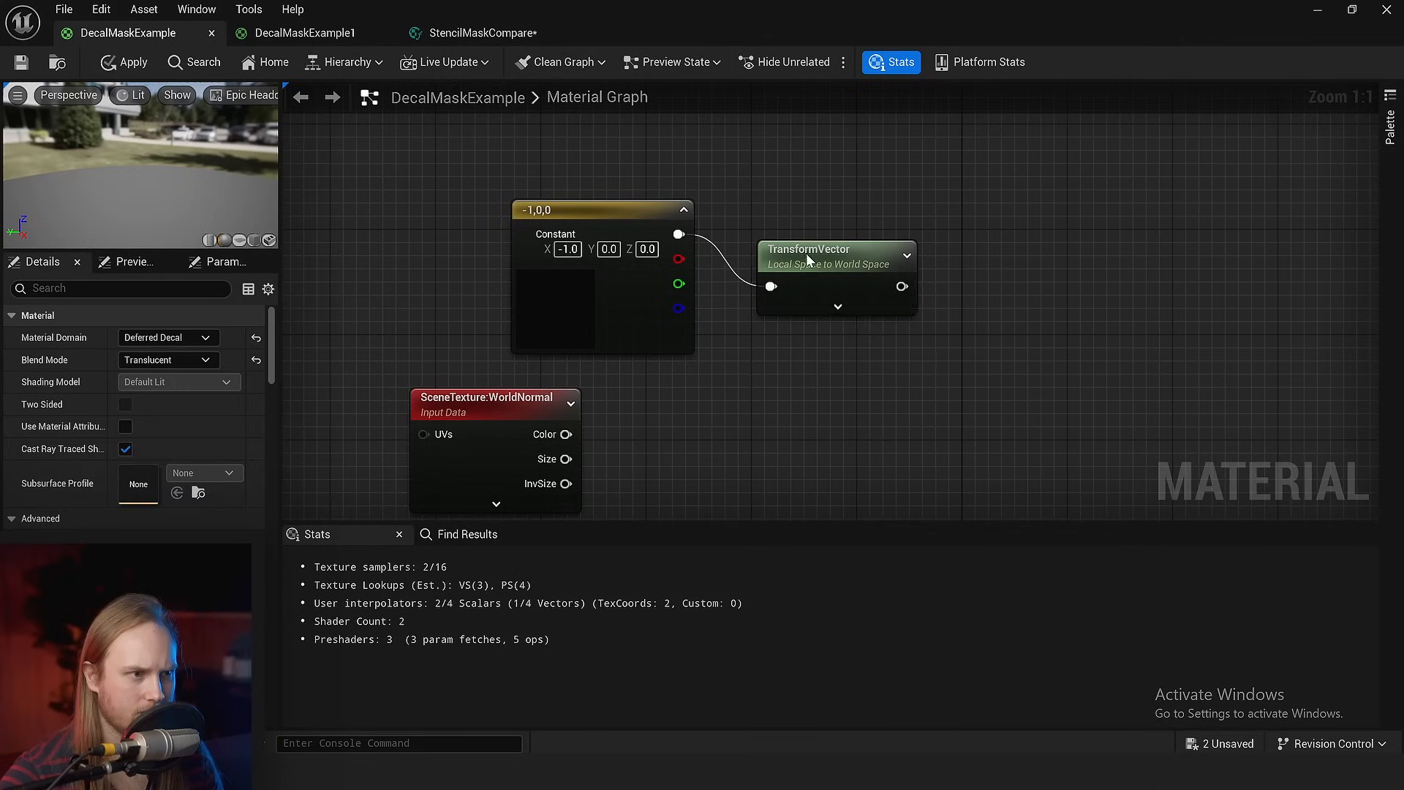
drag(809, 260, 773, 228)
- Add a Dot node with the TransformVector output in A and the WorldNormal scene texture's Color in B
right_drag(836, 354, 822, 324)
drag(843, 207, 889, 228)
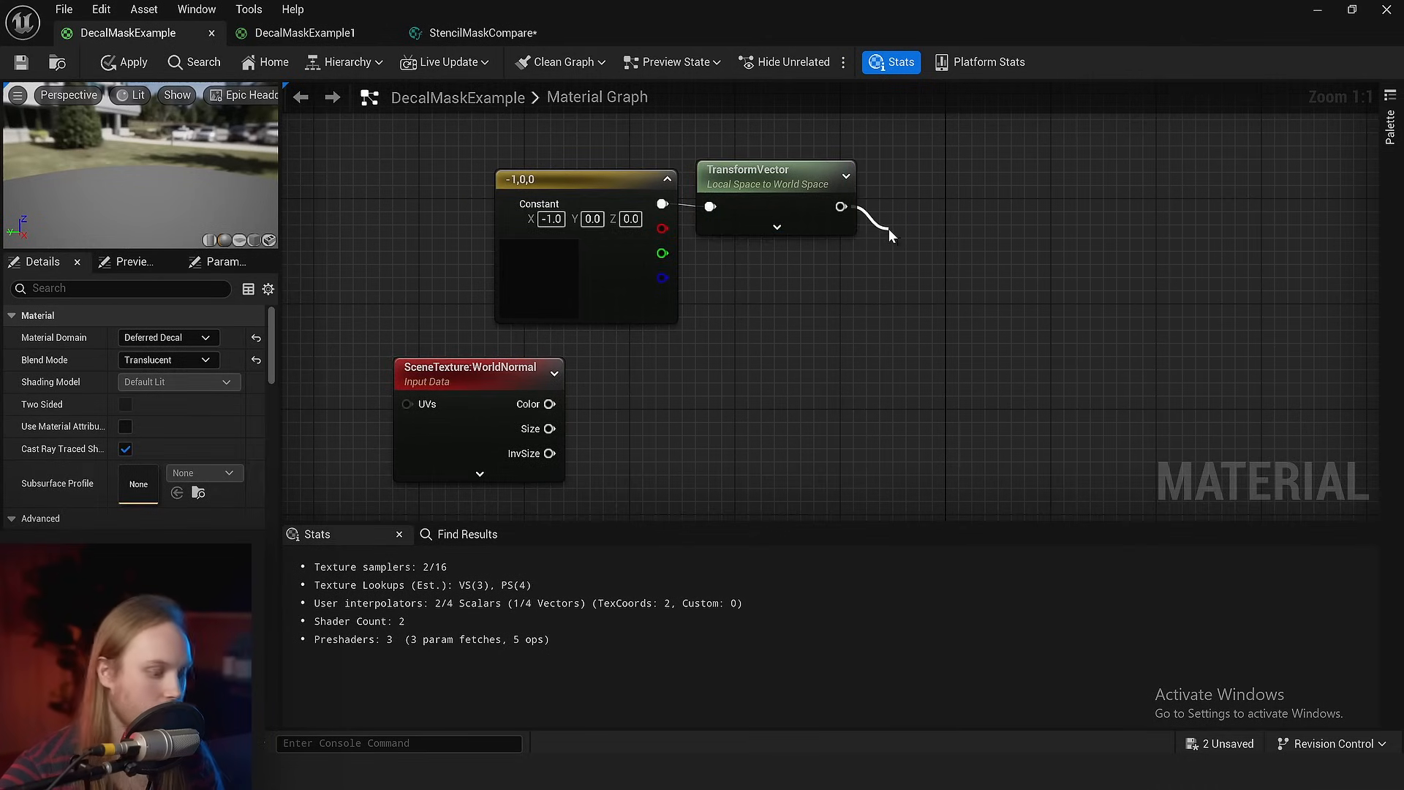
text(dot)
key(Return)
click(796, 345)
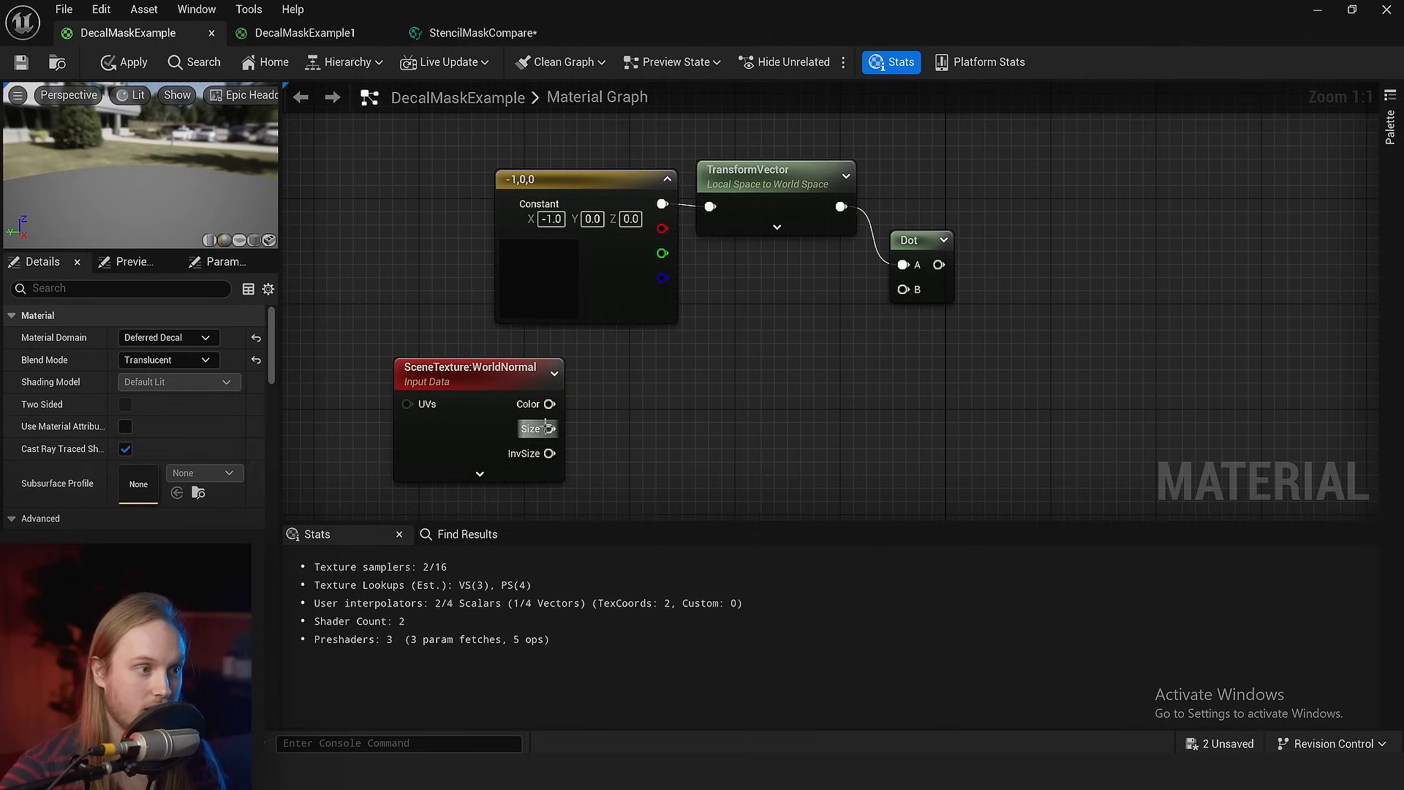
drag(512, 372, 938, 367)
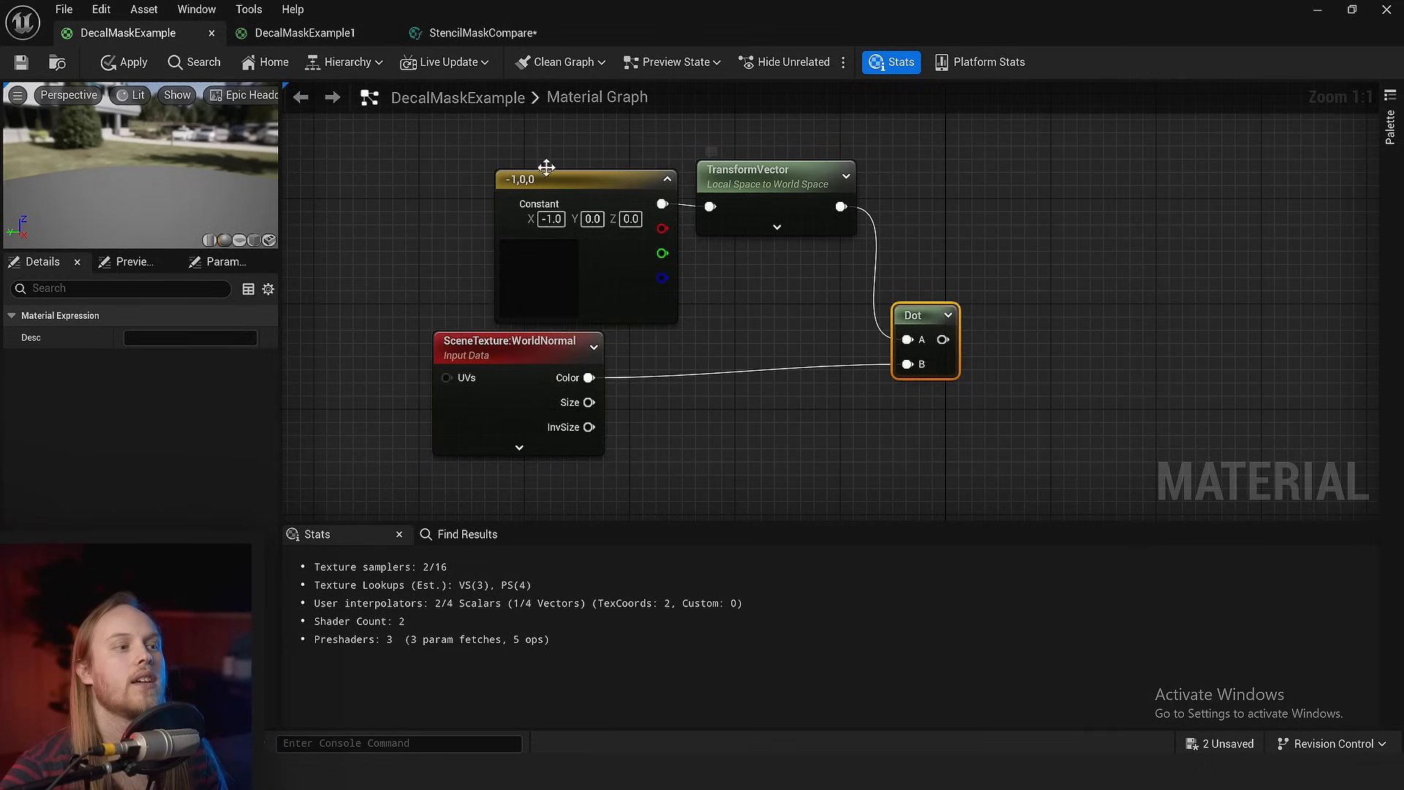
- Shift the vector constant and TransformVector nodes together, and align the Dot node with the WorldNormal output
drag(549, 167, 753, 223)
drag(587, 277, 539, 267)
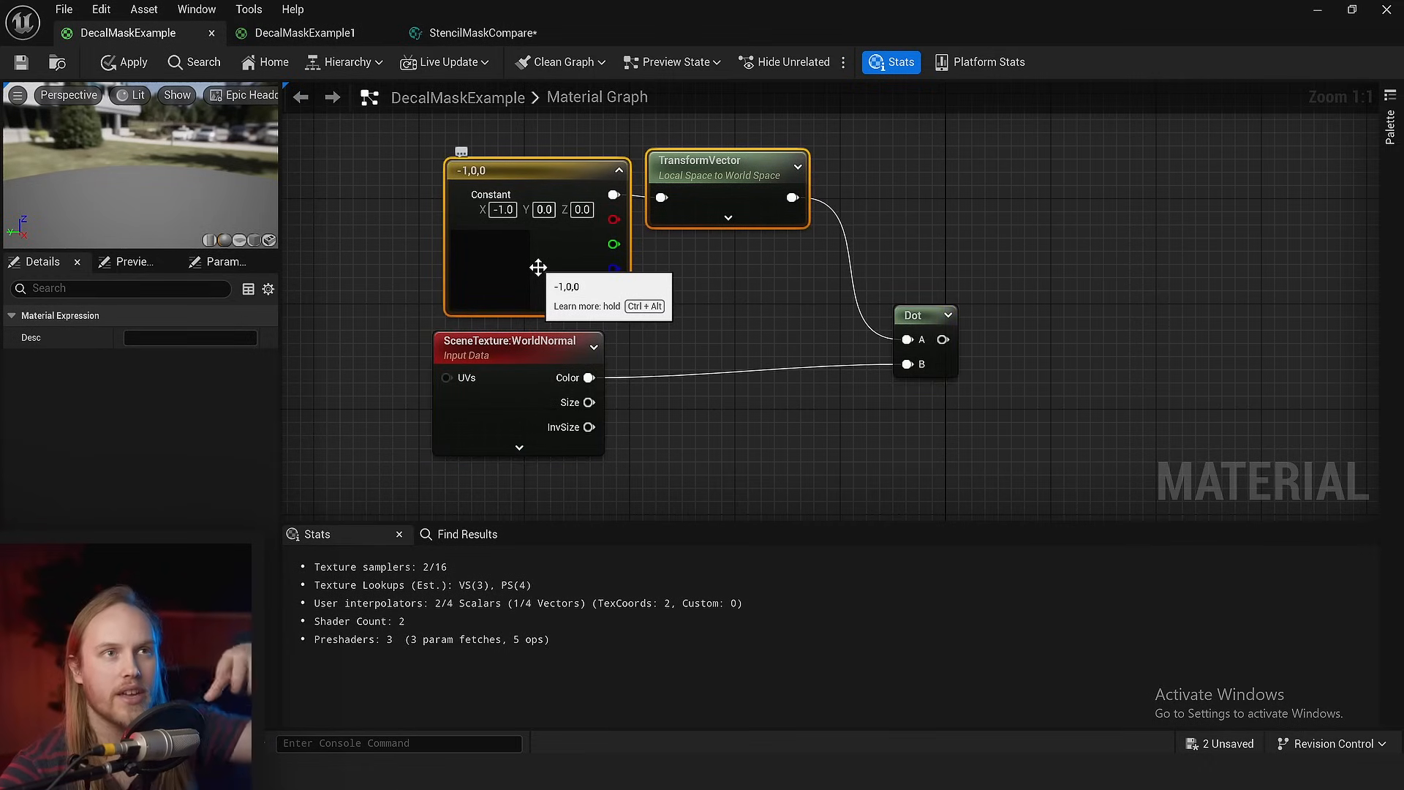
right_drag(864, 354, 757, 283)
scroll(758, 283, down, 2)
drag(819, 292, 778, 301)
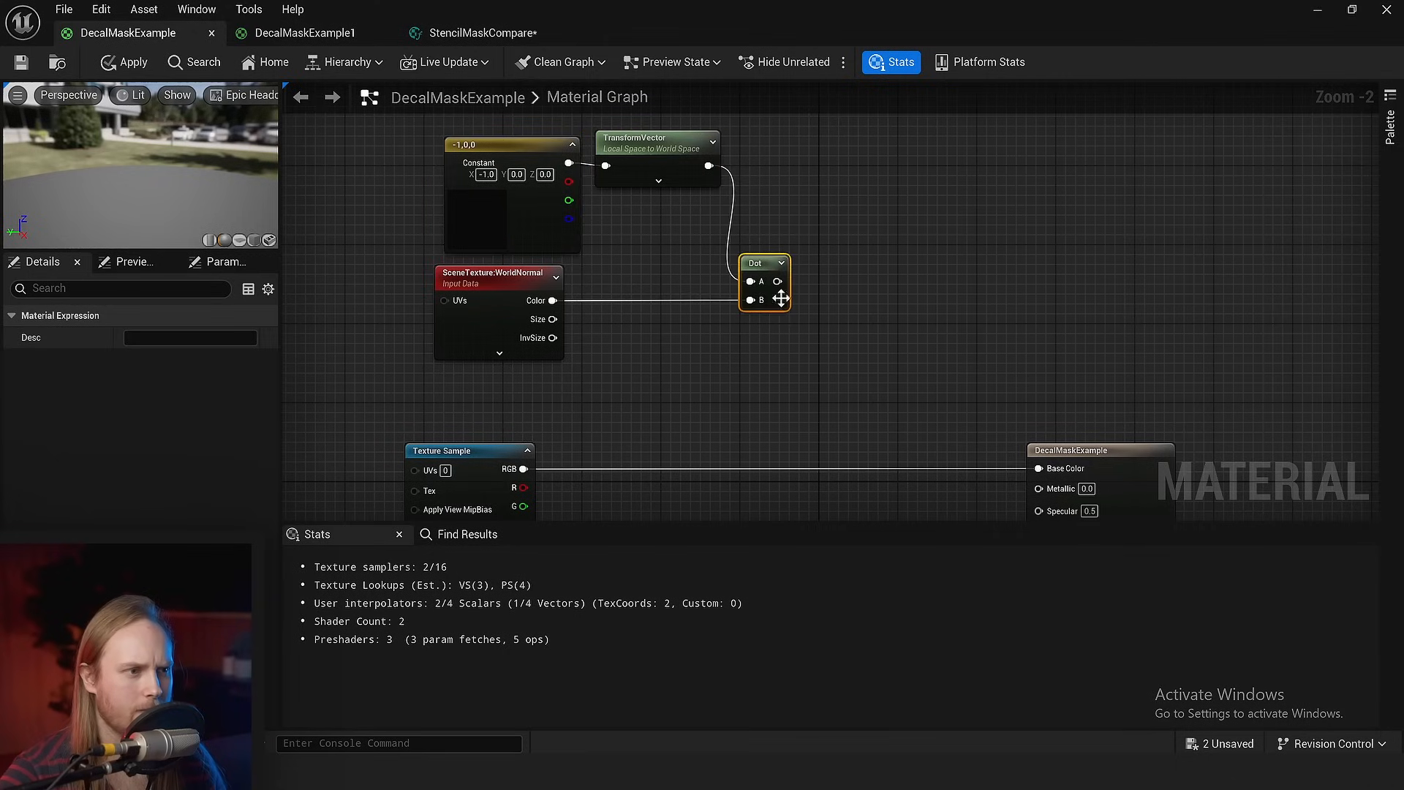
click(813, 301)
- Add a Saturate node fed by the Dot result and line it up beside the Dot node
scroll(813, 302, up, 2)
mouse_move(841, 259)
mouse_down()
mouse_move(971, 252)
mouse_move(851, 281)
mouse_up()
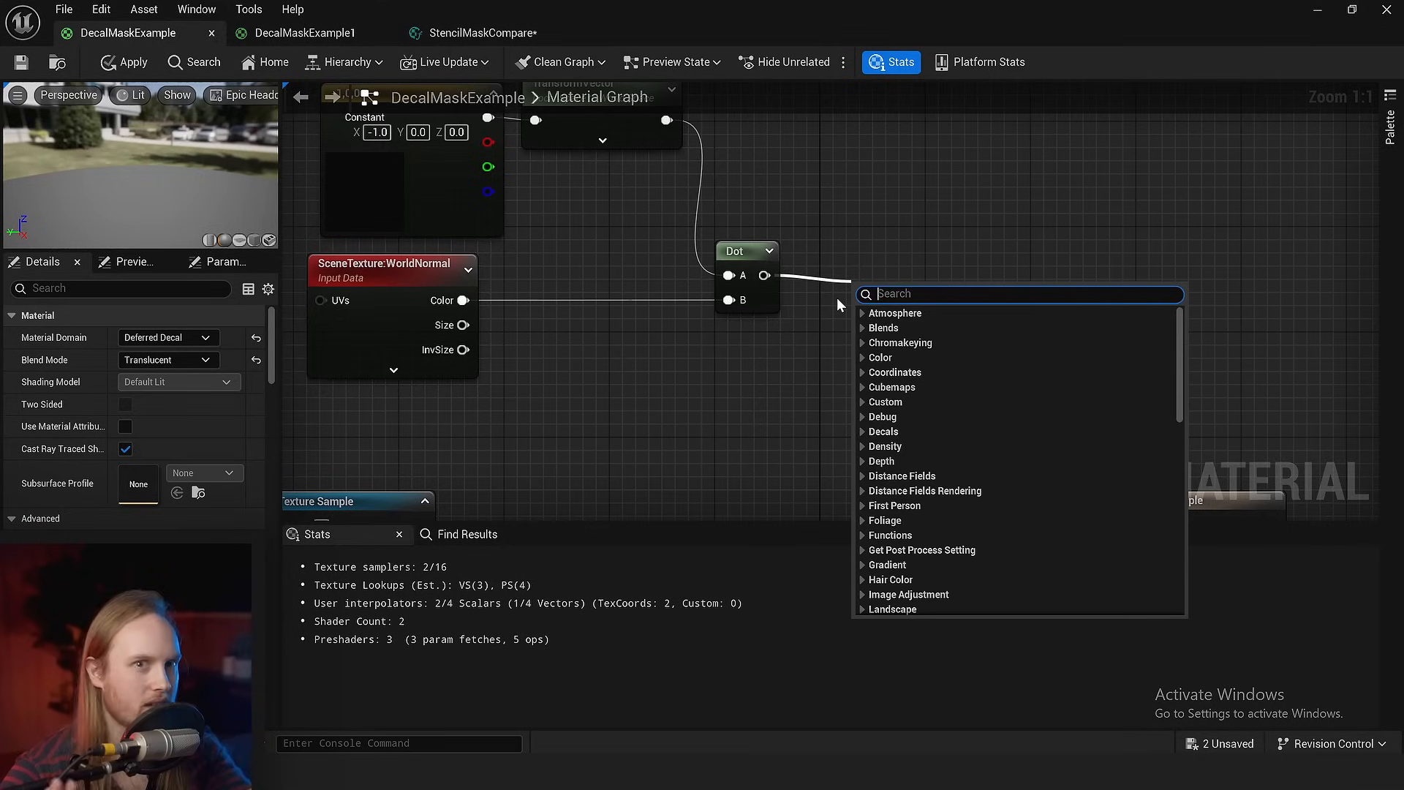
text(sat)
key(Return)
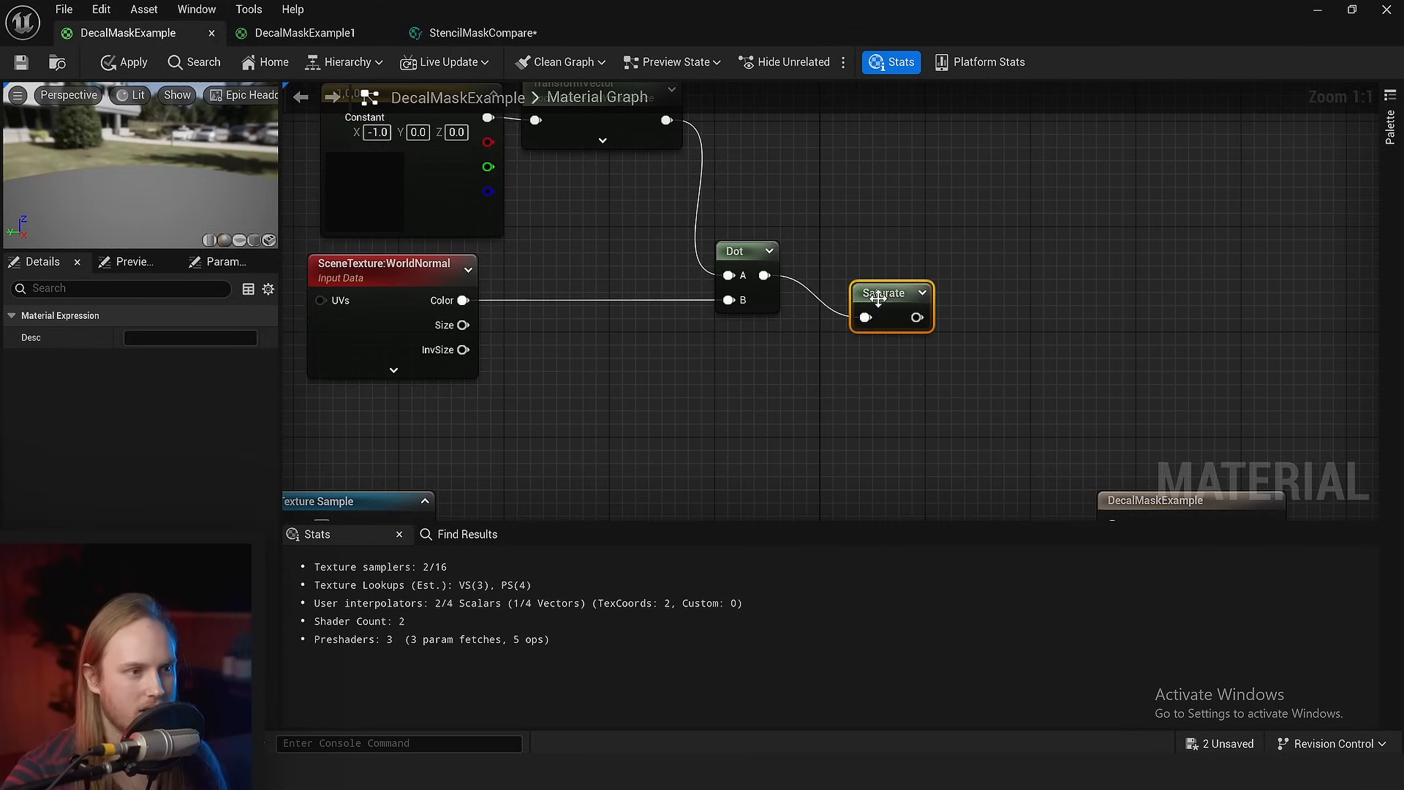
drag(888, 297, 861, 259)
right_drag(782, 196, 920, 252)
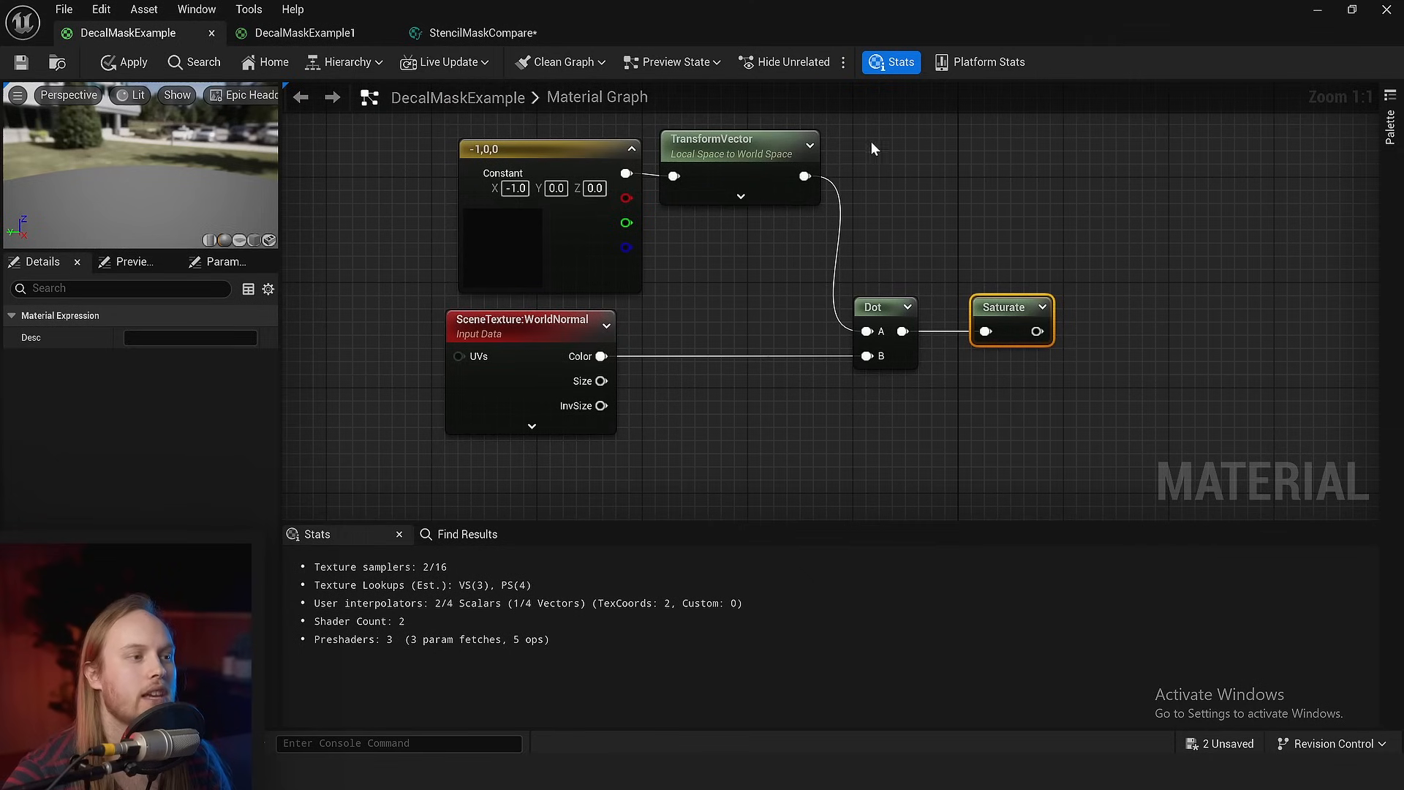
drag(870, 142, 632, 421)
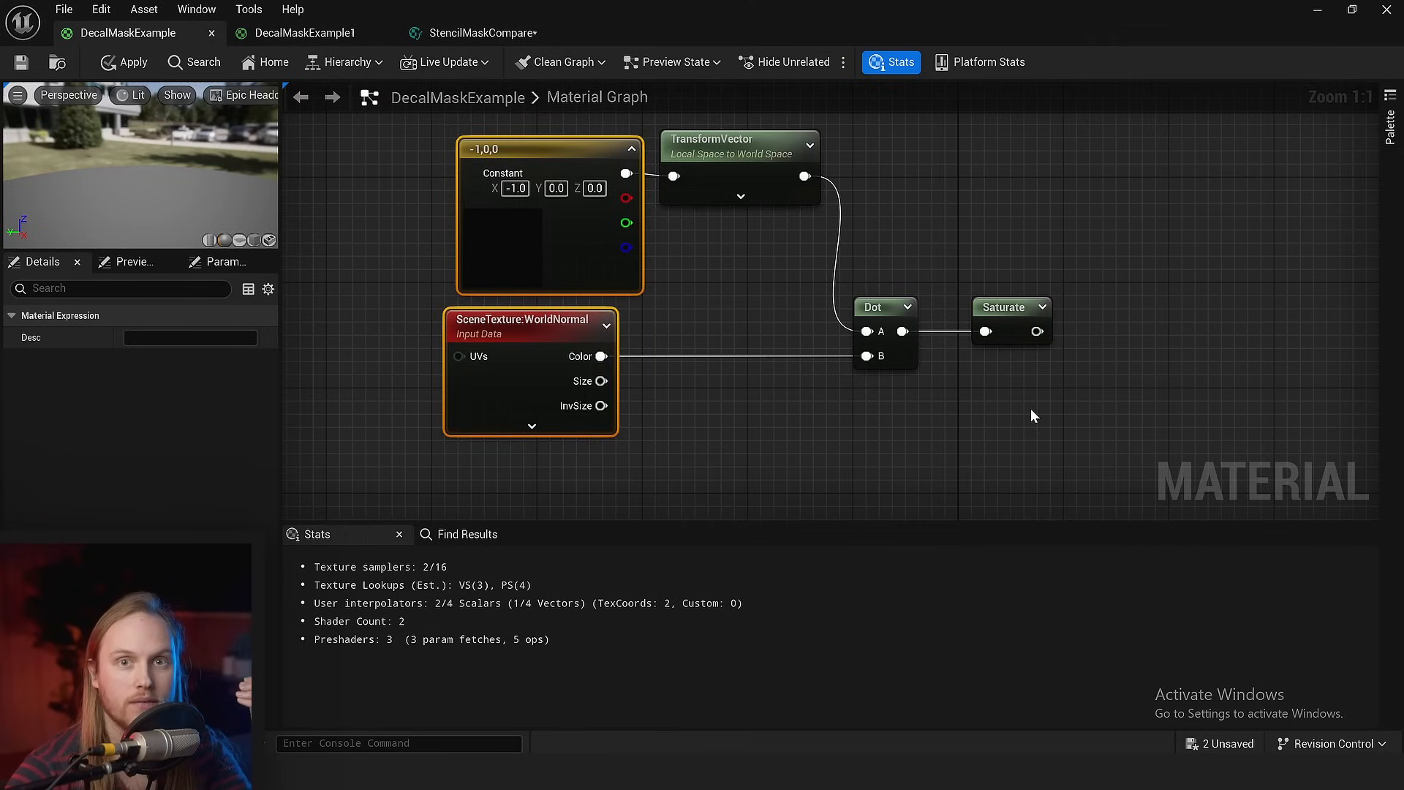
right_drag(1029, 407, 881, 430)
click(854, 234)
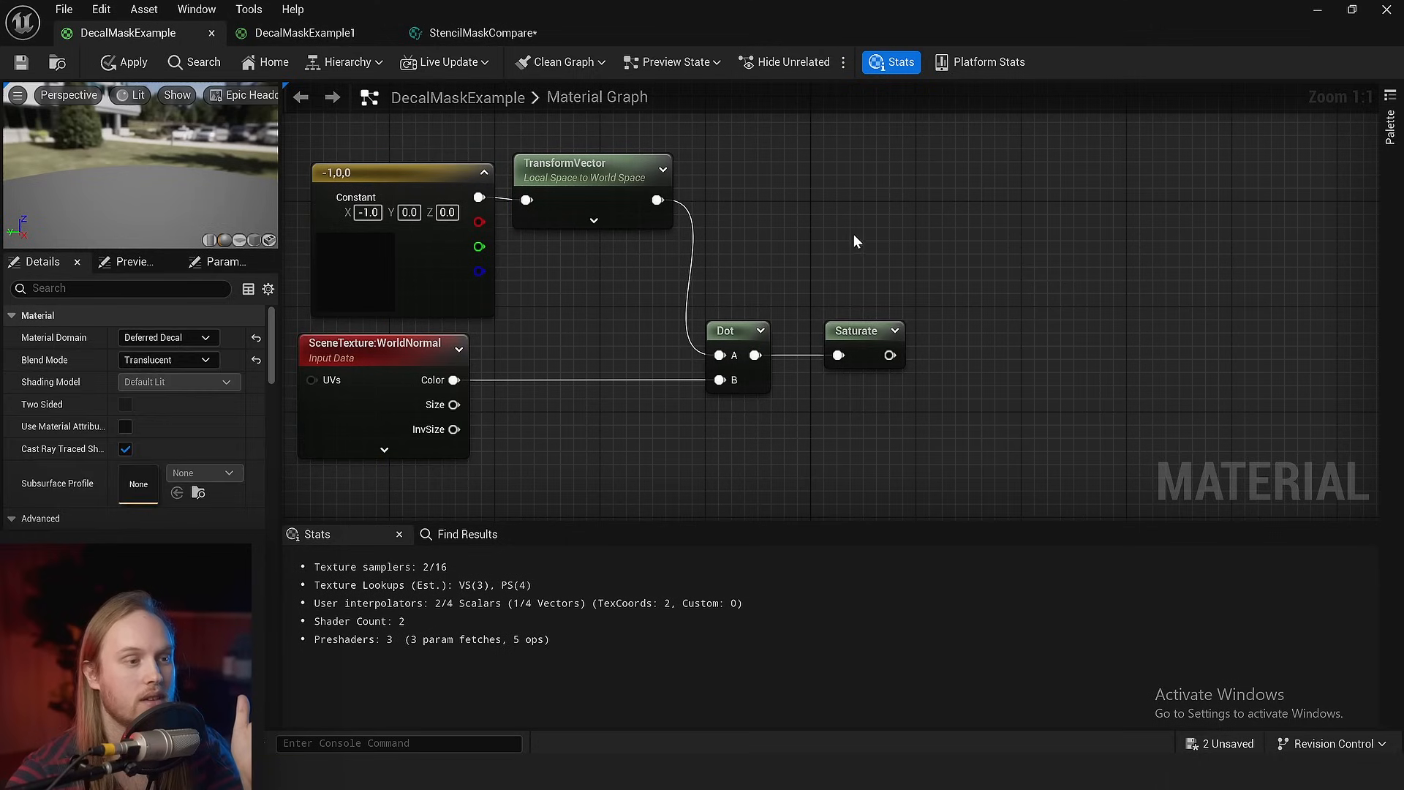
click(867, 331)
drag(866, 330, 837, 349)
right_drag(767, 451, 832, 377)
click(833, 376)
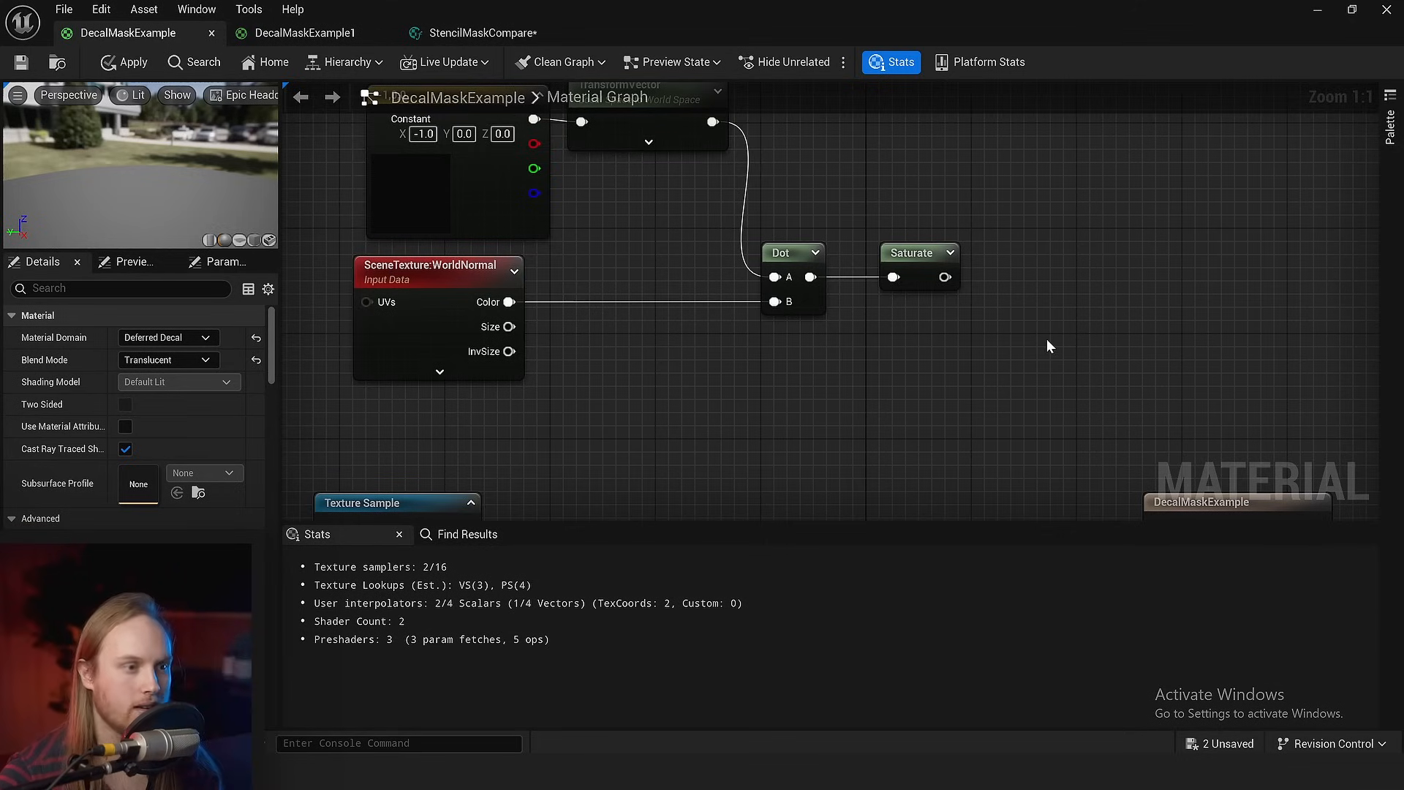
- Make room before the Saturate node and add a Multiply node fed by the Dot result, with B at 2.0
right_drag(1046, 339, 979, 341)
drag(866, 257, 1024, 264)
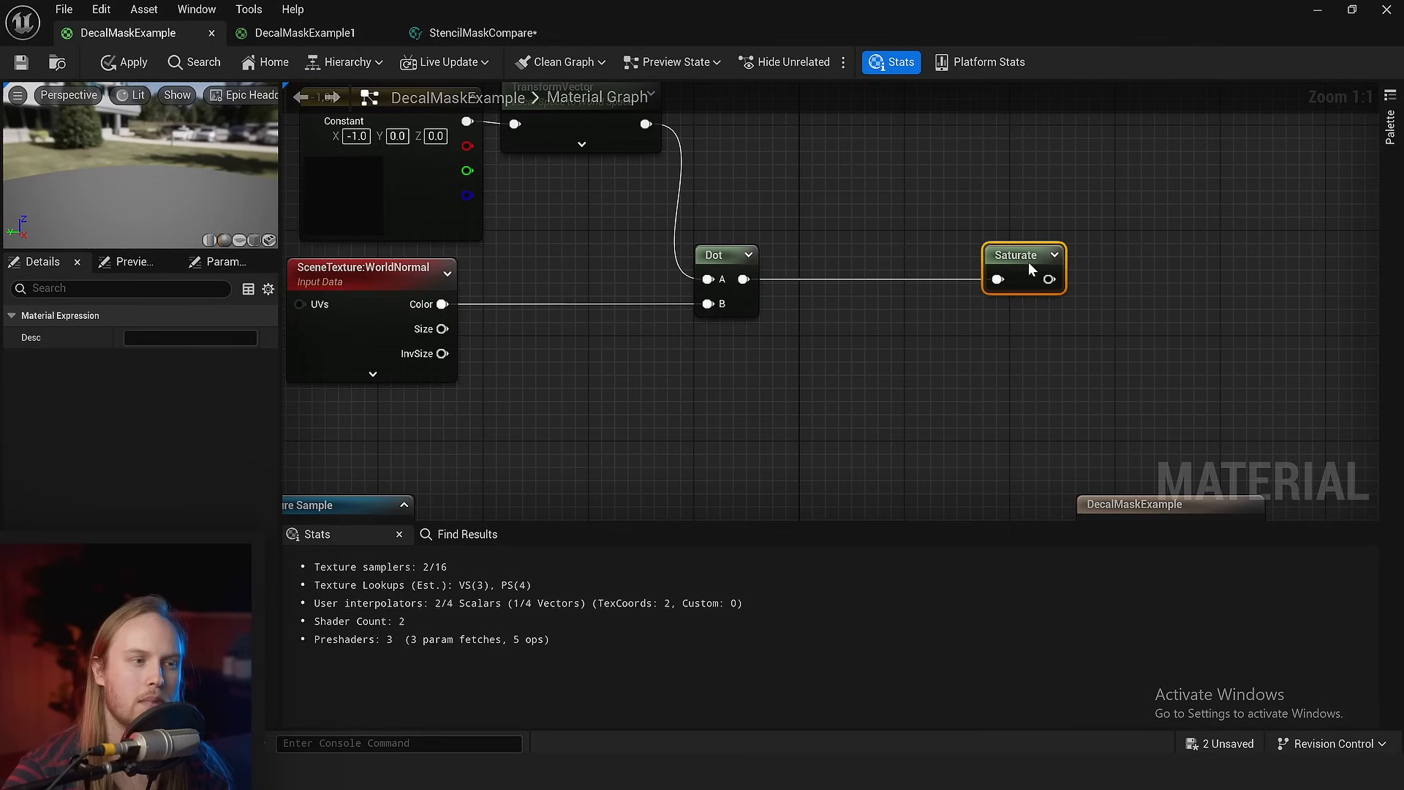
click(778, 288)
drag(807, 235, 807, 235)
text(mul)
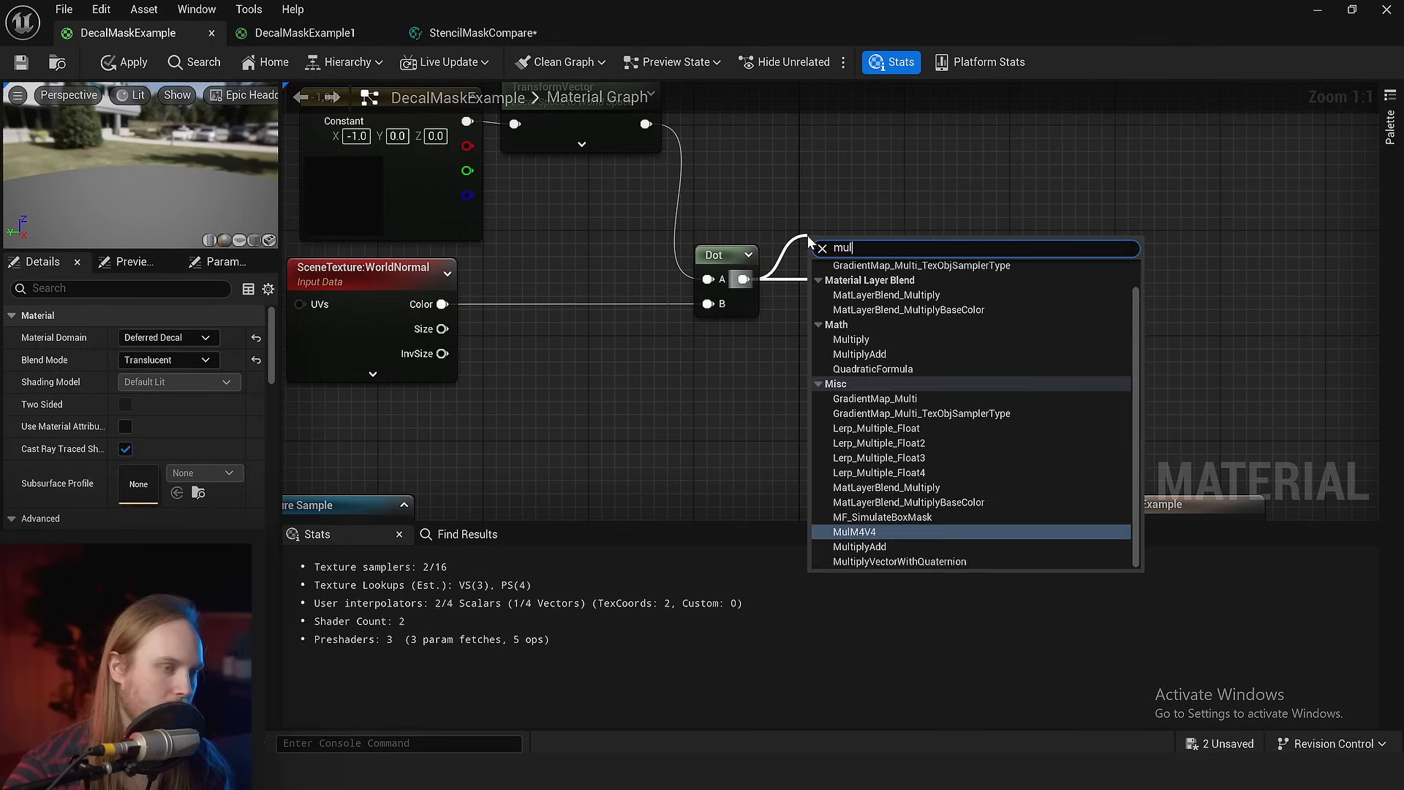
key(Return)
click(913, 340)
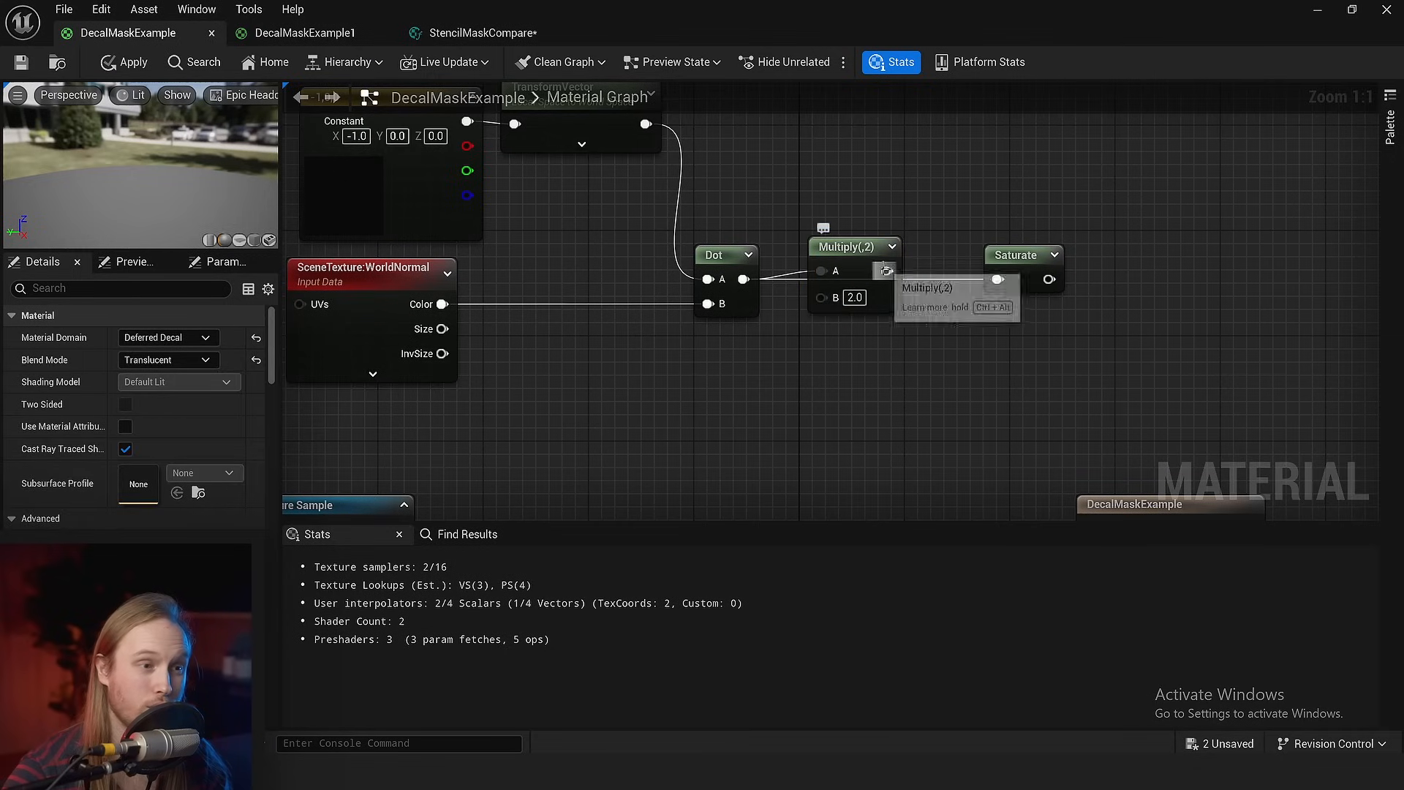
- Connect the new Multiply output to the Saturate input and line up both nodes closely after the Dot node
drag(887, 271, 999, 278)
mouse_move(838, 254)
mouse_down()
mouse_move(827, 271)
mouse_move(817, 262)
mouse_up()
click(923, 321)
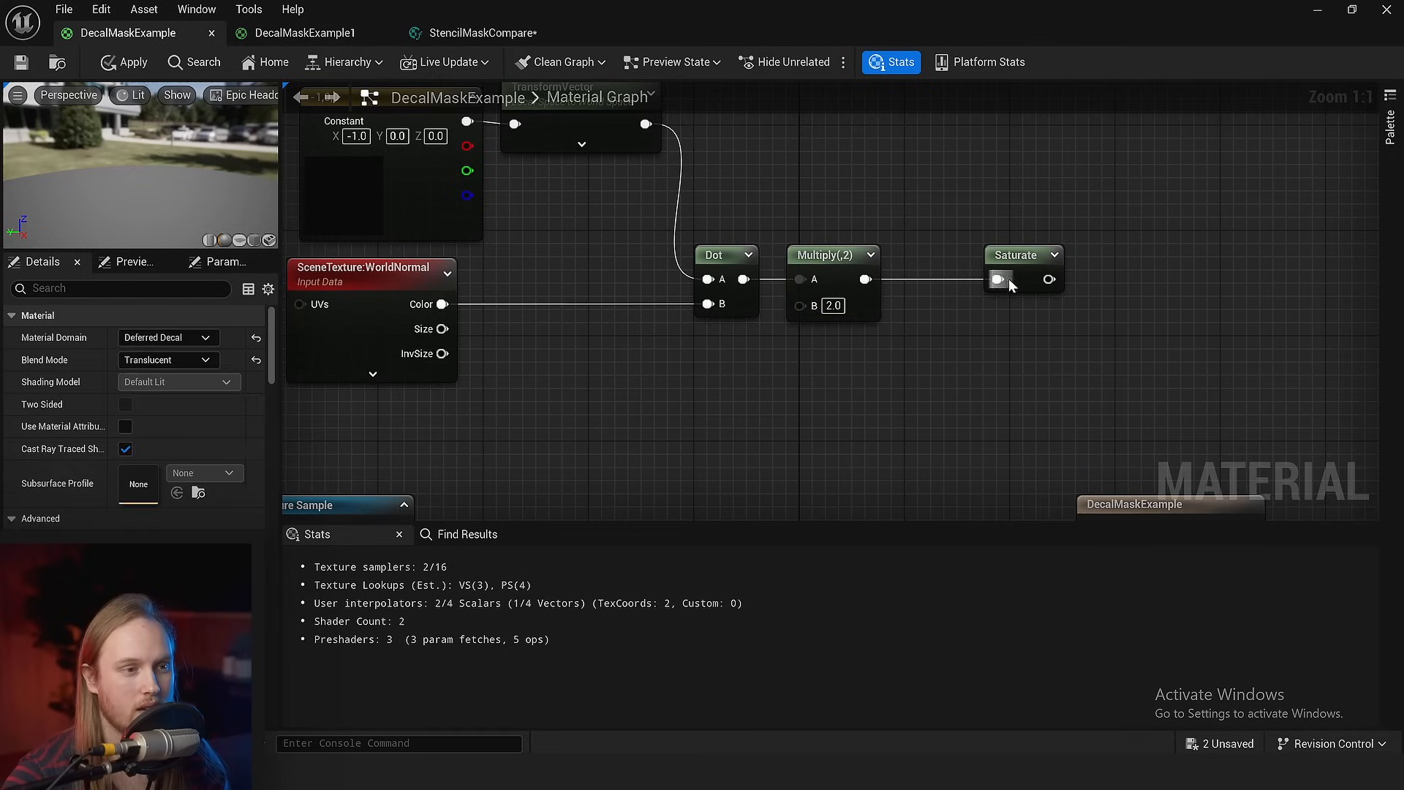
drag(1020, 256, 940, 256)
click(1032, 308)
right_drag(1033, 308, 983, 317)
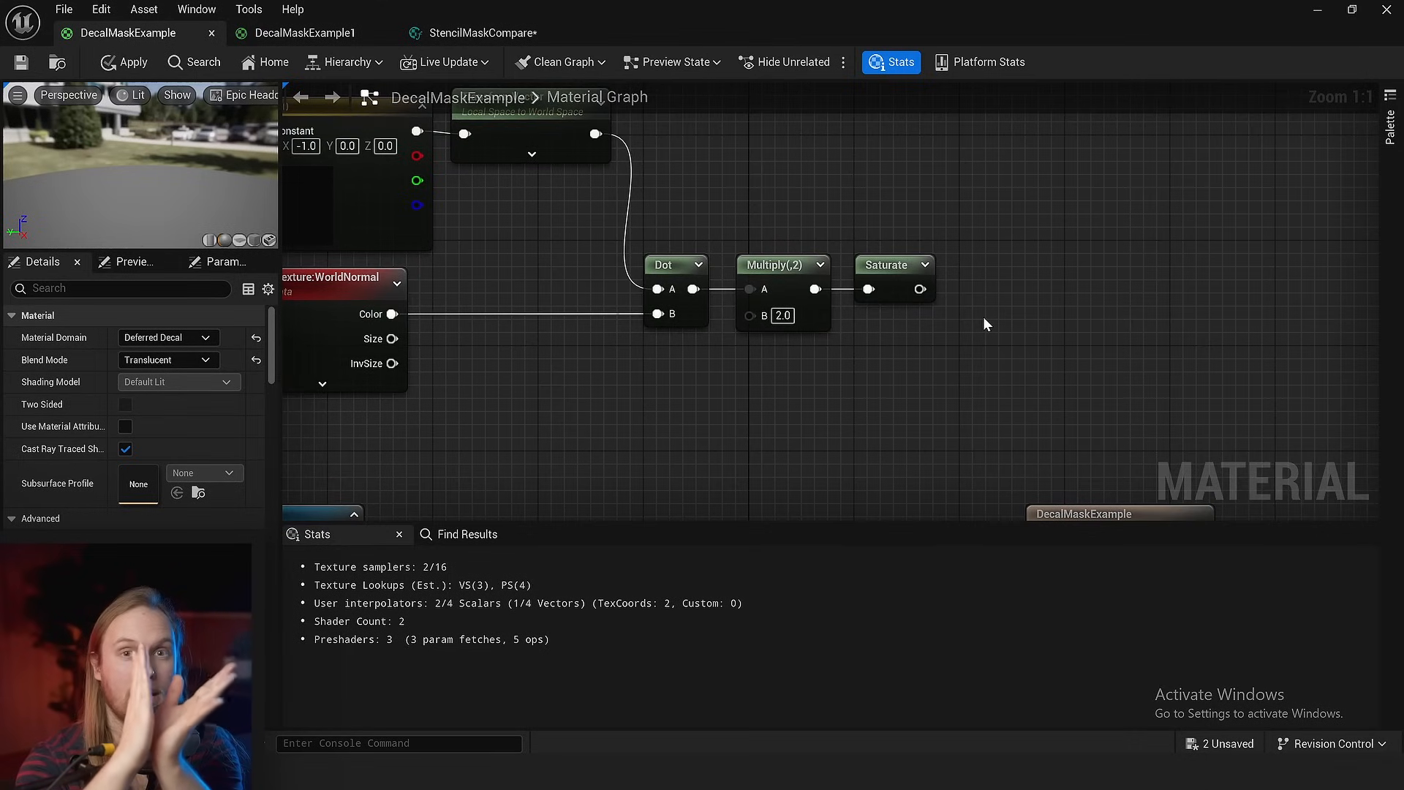
- Multiply the Saturate result with the existing opacity mask in a new Multiply node that drives the material's Opacity
scroll(960, 336, down, 2)
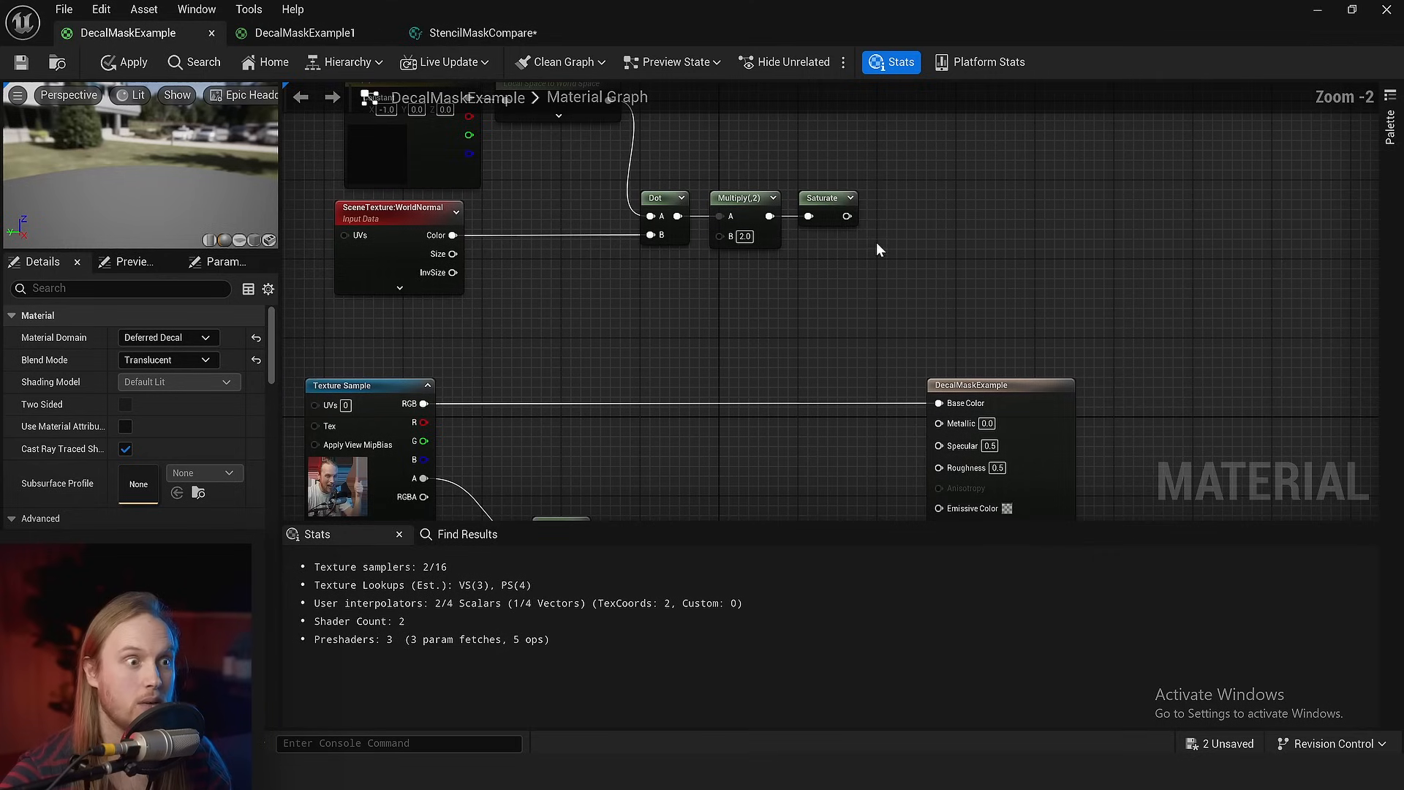
drag(847, 216, 721, 264)
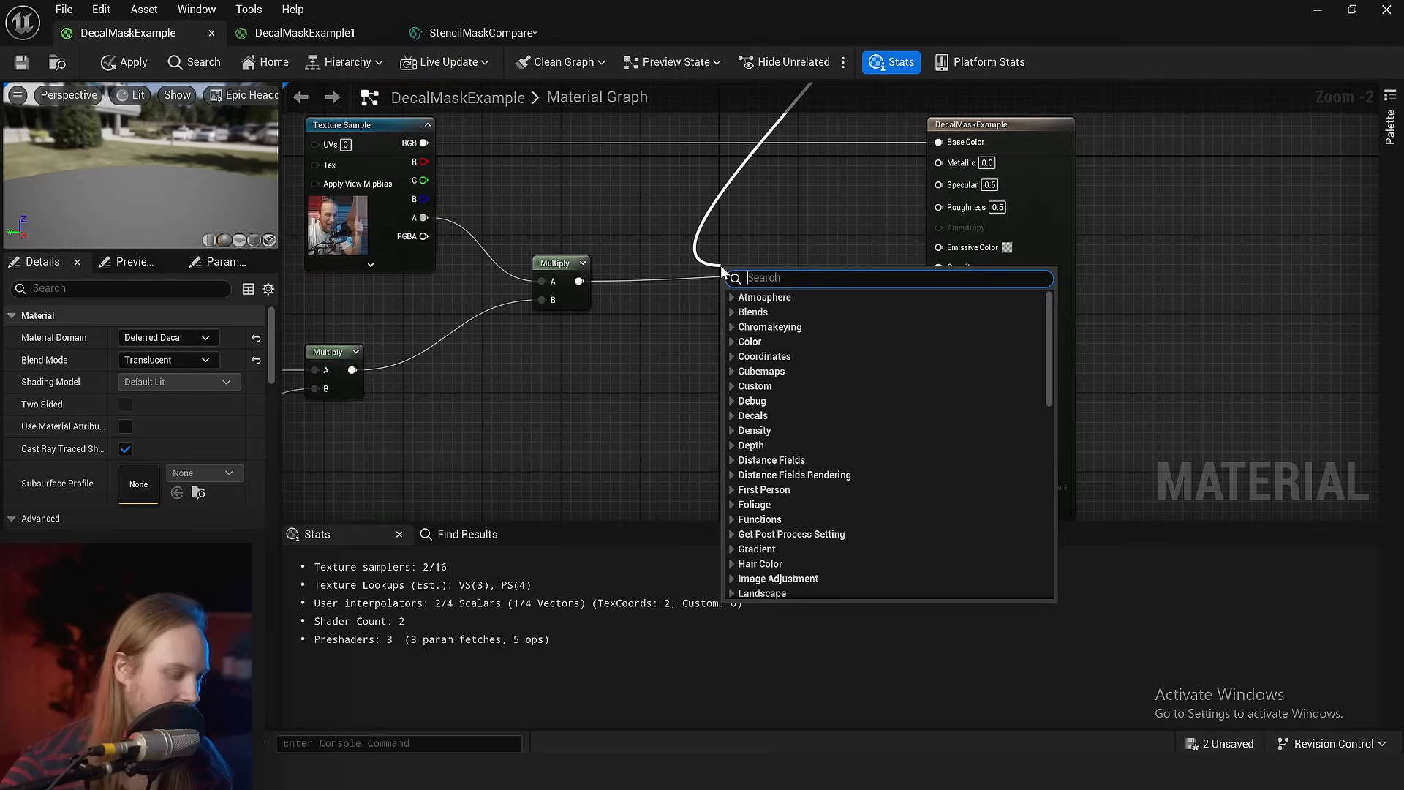
text(mult)
key(Return)
scroll(805, 337, up, 2)
drag(862, 257, 737, 229)
click(650, 252)
drag(599, 287, 950, 254)
drag(1091, 250, 1091, 251)
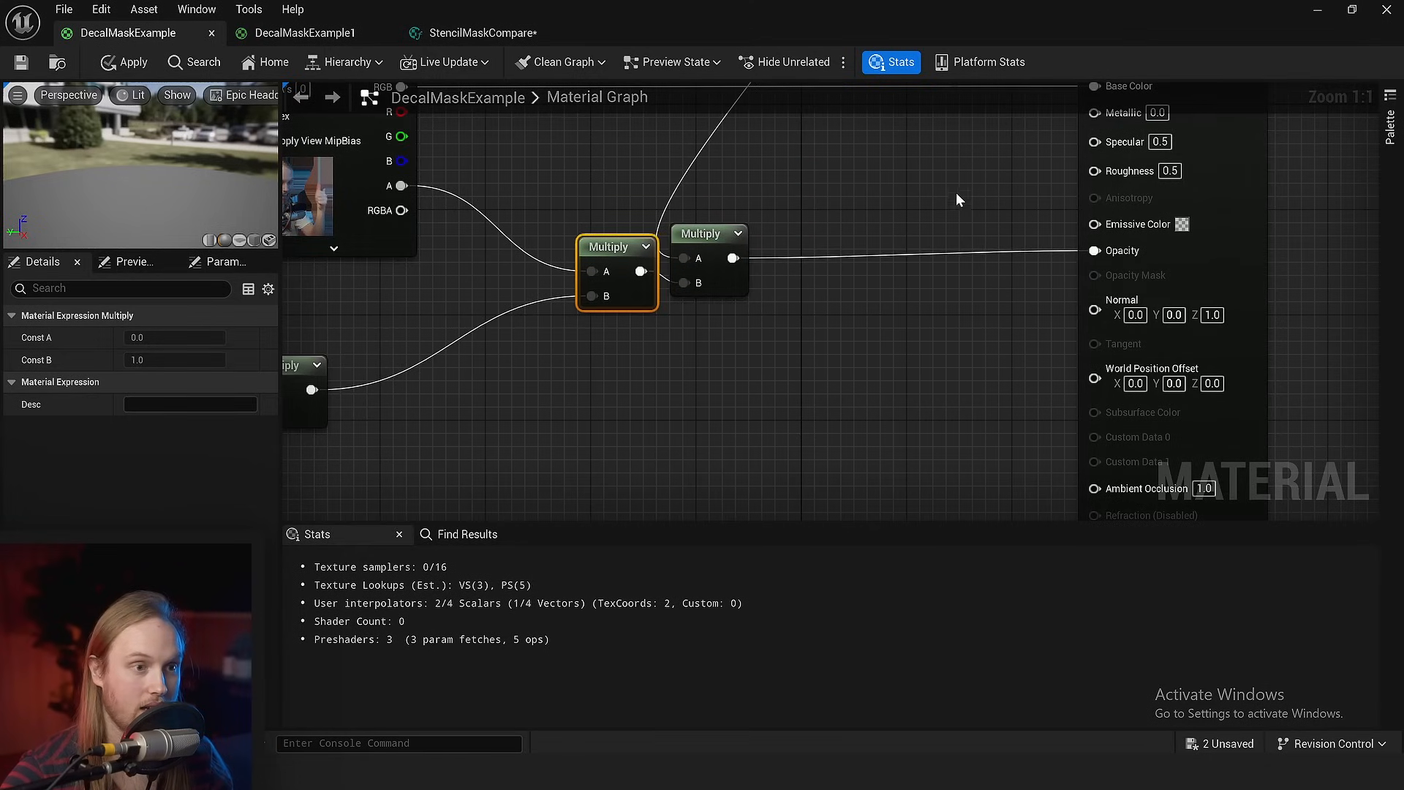
- Move the material editor window aside to reveal the level, and save the DecalMaskExample material
right_drag(955, 192, 900, 279)
scroll(900, 279, down, 1)
click(899, 280)
drag(421, 6, 1043, 177)
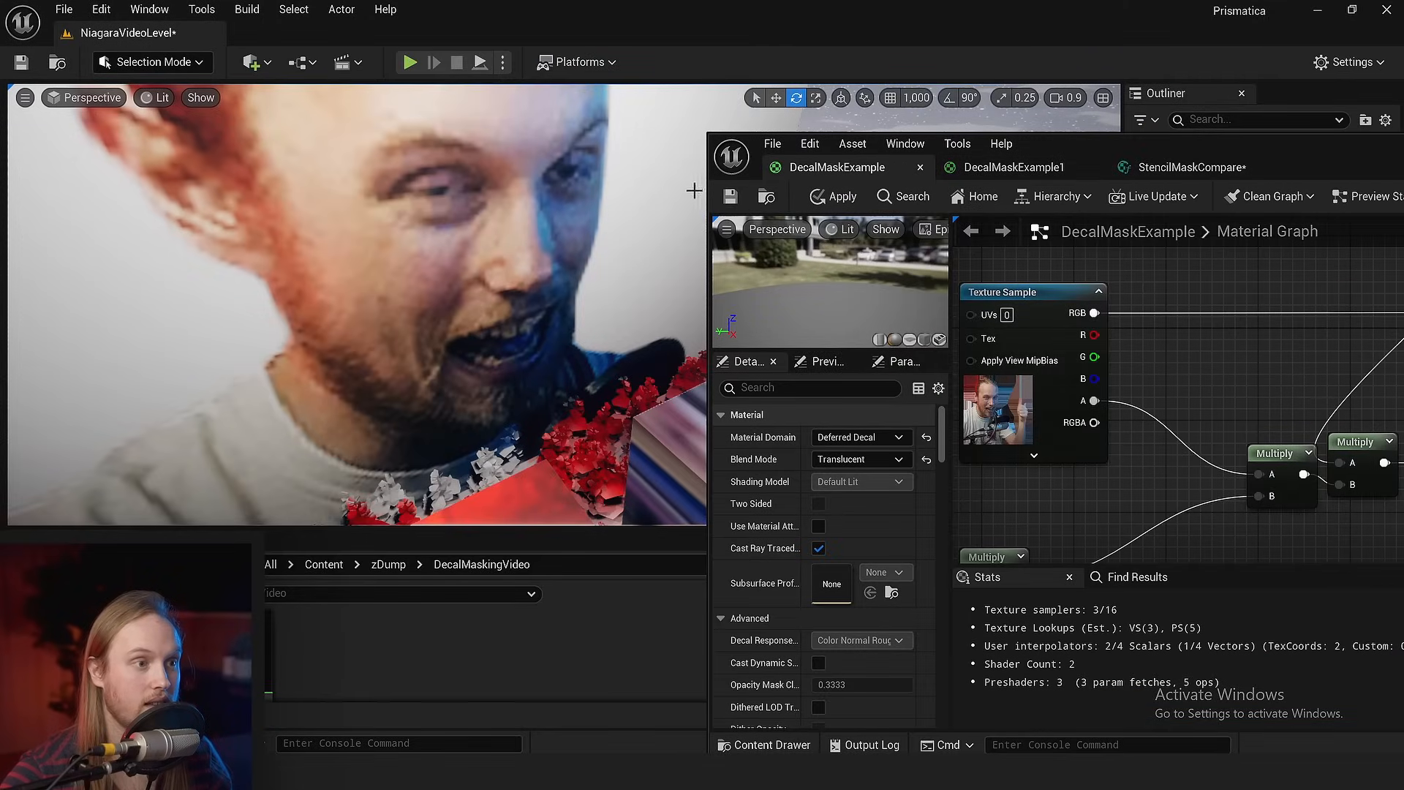
click(730, 196)
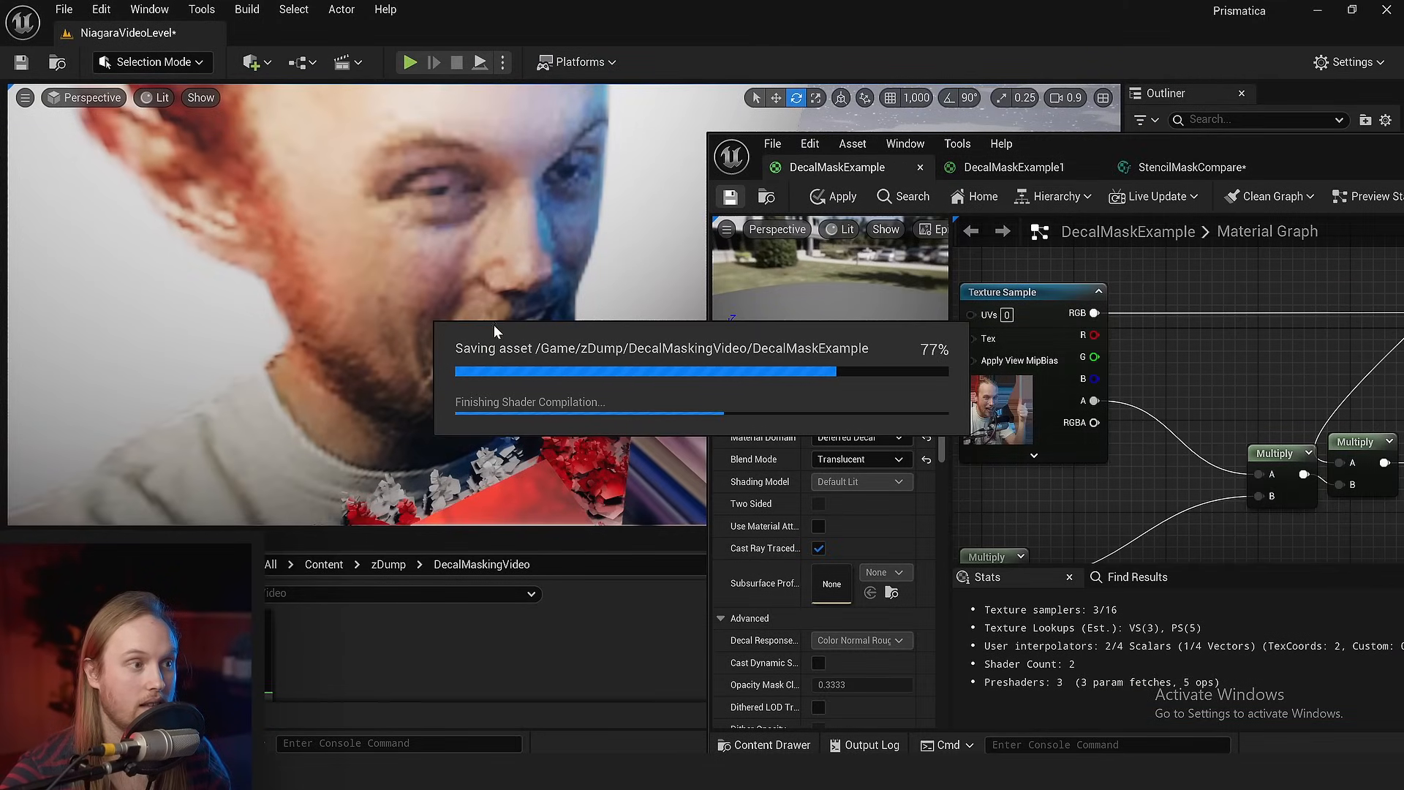
- Clear the material editor window off the level viewport to view the masked decal
key(s)
right_drag(641, 306, 641, 306)
drag(1286, 153, 900, 130)
drag(1210, 120, 721, 128)
click(957, 129)
- Rotate the DecalMaskExample decal actor in the level to test the normal mask on the surrounding faces
key(w)
right_drag(577, 339, 584, 338)
scroll(577, 338, down, 3)
key(a)
key(s)
right_drag(564, 305, 490, 274)
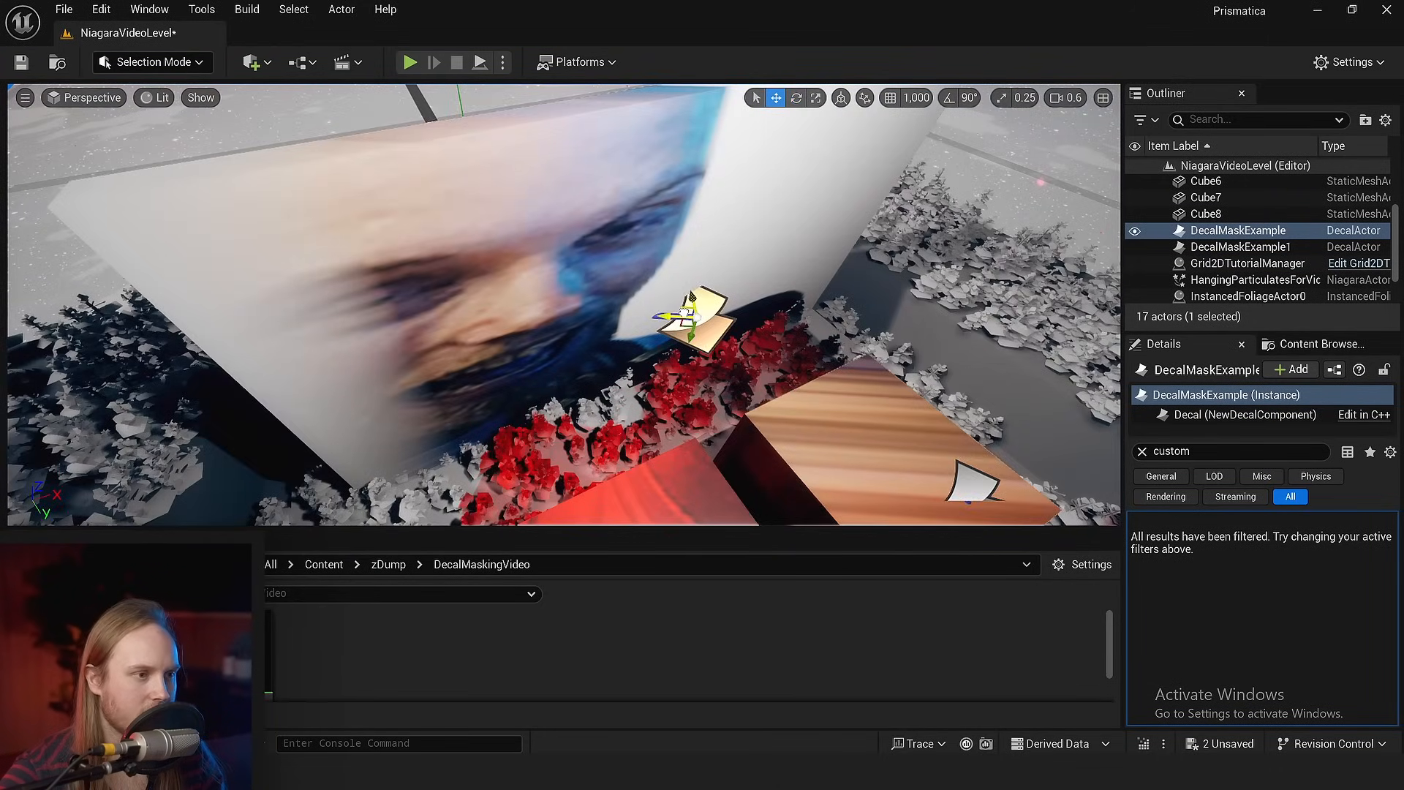
right_drag(563, 305, 550, 302)
key(e)
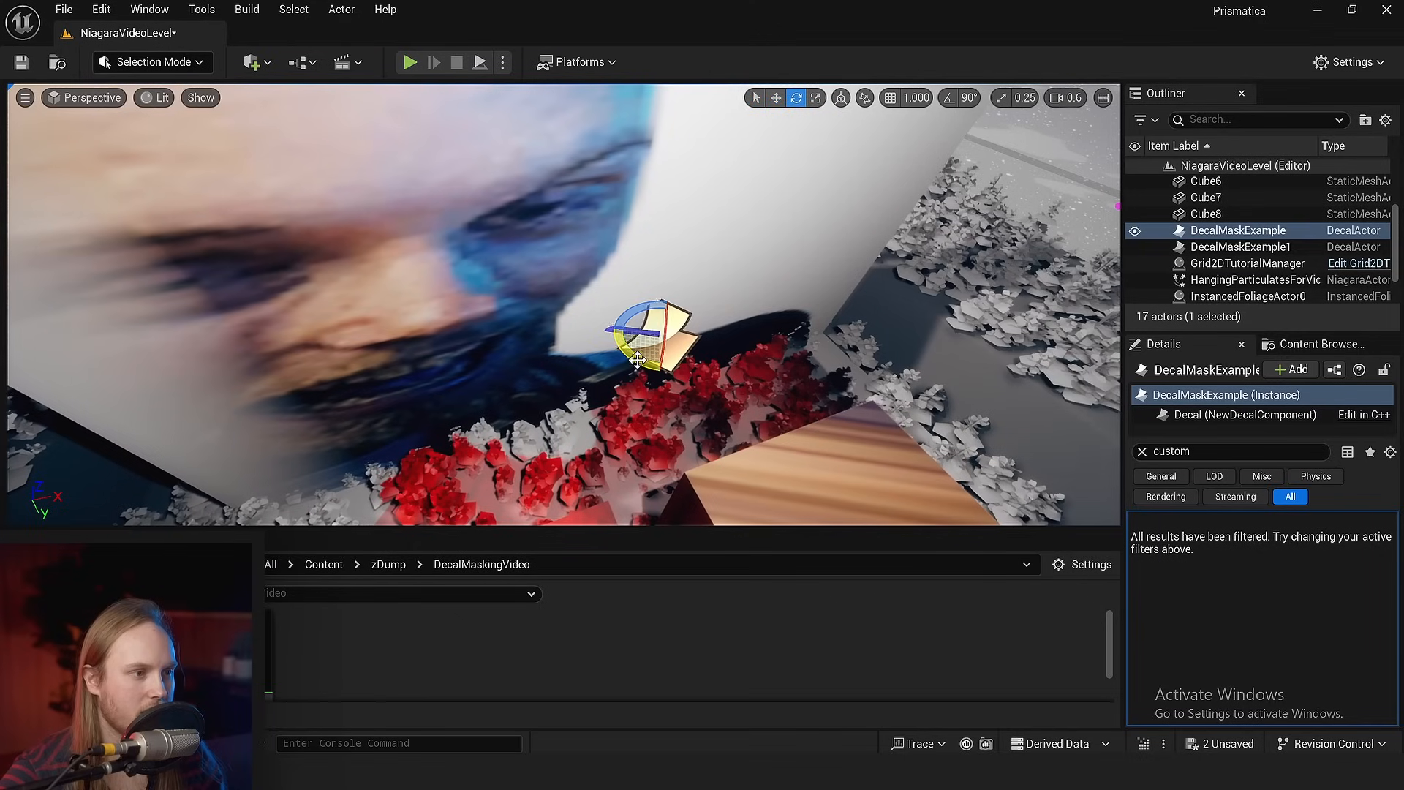
drag(635, 352, 597, 358)
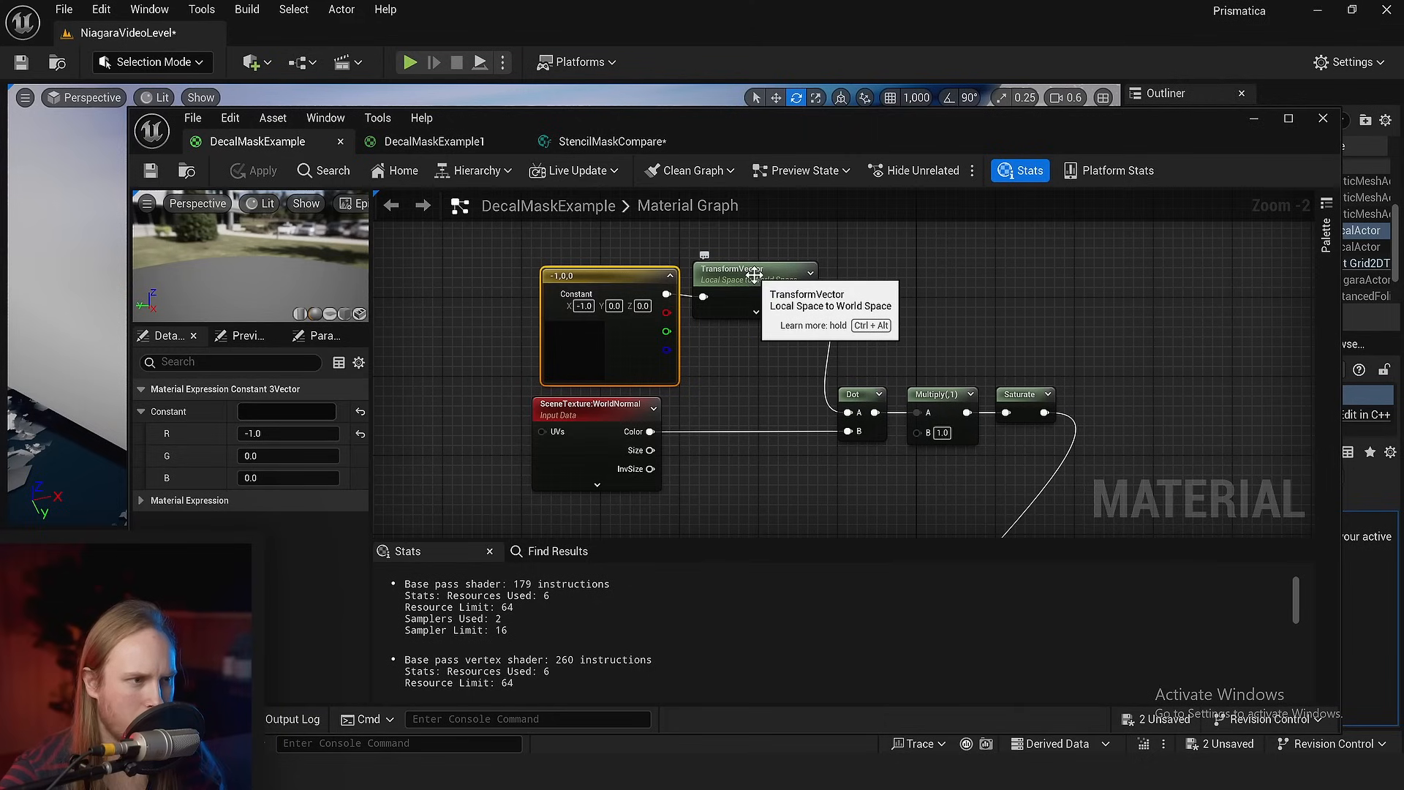
- Maximize the material editor and add a Normalize node fed by the TransformVector output
click(757, 275)
click(958, 329)
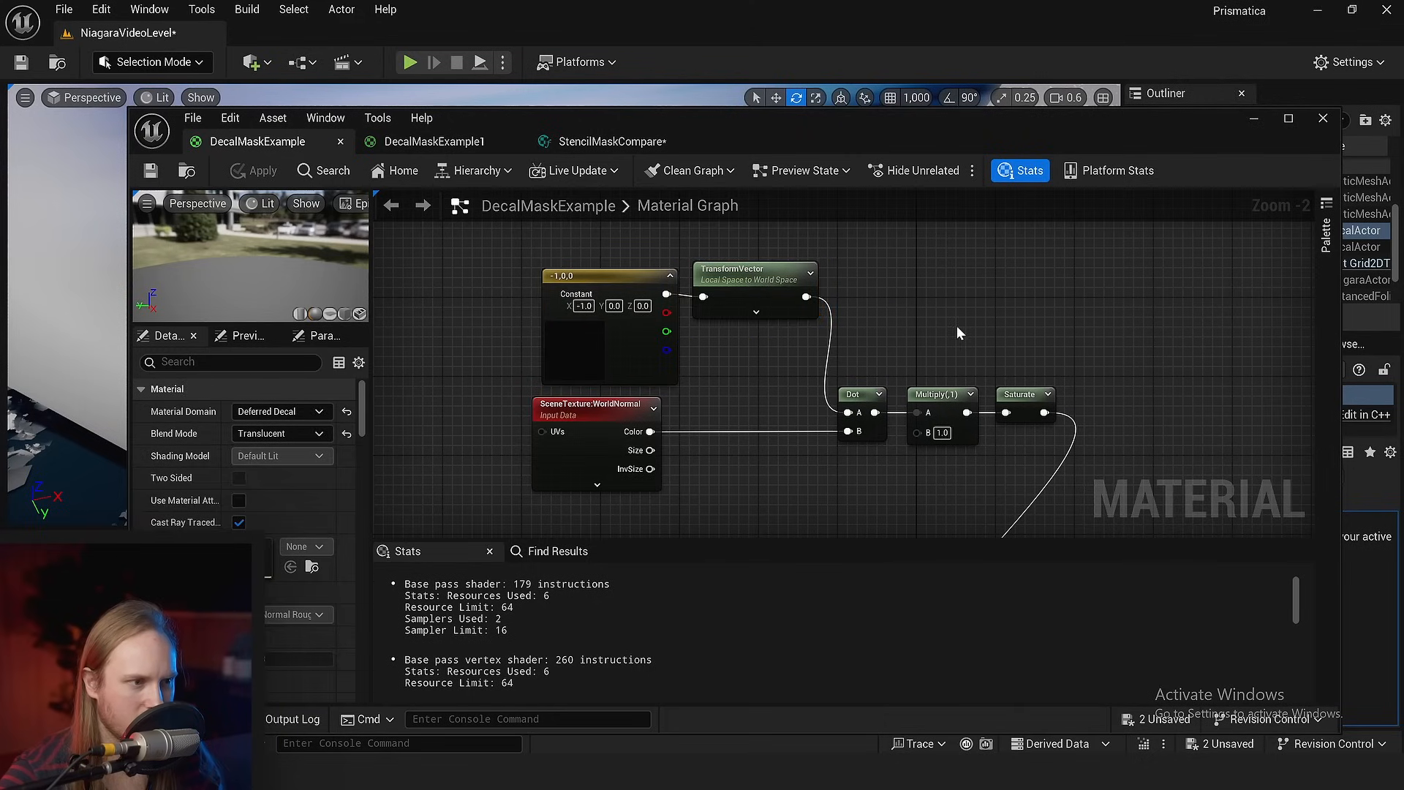
scroll(800, 352, up, 1)
double_click(834, 110)
drag(691, 215, 737, 222)
text(normal)
key(Return)
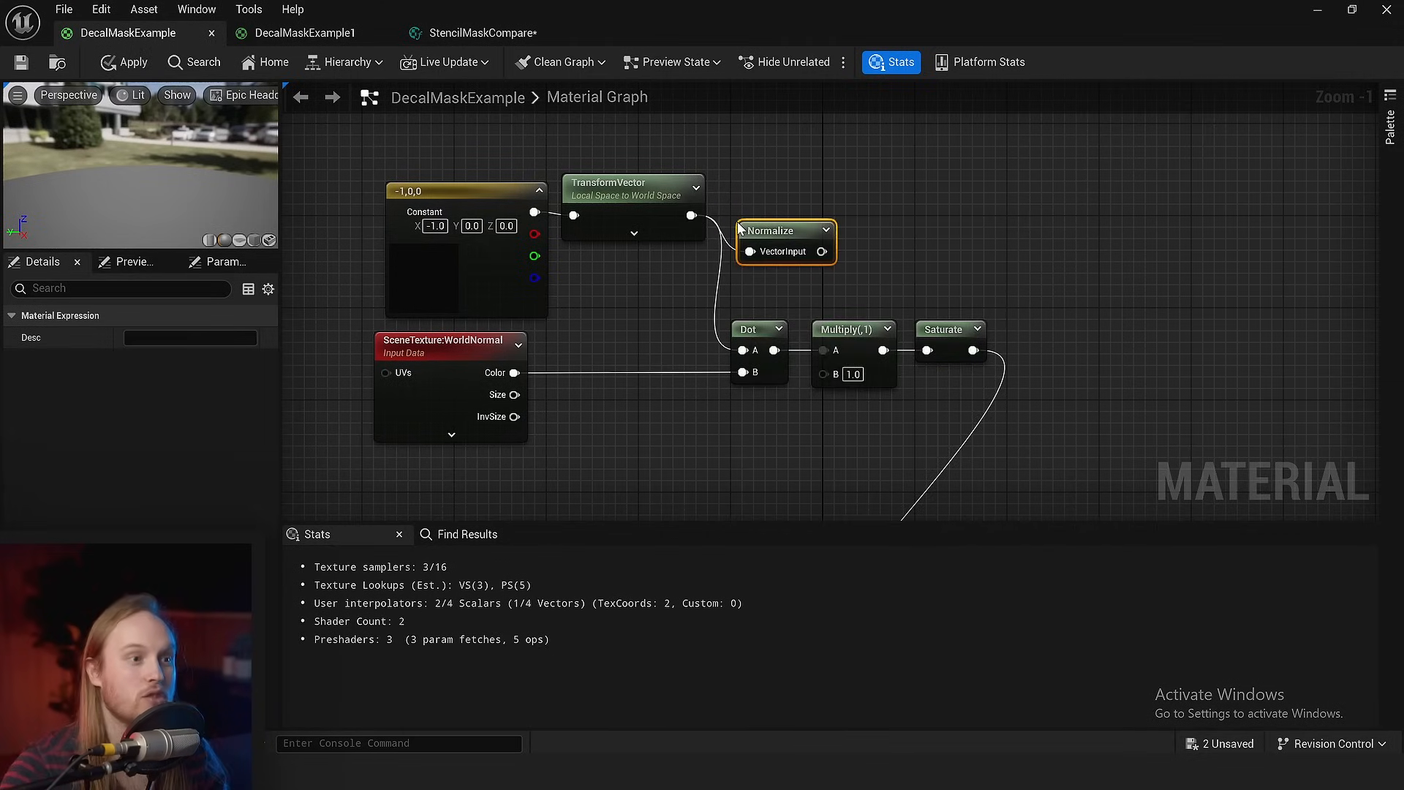
- Route the Normalize output into the Dot node's A input with Normalize beside TransformVector, and save the material
scroll(857, 254, up, 1)
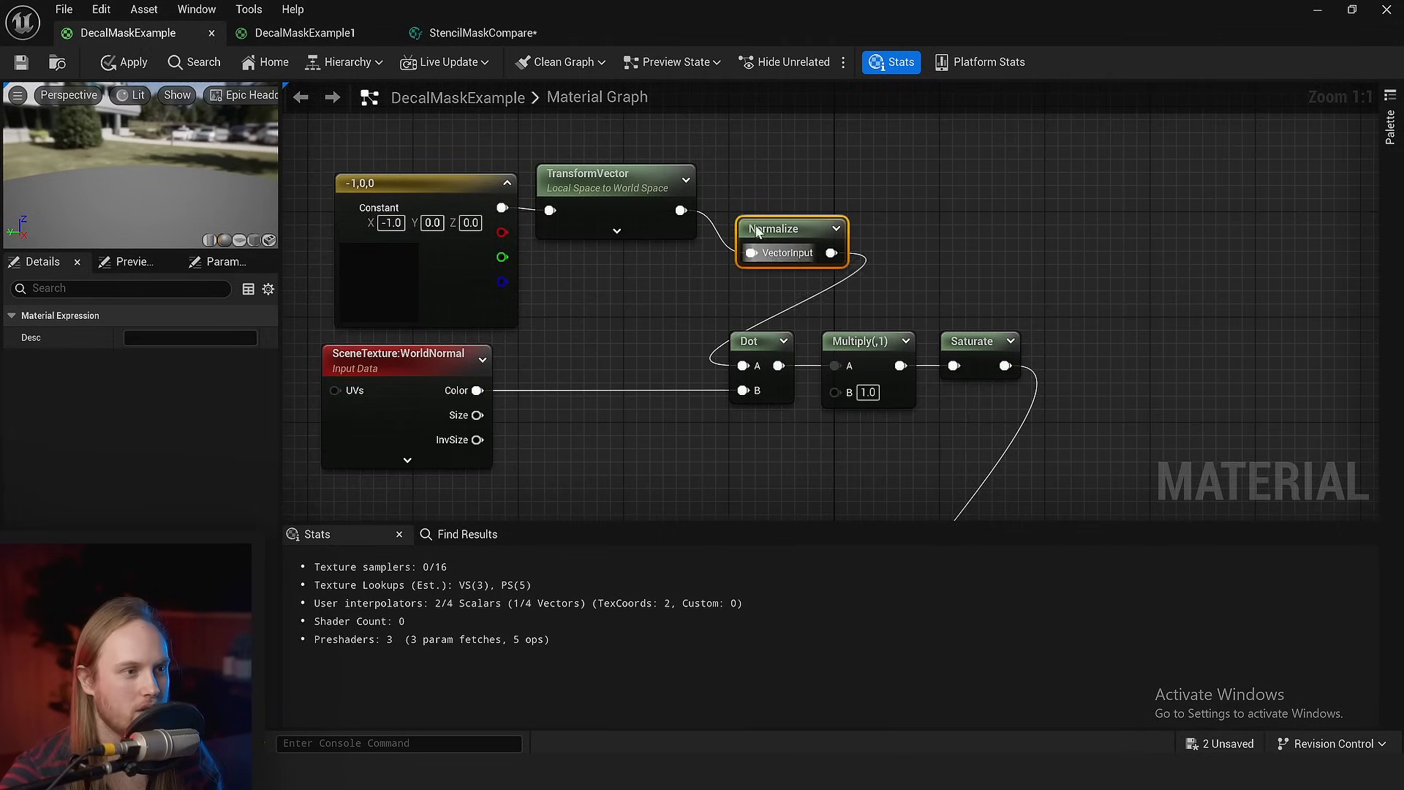
drag(744, 176, 744, 176)
click(744, 175)
drag(769, 234, 753, 177)
click(713, 143)
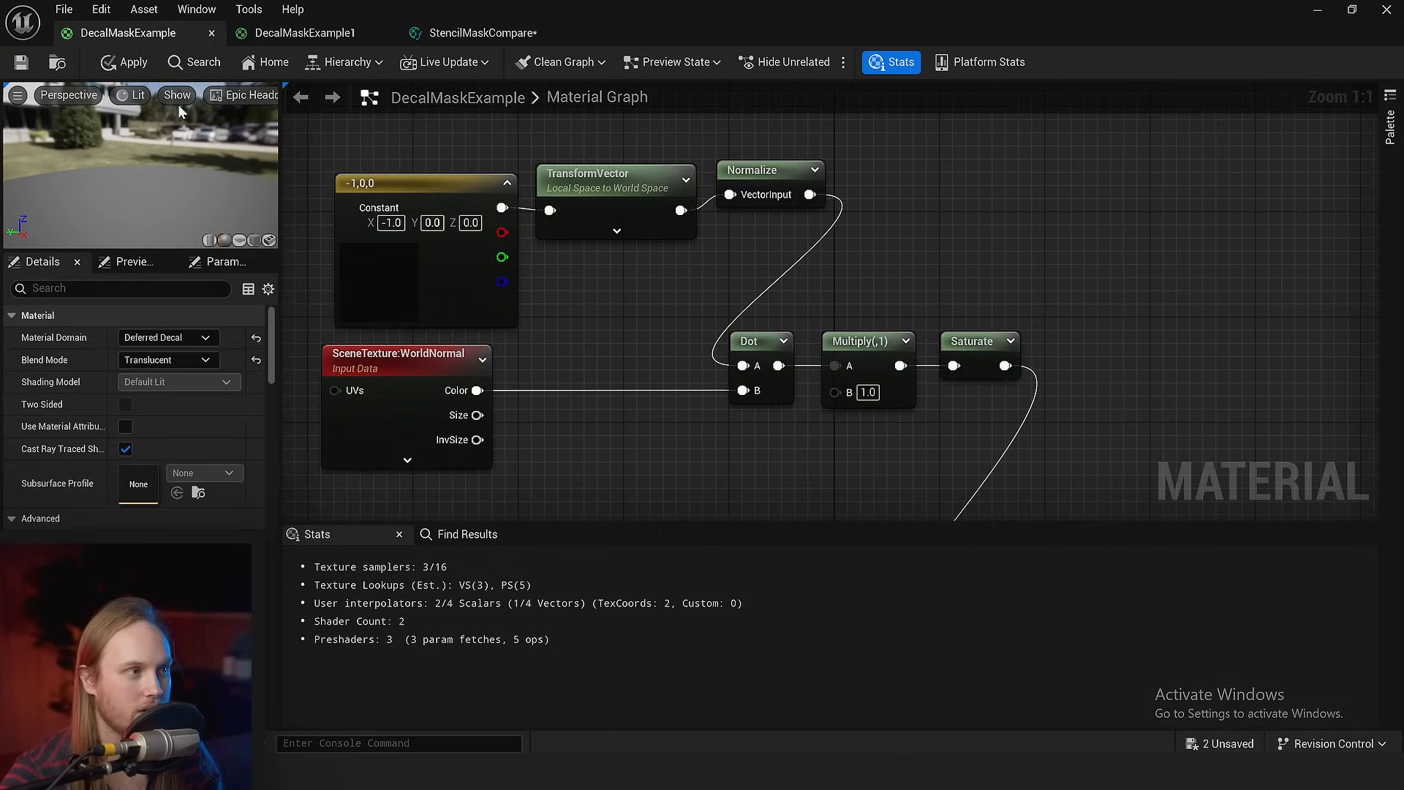
click(21, 63)
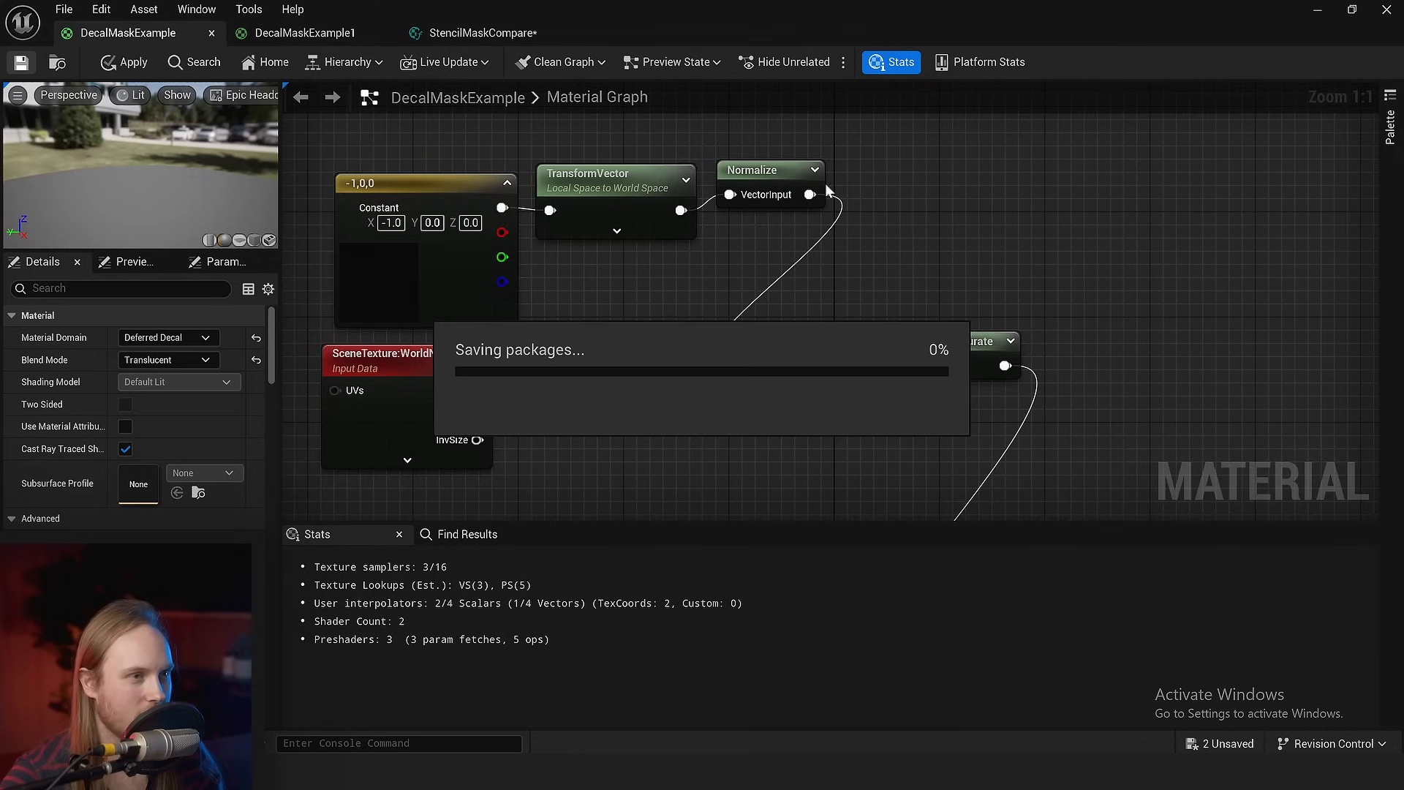
- Return to the level and turn and reposition the DecalMaskExample decal so its image projects onto the back wall
click(1318, 12)
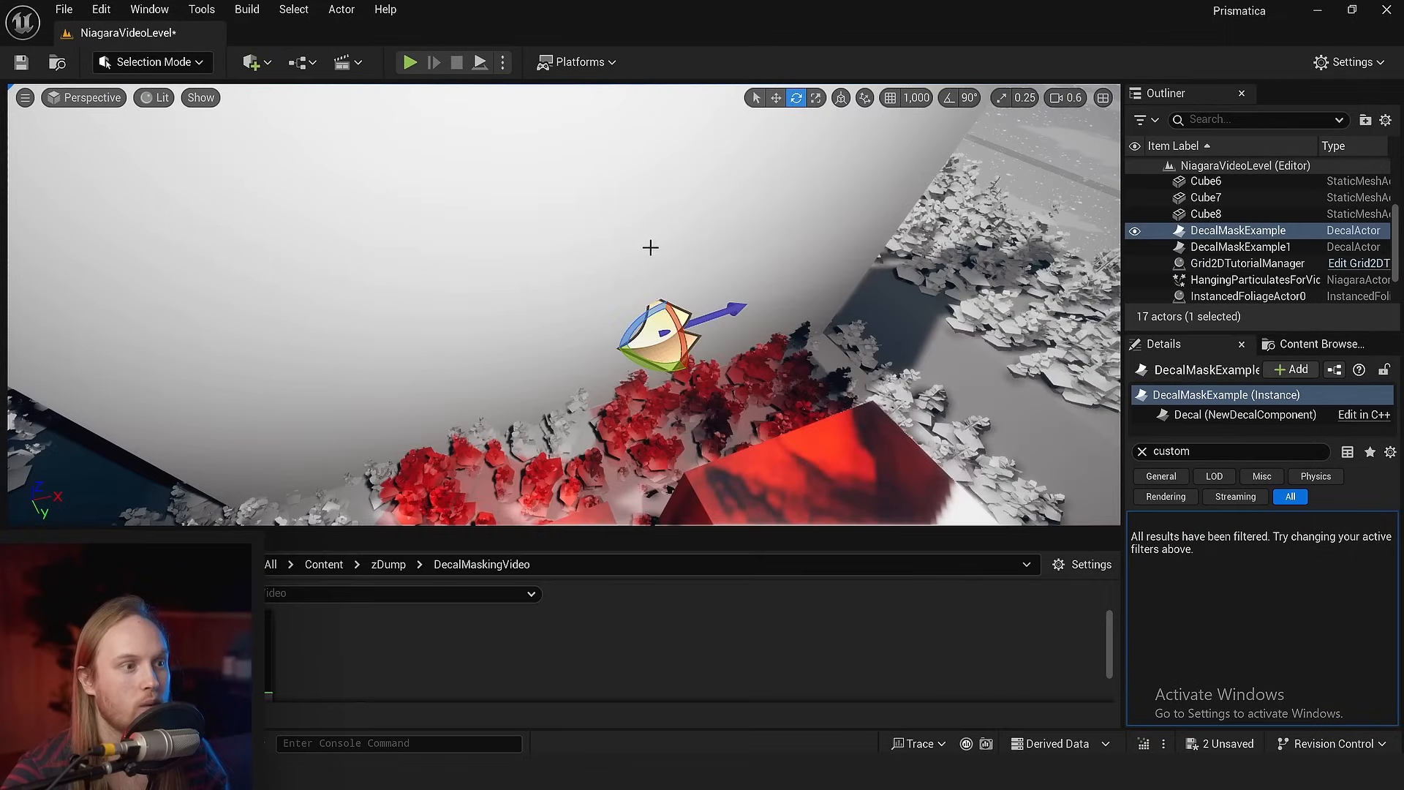
drag(639, 386, 623, 358)
right_drag(622, 358, 631, 319)
key(w)
drag(504, 297, 518, 319)
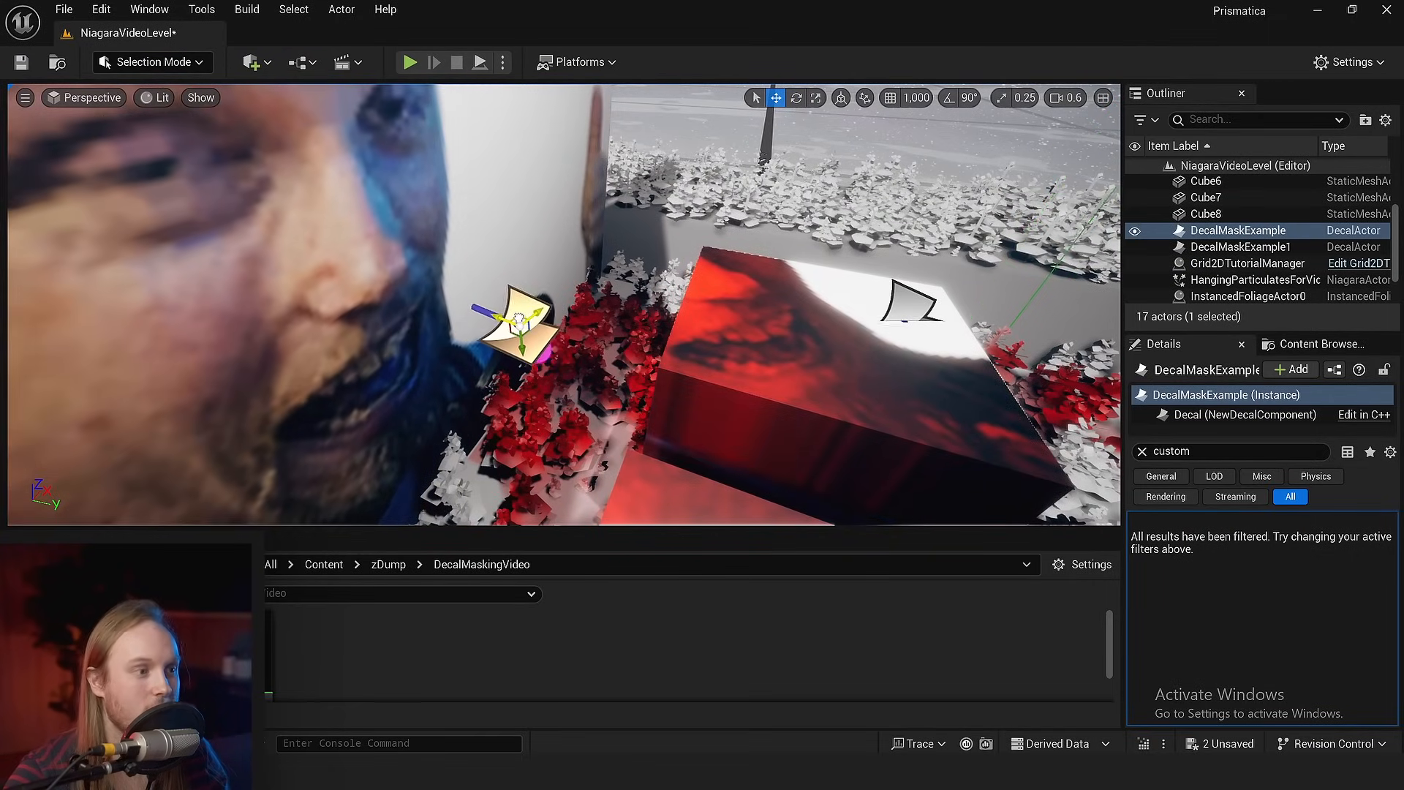
right_drag(518, 319, 519, 319)
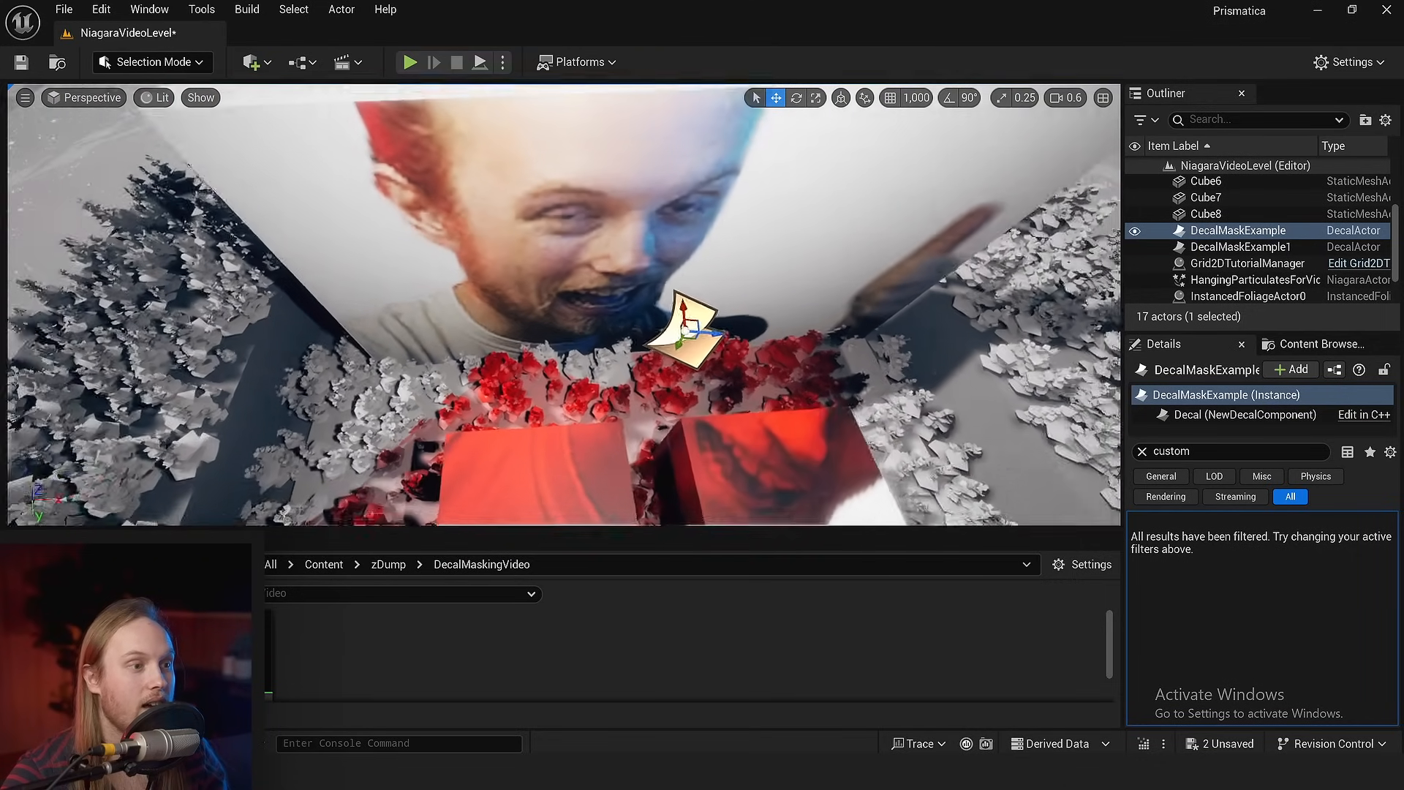
- Rotate the DecalMaskExample decal to an oblique angle against the back wall to test the normal mask's falloff
right_drag(634, 362, 635, 361)
key(e)
drag(635, 368, 573, 360)
key(w)
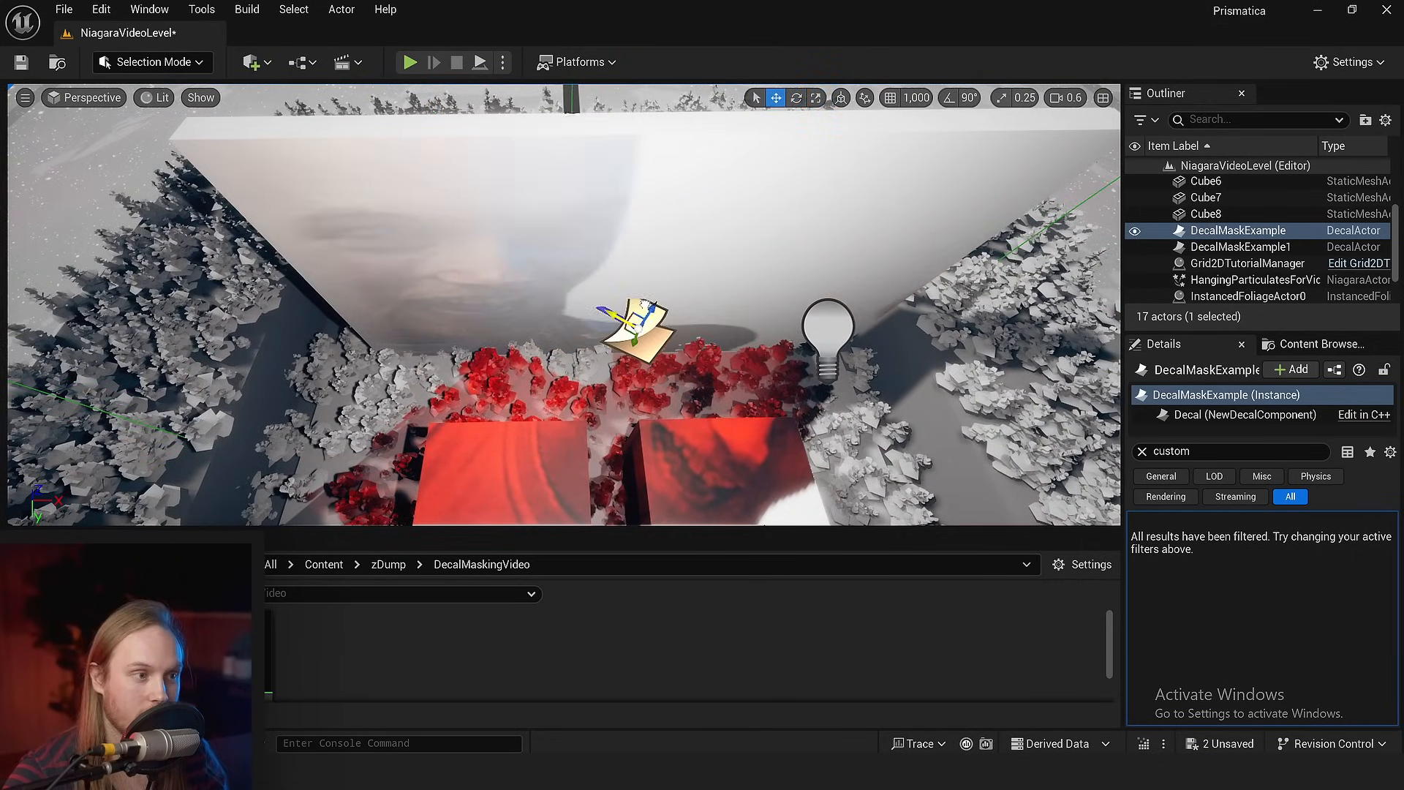
- Rotate the DecalMaskExample decal through further angles and turn it until the face image projects onto the back wall again
right_drag(635, 362, 635, 361)
right_drag(558, 293, 559, 293)
key(e)
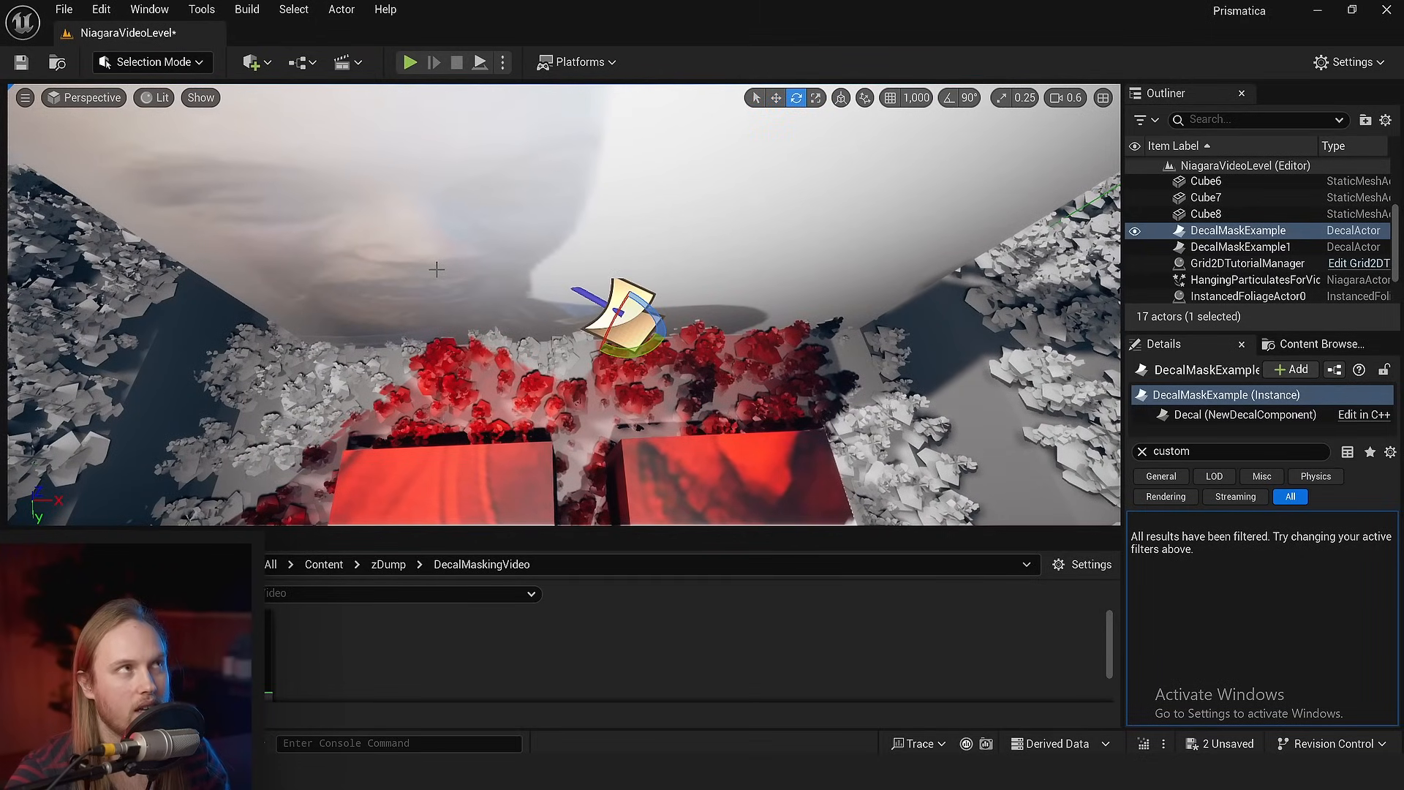
right_drag(437, 269, 437, 269)
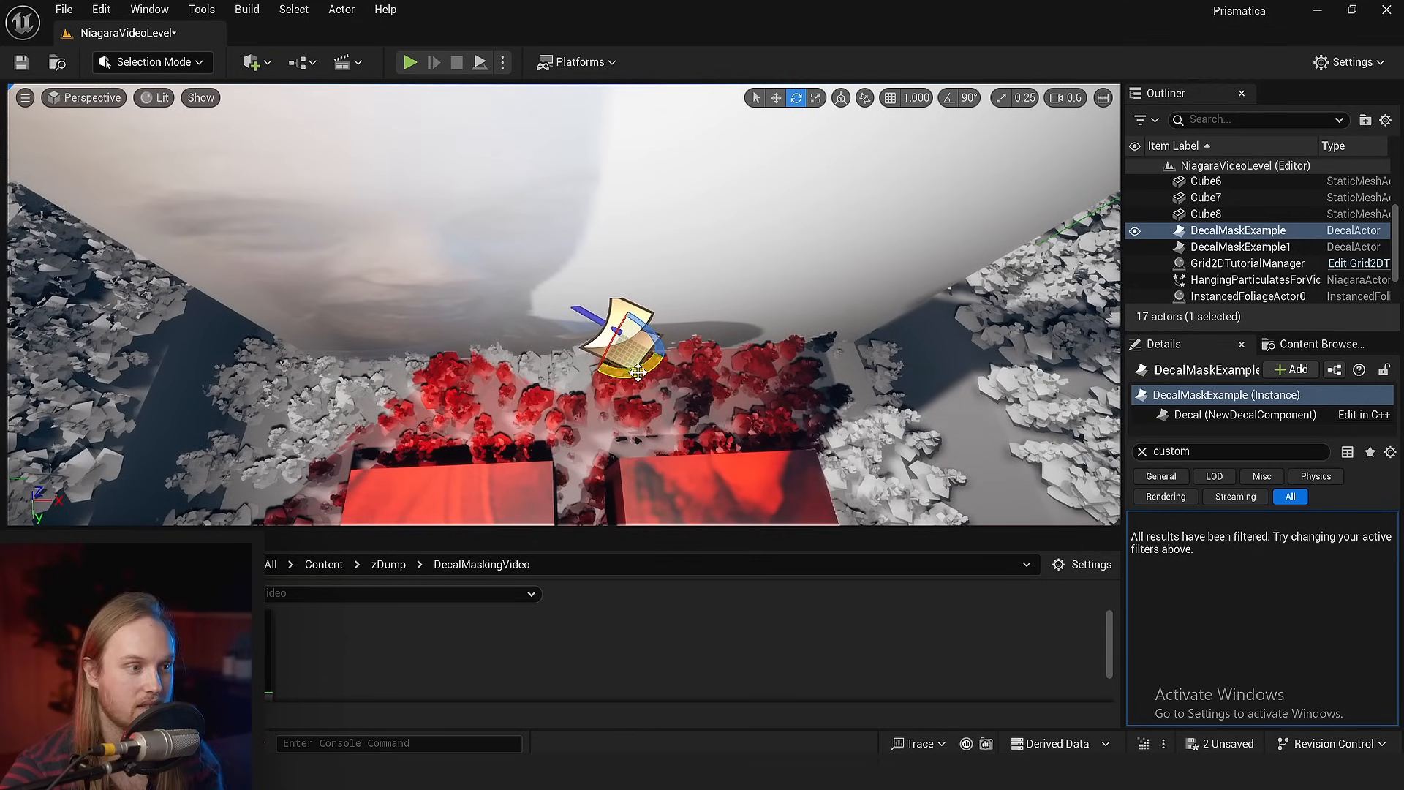
drag(577, 310, 582, 315)
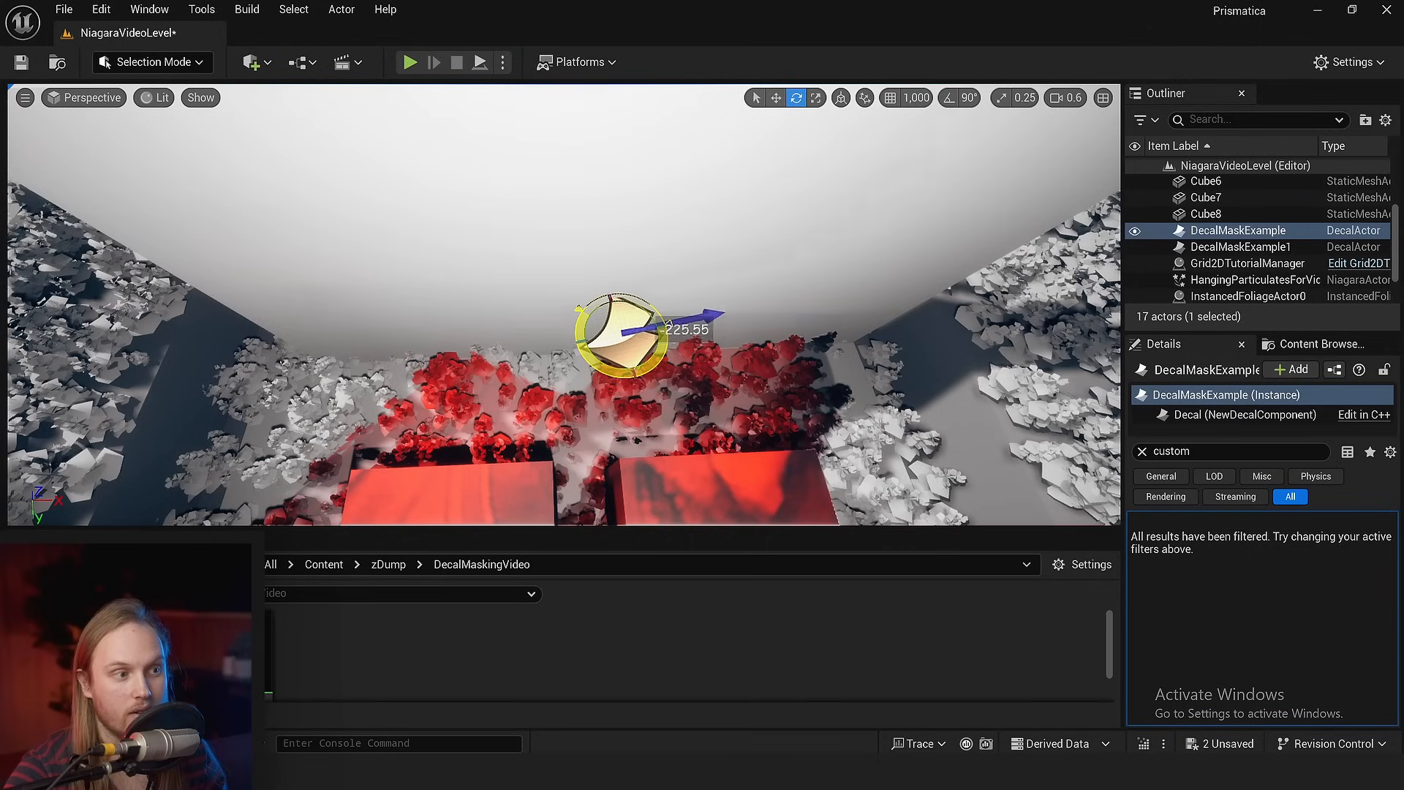
drag(667, 321, 618, 295)
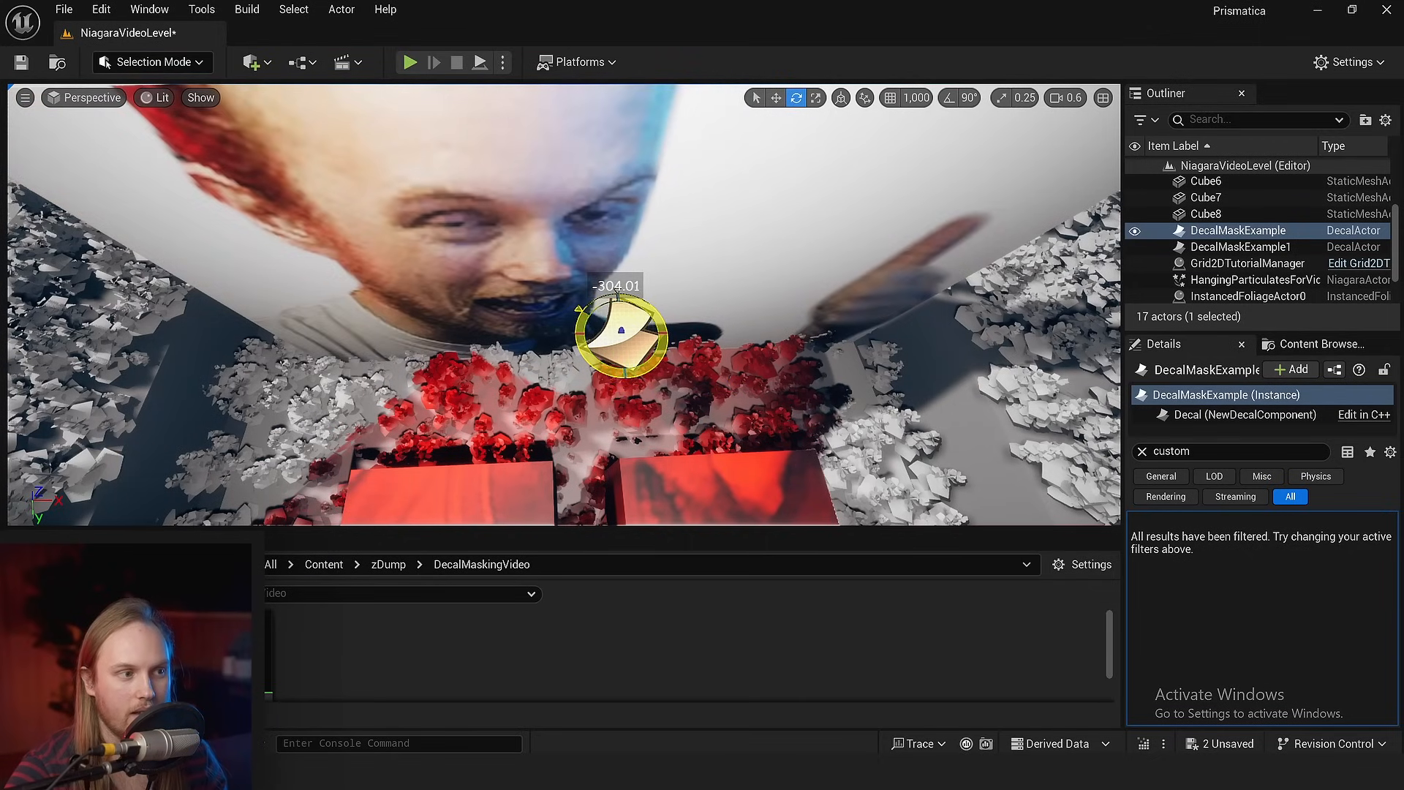
- Reposition the DecalMaskExample decal beside the back wall and inspect its projection on the wall and cubes from several sides
right_drag(571, 384, 474, 354)
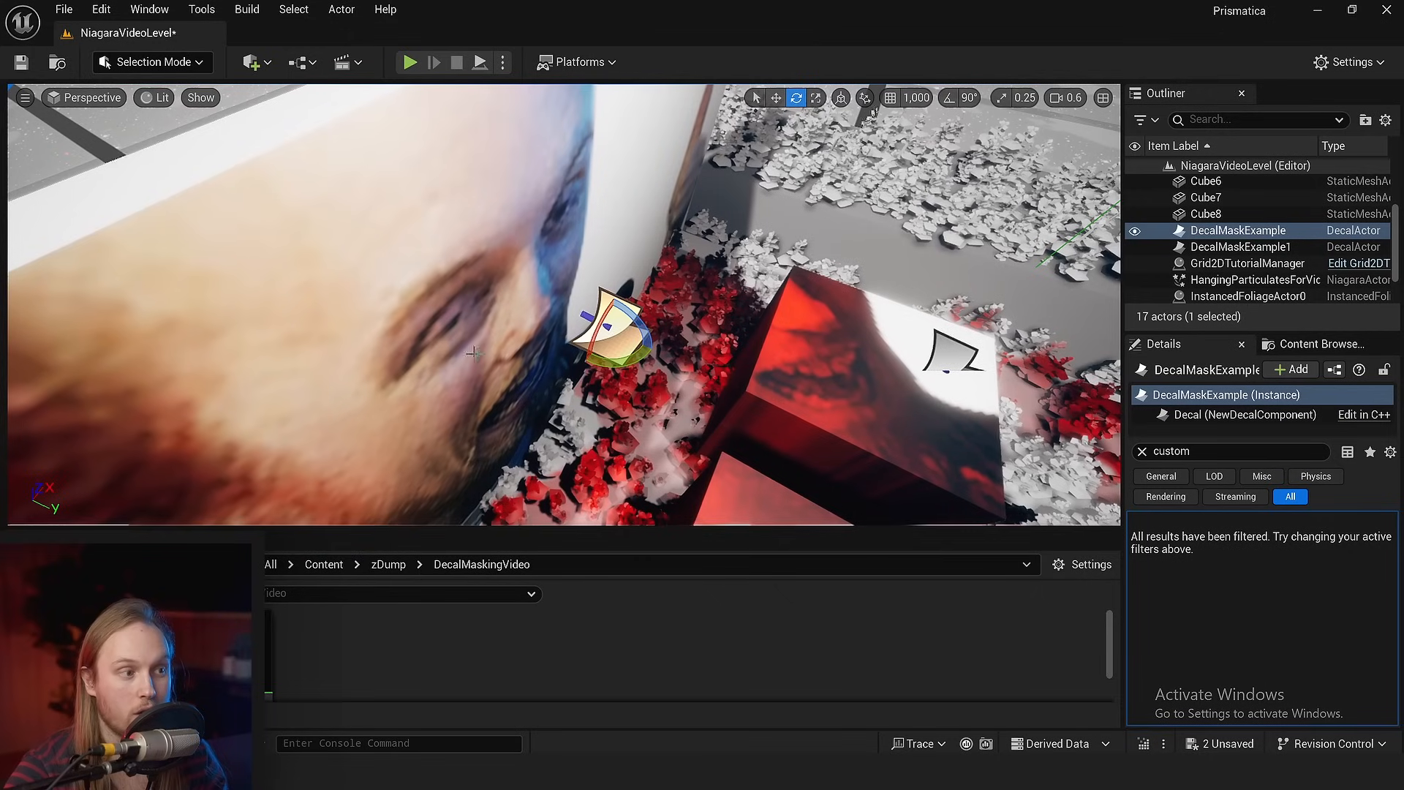
right_drag(626, 376, 761, 358)
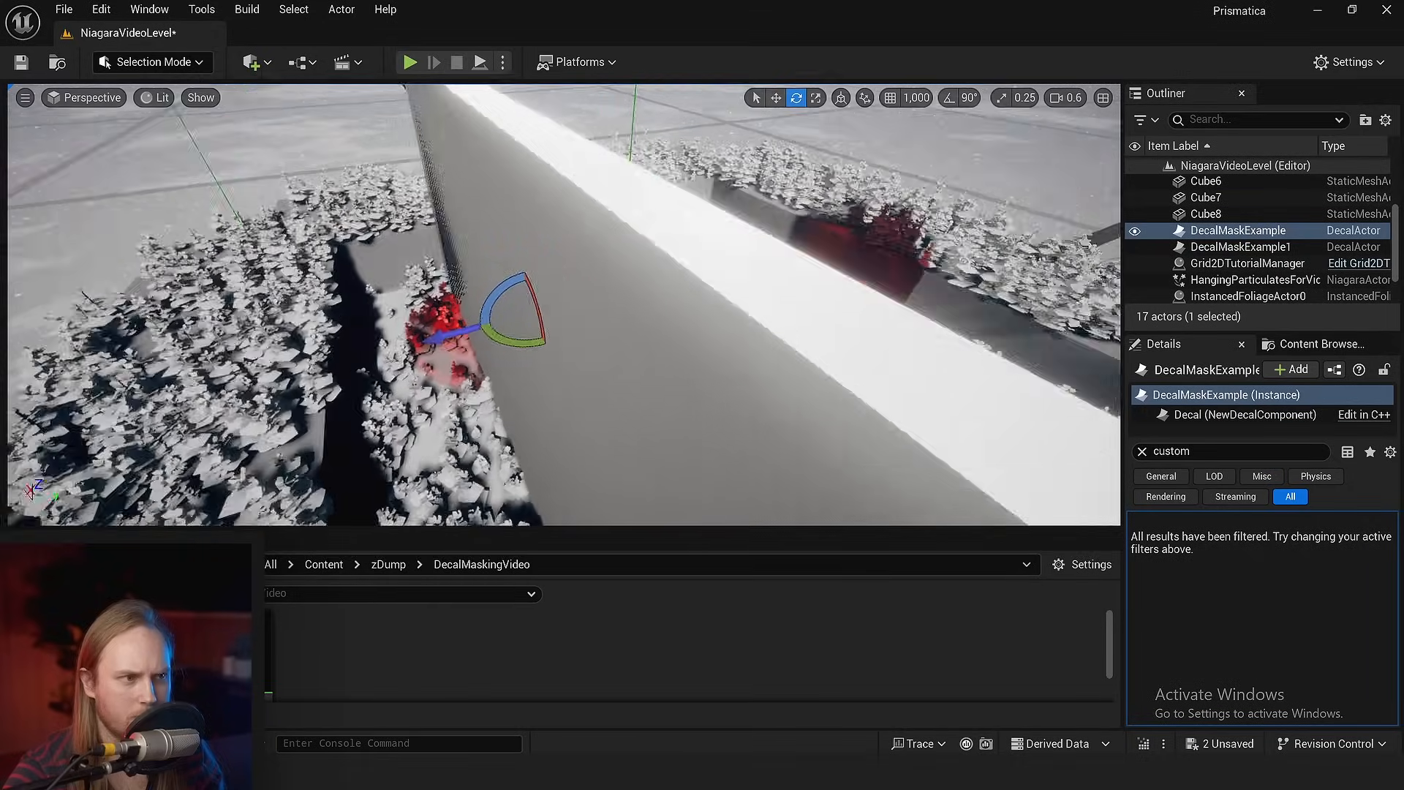
mouse_move(563, 307)
right_down()
mouse_move(662, 313)
mouse_move(438, 318)
mouse_move(505, 340)
right_up()
key(w)
scroll(484, 225, up, 3)
right_drag(484, 225, 450, 238)
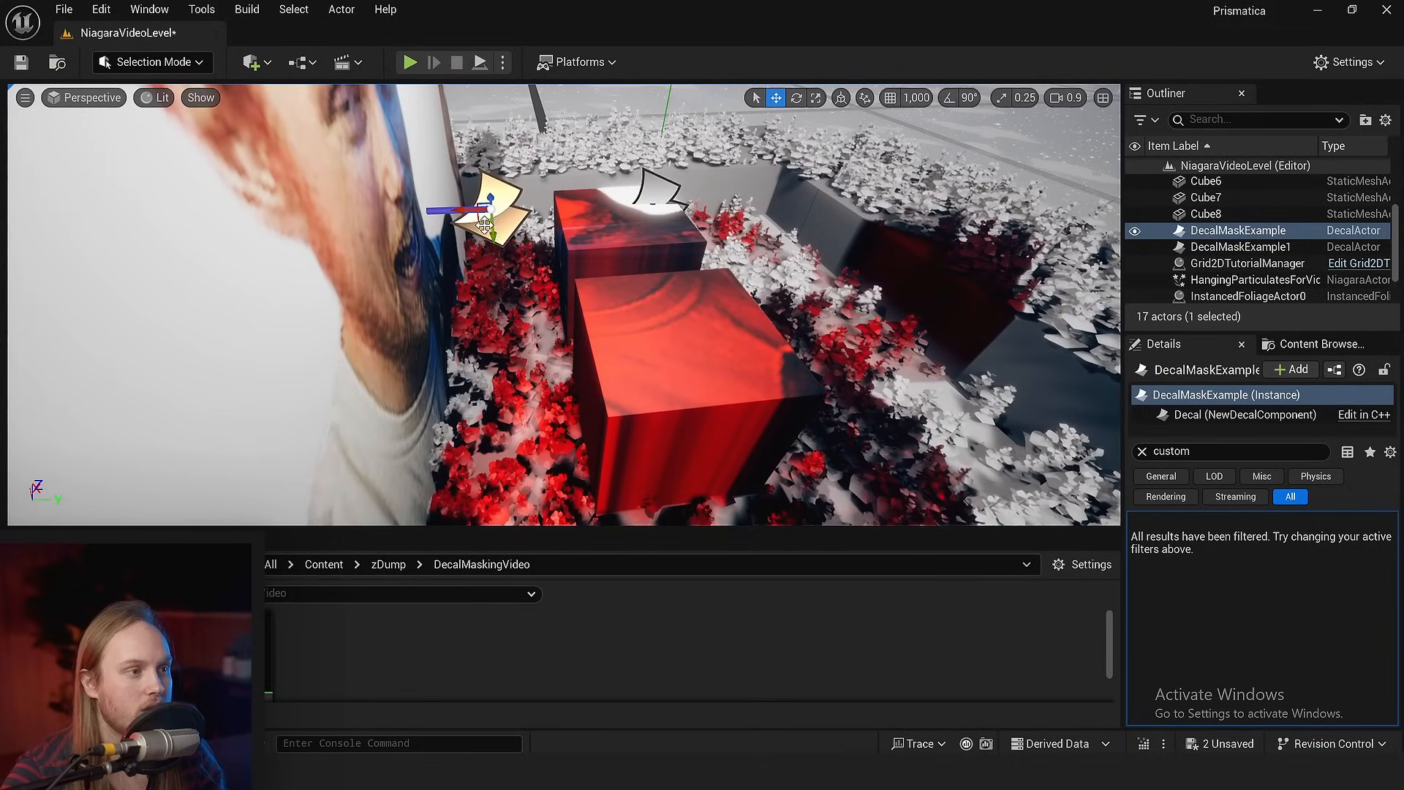
drag(484, 224, 456, 206)
right_drag(527, 287, 417, 238)
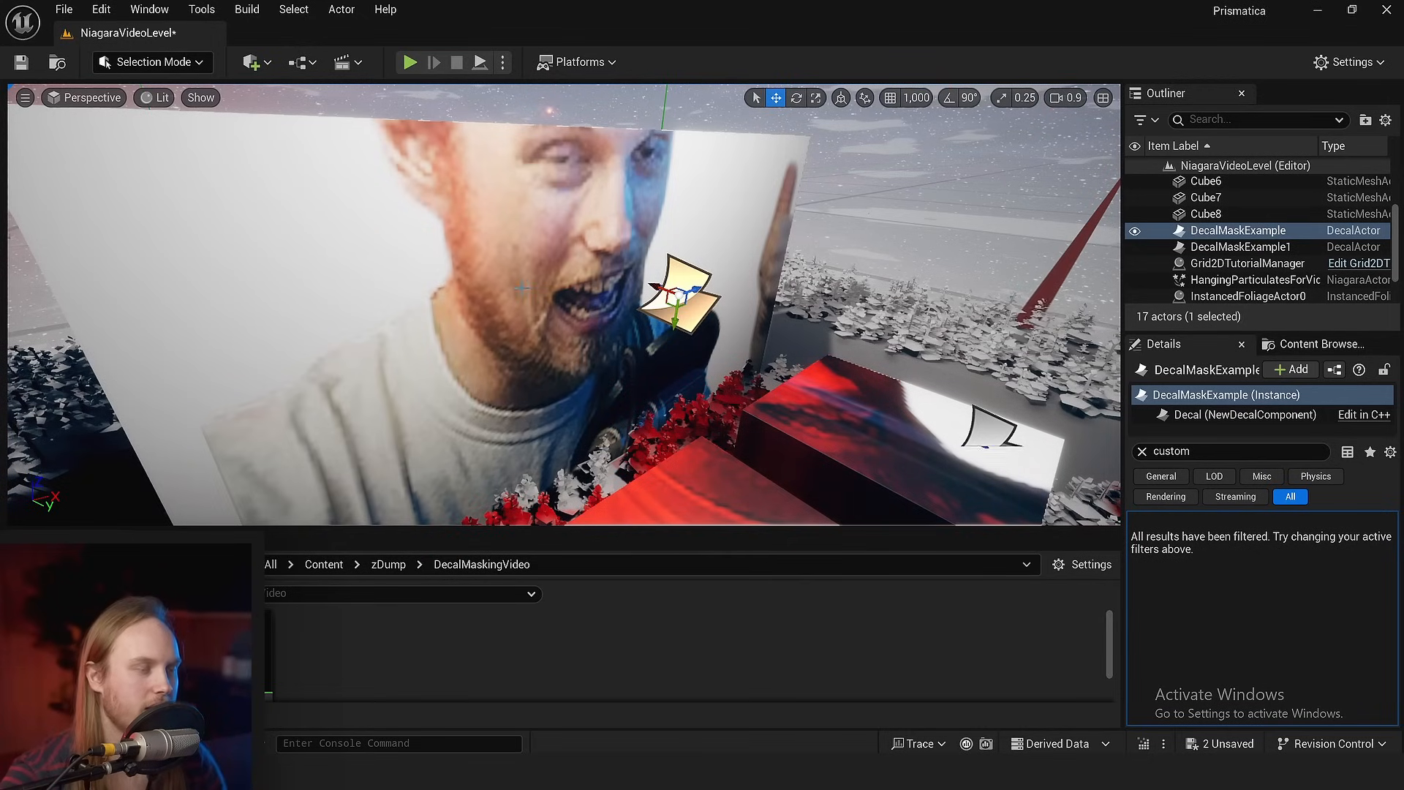
key(s)
right_drag(521, 287, 560, 307)
key(w)
key(a)
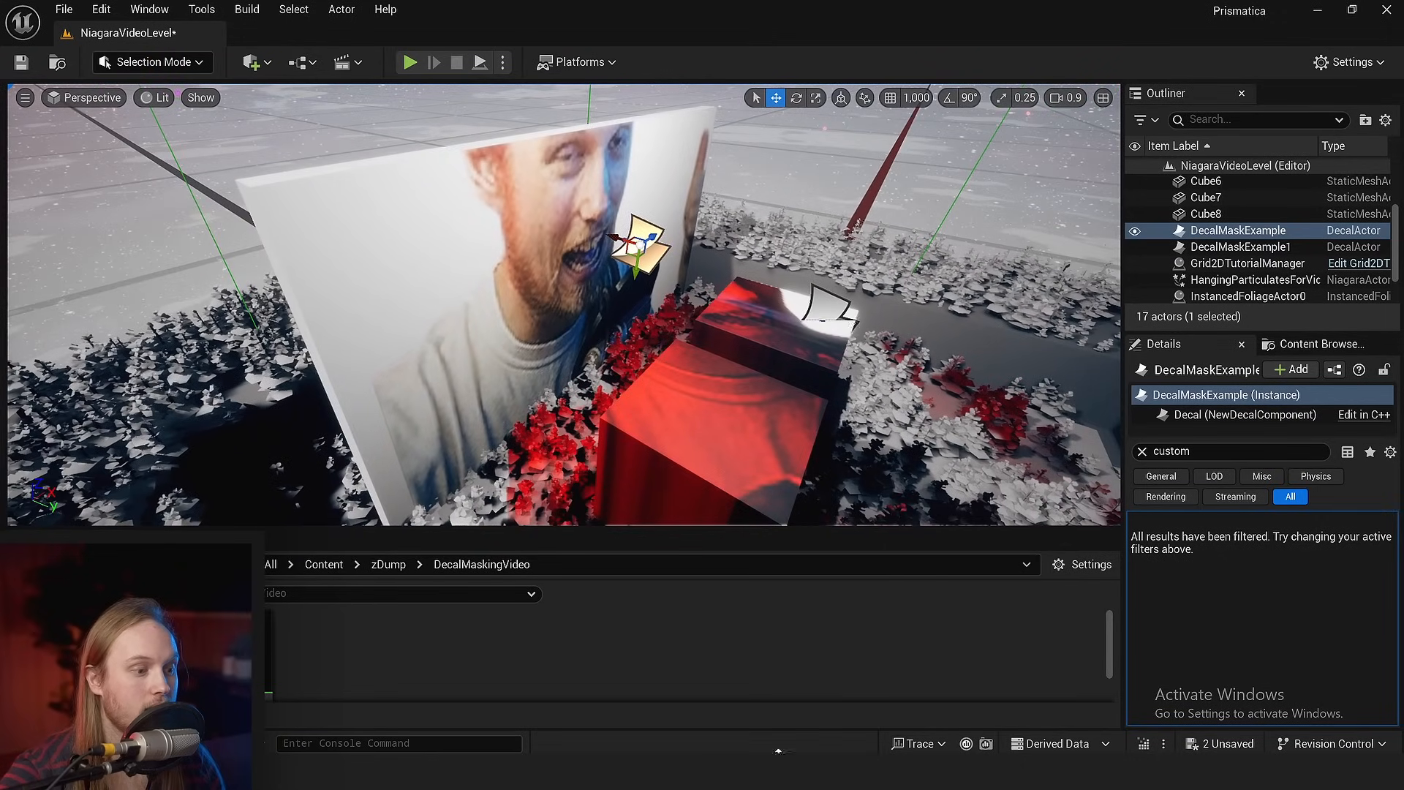
- Compare the decal on the rocky wall in Lit and Unlit view modes, and rotate the decal in Unlit mode
click(735, 657)
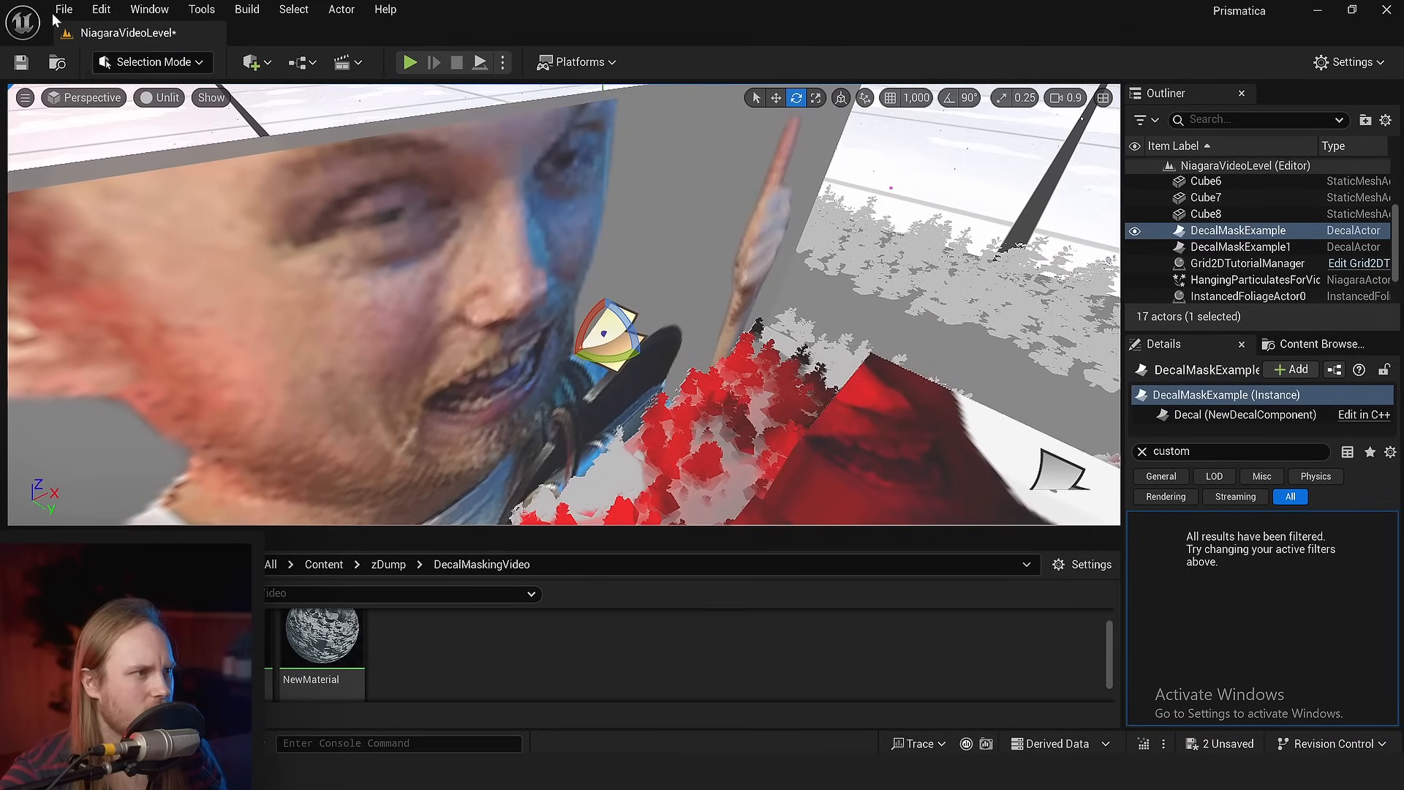
click(155, 97)
click(176, 164)
right_drag(556, 307, 570, 307)
click(157, 97)
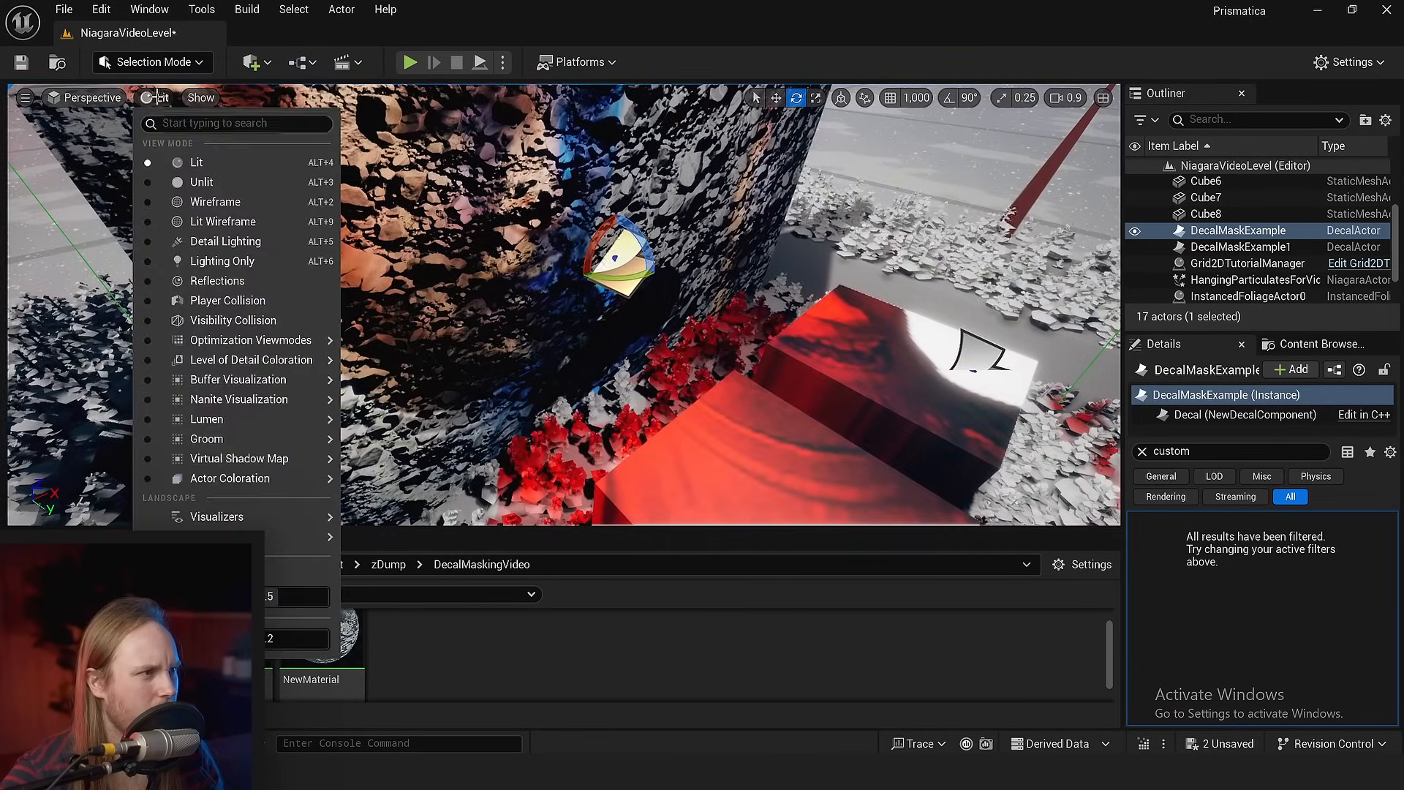
click(196, 183)
drag(596, 277, 583, 304)
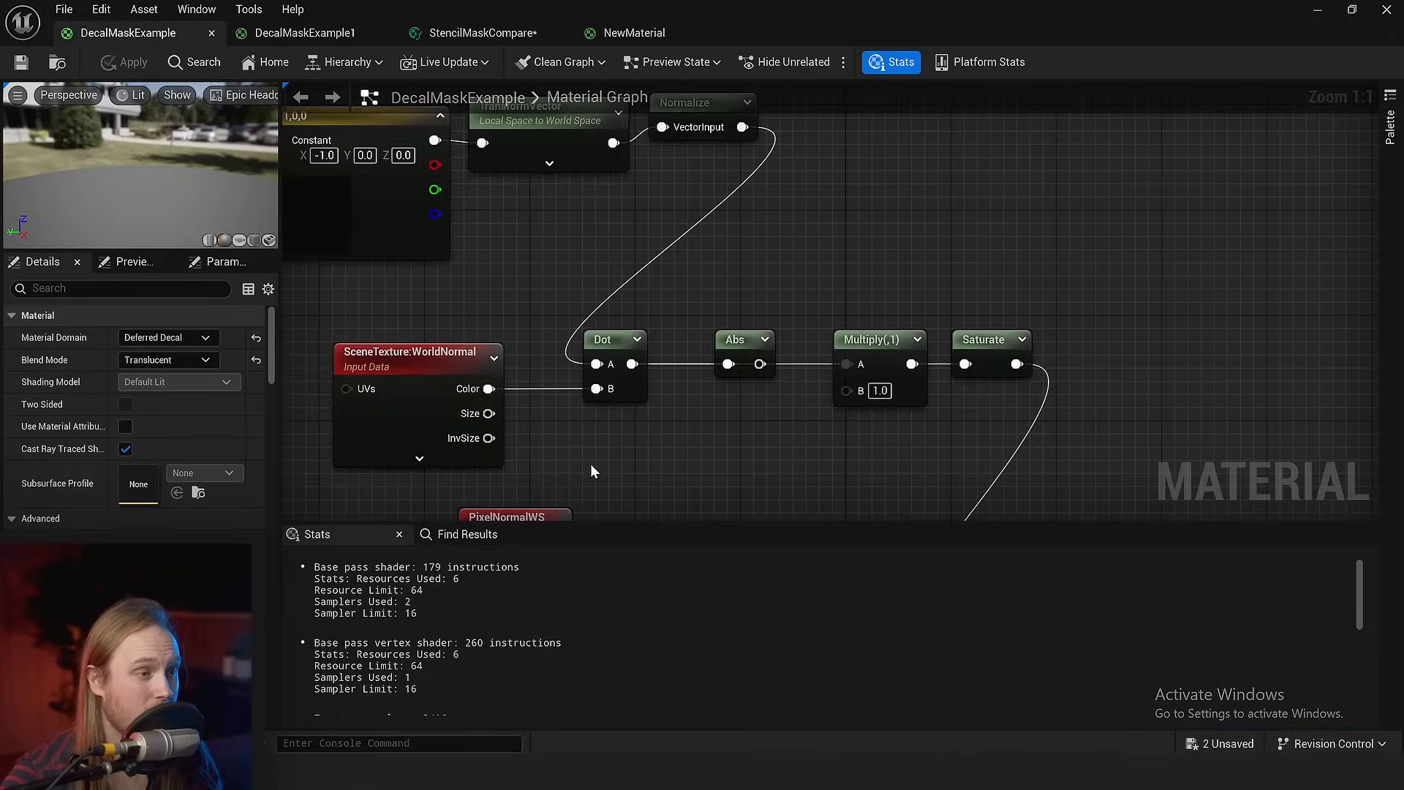
- Move the SceneTexture:WorldNormal node farther from the Dot node in the DecalMaskExample material graph
right_drag(590, 463, 687, 317)
click(488, 308)
mouse_move(487, 305)
mouse_down()
mouse_move(529, 273)
mouse_move(572, 301)
mouse_move(489, 284)
mouse_up()
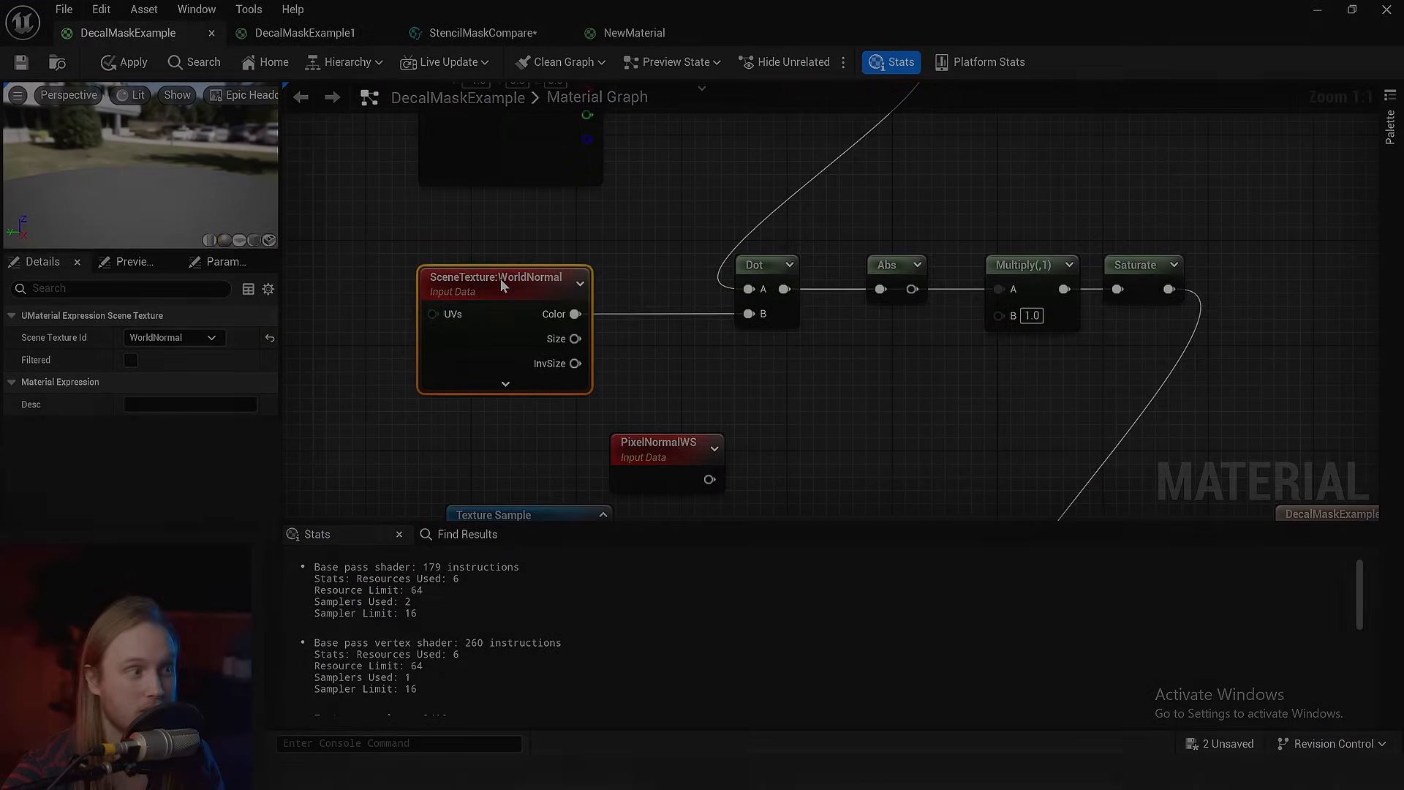